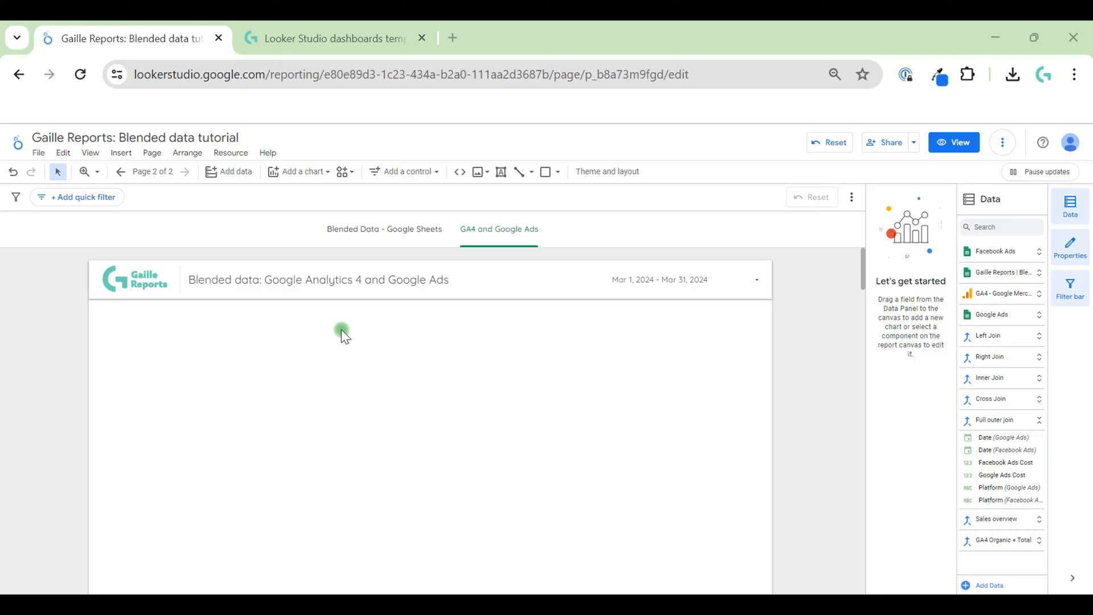
Step: Switch to the Gaille Reports website, open its home page and review the template store, custom dashboard and course offers
{"action": "left_click", "coordinate": [351, 30]}
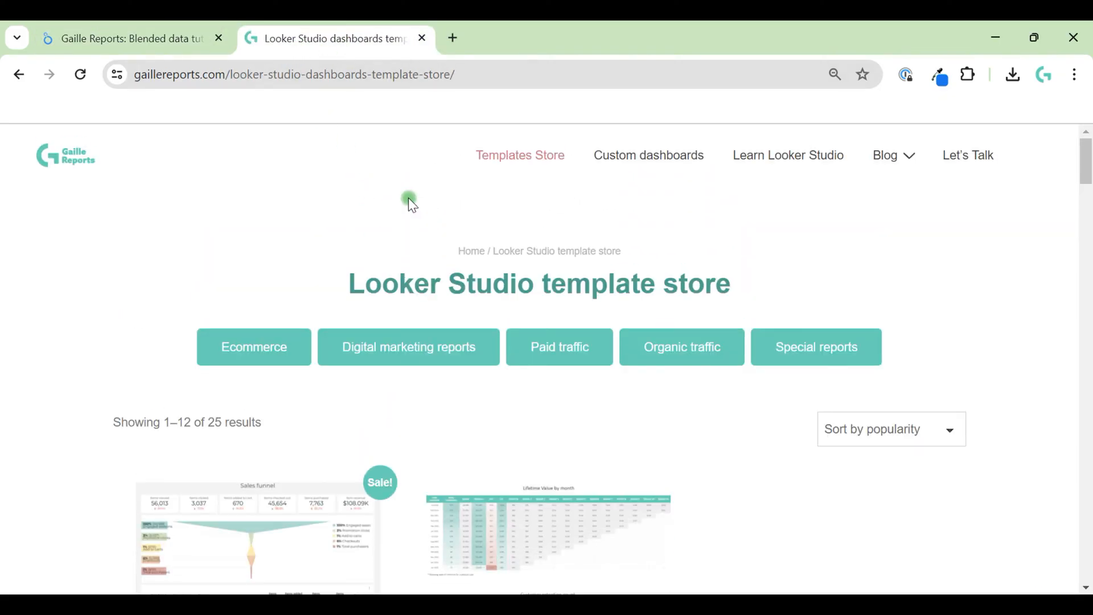
{"action": "left_click", "coordinate": [76, 160]}
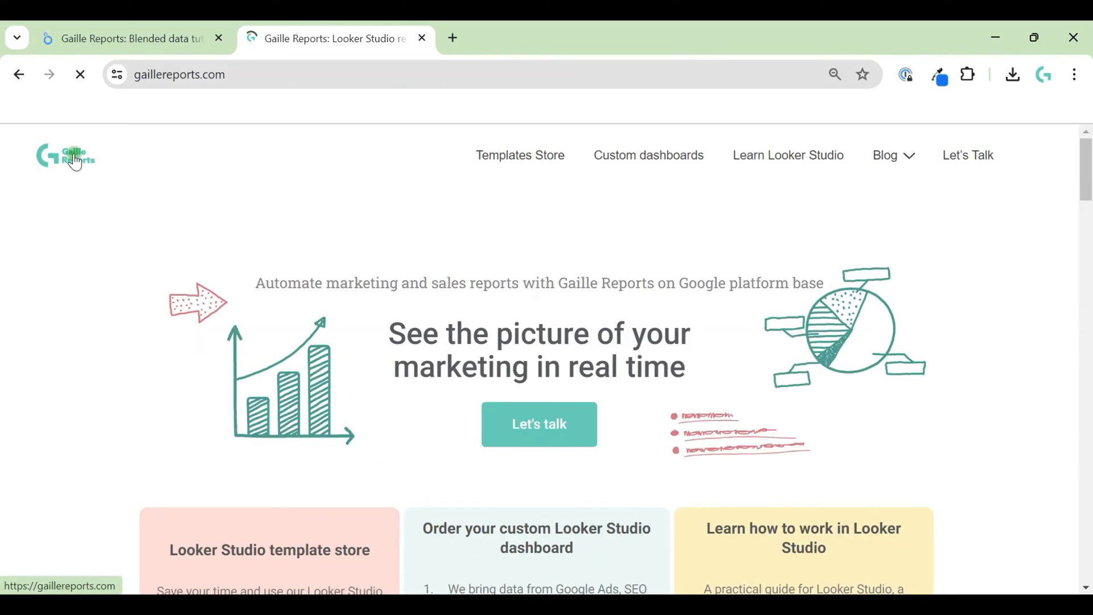
{"action": "scroll", "coordinate": [393, 450], "scroll_direction": "down", "scroll_amount": 1}
{"action": "scroll", "coordinate": [393, 449], "scroll_direction": "down", "scroll_amount": 1}
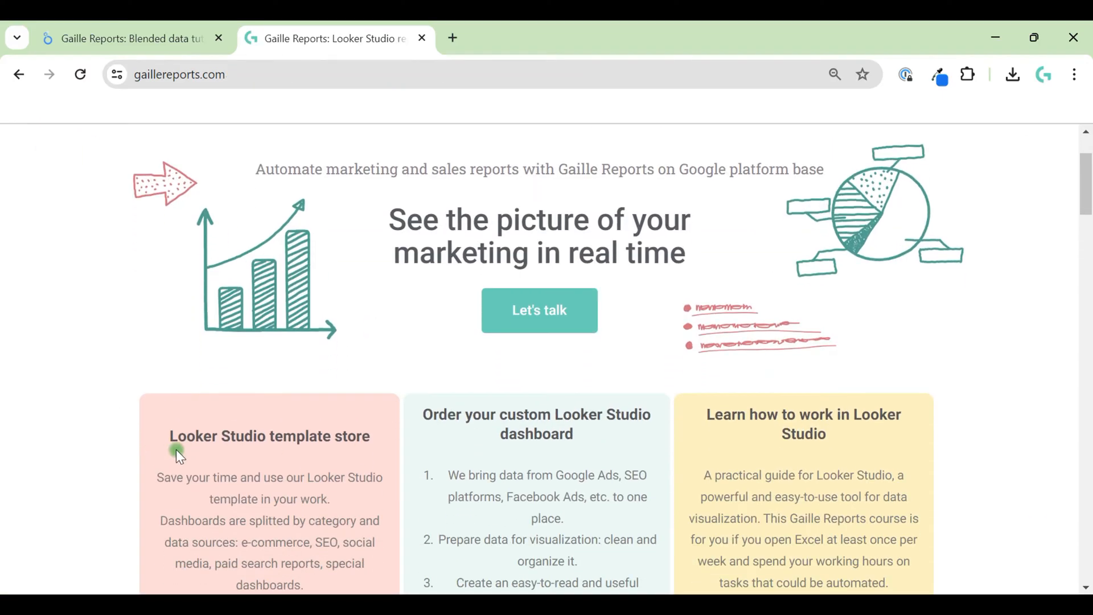
{"action": "scroll", "coordinate": [176, 449], "scroll_direction": "down", "scroll_amount": 3}
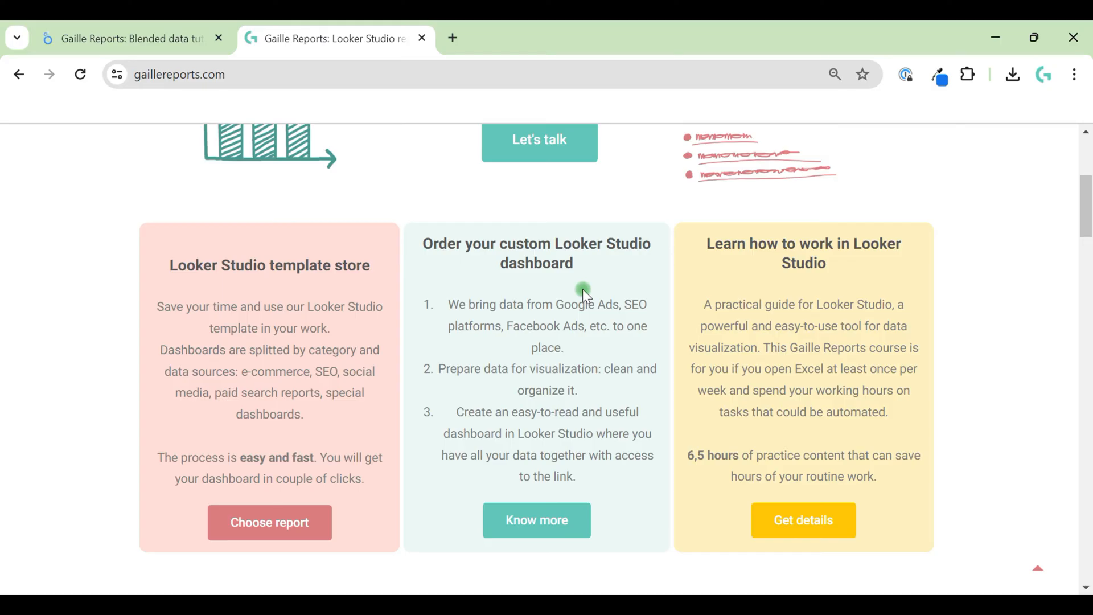
{"action": "scroll", "coordinate": [583, 290], "scroll_direction": "up", "scroll_amount": 5}
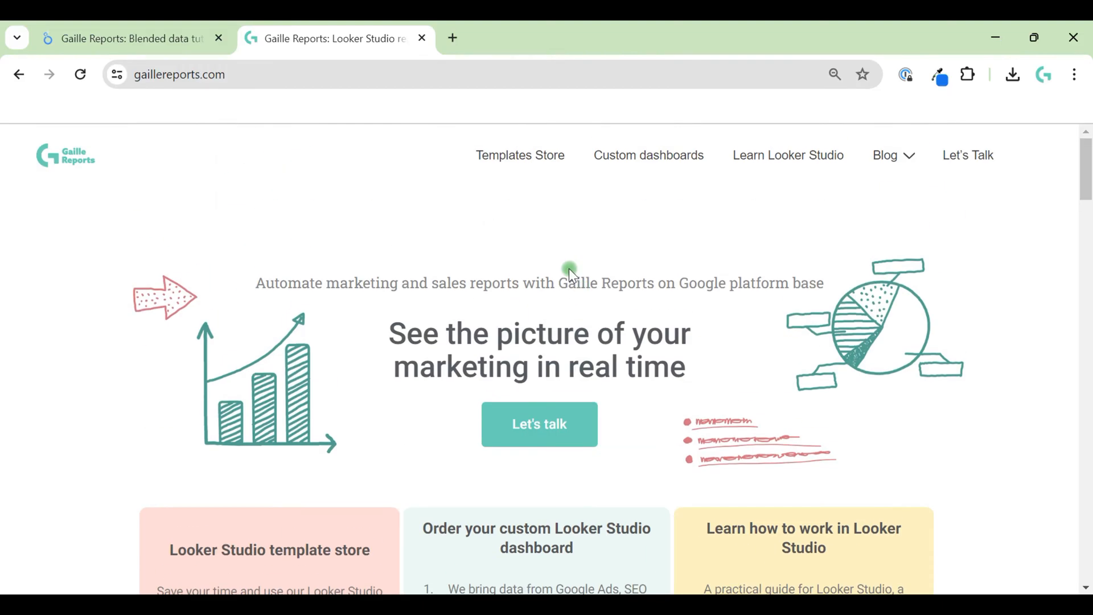
Step: Switch back to the Looker Studio report and insert a table below the header of the GA4 and Google Ads page
{"action": "left_click", "coordinate": [161, 40]}
{"action": "left_click", "coordinate": [556, 330]}
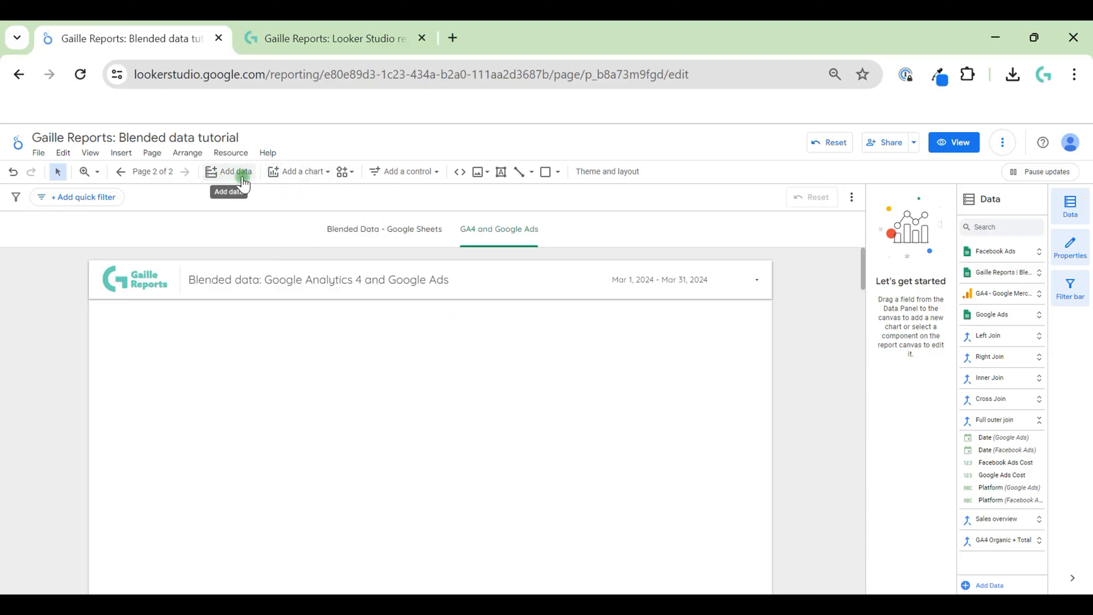
{"action": "left_click", "coordinate": [289, 177]}
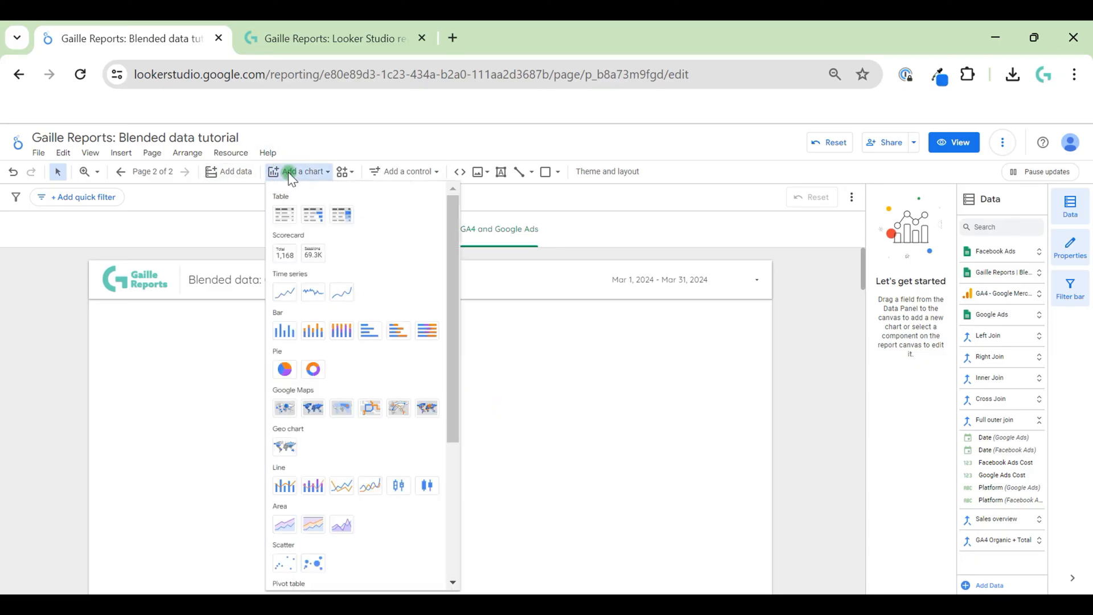
{"action": "left_click", "coordinate": [288, 214]}
{"action": "left_click", "coordinate": [112, 378]}
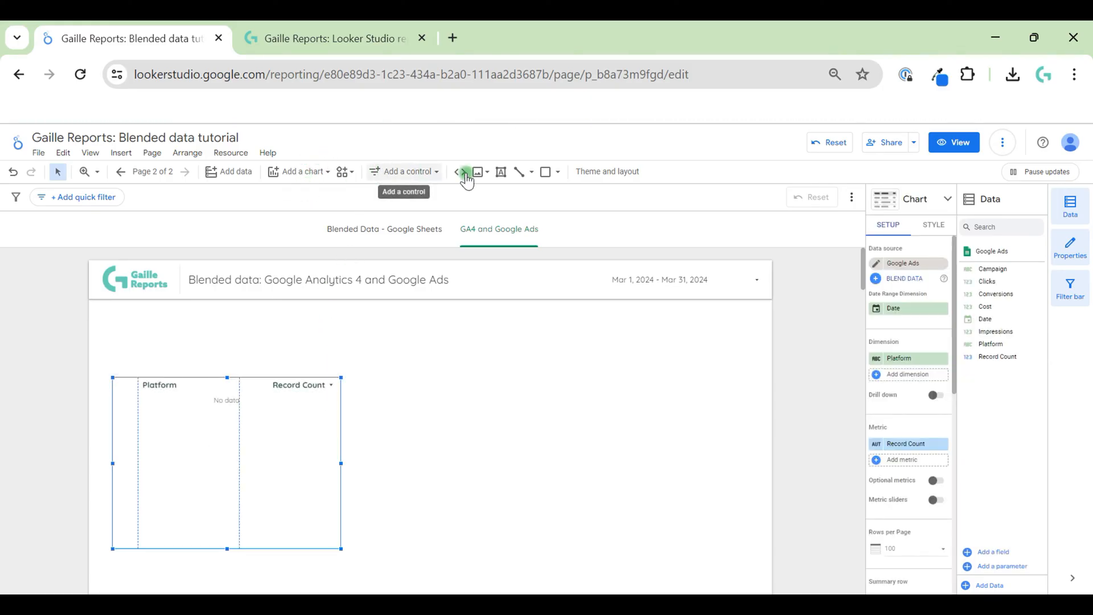
Step: Add a text box reading "Google Analytics" just above the table
{"action": "left_click", "coordinate": [502, 173]}
{"action": "left_click", "coordinate": [182, 349]}
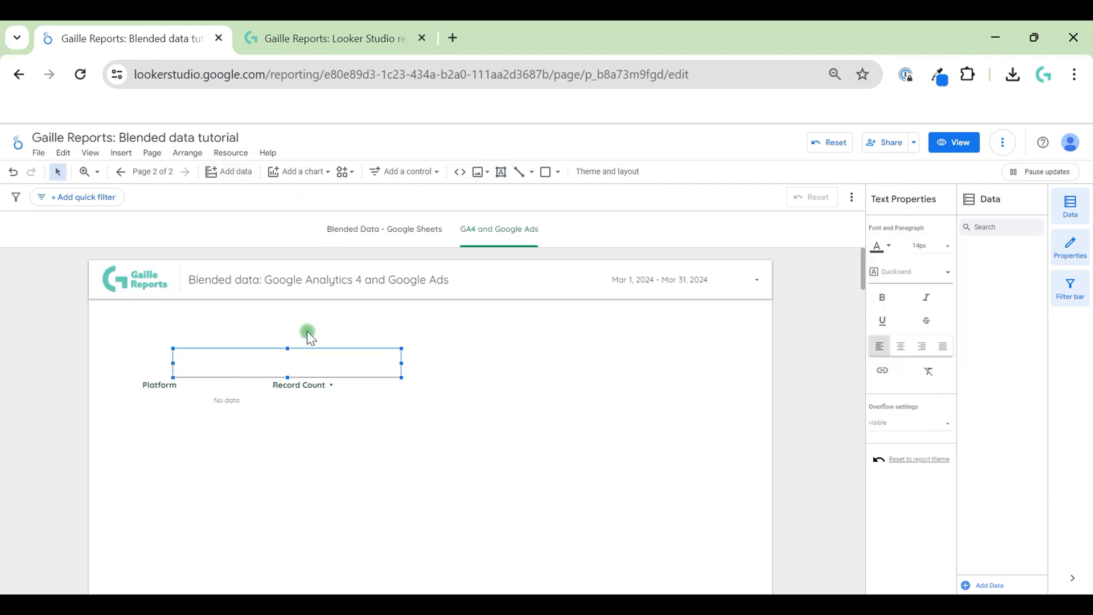
{"action": "type", "text": "Google A"}
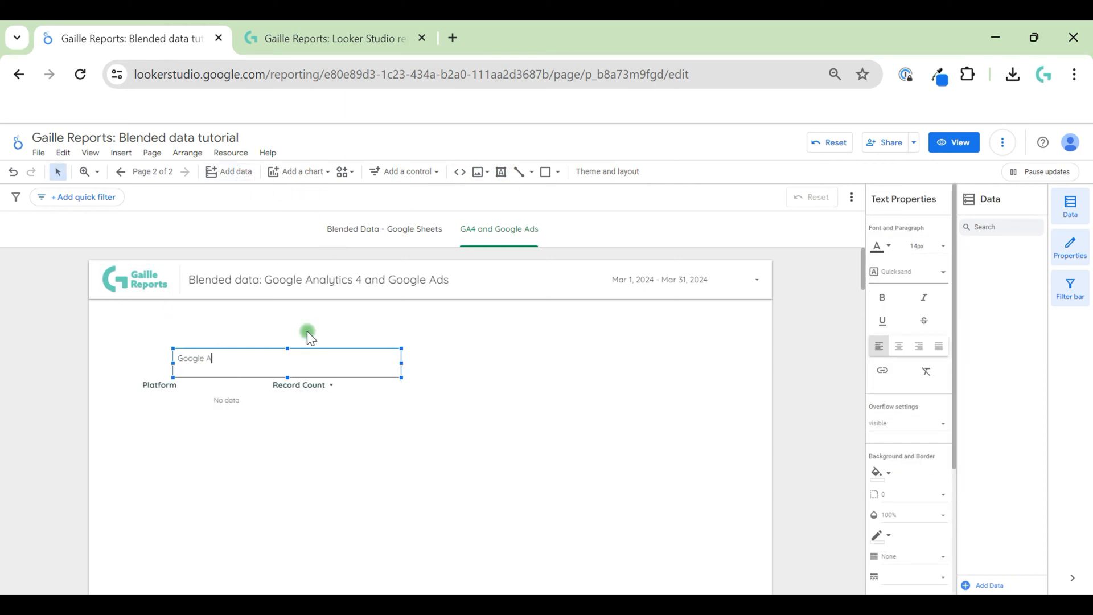
{"action": "type", "text": "nalytics"}
{"action": "left_click", "coordinate": [545, 398]}
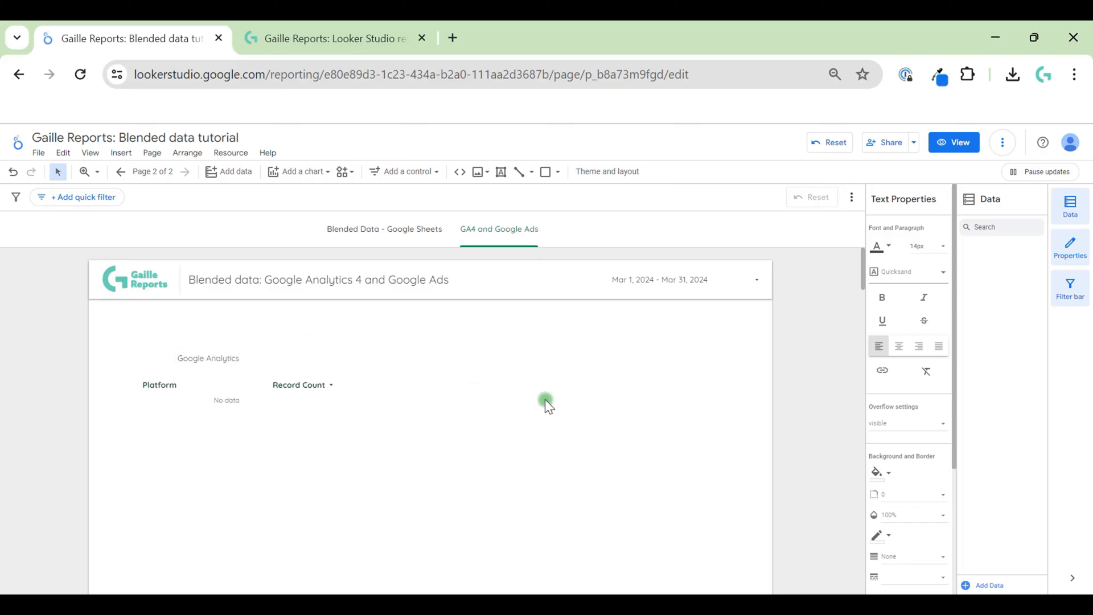
Step: Set the "Google Analytics" heading to 16px and centre its text
{"action": "left_click", "coordinate": [835, 74]}
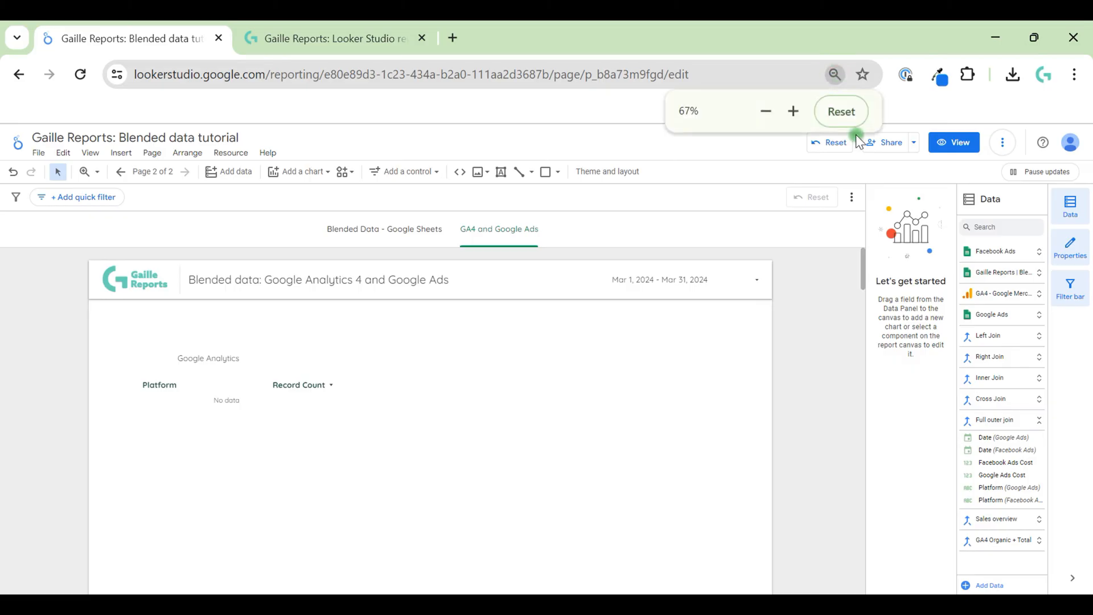
{"action": "left_click", "coordinate": [176, 384]}
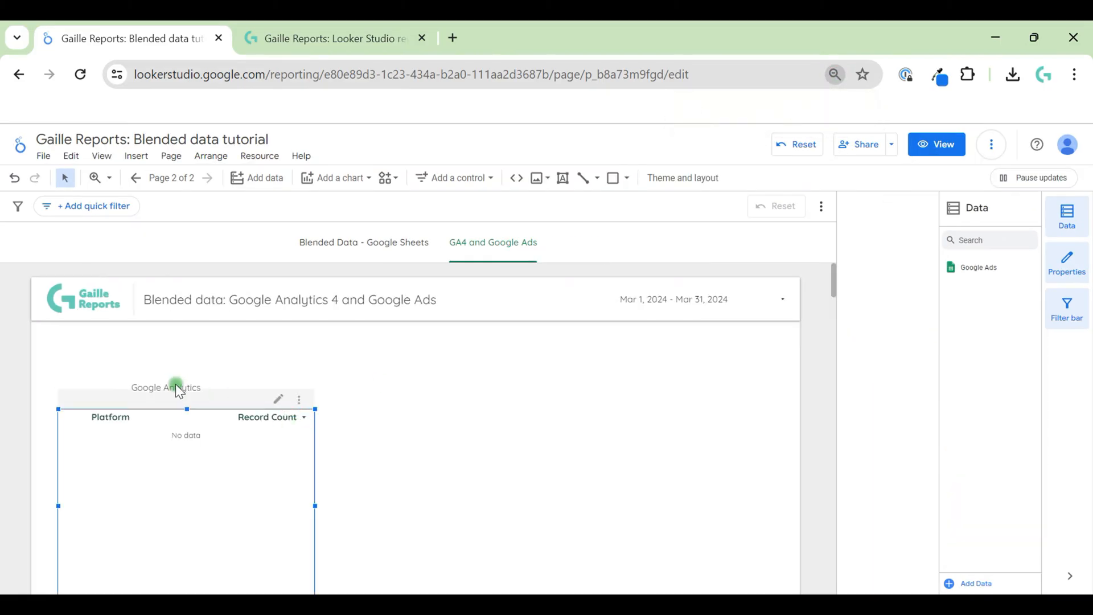
{"action": "left_click", "coordinate": [184, 382]}
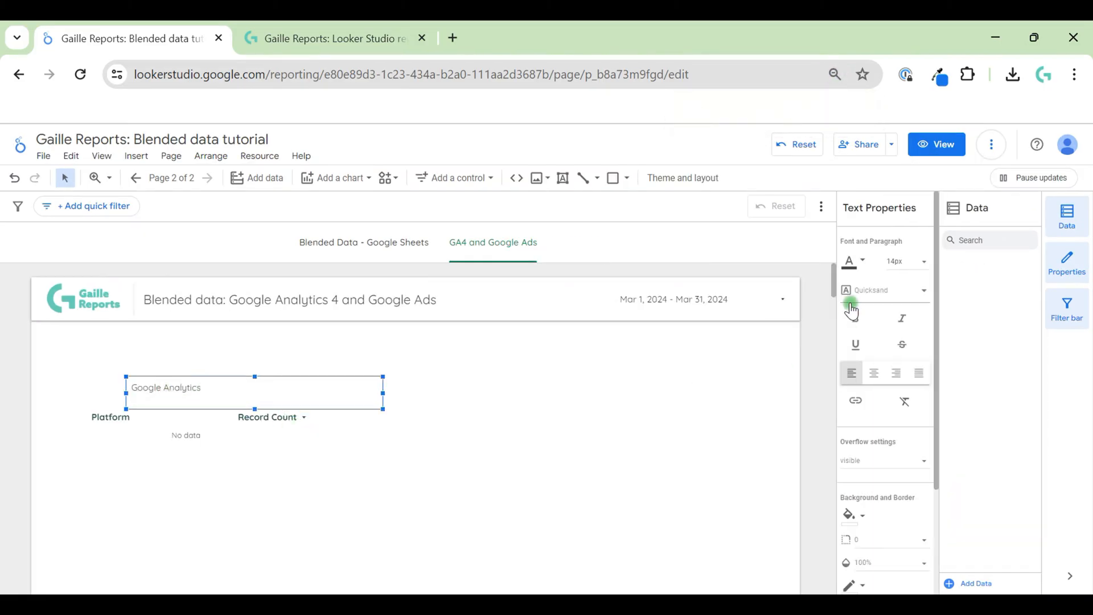
{"action": "left_click", "coordinate": [906, 263]}
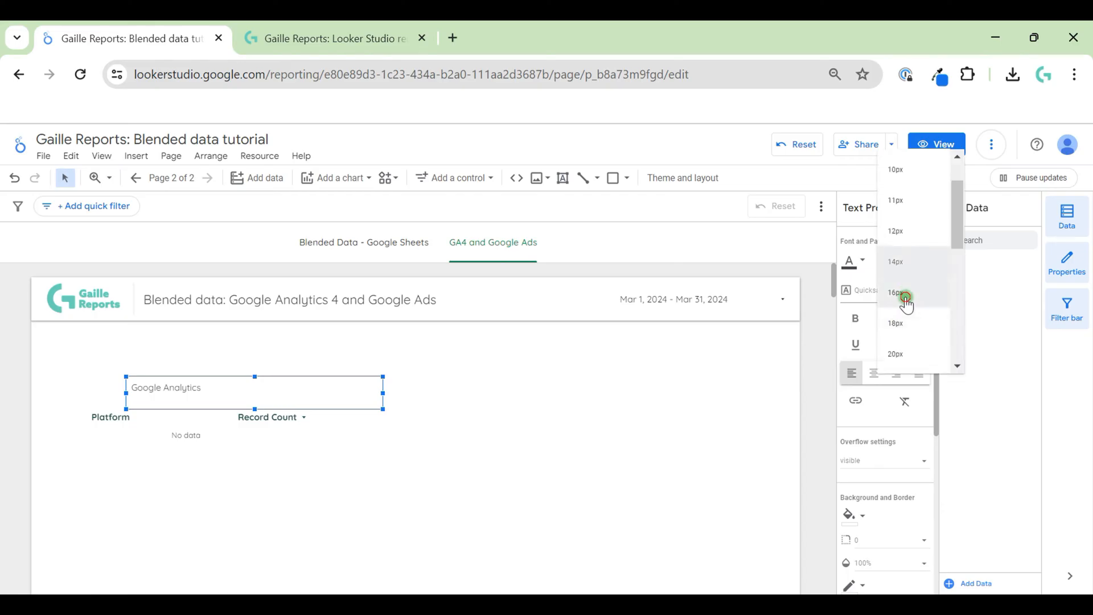
{"action": "left_click", "coordinate": [905, 297]}
{"action": "left_click", "coordinate": [878, 375]}
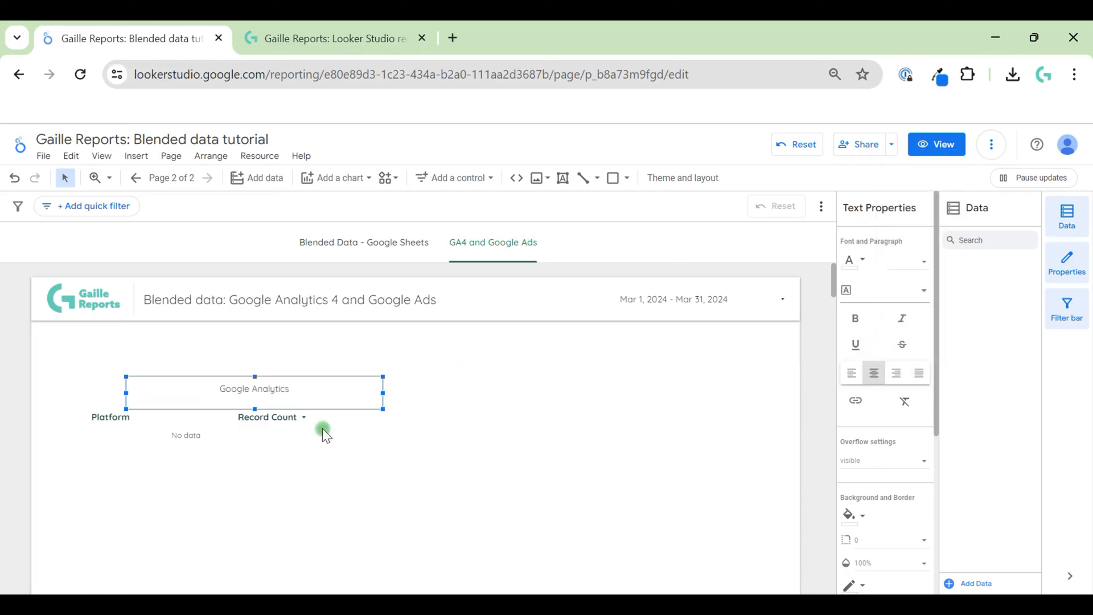
Step: Set the "Google Analytics" heading text to 18px and make it bold
{"action": "left_click", "coordinate": [911, 263]}
{"action": "left_click", "coordinate": [905, 297]}
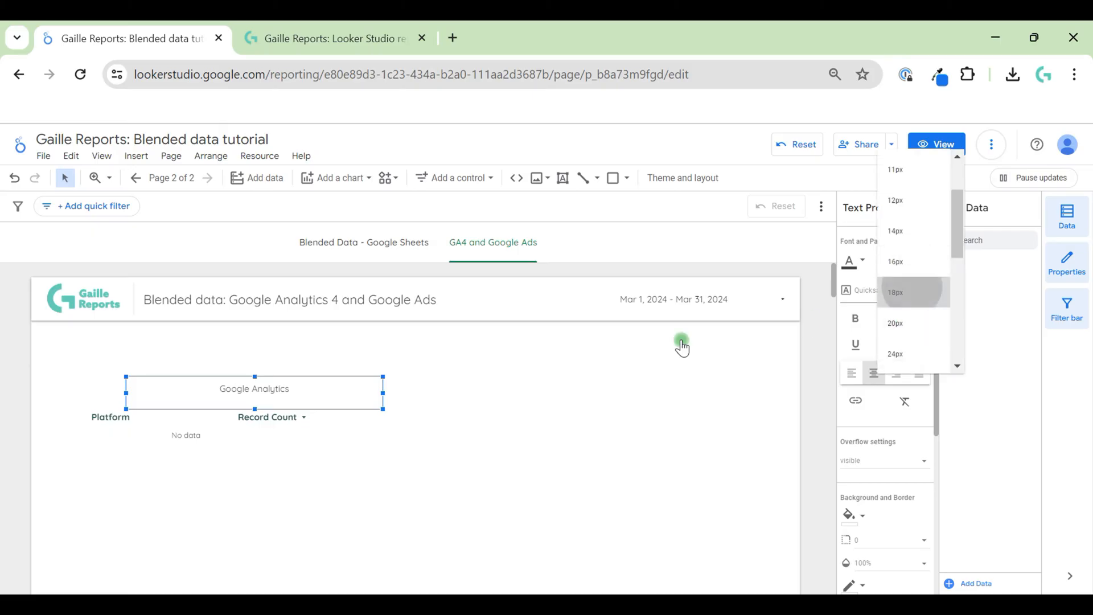
{"action": "left_click", "coordinate": [472, 435]}
{"action": "left_click", "coordinate": [292, 465]}
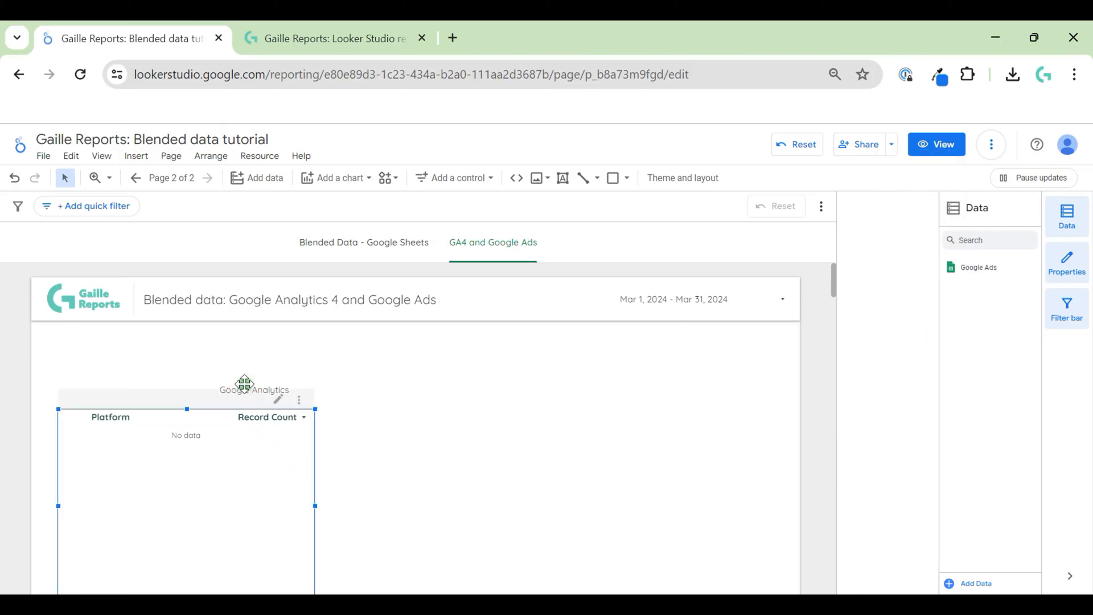
{"action": "left_click", "coordinate": [265, 379]}
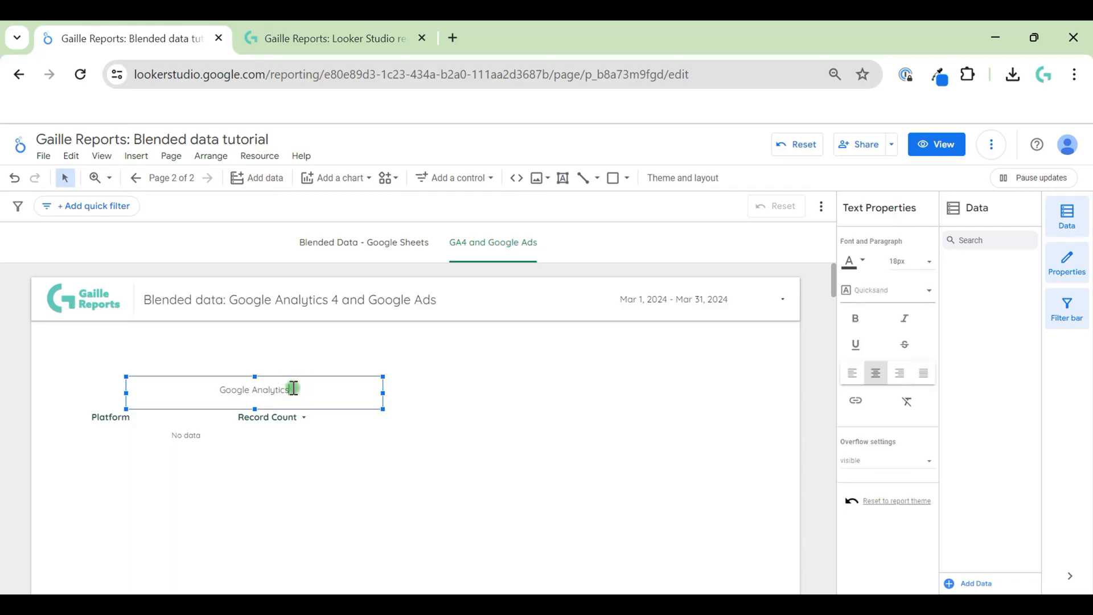
{"action": "triple_click", "coordinate": [222, 390]}
{"action": "left_click", "coordinate": [909, 265]}
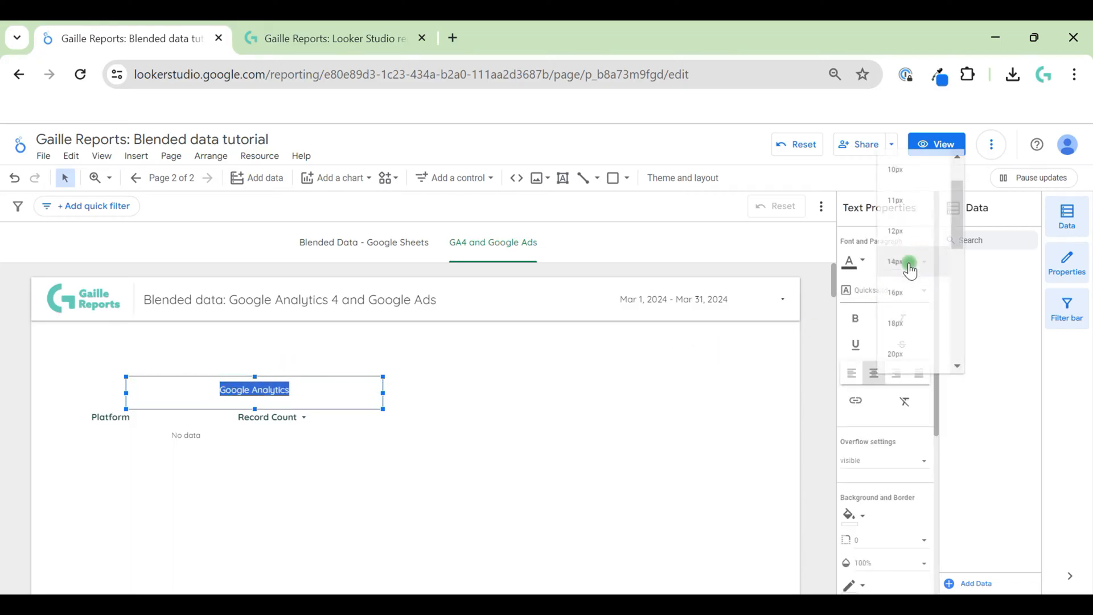
{"action": "left_click", "coordinate": [887, 322]}
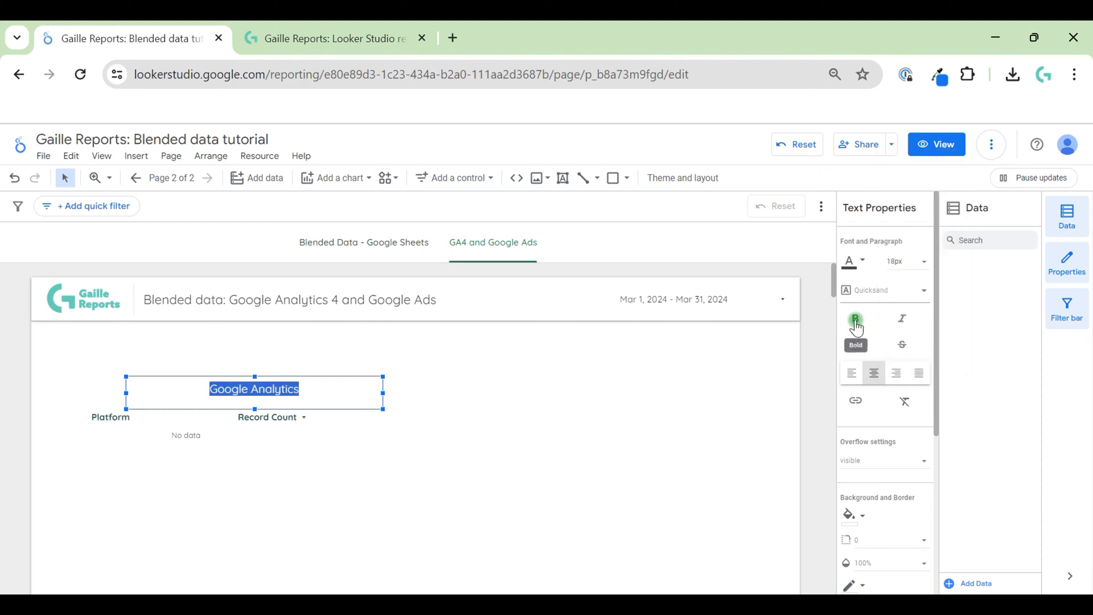
{"action": "left_click", "coordinate": [856, 320]}
{"action": "left_click", "coordinate": [382, 445]}
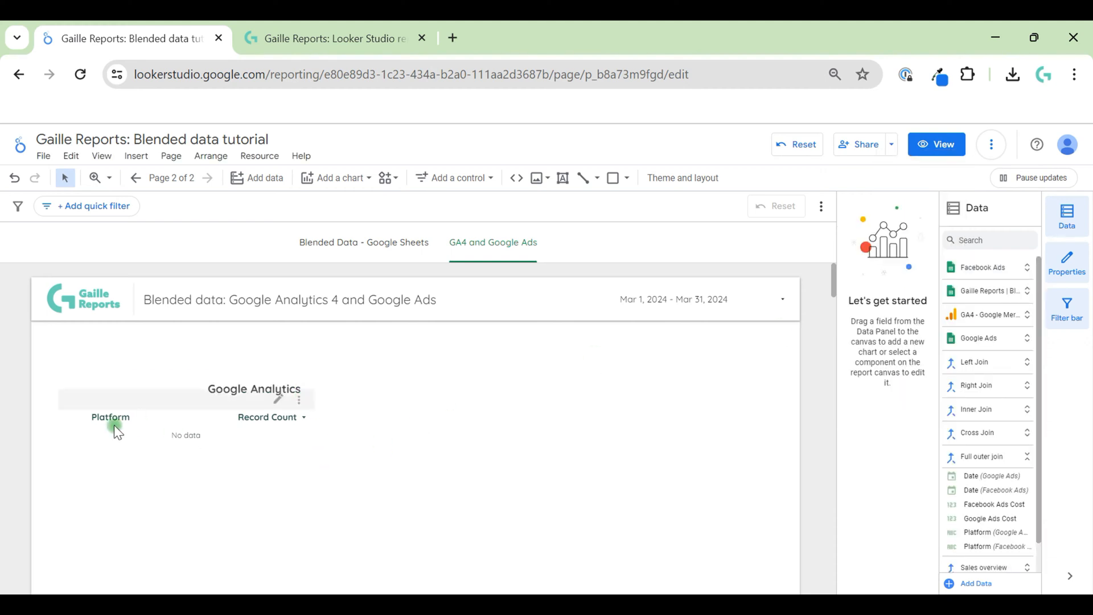
Step: Change the table's data source to GA4 - Google Merch Shop
{"action": "left_click", "coordinate": [285, 467]}
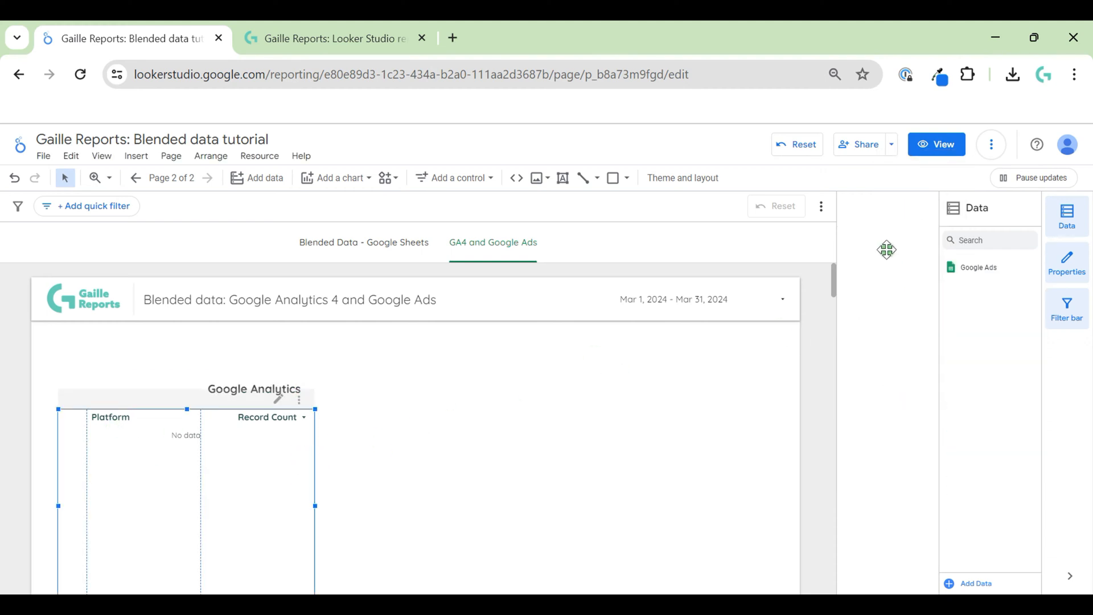
{"action": "left_click", "coordinate": [885, 282]}
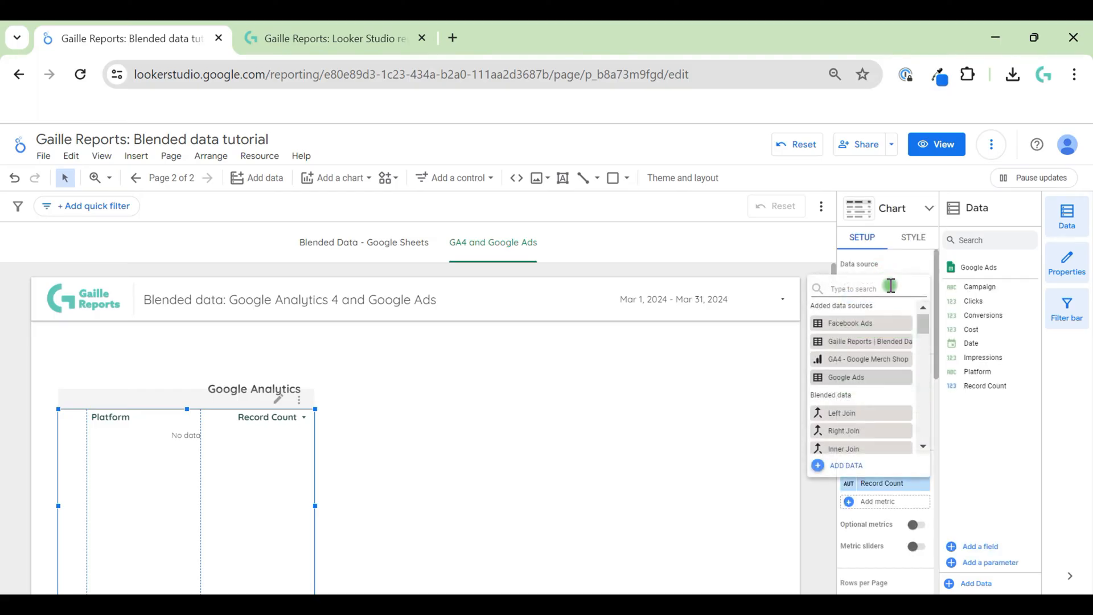
{"action": "left_click", "coordinate": [894, 359]}
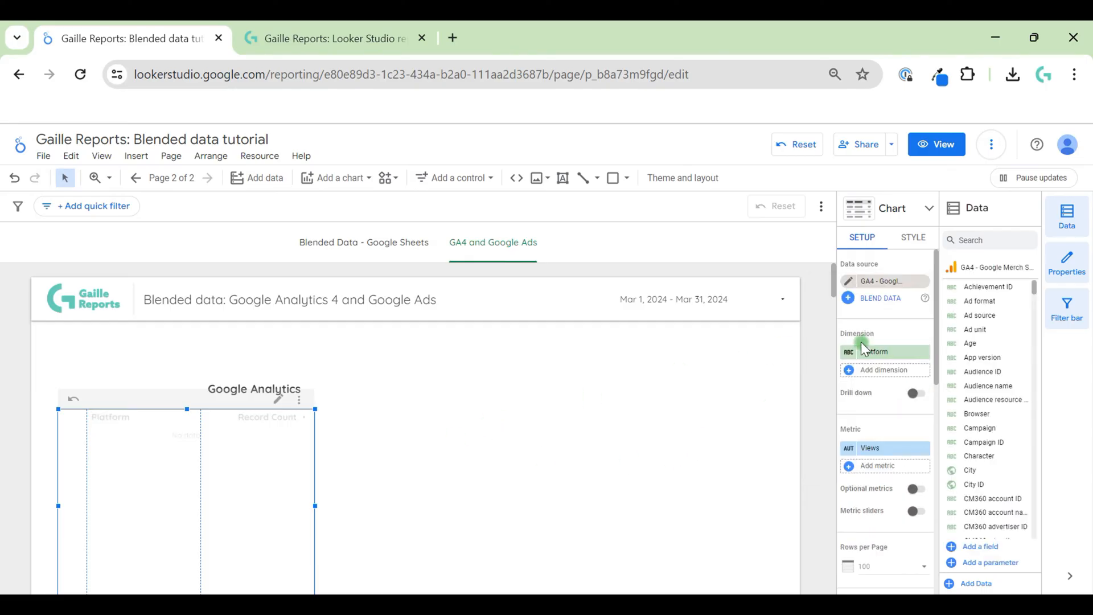
Step: Replace the table's Platform dimension with Date
{"action": "left_click", "coordinate": [890, 354]}
{"action": "type", "text": "da"}
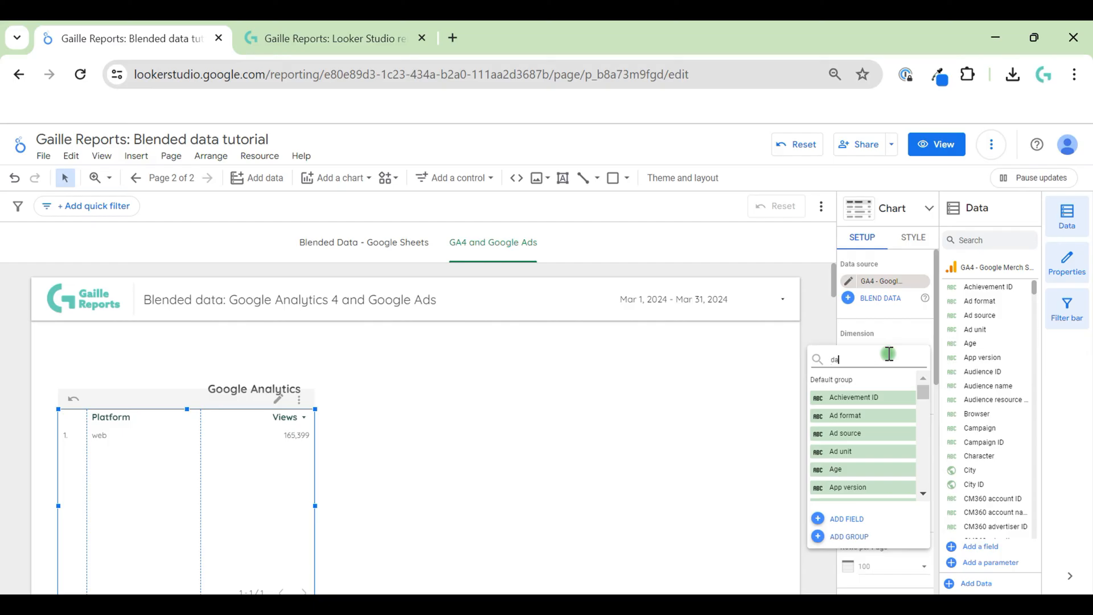
{"action": "type", "text": "te"}
{"action": "left_click", "coordinate": [871, 397]}
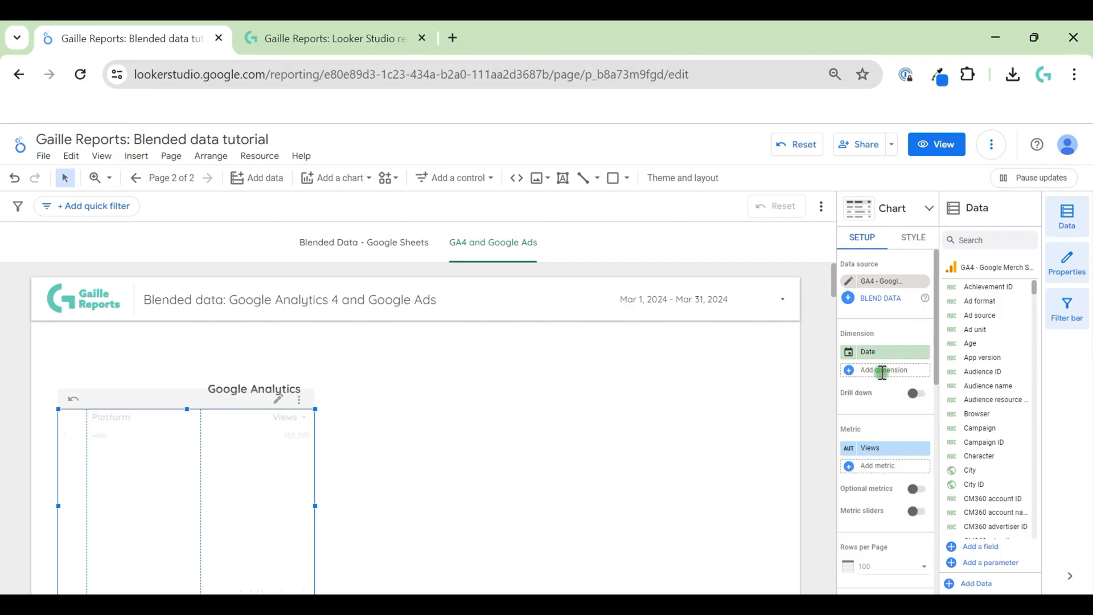
Step: Add Session source / medium as a second dimension of the Google Analytics table
{"action": "left_click", "coordinate": [882, 370]}
{"action": "type", "text": "sou"}
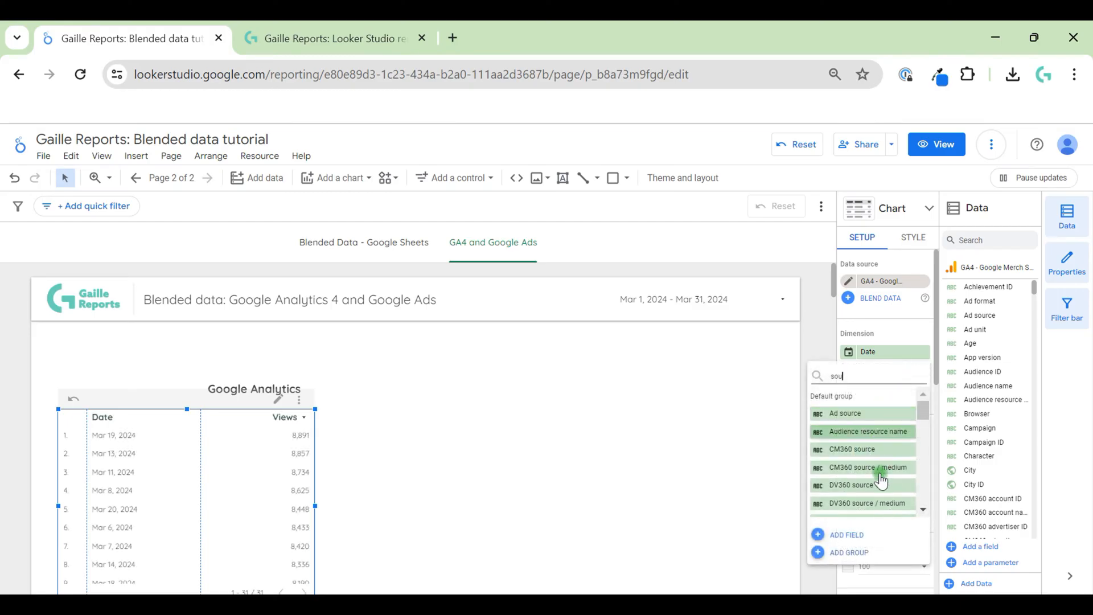
{"action": "type", "text": "r"}
{"action": "scroll", "coordinate": [888, 453], "scroll_direction": "down", "scroll_amount": 5}
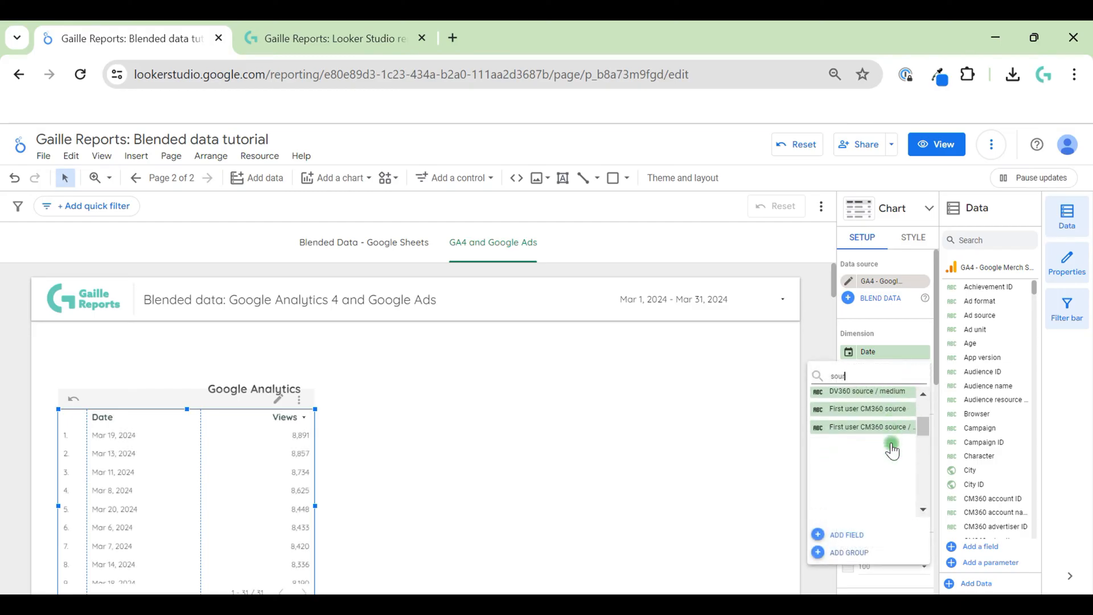
{"action": "scroll", "coordinate": [891, 450], "scroll_direction": "down", "scroll_amount": 5}
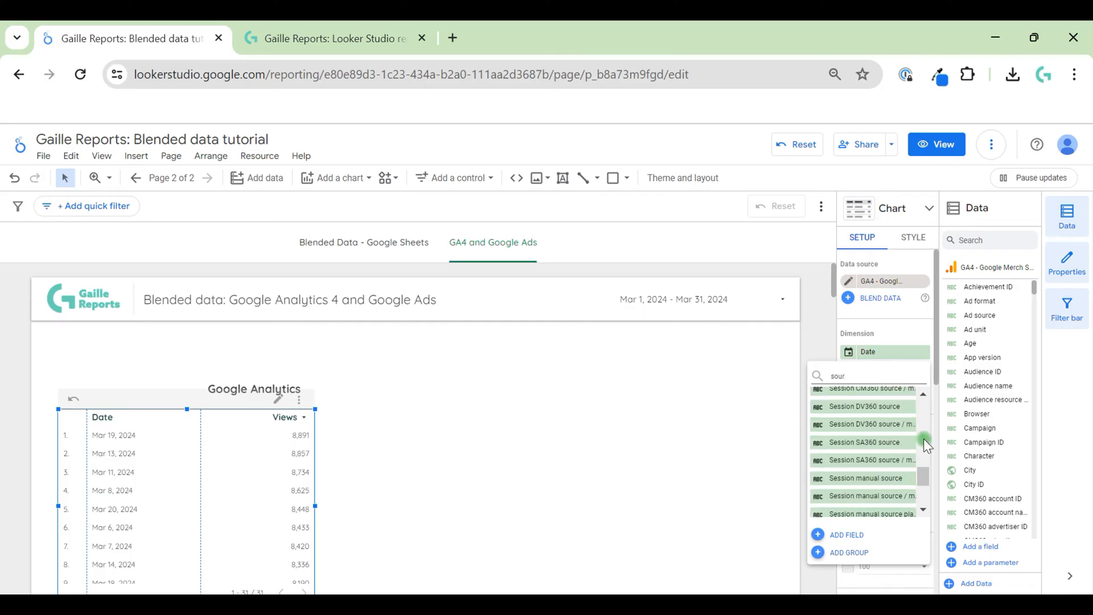
{"action": "type", "text": "ce"}
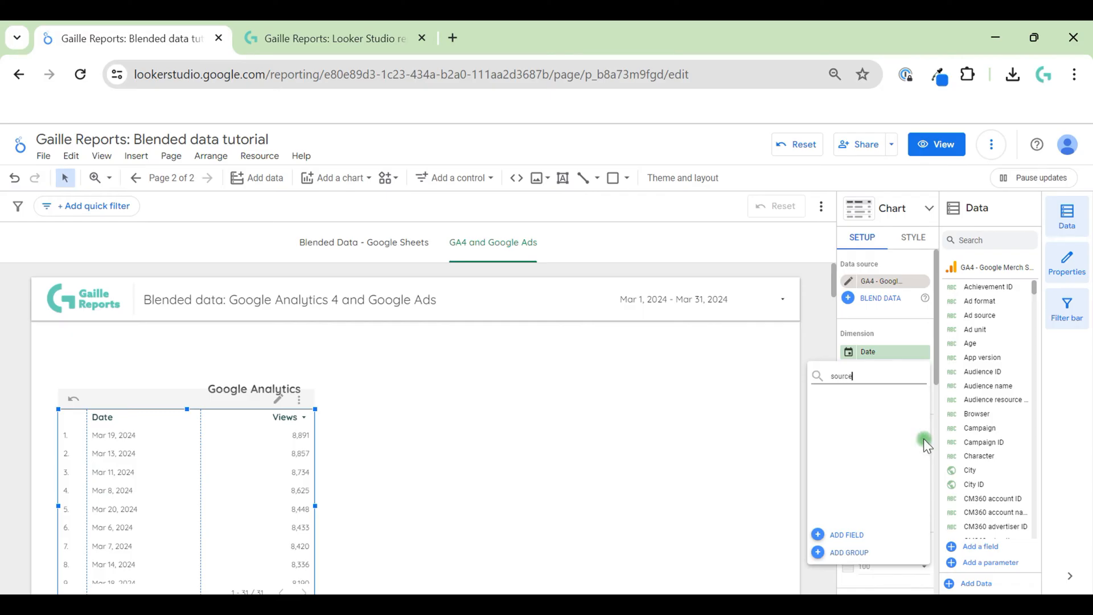
{"action": "type", "text": " /"}
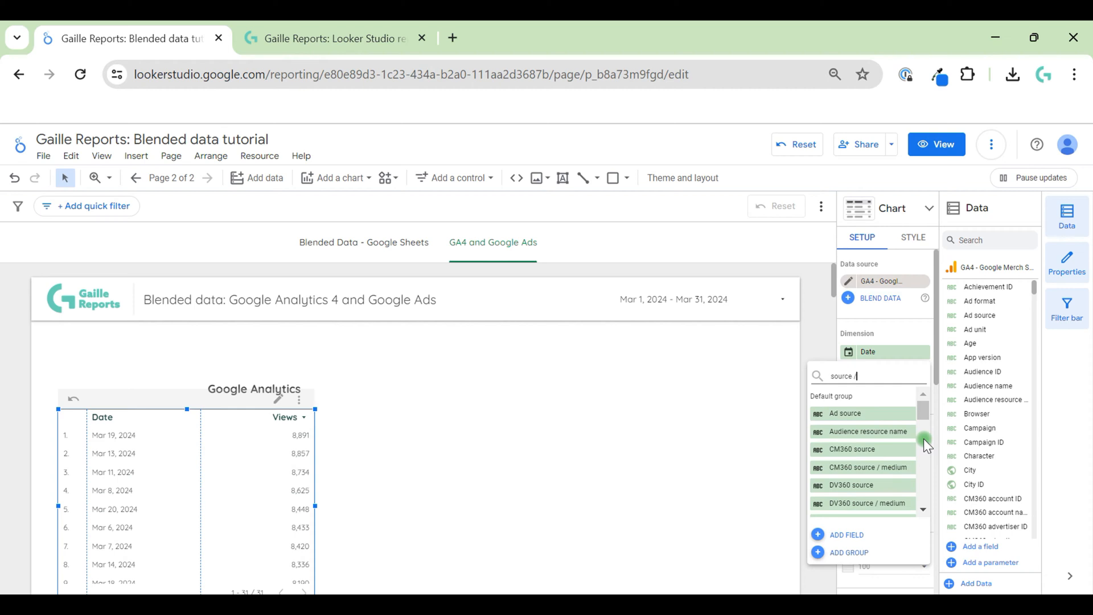
{"action": "key", "text": "BackSpace"}
{"action": "key", "text": "BackSpace"}
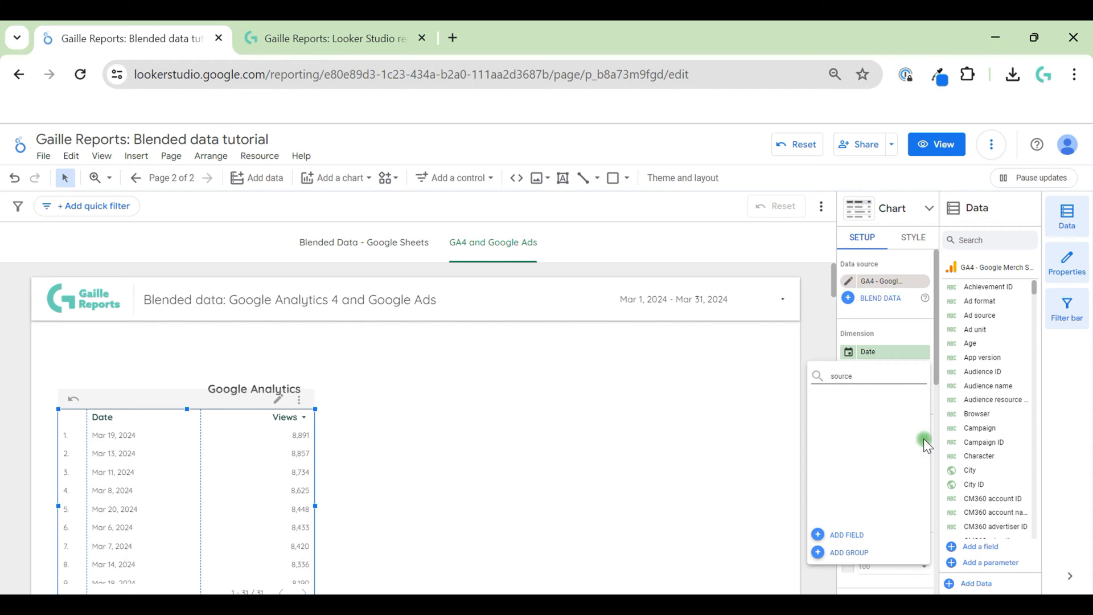
{"action": "type", "text": "/"}
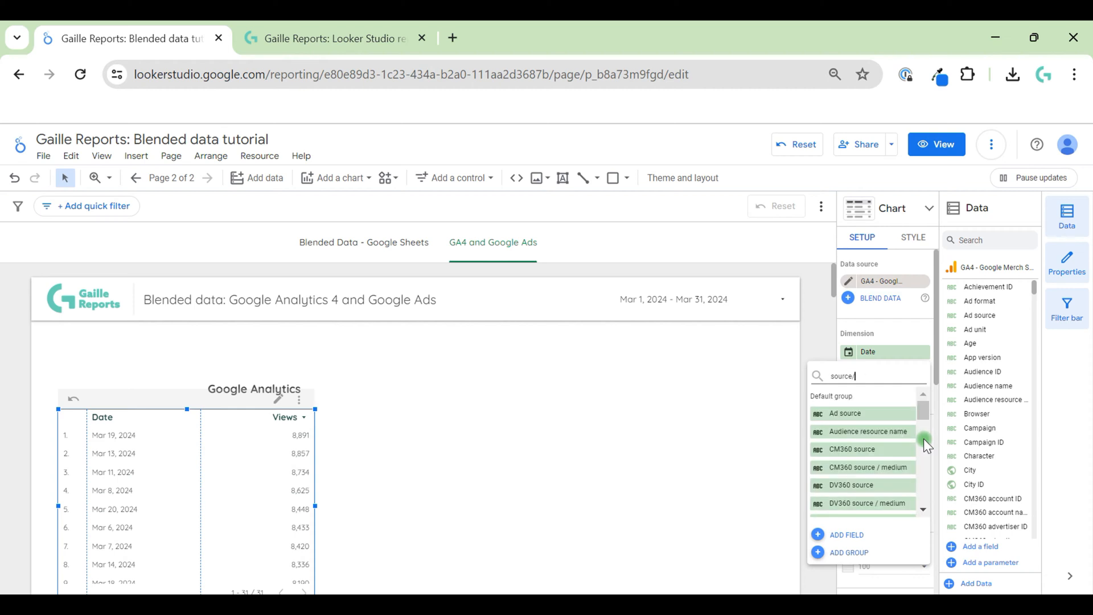
{"action": "key", "text": "BackSpace"}
{"action": "key", "text": "BackSpace"}
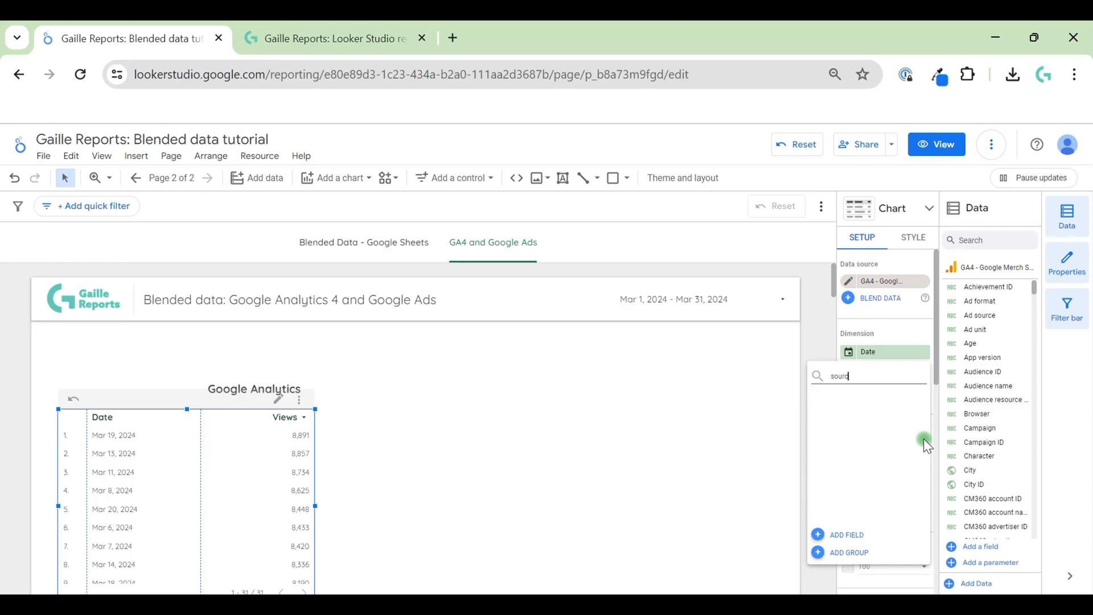
{"action": "type", "text": "e"}
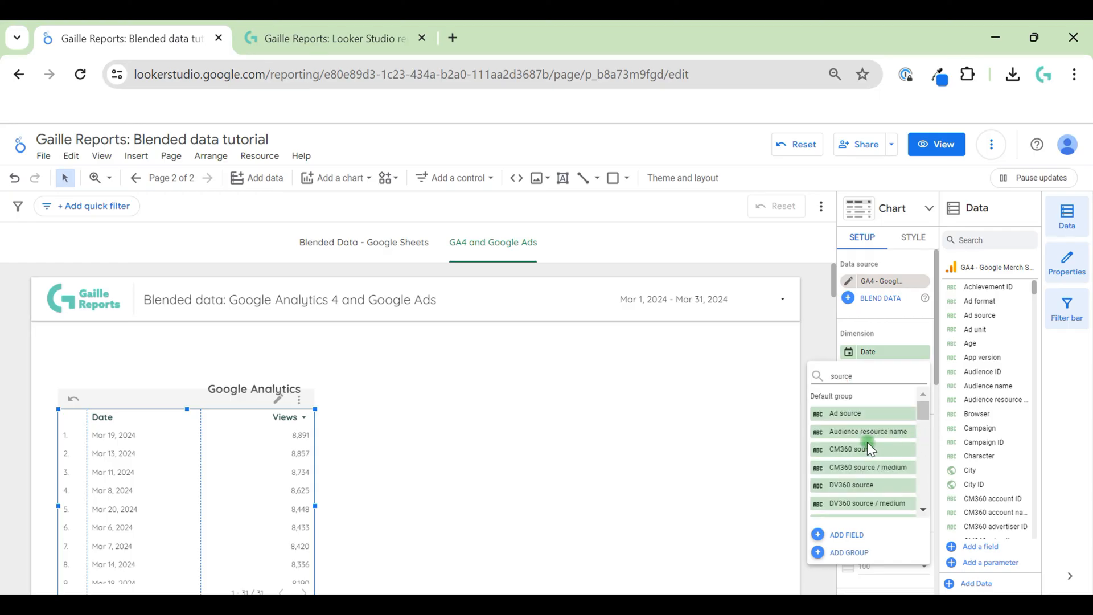
{"action": "scroll", "coordinate": [872, 449], "scroll_direction": "down", "scroll_amount": 5}
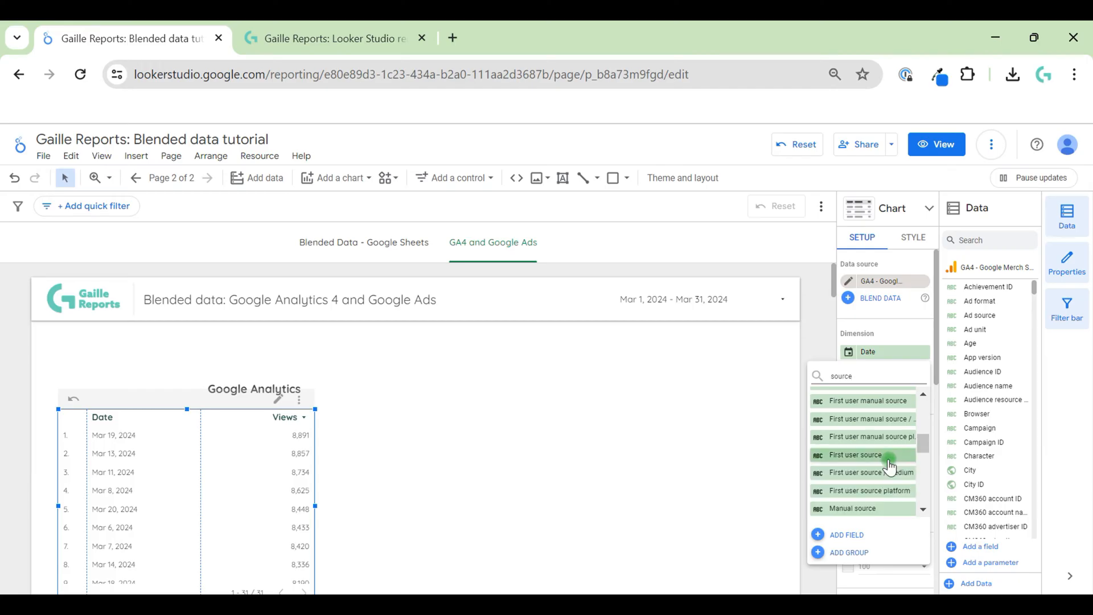
{"action": "scroll", "coordinate": [890, 464], "scroll_direction": "down", "scroll_amount": 5}
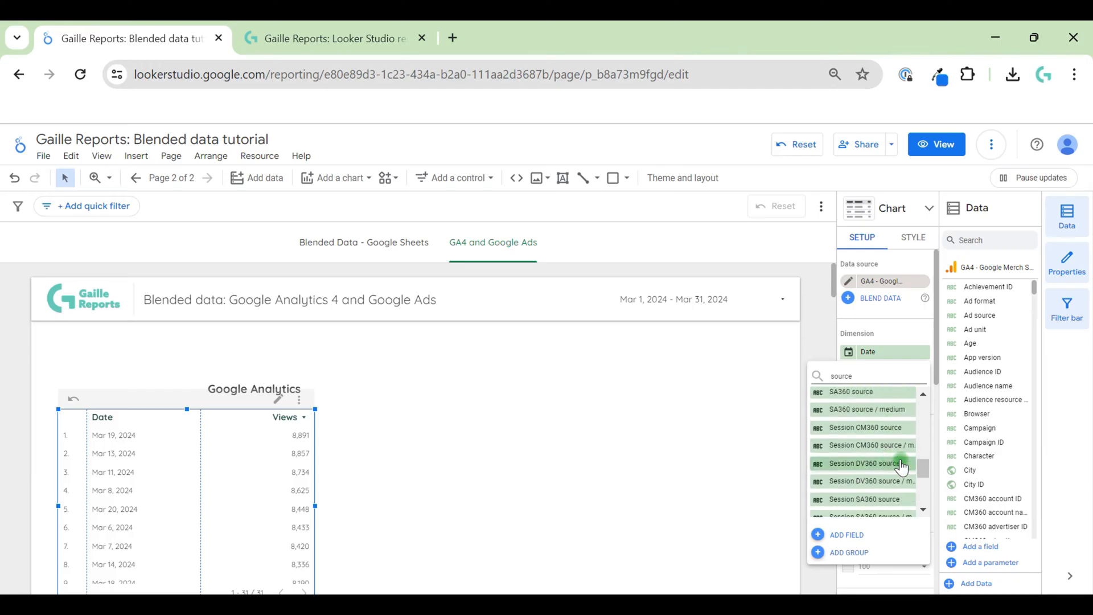
{"action": "scroll", "coordinate": [901, 465], "scroll_direction": "down", "scroll_amount": 3}
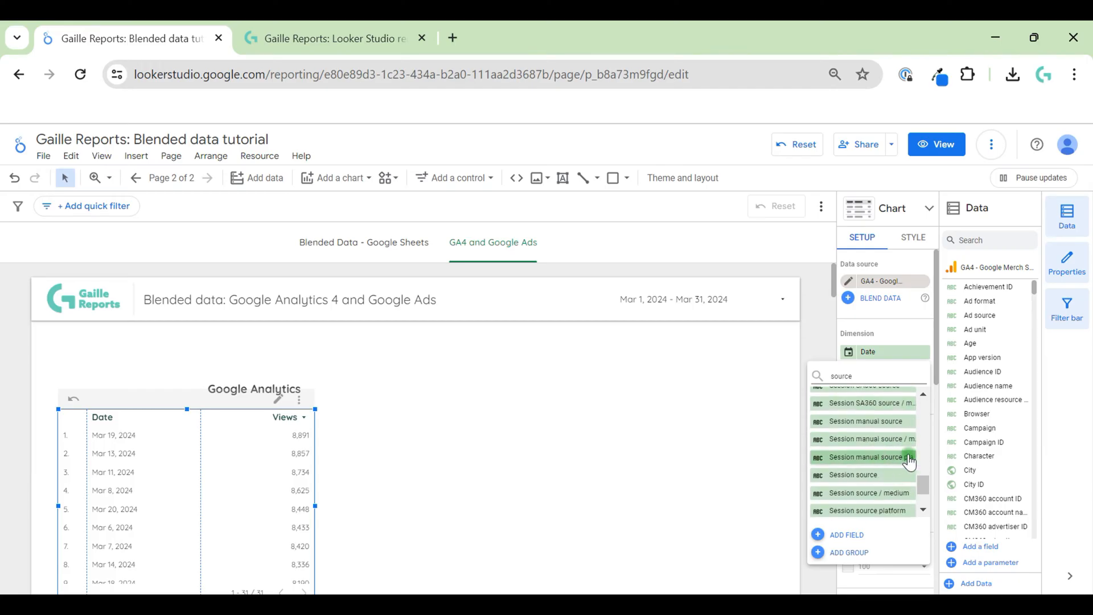
{"action": "left_click", "coordinate": [906, 501]}
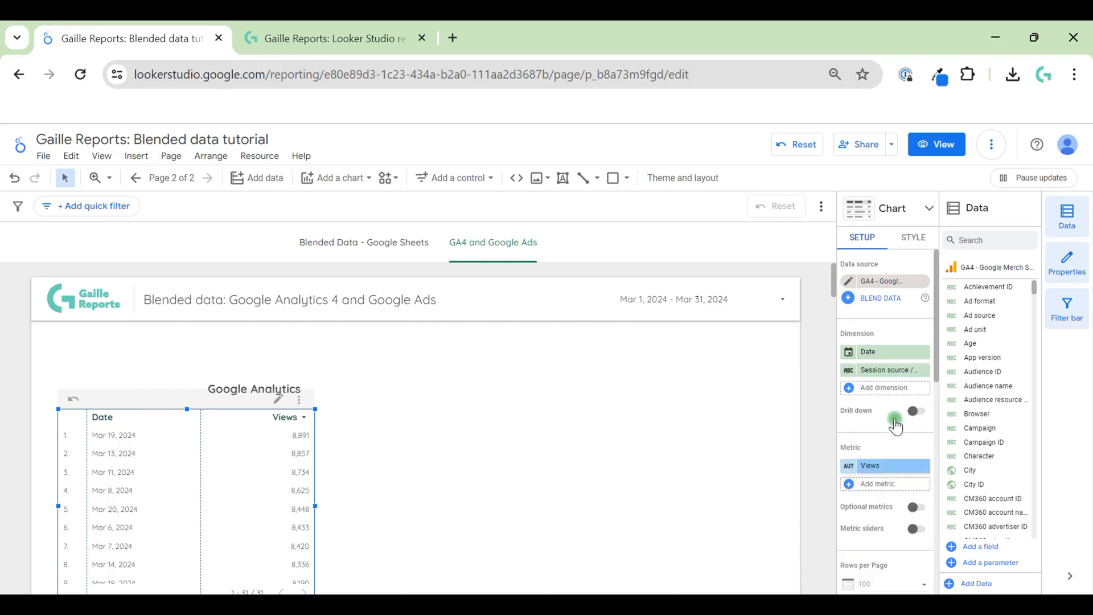
Step: Replace the table's Views metric with Active users
{"action": "left_click", "coordinate": [889, 467]}
{"action": "type", "text": "active"}
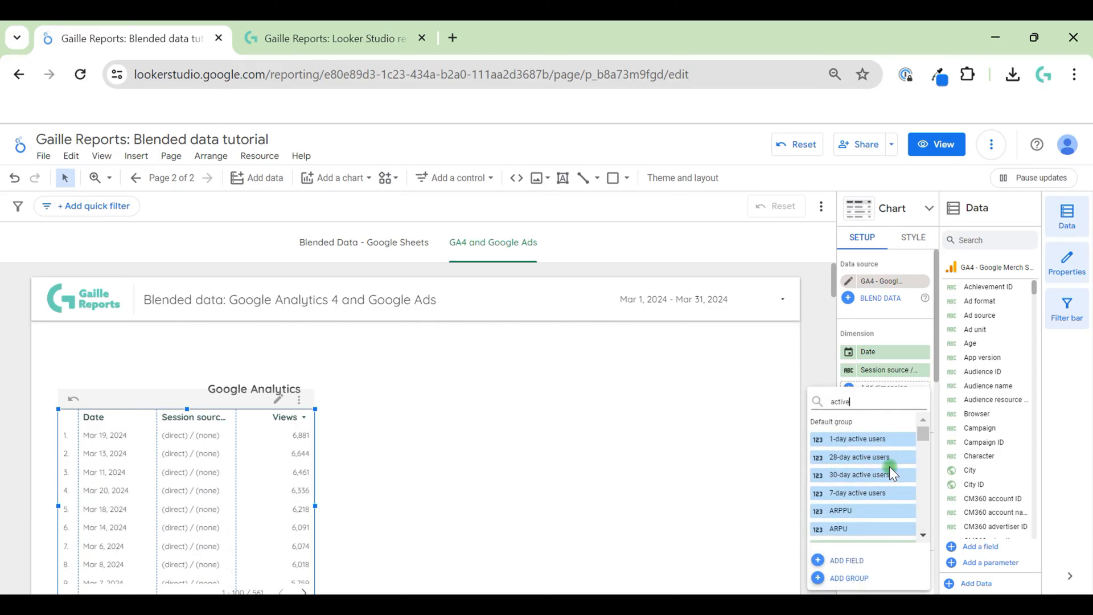
{"action": "left_click", "coordinate": [876, 494]}
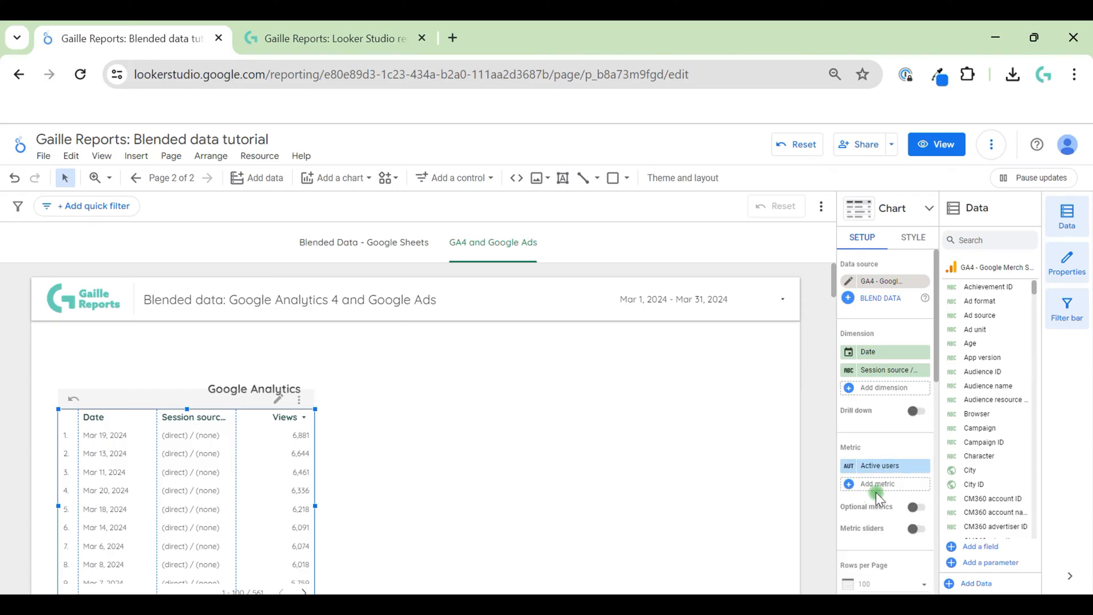
Step: Add the Conversions and Sessions metrics to the Google Analytics table
{"action": "left_click", "coordinate": [883, 485]}
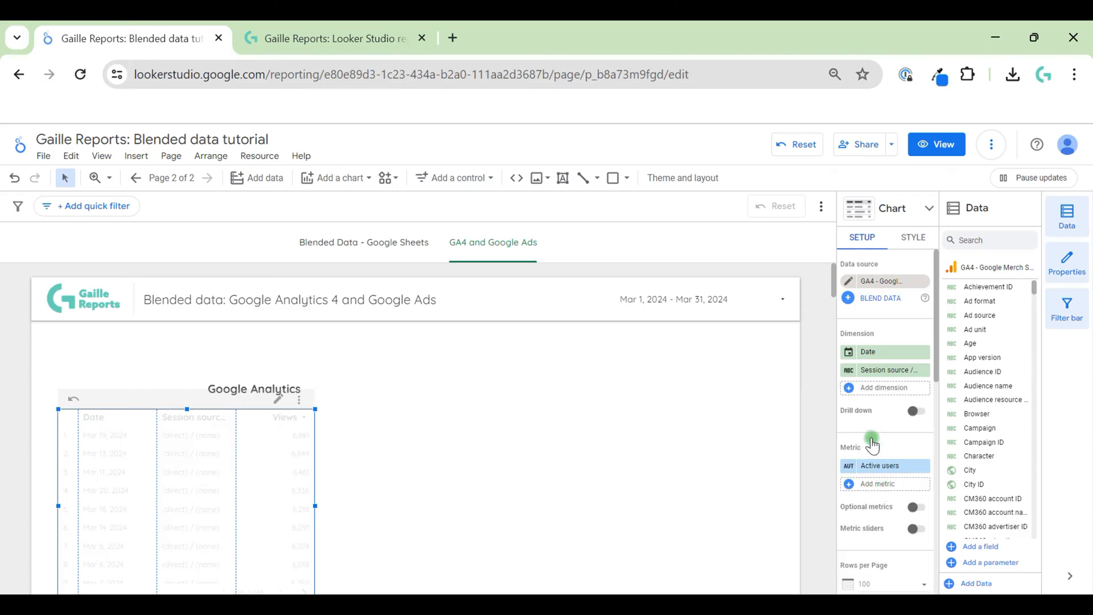
{"action": "left_click", "coordinate": [866, 484]}
{"action": "type", "text": "conve"}
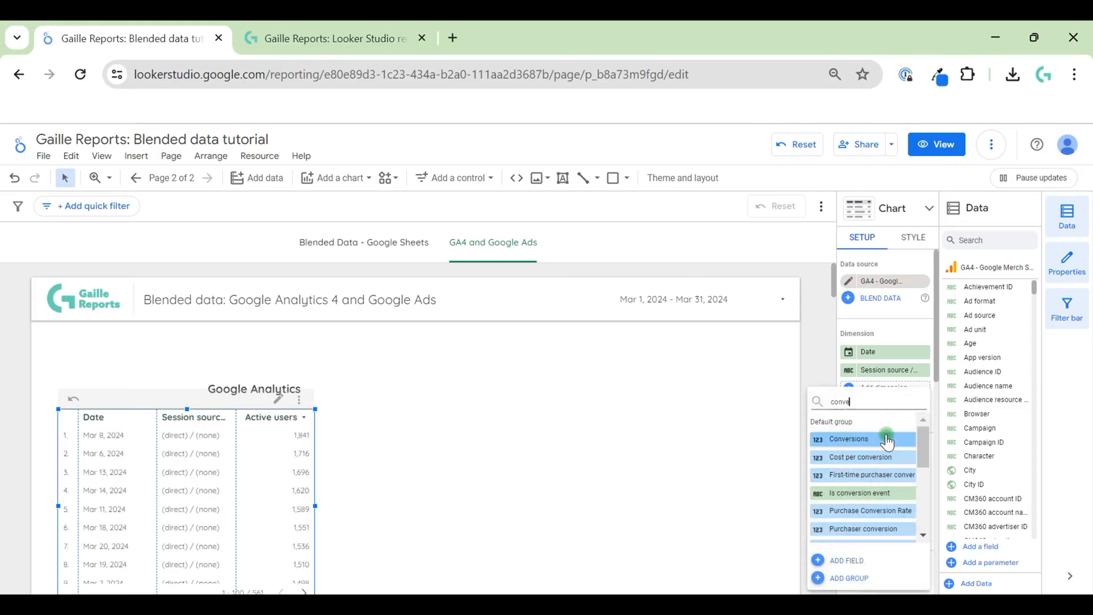
{"action": "left_click", "coordinate": [886, 439]}
{"action": "left_click", "coordinate": [890, 506]}
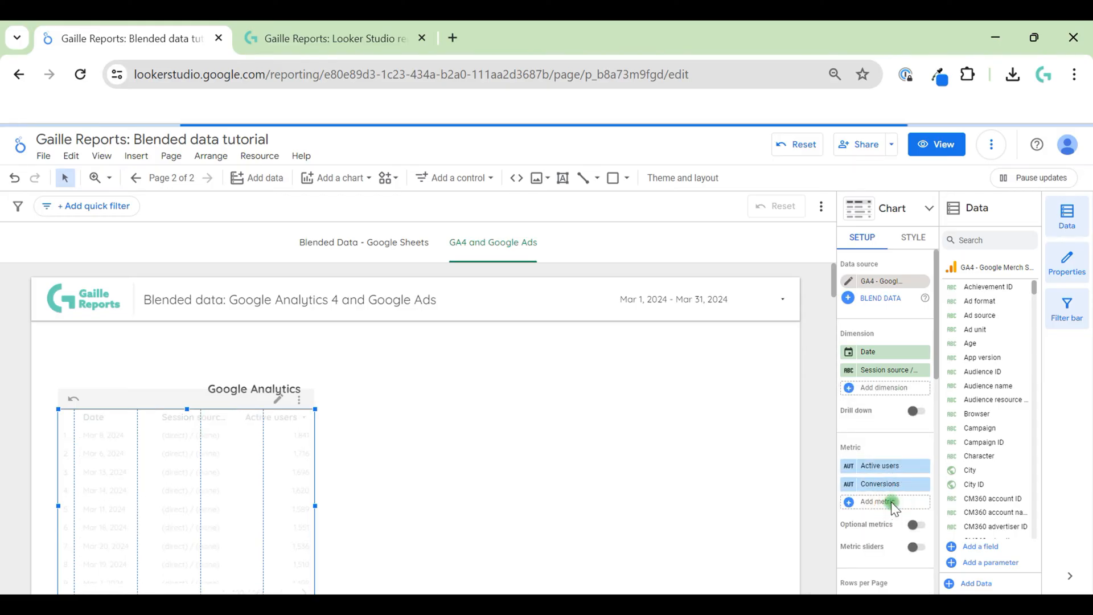
{"action": "type", "text": "sessions"}
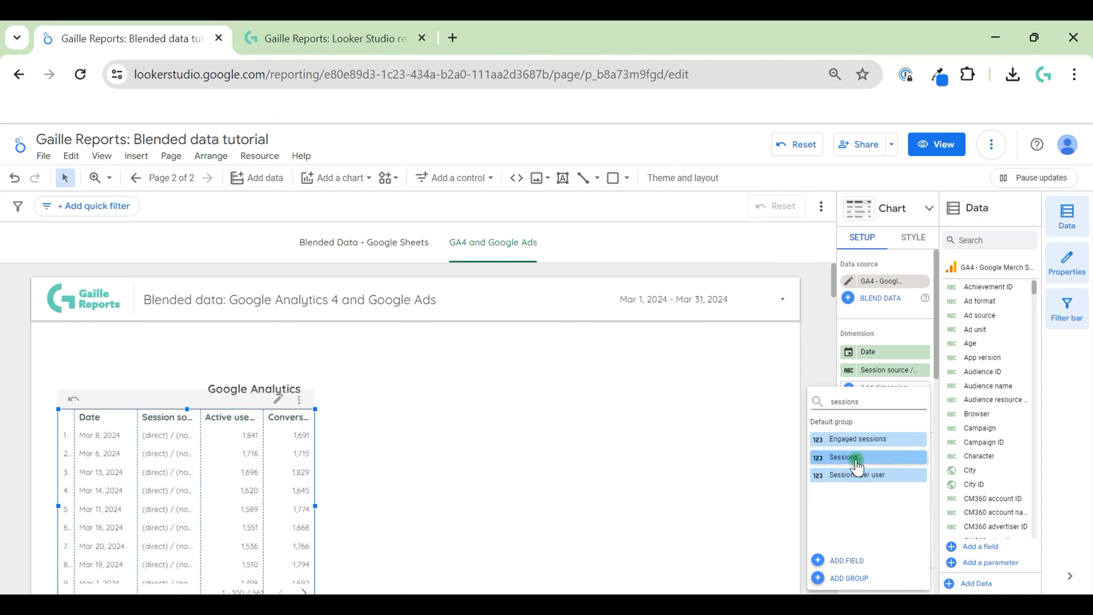
{"action": "left_click", "coordinate": [814, 457]}
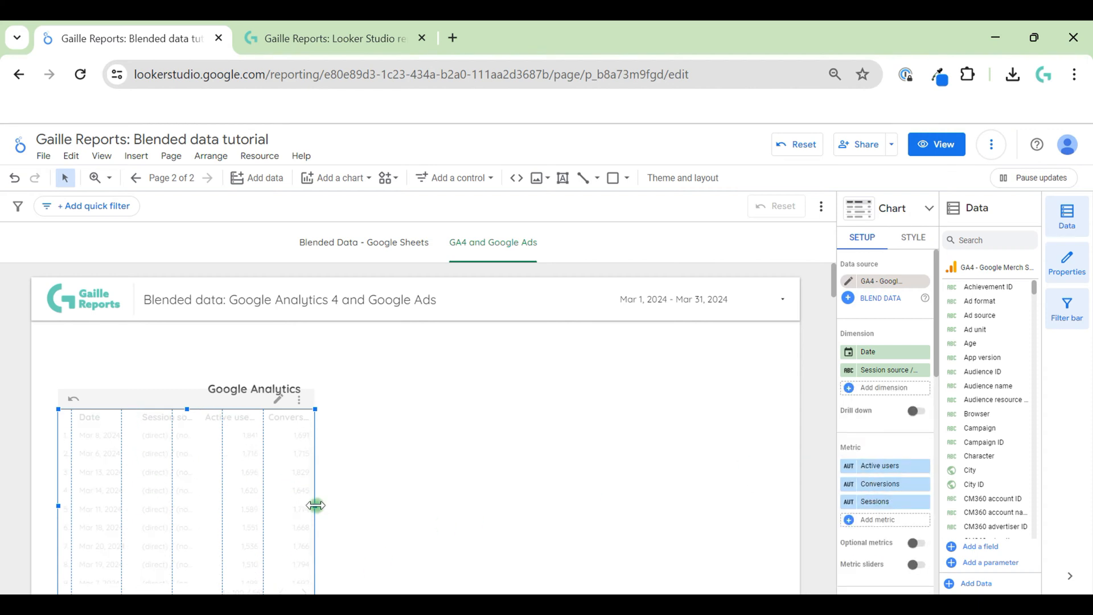
Step: Widen the Google Analytics table and turn on text wrapping for its header
{"action": "left_click_drag", "start_coordinate": [315, 506], "coordinate": [387, 511]}
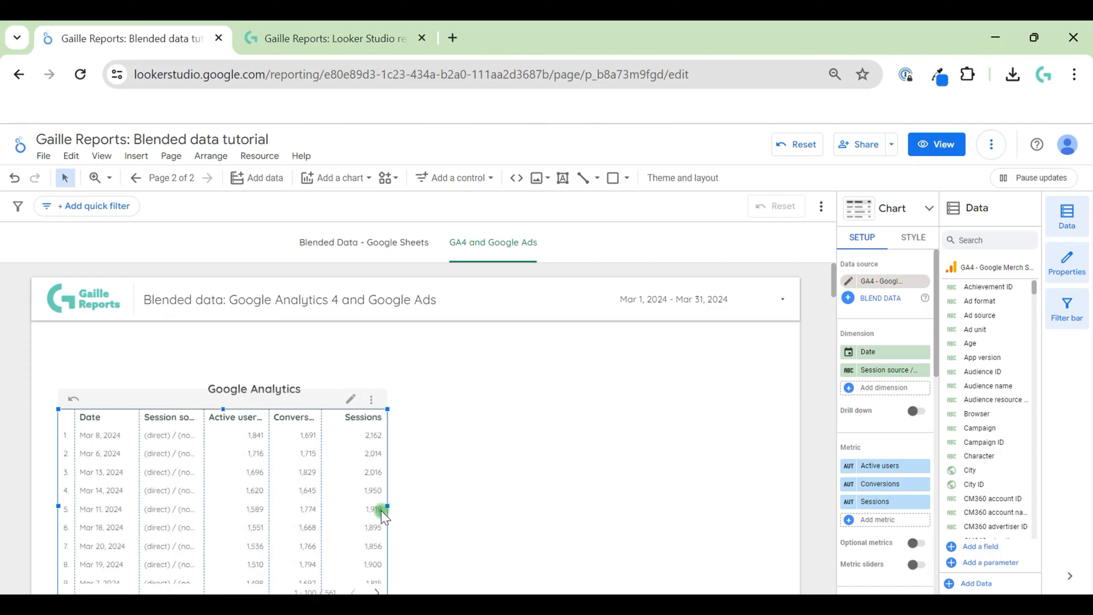
{"action": "left_click", "coordinate": [910, 241]}
{"action": "left_click", "coordinate": [910, 242]}
{"action": "left_click", "coordinate": [847, 426]}
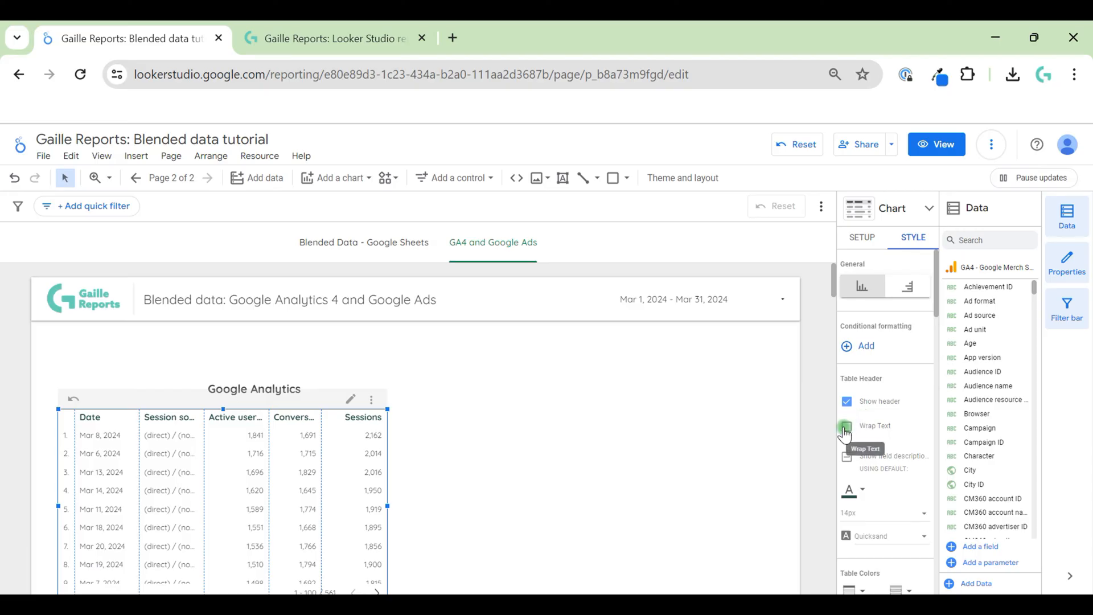
Step: Resize the table's columns to fit their contents
{"action": "right_click", "coordinate": [261, 489]}
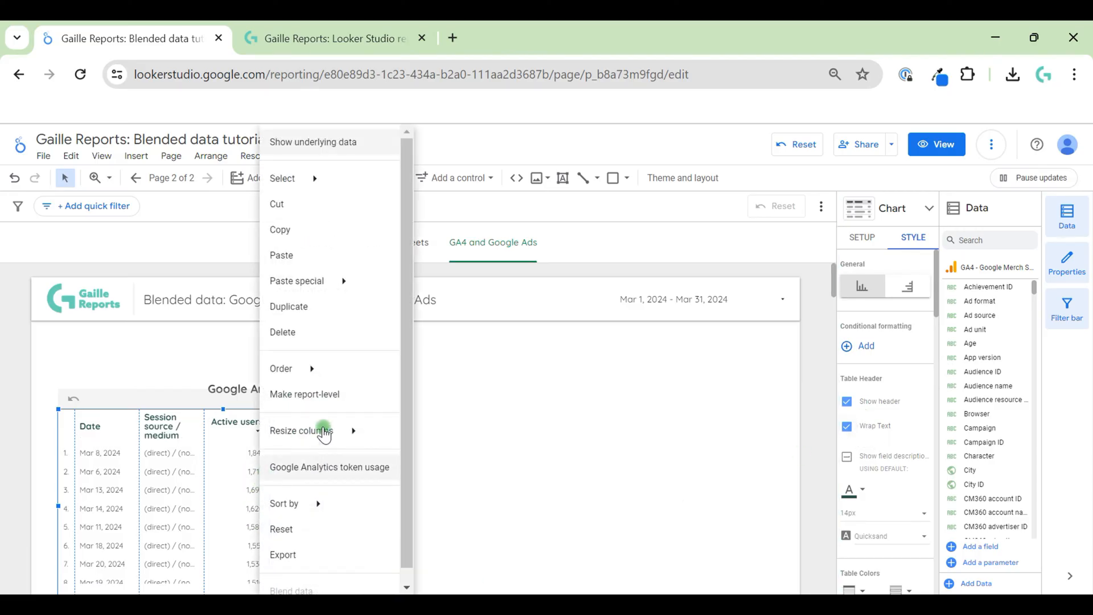
{"action": "mouse_move", "coordinate": [324, 429]}
{"action": "left_click", "coordinate": [428, 448]}
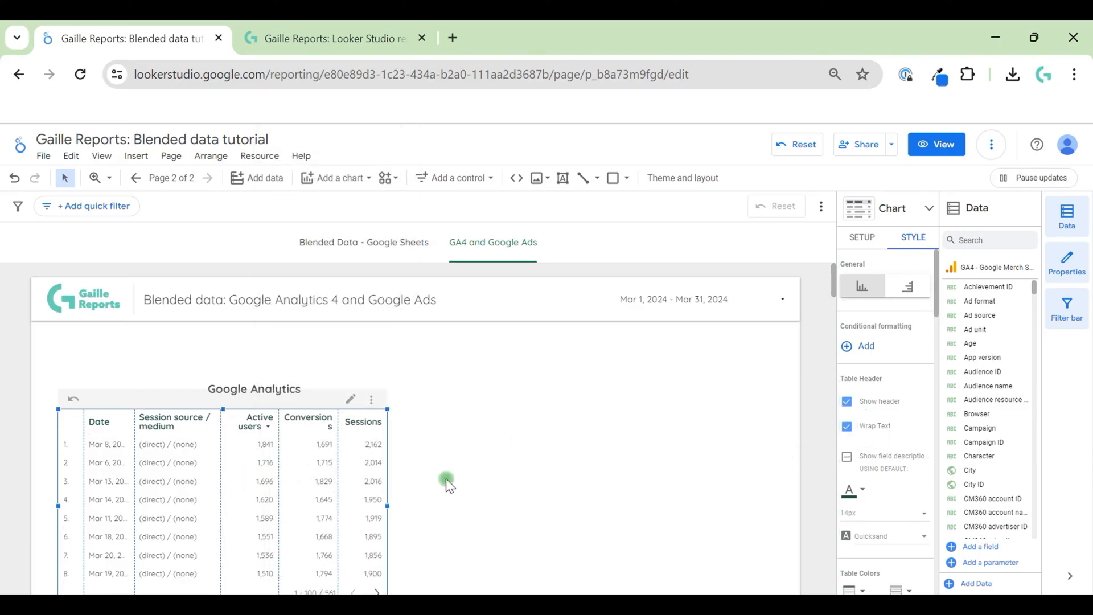
Step: Widen the table slightly more and readjust its column widths so the full dates fit
{"action": "scroll", "coordinate": [446, 478], "scroll_direction": "down", "scroll_amount": 1}
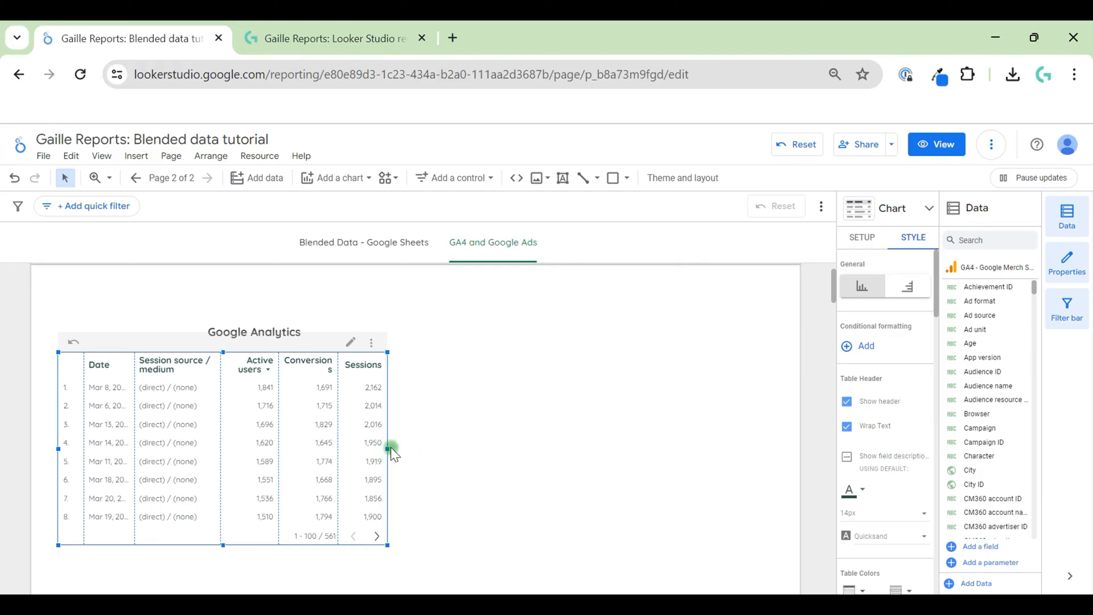
{"action": "left_click_drag", "start_coordinate": [389, 449], "coordinate": [423, 448]}
{"action": "right_click", "coordinate": [227, 405]}
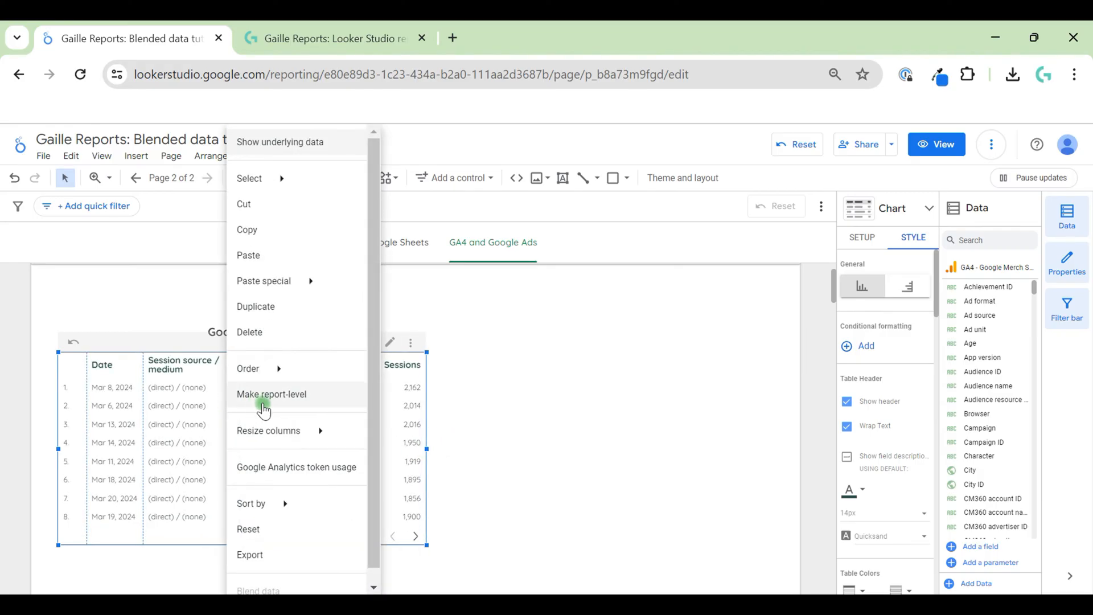
{"action": "mouse_move", "coordinate": [274, 430]}
{"action": "left_click", "coordinate": [399, 433]}
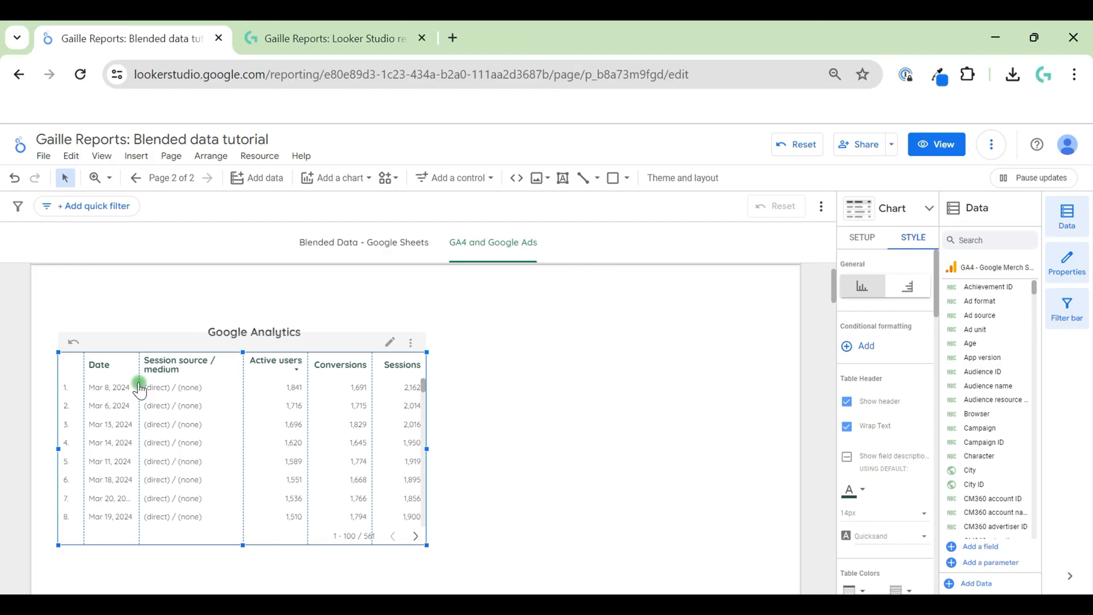
{"action": "left_click_drag", "start_coordinate": [142, 379], "coordinate": [150, 379]}
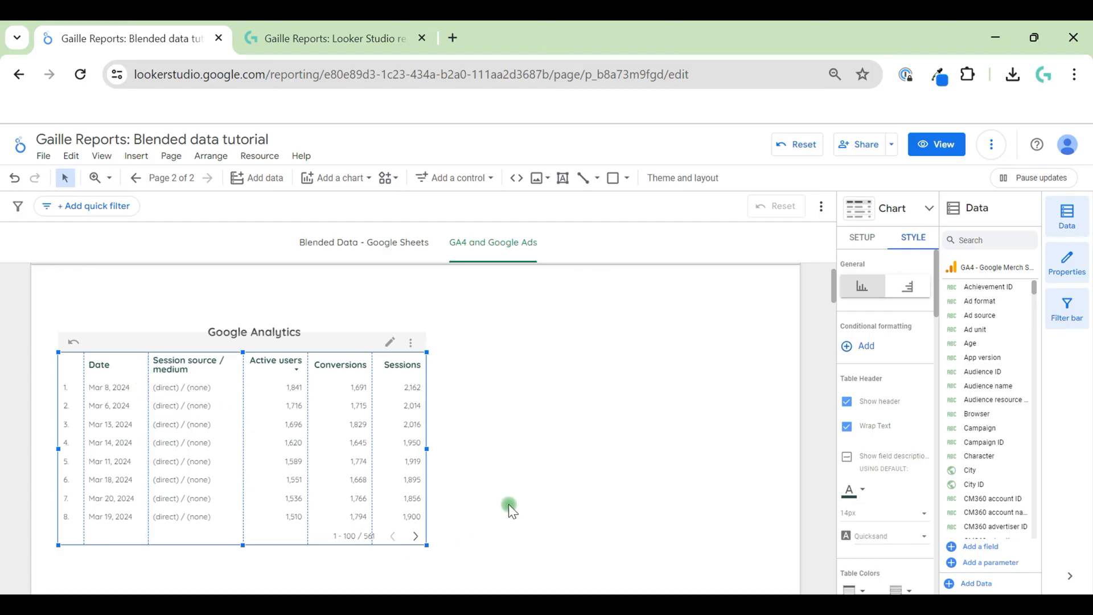
Step: Remove the Date dimension from the Google Analytics table, keeping only Session source / medium
{"action": "left_click", "coordinate": [866, 238]}
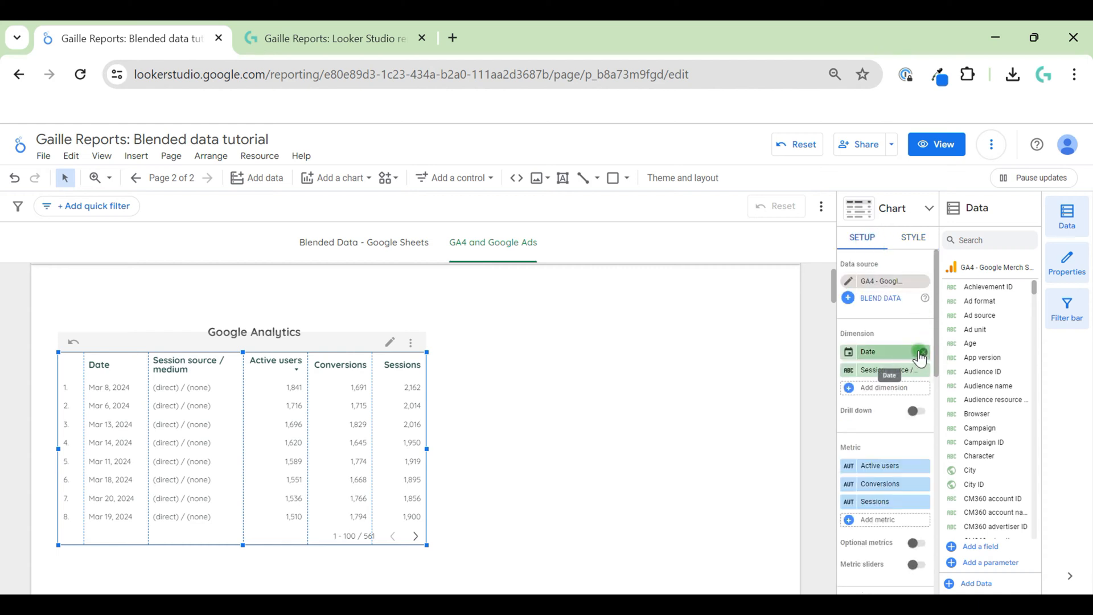
{"action": "left_click", "coordinate": [922, 353]}
{"action": "left_click", "coordinate": [277, 426]}
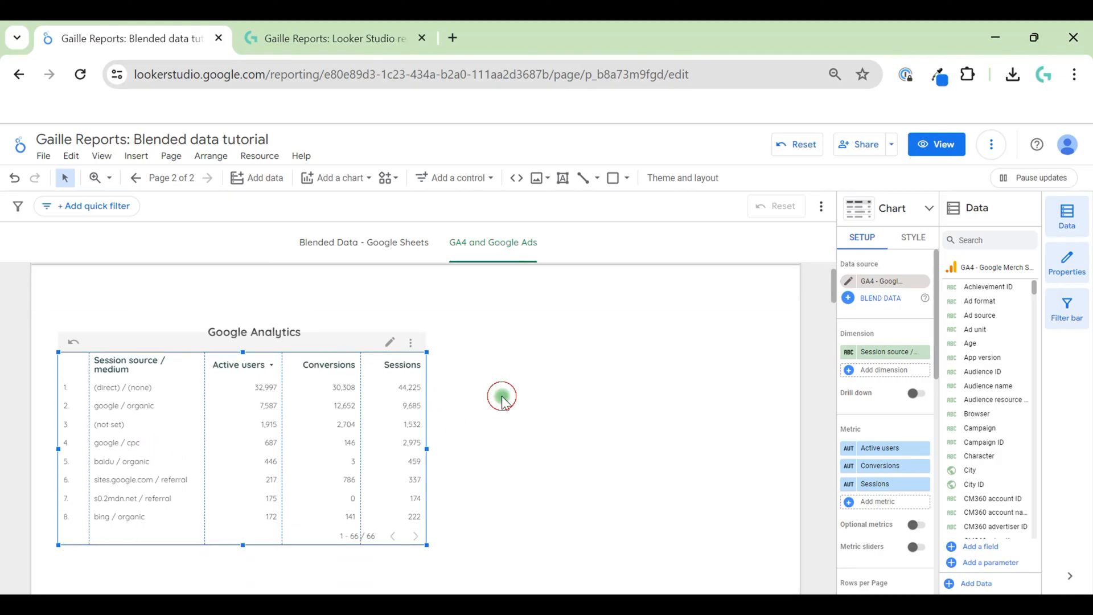
Step: Select the Google Analytics heading and table together and move them up to just below the page header
{"action": "left_click", "coordinate": [53, 295]}
{"action": "left_click_drag", "start_coordinate": [53, 294], "coordinate": [378, 496]}
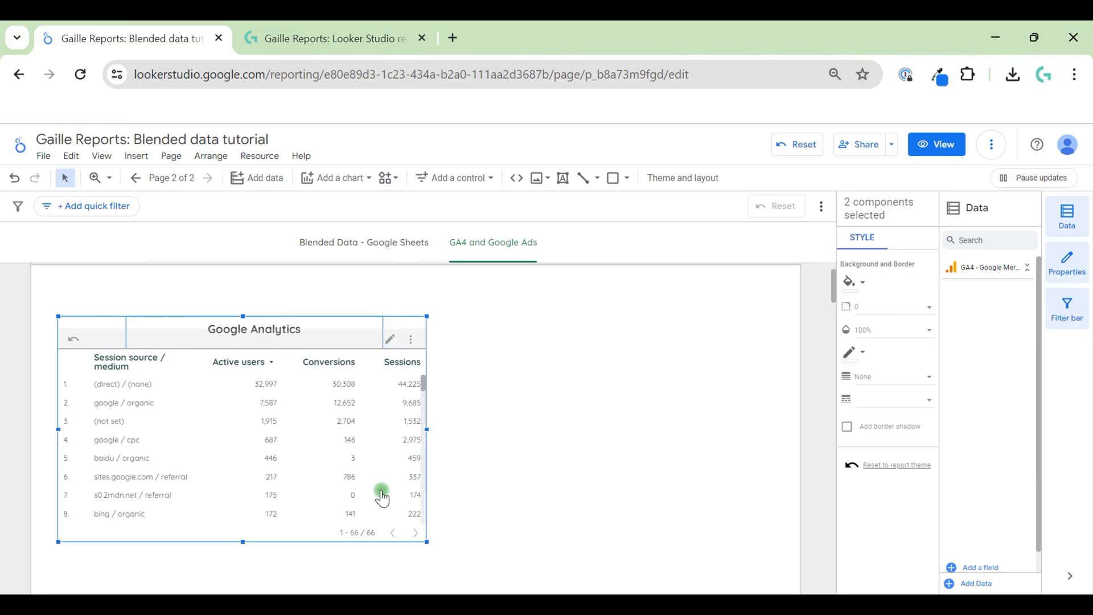
{"action": "scroll", "coordinate": [528, 357], "scroll_direction": "up", "scroll_amount": 1}
{"action": "key", "text": "Up"}
{"action": "key", "text": "Up"}
{"action": "key", "text": "Up"}
{"action": "key", "text": "Up"}
{"action": "key", "text": "Up"}
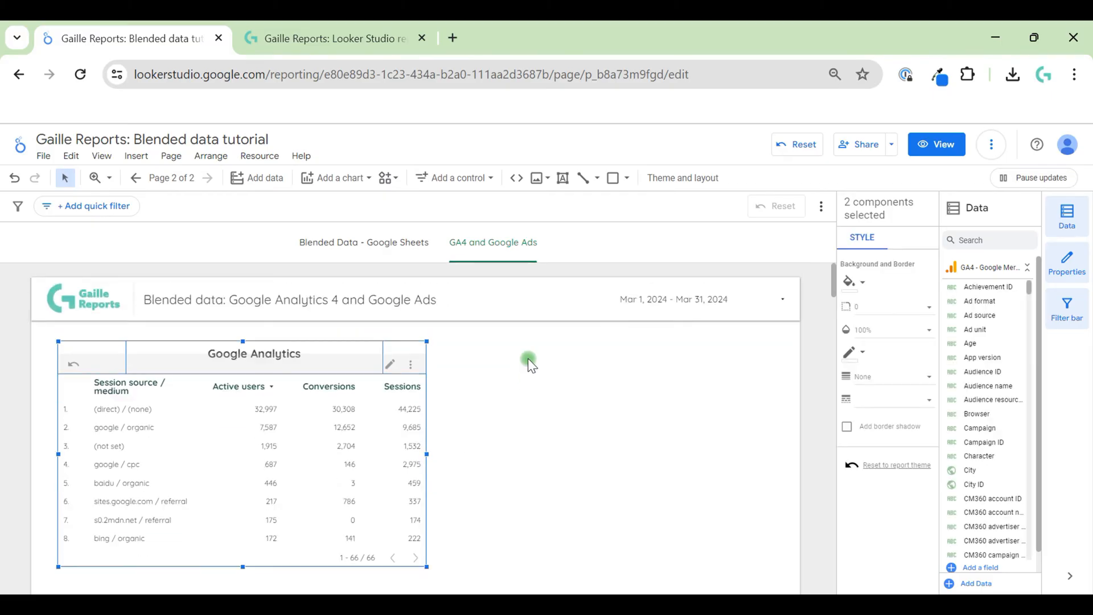
{"action": "key", "text": "shift+Down"}
{"action": "key", "text": "shift+Down"}
{"action": "key", "text": "shift+Down"}
{"action": "key", "text": "shift+Down"}
Step: Duplicate the Google Analytics heading and table together and move the copy to the right, beside the original
{"action": "key", "text": "ctrl+c"}
{"action": "key", "text": "ctrl+v"}
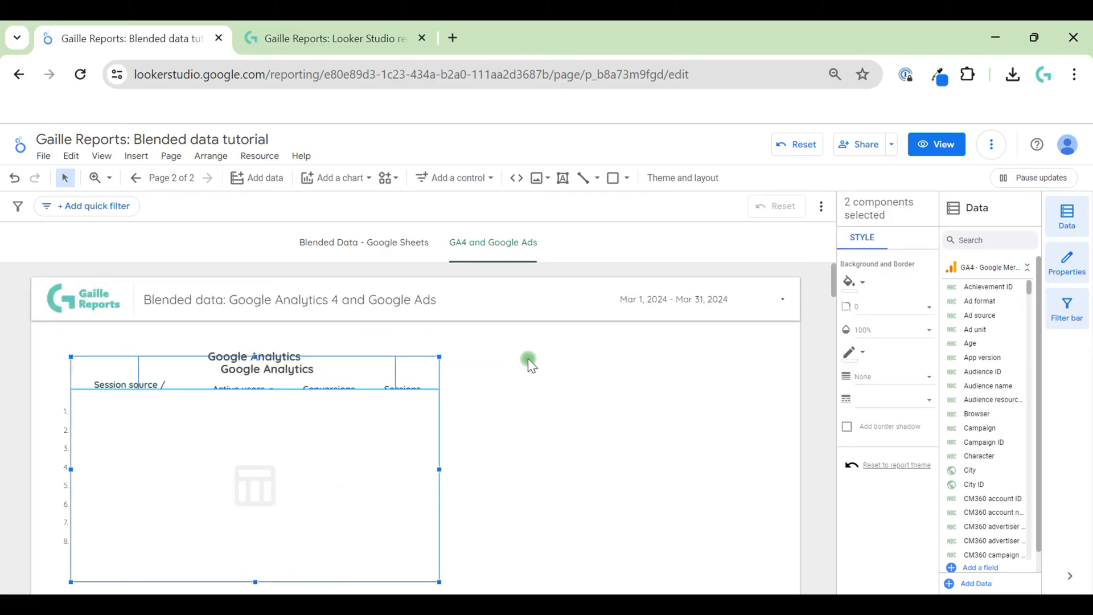
{"action": "key", "text": "Right"}
{"action": "key", "text": "Right"}
{"action": "key", "text": "Right"}
{"action": "key", "text": "Right"}
{"action": "key", "text": "Right"}
{"action": "key", "text": "Right"}
{"action": "key", "text": "Right"}
{"action": "key", "text": "Right"}
{"action": "key", "text": "Right"}
{"action": "key", "text": "Right"}
{"action": "key", "text": "Right"}
{"action": "key", "text": "Right"}
{"action": "key", "text": "Right"}
{"action": "key", "text": "Right"}
{"action": "key", "text": "Right"}
{"action": "key", "text": "Right"}
{"action": "key", "text": "Right"}
{"action": "key", "text": "Right"}
{"action": "key", "text": "Right"}
{"action": "key", "text": "Right"}
{"action": "key", "text": "Right"}
{"action": "key", "text": "Right"}
{"action": "key", "text": "Right"}
{"action": "key", "text": "Right"}
{"action": "key", "text": "Right"}
{"action": "key", "text": "Right"}
{"action": "key", "text": "Right"}
{"action": "key", "text": "Right"}
{"action": "key", "text": "Right"}
{"action": "key", "text": "Right"}
{"action": "key", "text": "Right"}
{"action": "key", "text": "Right"}
{"action": "key", "text": "Right"}
{"action": "key", "text": "Right"}
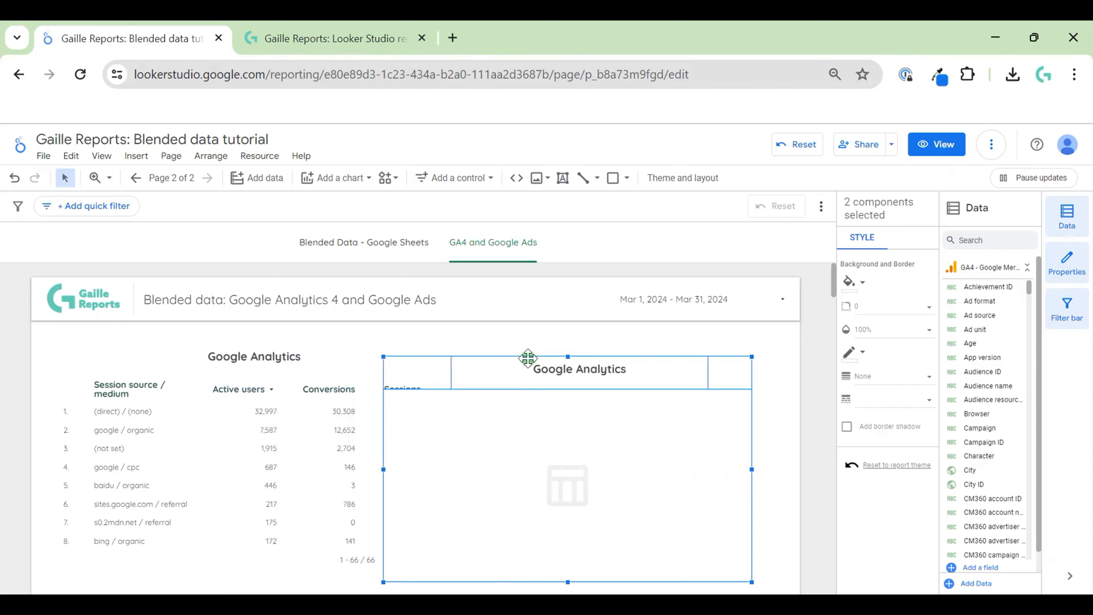
{"action": "key", "text": "Left"}
{"action": "key", "text": "Left"}
{"action": "key", "text": "Left"}
{"action": "key", "text": "Left"}
{"action": "key", "text": "Left"}
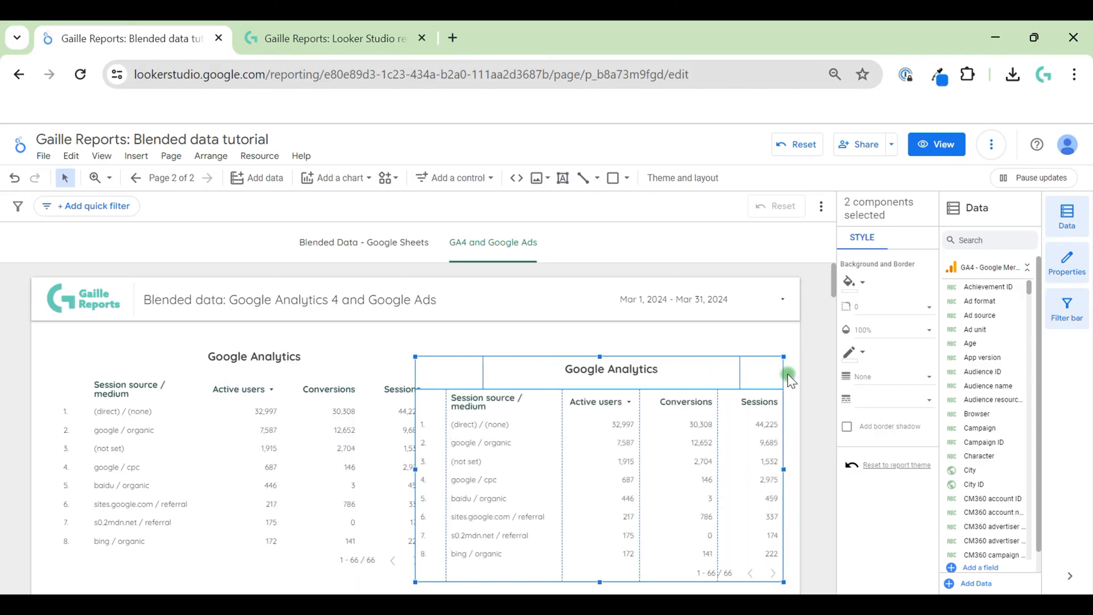
{"action": "left_click", "coordinate": [788, 375]}
Step: Select the original Google Analytics heading and table together and shift them left to the page edge
{"action": "left_click_drag", "start_coordinate": [208, 459], "coordinate": [203, 473]}
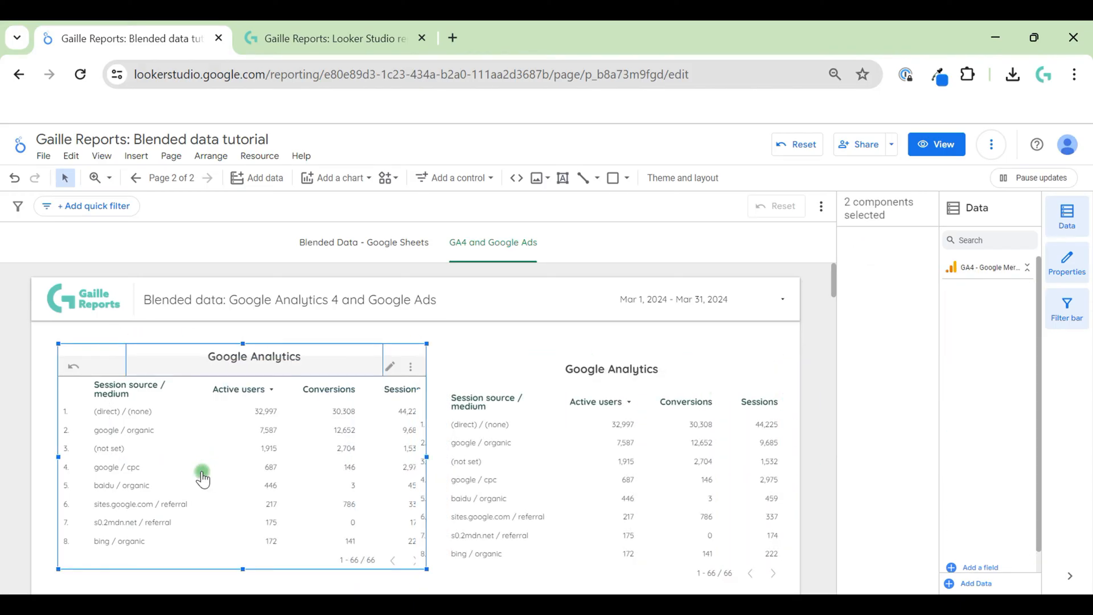
{"action": "key", "text": "Left"}
{"action": "key", "text": "Left"}
{"action": "key", "text": "Left"}
{"action": "key", "text": "Left"}
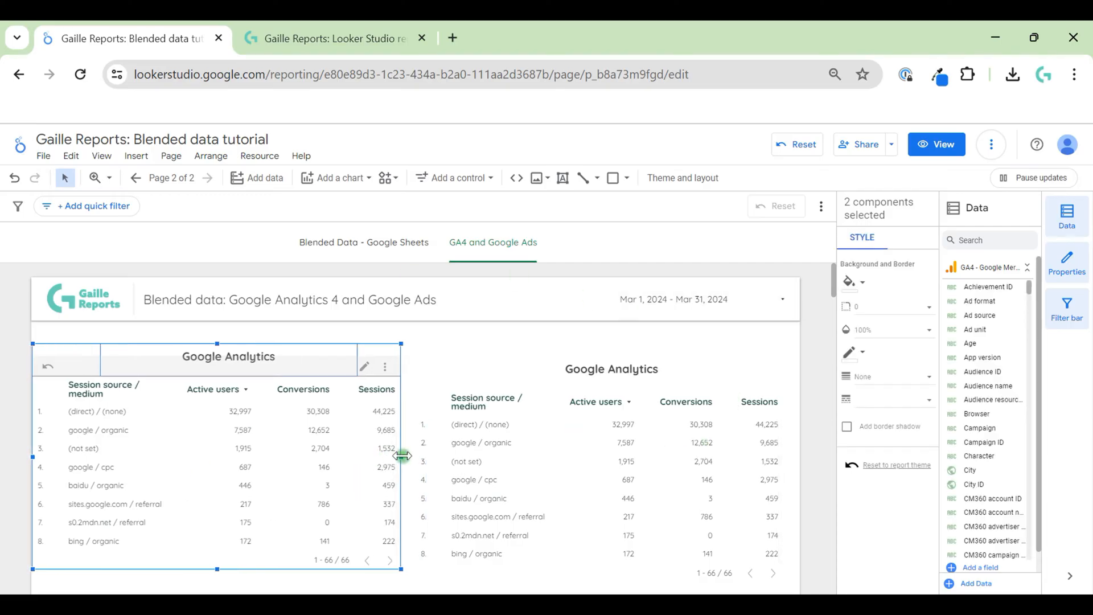
Step: Narrow the original heading and table slightly, and narrow the copied table to a matching width
{"action": "left_click_drag", "start_coordinate": [401, 457], "coordinate": [378, 456]}
{"action": "left_click", "coordinate": [779, 483]}
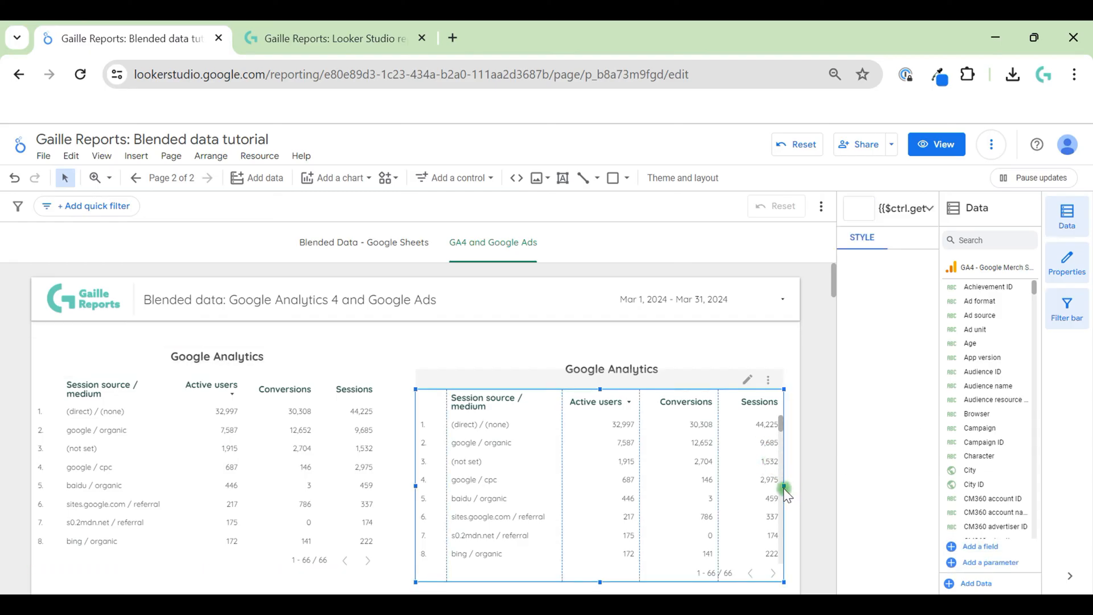
{"action": "left_click_drag", "start_coordinate": [784, 488], "coordinate": [764, 487]}
Step: Show a summary row in the original Google Analytics table
{"action": "left_click", "coordinate": [335, 461]}
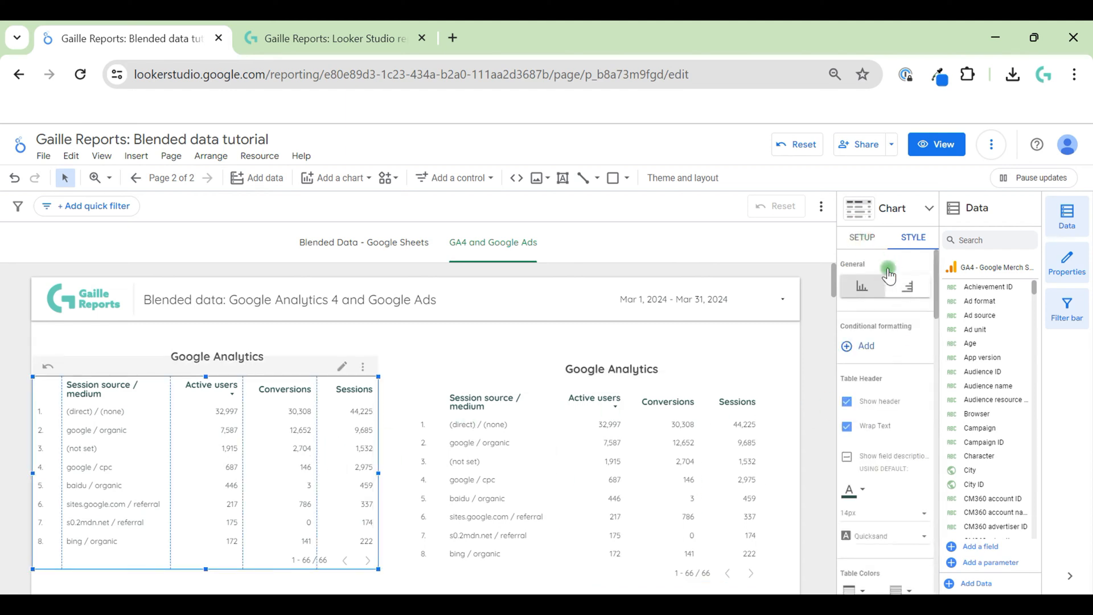
{"action": "left_click", "coordinate": [866, 238]}
{"action": "scroll", "coordinate": [910, 450], "scroll_direction": "down", "scroll_amount": 3}
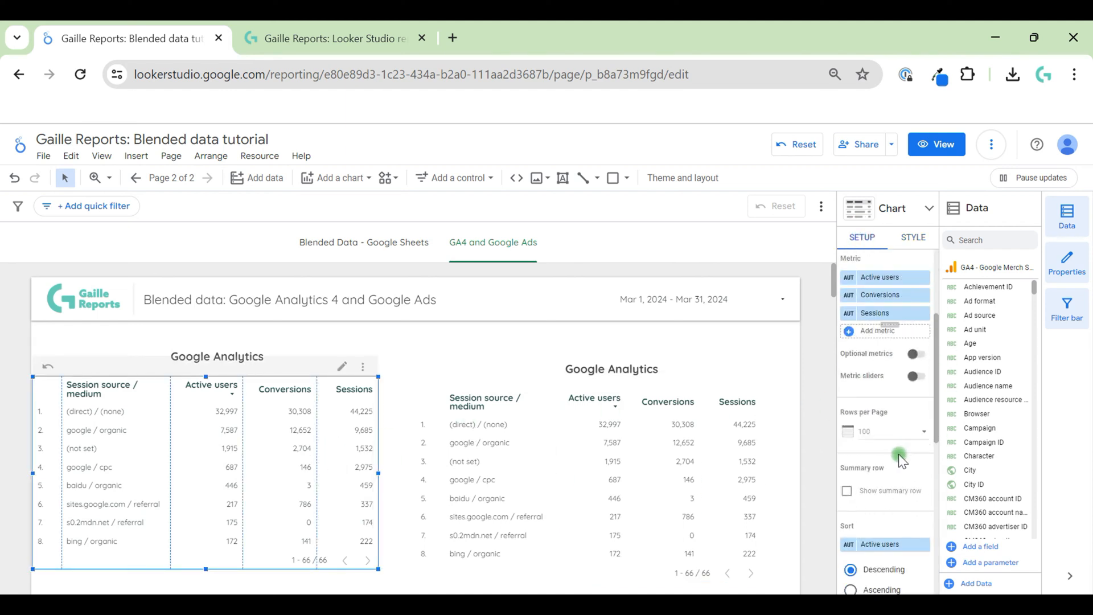
{"action": "left_click", "coordinate": [890, 494]}
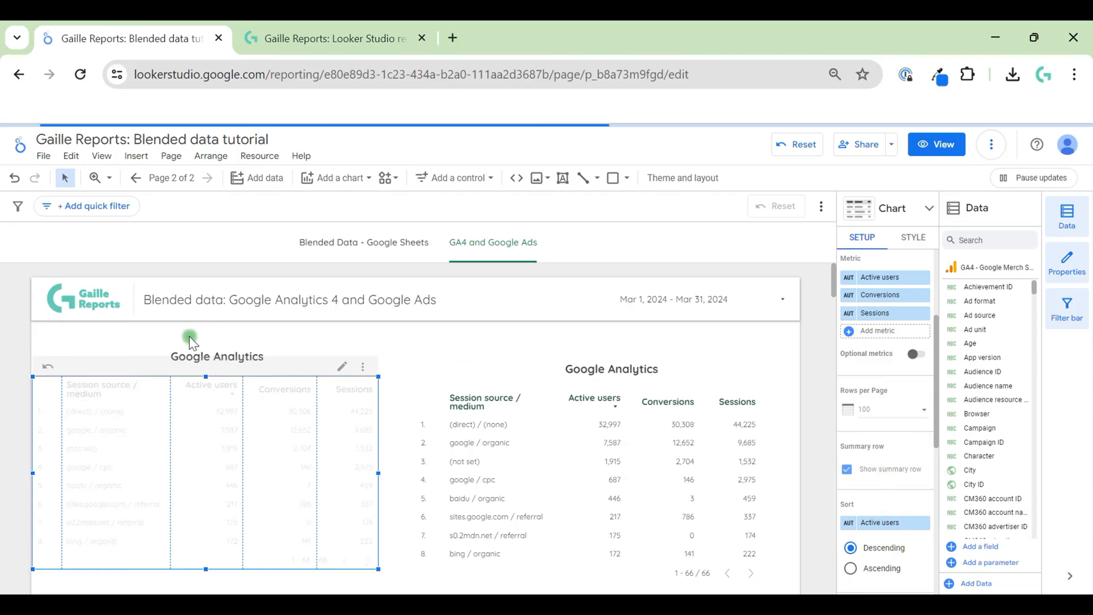
Step: Select the original heading and table together and shift them right, leaving a small gap before the copied table
{"action": "left_click_drag", "start_coordinate": [57, 343], "coordinate": [361, 508]}
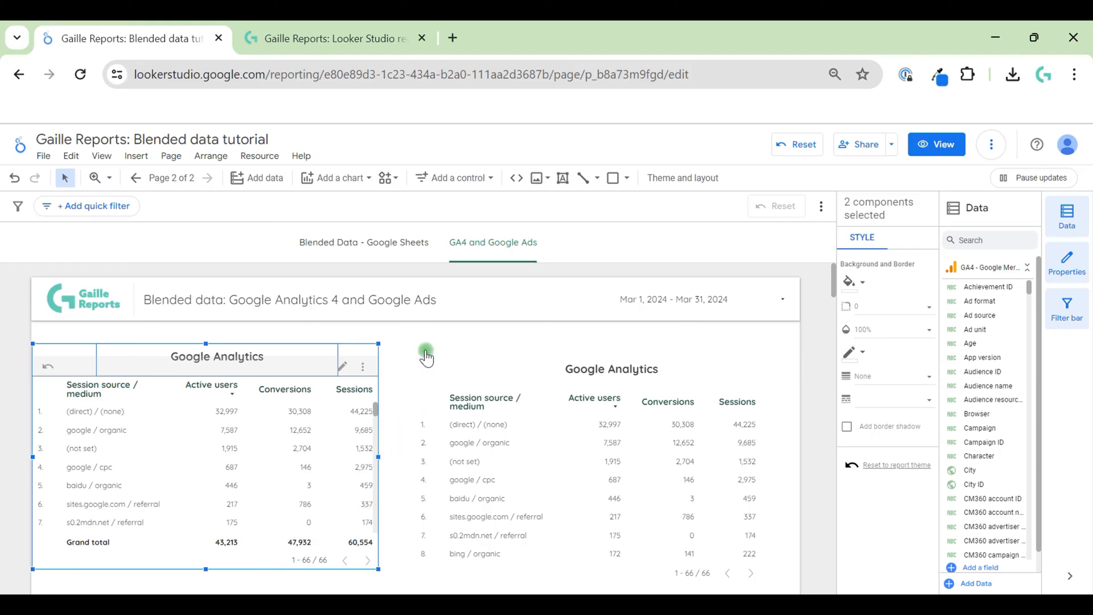
{"action": "left_click_drag", "start_coordinate": [410, 357], "coordinate": [493, 405]}
{"action": "key", "text": "Left"}
{"action": "key", "text": "Right"}
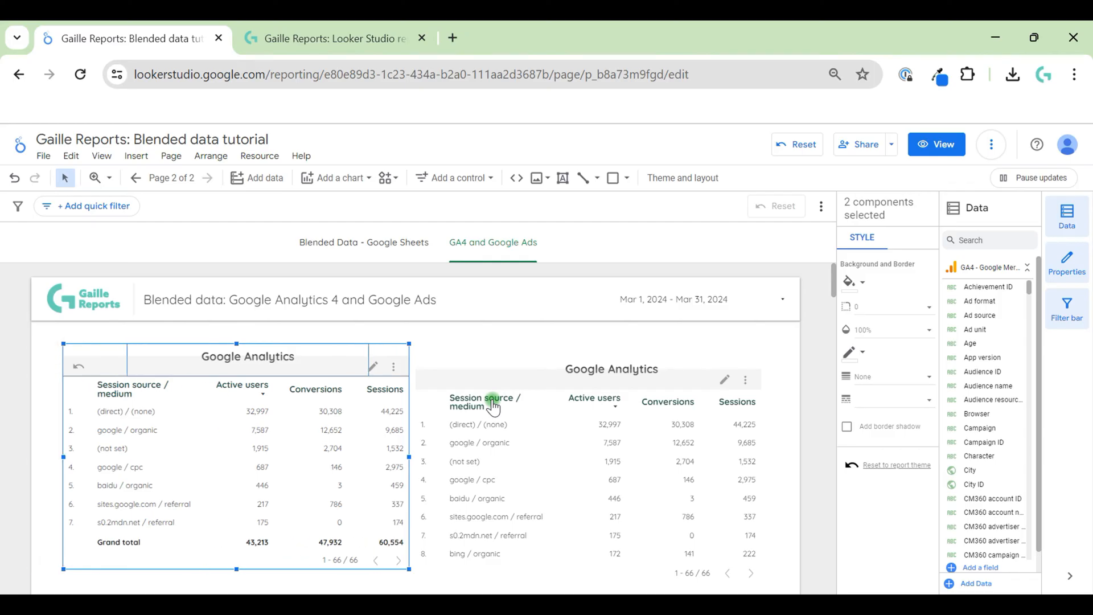
{"action": "key", "text": "shift+Left"}
{"action": "key", "text": "shift+Left"}
{"action": "key", "text": "shift+Left"}
{"action": "key", "text": "shift+Left"}
{"action": "key", "text": "shift+Left"}
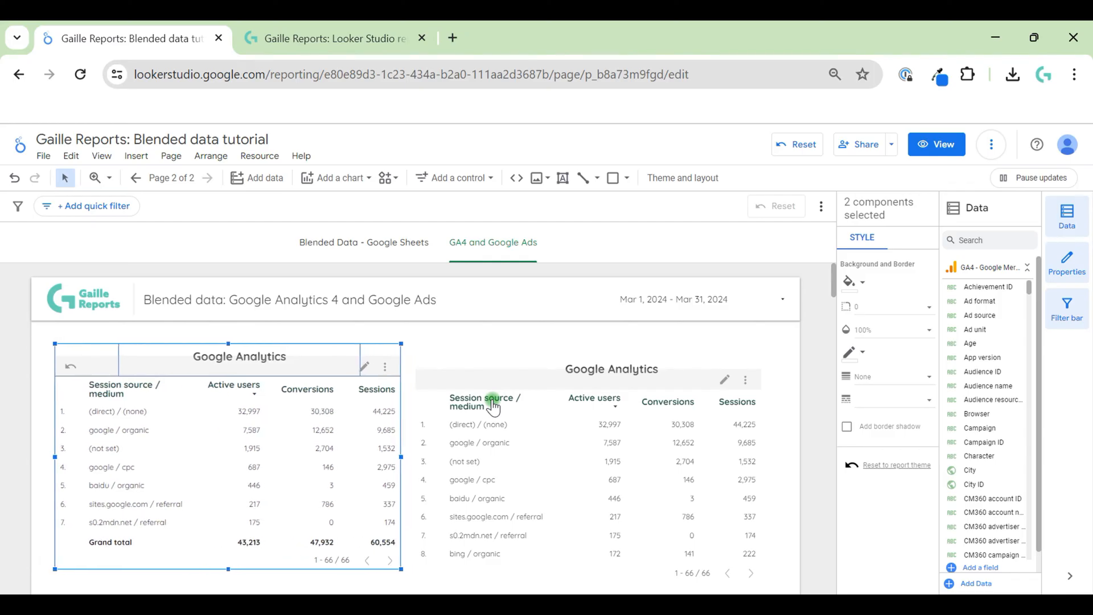
{"action": "left_click", "coordinate": [589, 349]}
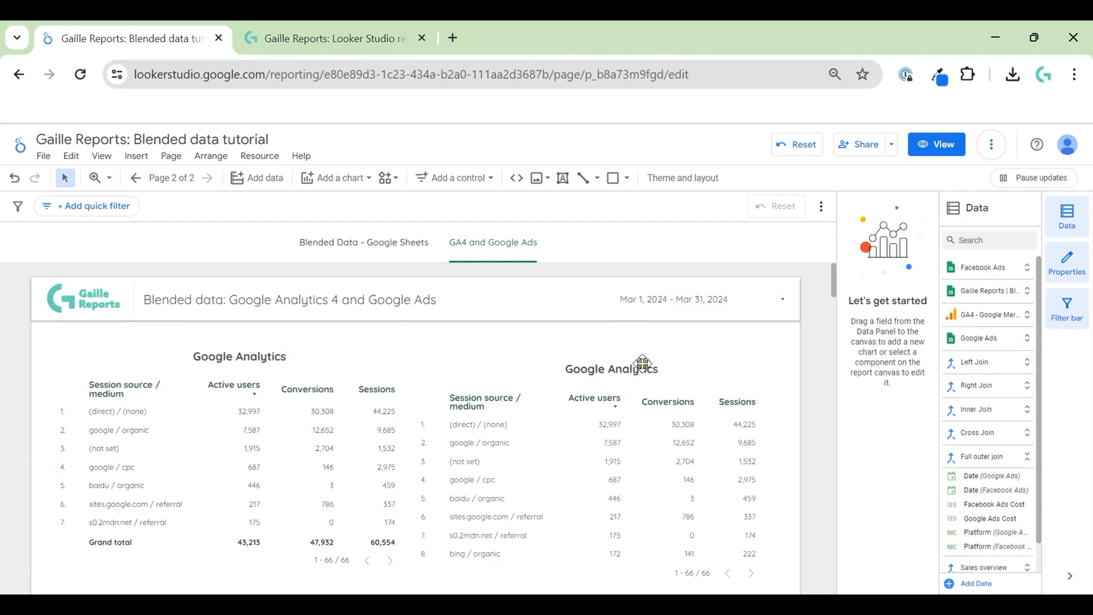
Step: Select both Google Analytics headings and align them vertically to the top
{"action": "left_click", "coordinate": [642, 362]}
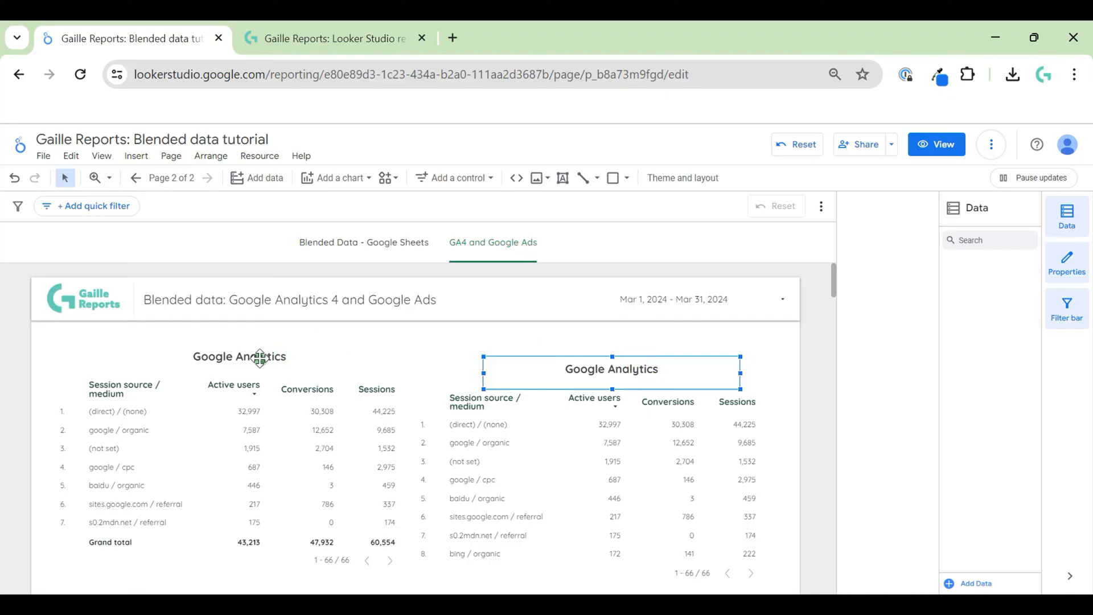
{"action": "left_click", "coordinate": [259, 340], "text": "shift"}
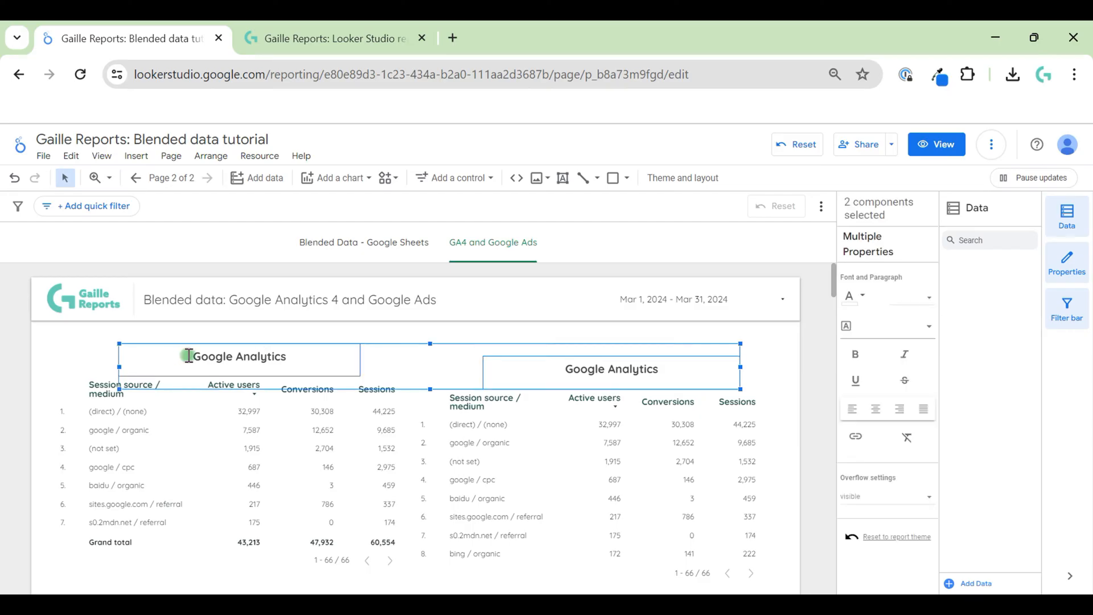
{"action": "right_click", "coordinate": [227, 345]}
{"action": "right_click", "coordinate": [187, 362]}
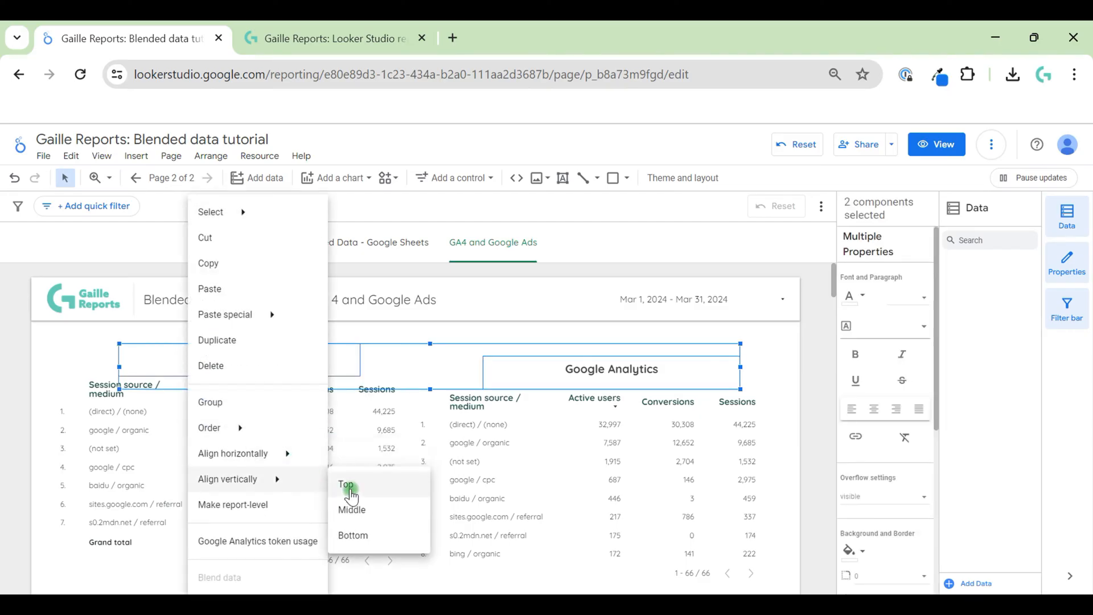
{"action": "left_click", "coordinate": [325, 489]}
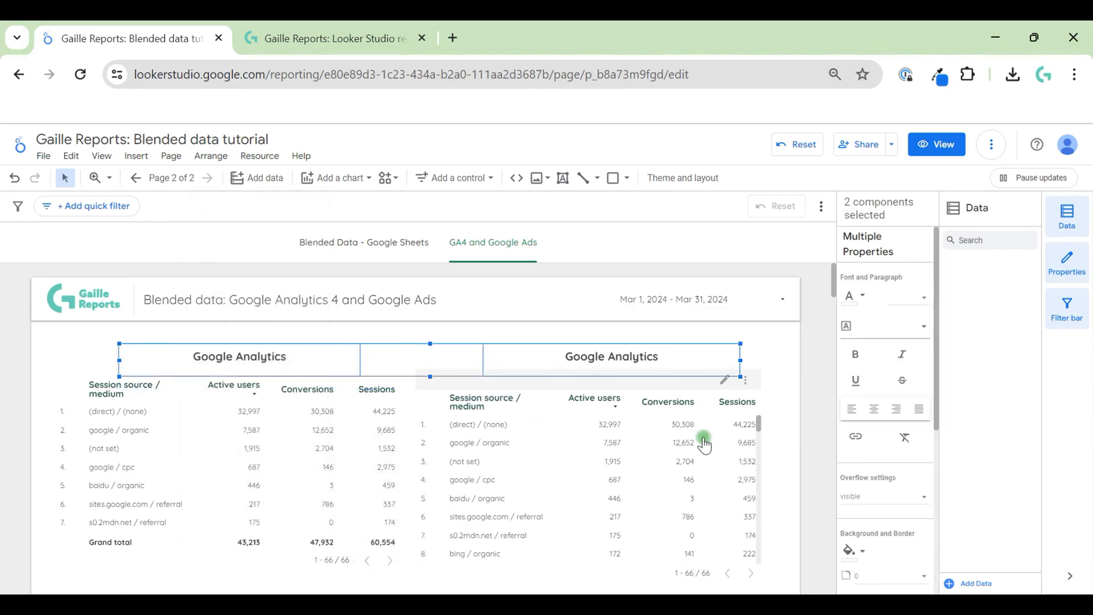
Step: Change the heading above the copied table to Google Ads
{"action": "double_click", "coordinate": [692, 356]}
{"action": "type", "text": "A"}
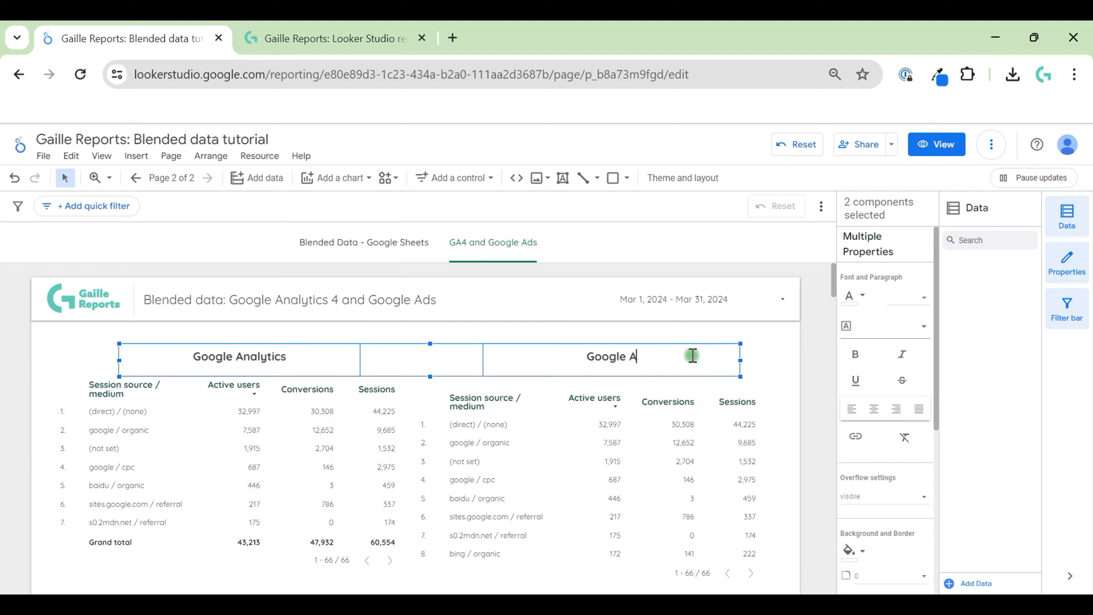
{"action": "left_click", "coordinate": [801, 443]}
Step: Select both tables and align them vertically to the top
{"action": "left_click", "coordinate": [215, 430]}
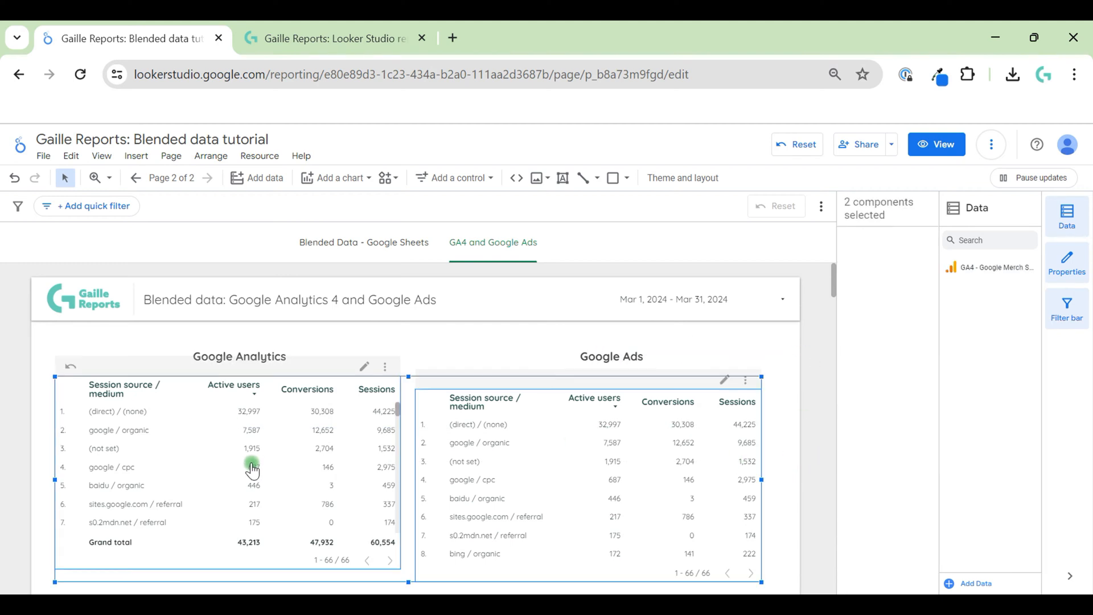
{"action": "right_click", "coordinate": [256, 455]}
{"action": "mouse_move", "coordinate": [305, 410]}
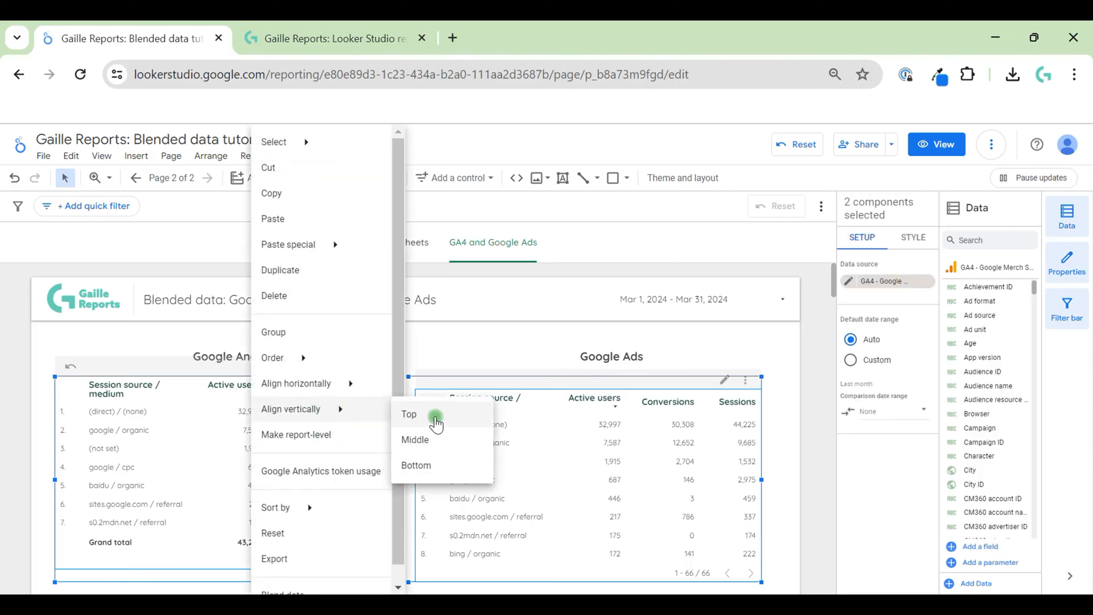
{"action": "left_click", "coordinate": [421, 416]}
{"action": "left_click", "coordinate": [790, 469]}
Step: Select the Google Ads heading with its table and nudge them slightly to the right
{"action": "left_click_drag", "start_coordinate": [790, 484], "coordinate": [611, 350]}
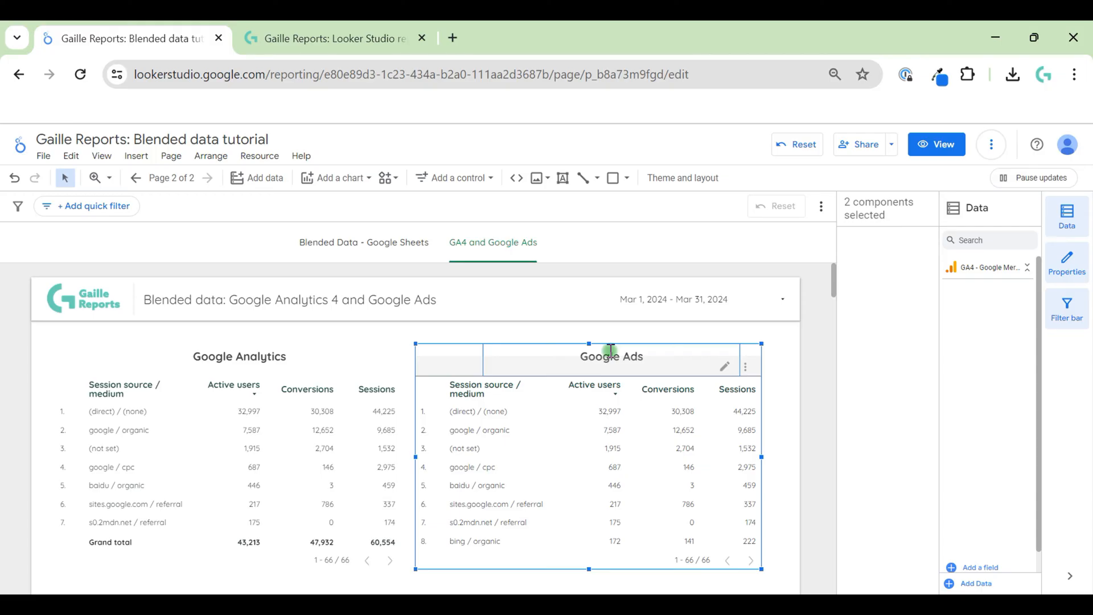
{"action": "key", "text": "Right"}
{"action": "key", "text": "Right"}
{"action": "key", "text": "Right"}
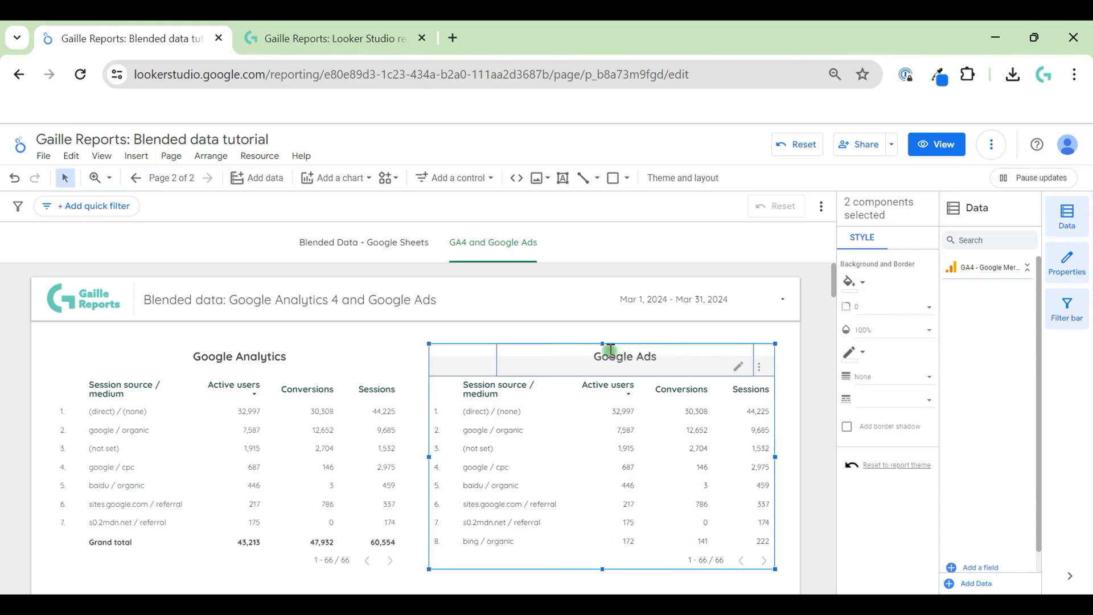
{"action": "left_click", "coordinate": [818, 427]}
Step: Switch the Google Ads table's data source to [Sample] Google Ads and add that source to the report
{"action": "left_click", "coordinate": [550, 441]}
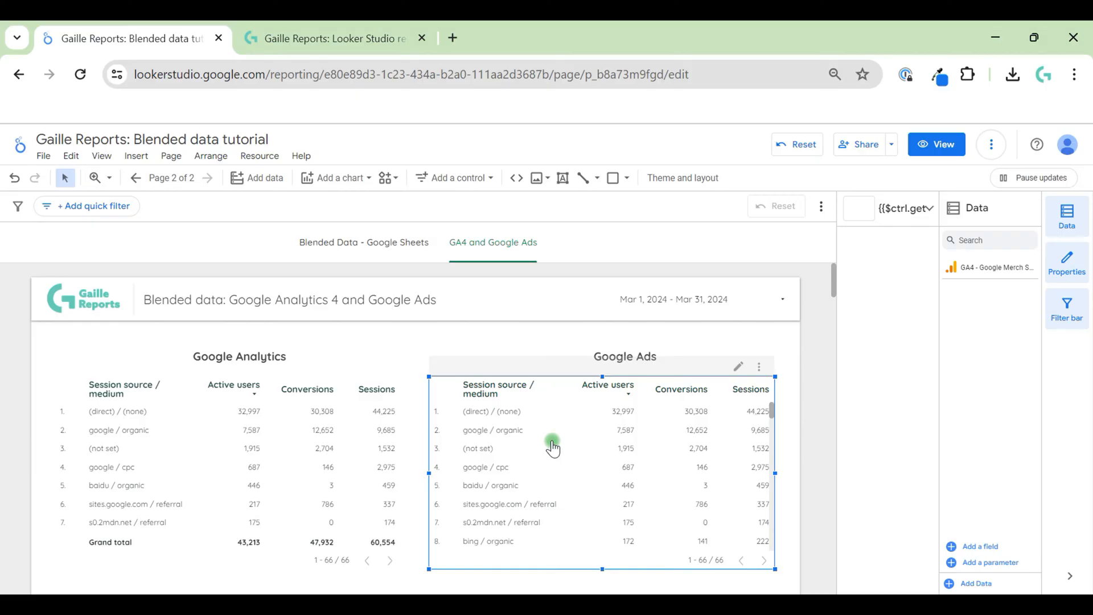
{"action": "left_click", "coordinate": [882, 280]}
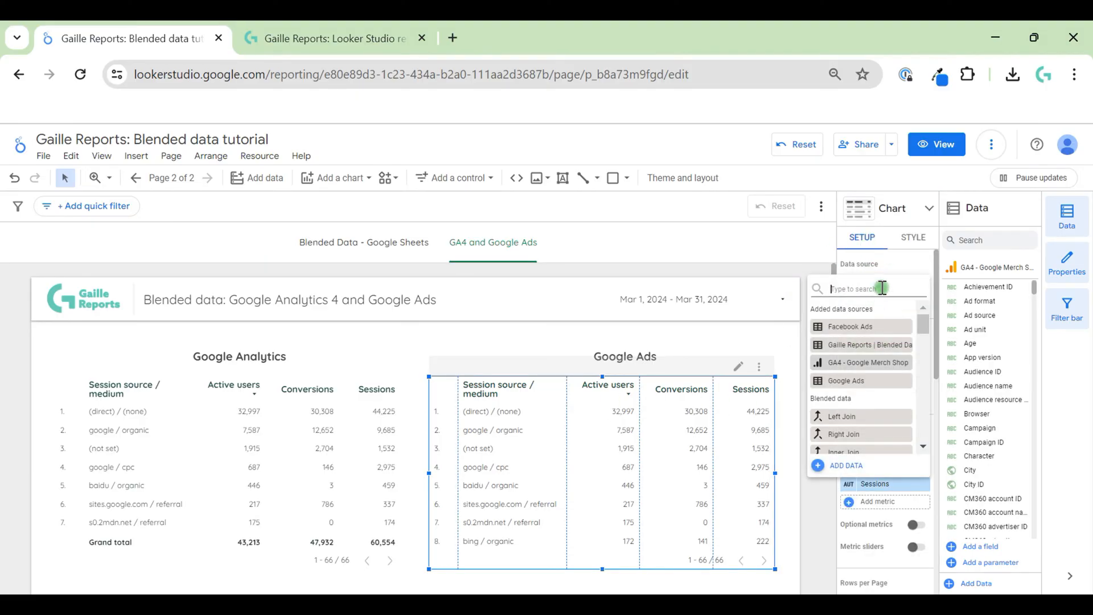
{"action": "type", "text": "google"}
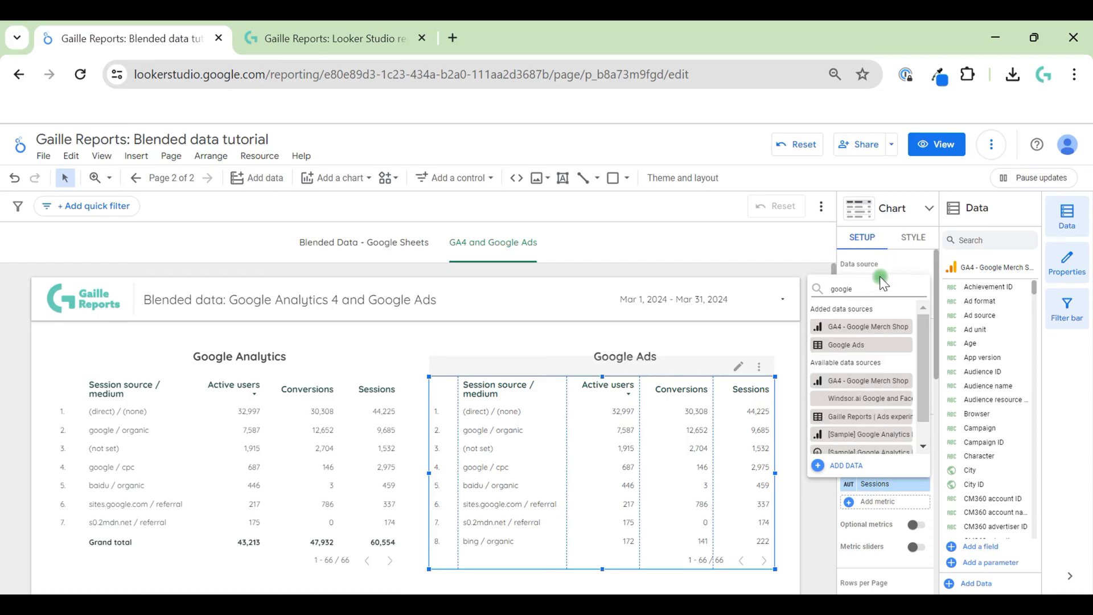
{"action": "type", "text": " ads"}
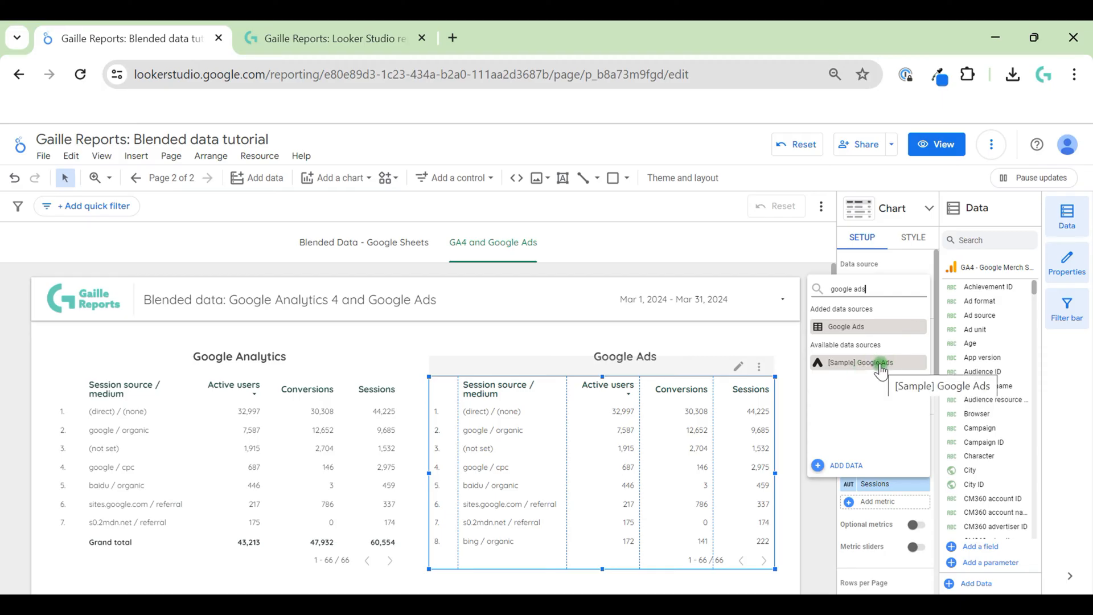
{"action": "left_click", "coordinate": [880, 364]}
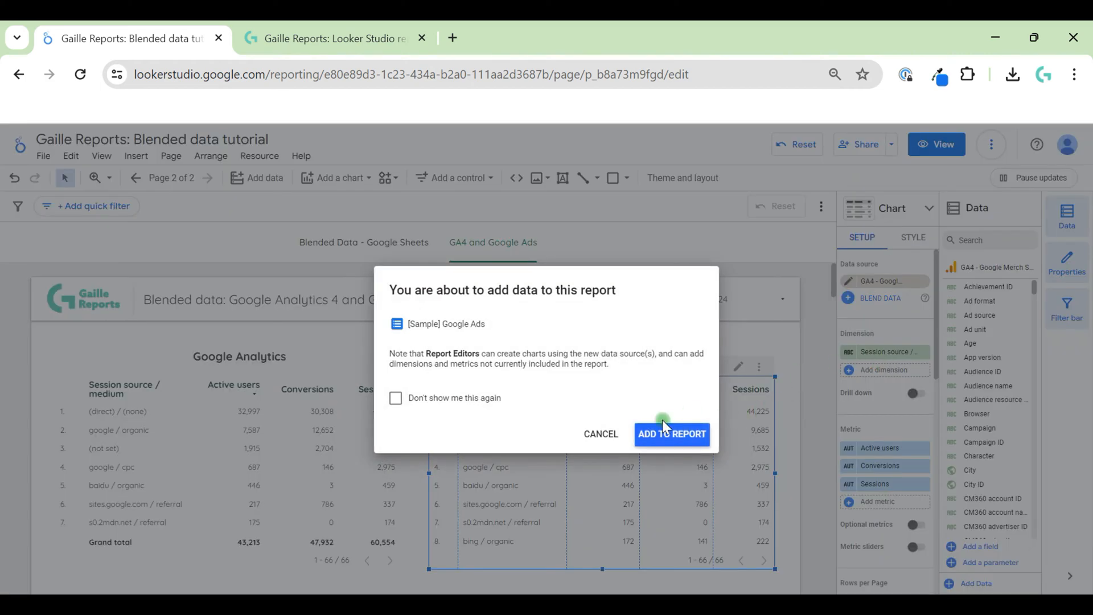
{"action": "left_click", "coordinate": [663, 426]}
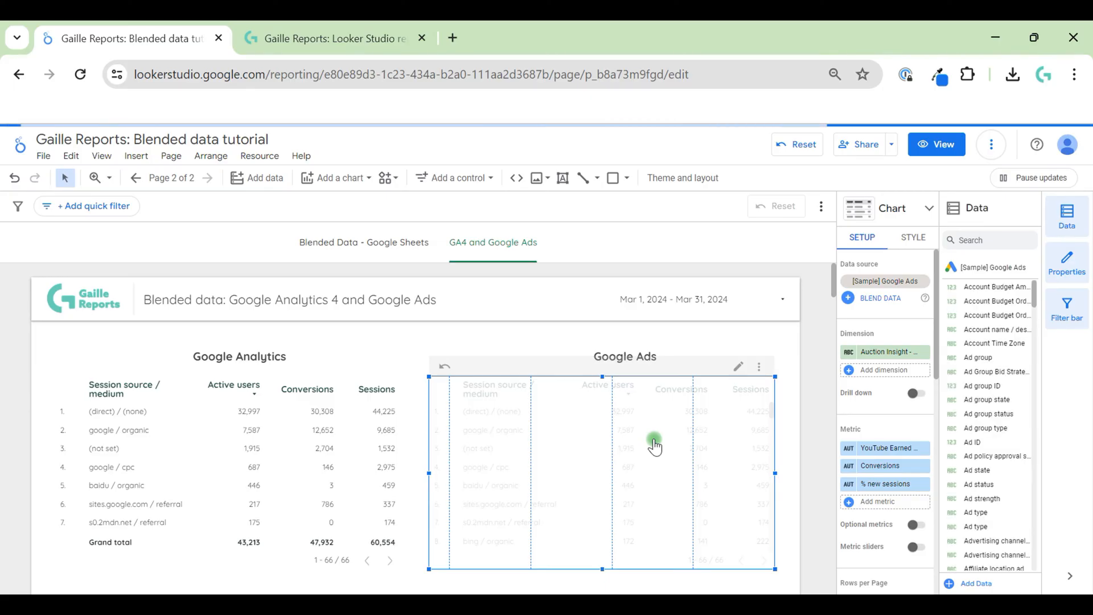
Step: Replace the Google Ads table's dimension with Campaign
{"action": "left_click", "coordinate": [865, 372]}
{"action": "left_click", "coordinate": [887, 348]}
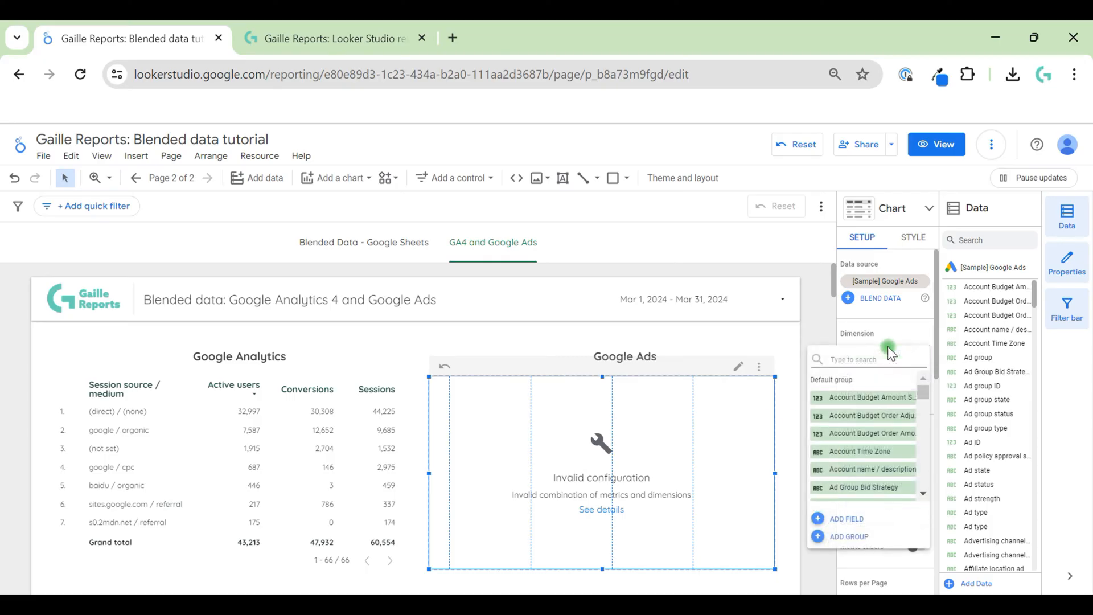
{"action": "type", "text": "cam"}
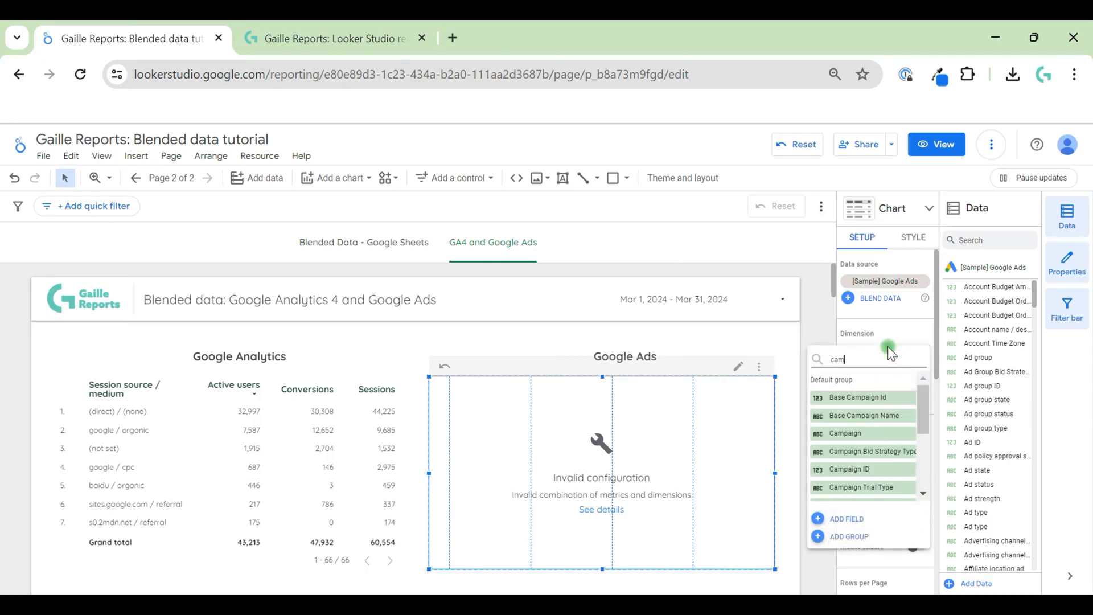
{"action": "left_click", "coordinate": [887, 435]}
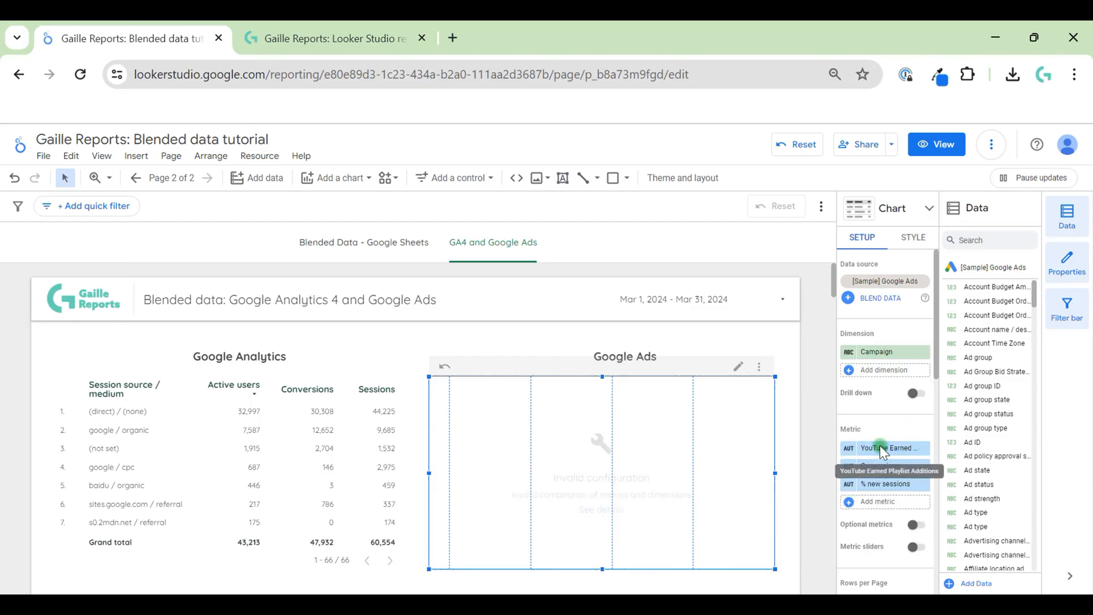
Step: Replace the Google Ads table's first metric with Cost and its second metric with Impressions
{"action": "left_click", "coordinate": [880, 445]}
{"action": "type", "text": "co"}
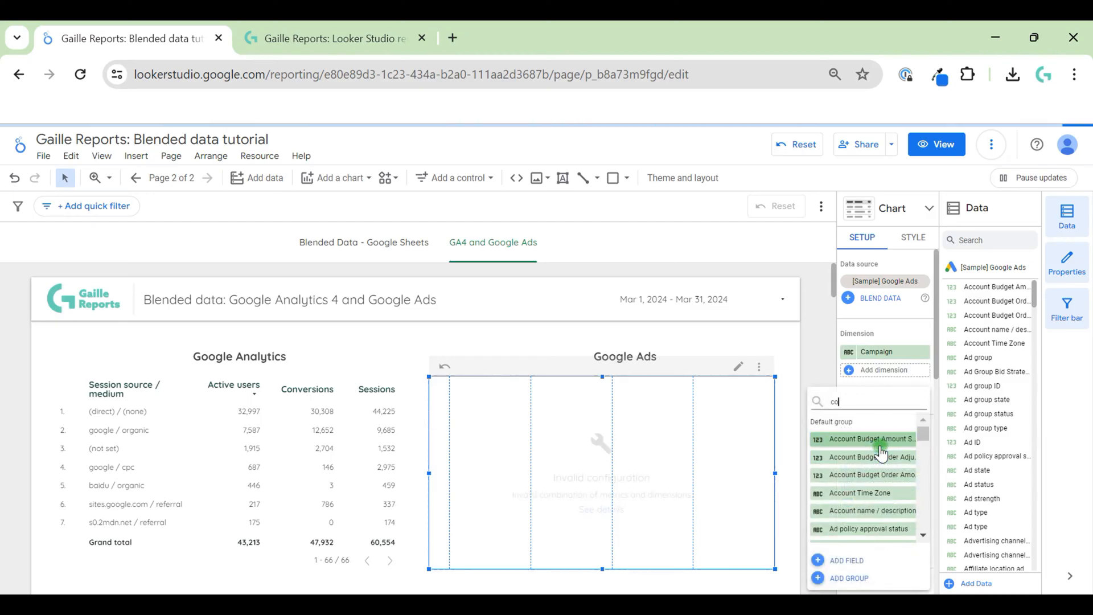
{"action": "type", "text": "st"}
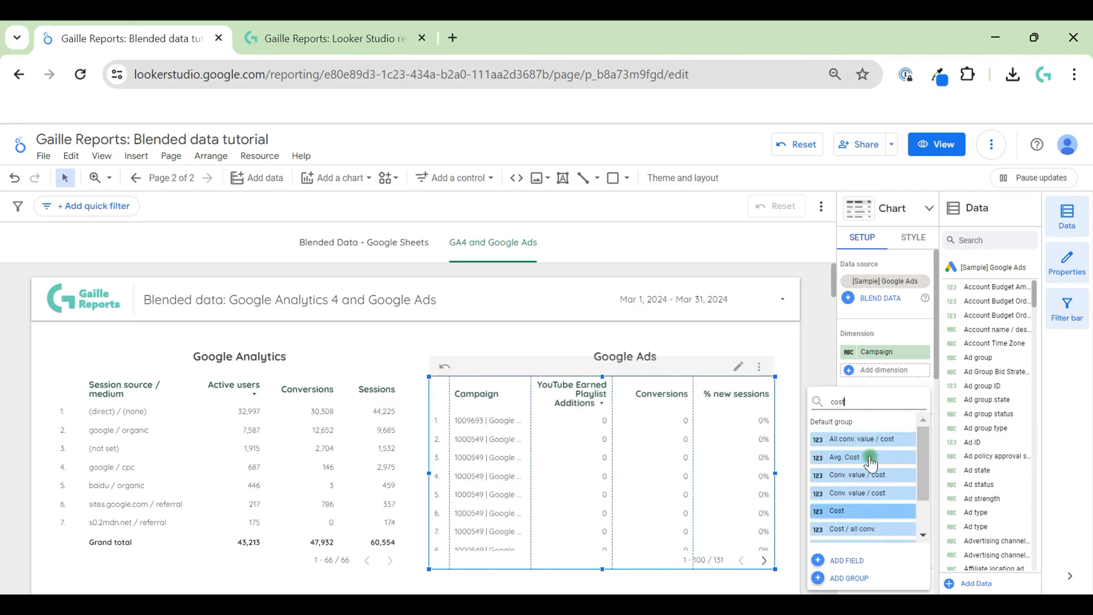
{"action": "key", "text": "Return"}
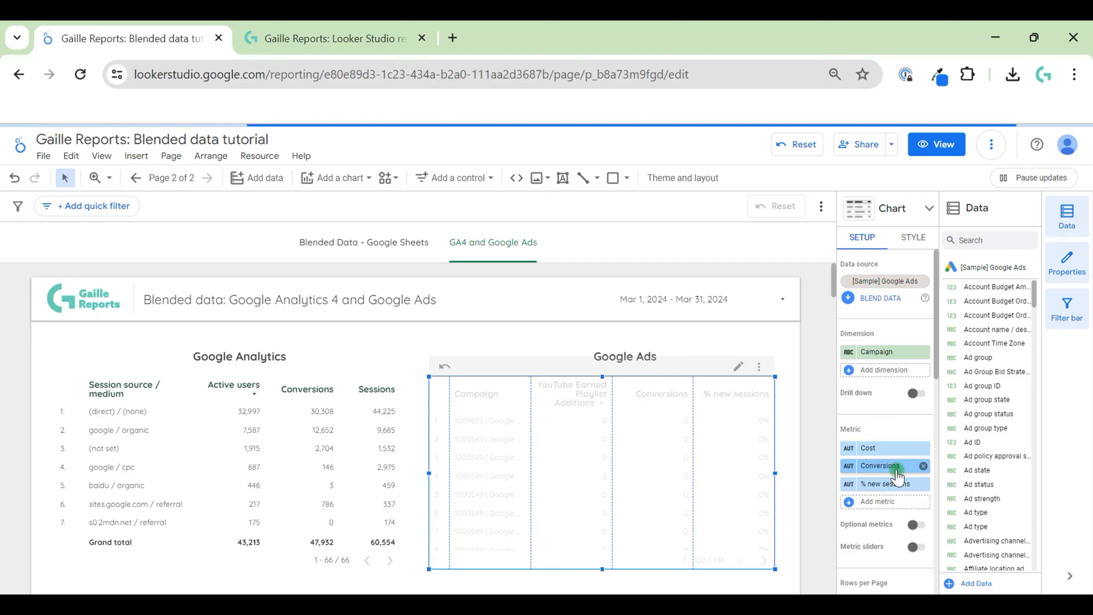
{"action": "left_click", "coordinate": [896, 475]}
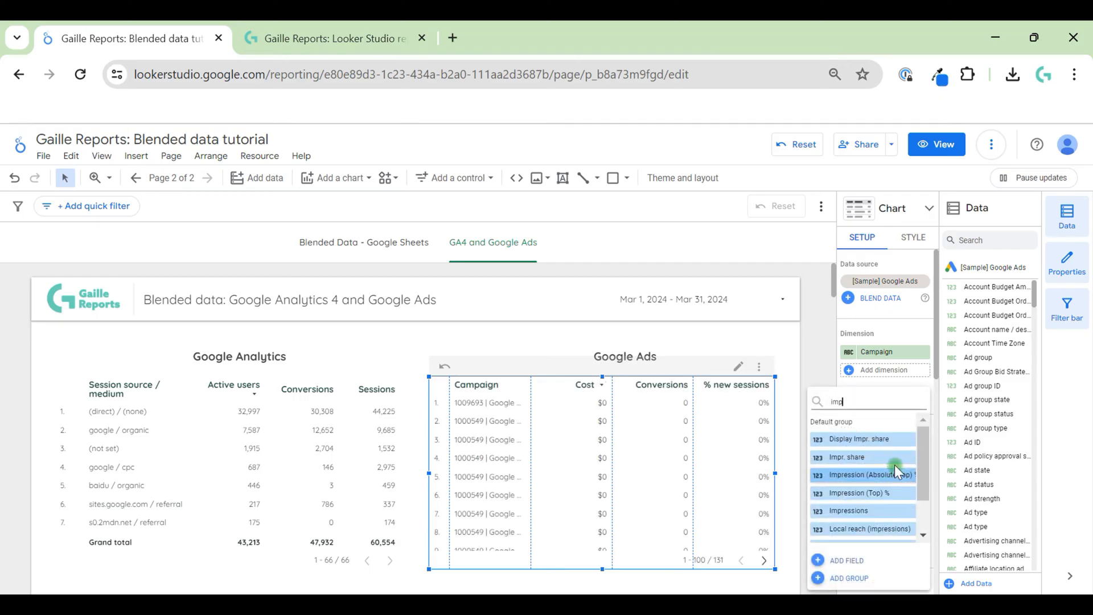
{"action": "left_click", "coordinate": [872, 512]}
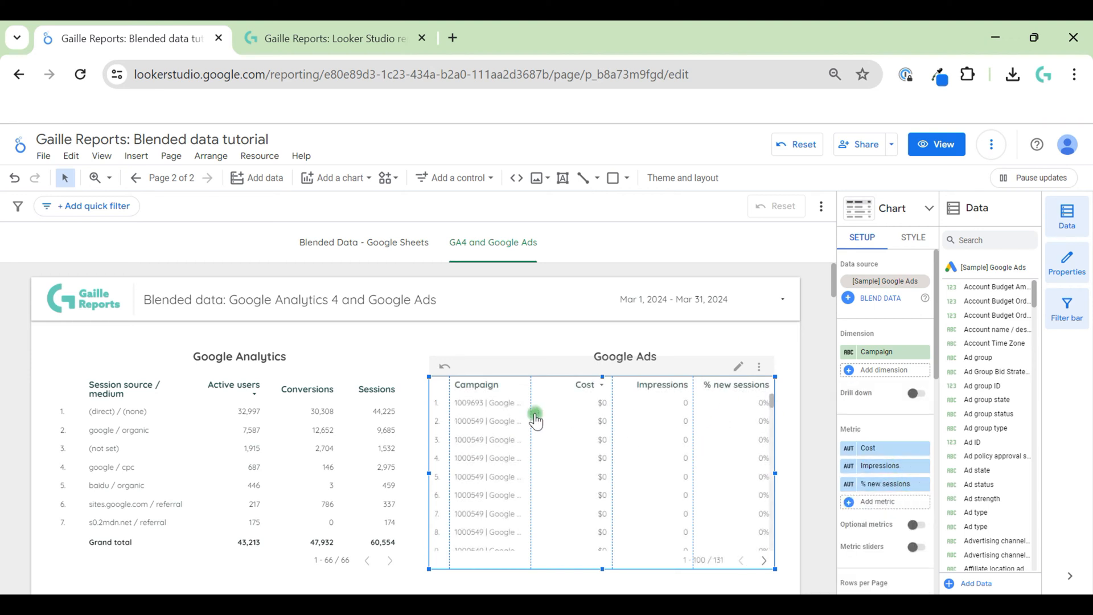
Step: Turn on the summary row for the Google Ads table
{"action": "scroll", "coordinate": [626, 456], "scroll_direction": "down", "scroll_amount": 3}
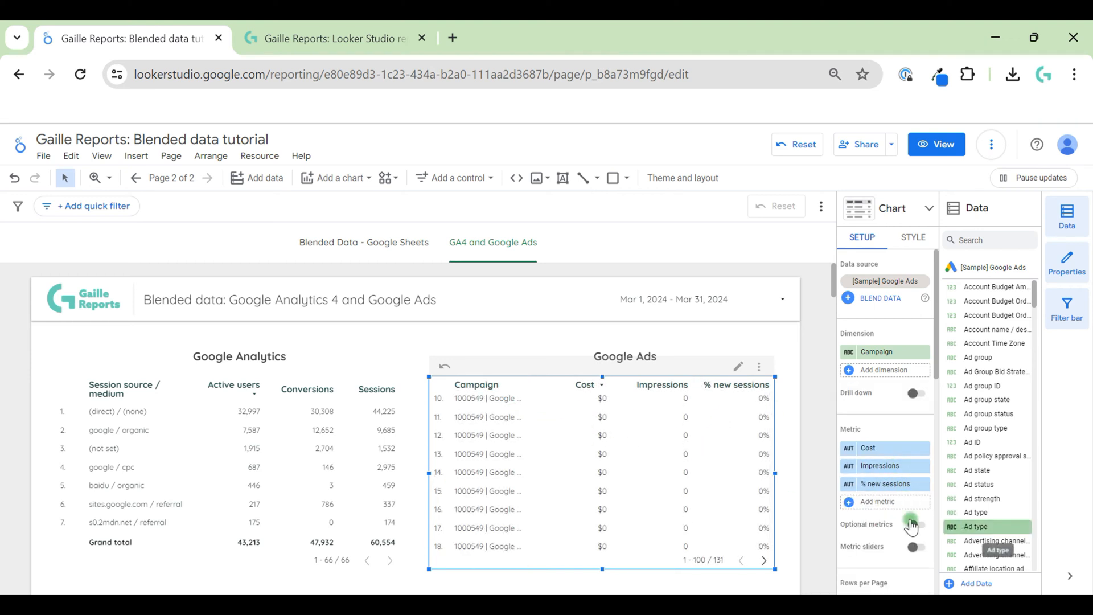
{"action": "scroll", "coordinate": [906, 521], "scroll_direction": "down", "scroll_amount": 3}
{"action": "left_click", "coordinate": [878, 493]}
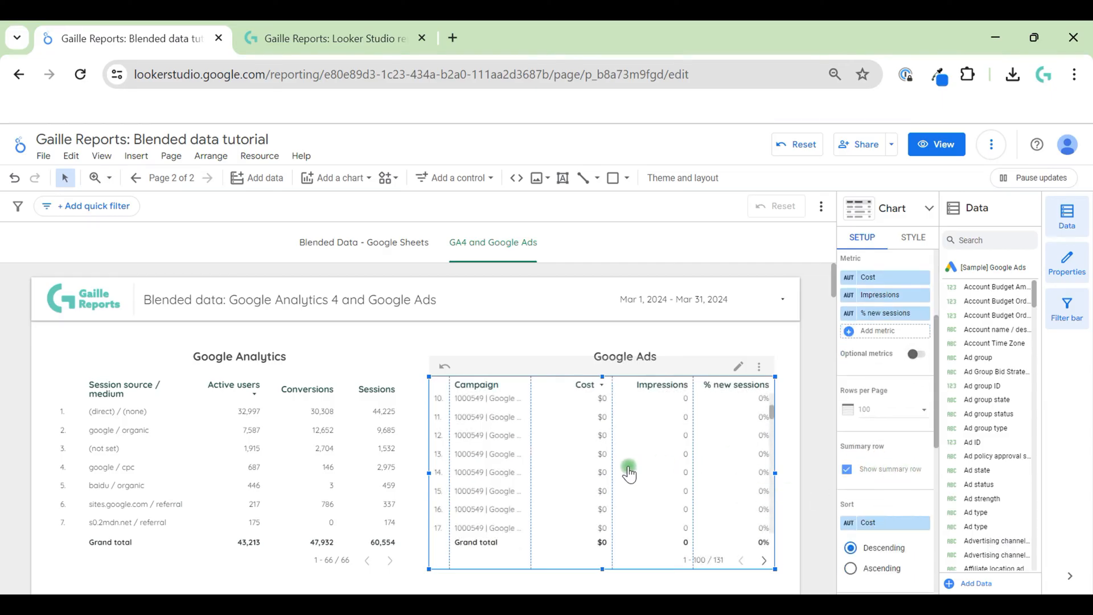
{"action": "scroll", "coordinate": [629, 472], "scroll_direction": "up", "scroll_amount": 2}
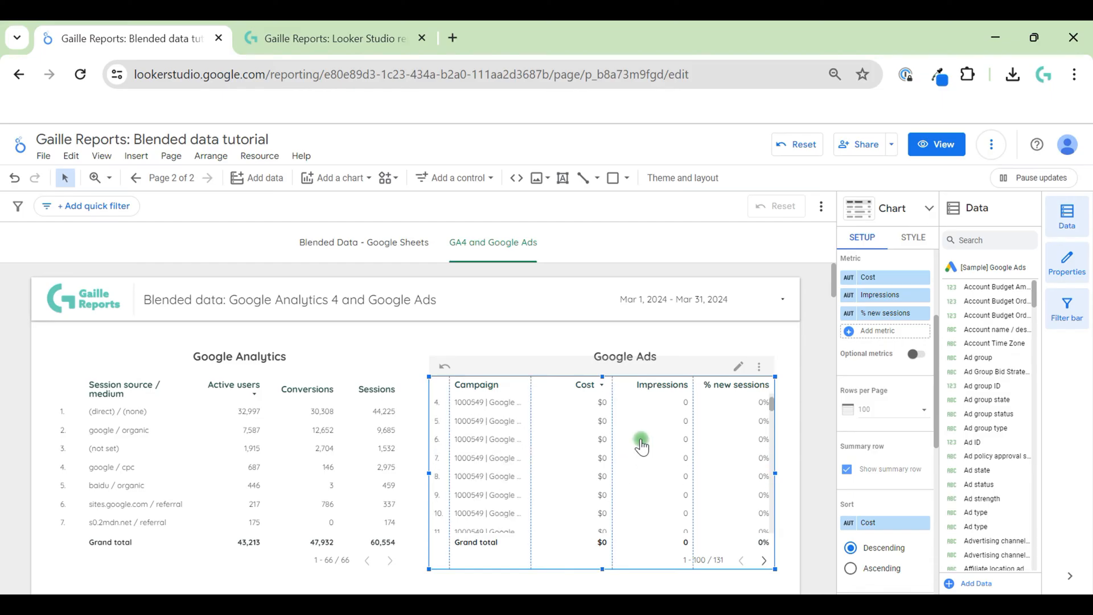
Step: Set the report's date range control to Last quarter and apply it
{"action": "left_click", "coordinate": [763, 296]}
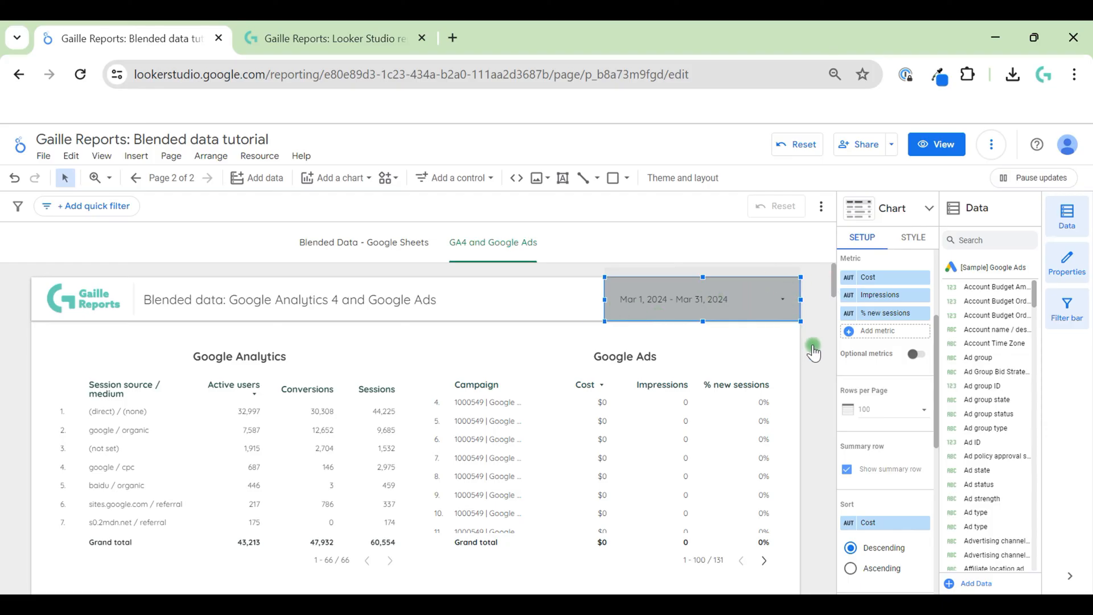
{"action": "left_click", "coordinate": [798, 360]}
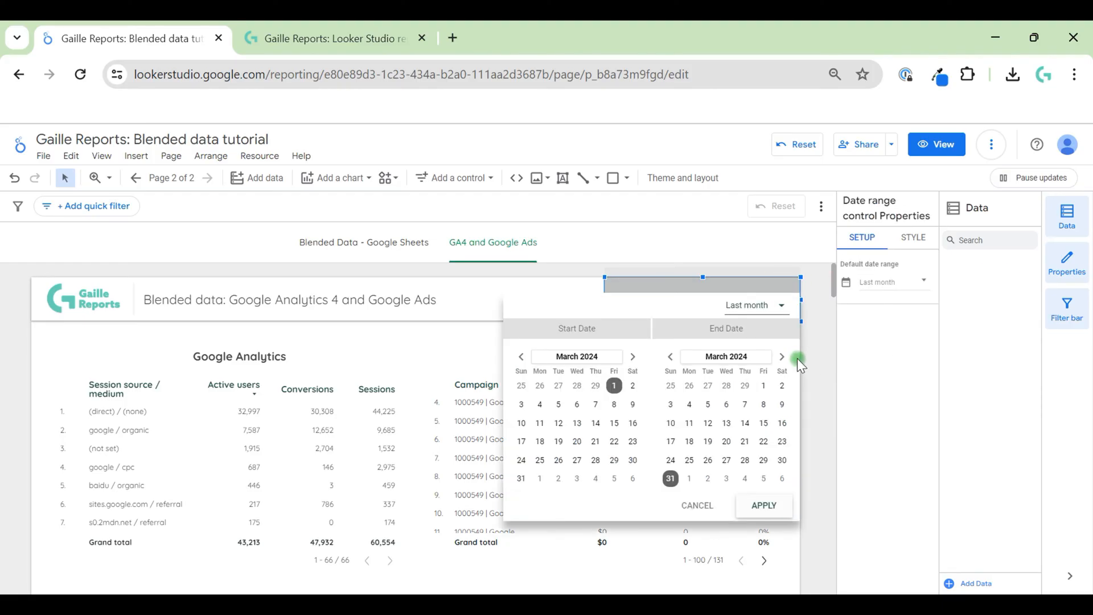
{"action": "left_click", "coordinate": [752, 307]}
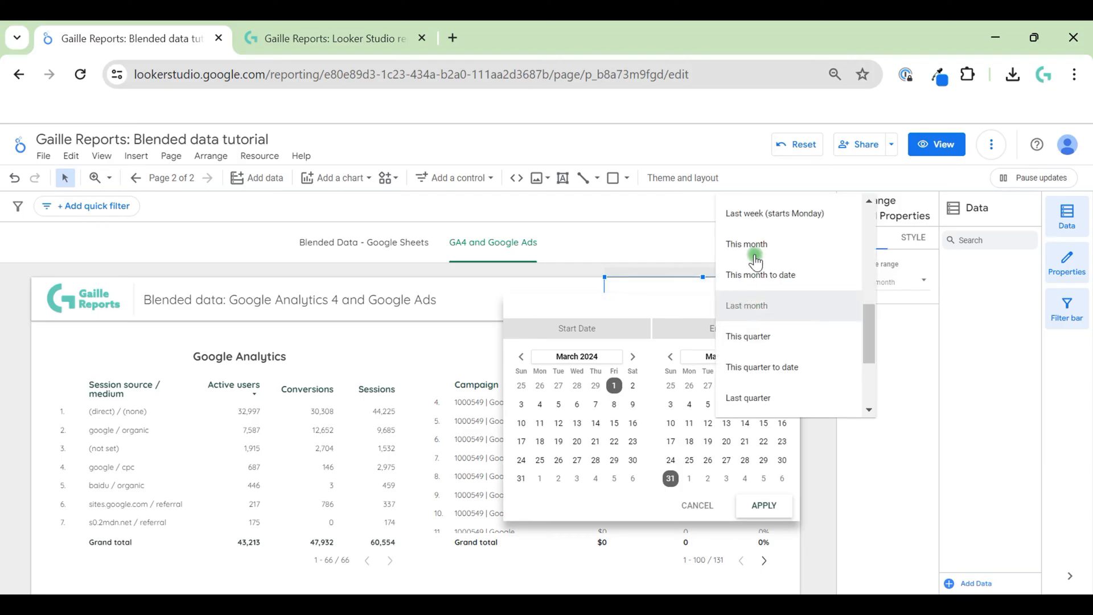
{"action": "left_click", "coordinate": [783, 398]}
{"action": "left_click", "coordinate": [764, 507]}
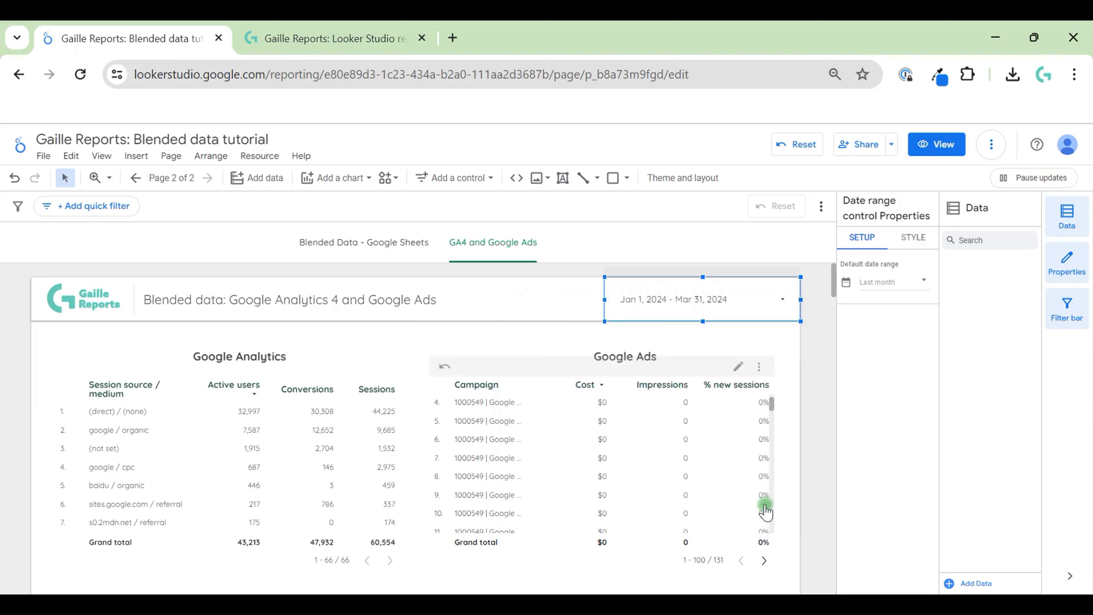
Step: Replace the % new sessions metric in the Google Ads table with Clicks
{"action": "left_click", "coordinate": [766, 512]}
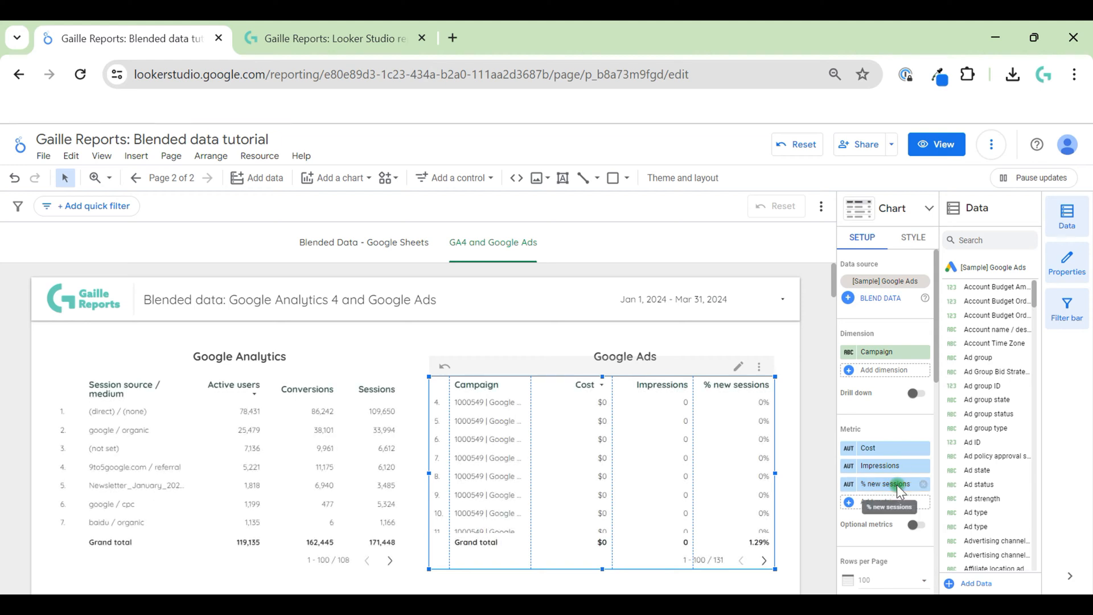
{"action": "left_click", "coordinate": [897, 484]}
{"action": "type", "text": "clicks"}
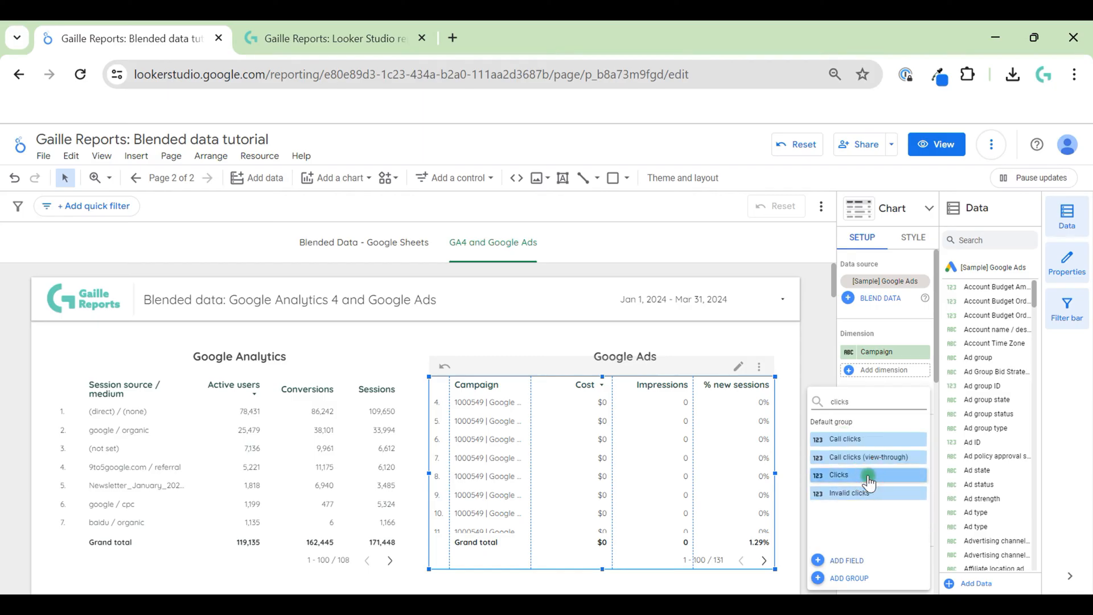
{"action": "left_click", "coordinate": [845, 440]}
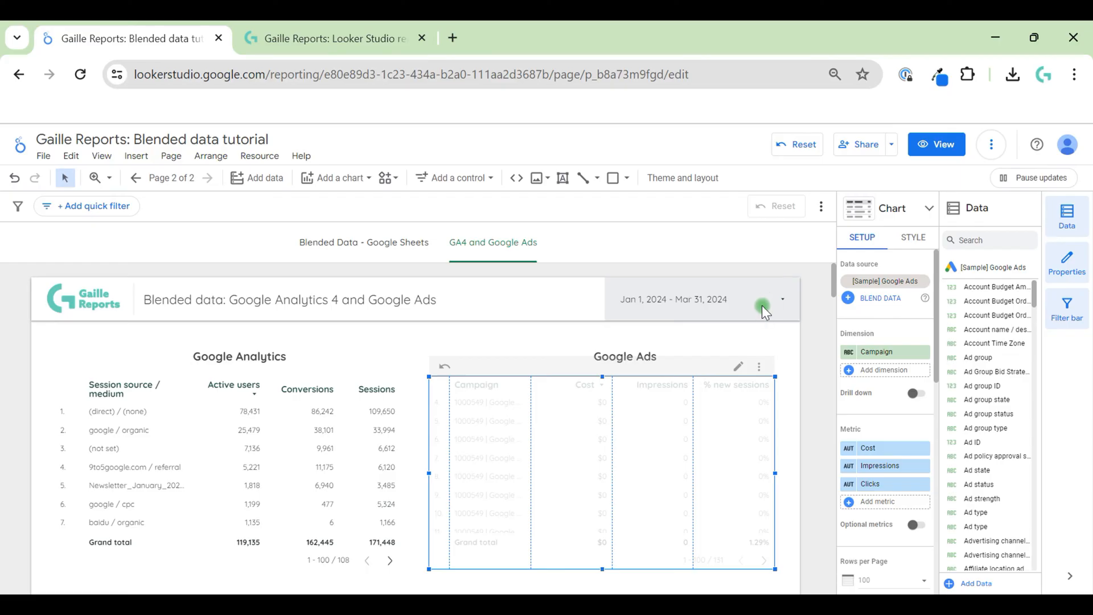
Step: Try to choose a different preset period in the report header's date range control
{"action": "left_click", "coordinate": [763, 308]}
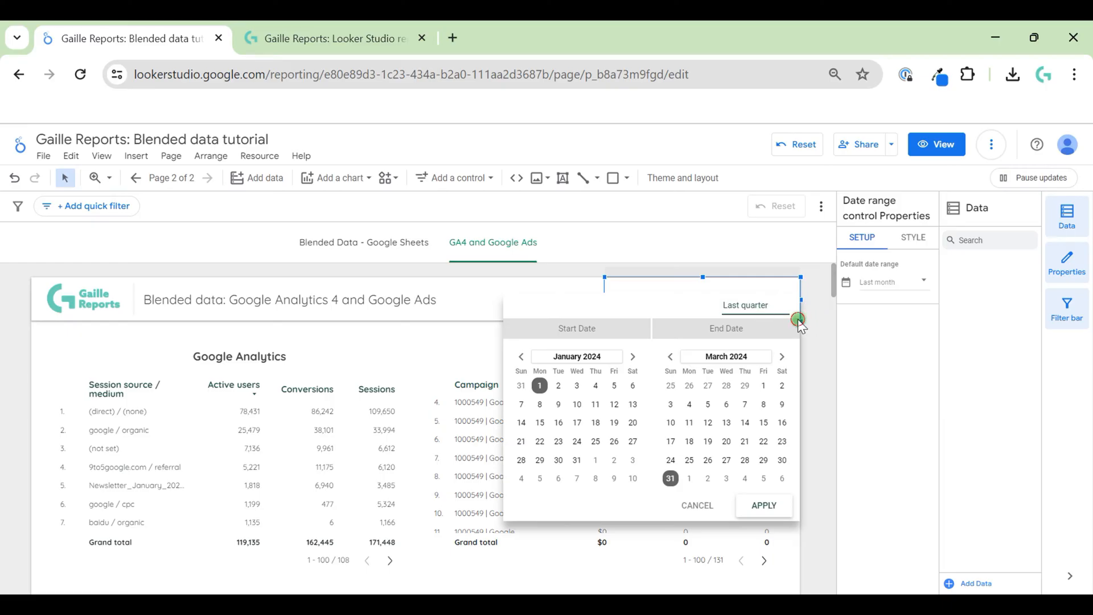
{"action": "left_click", "coordinate": [536, 292]}
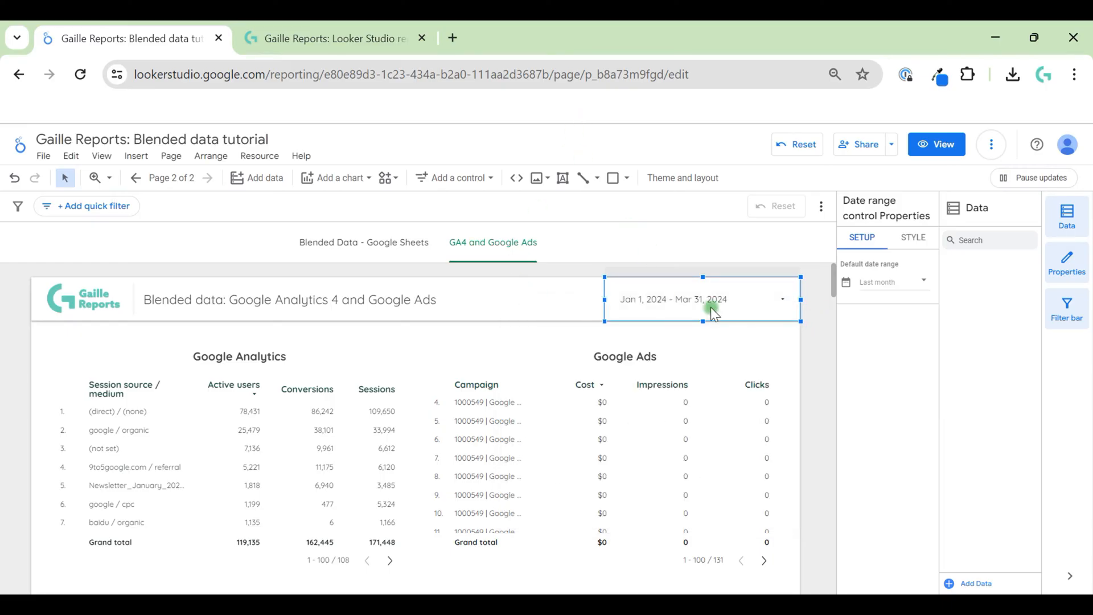
{"action": "left_click", "coordinate": [771, 298]}
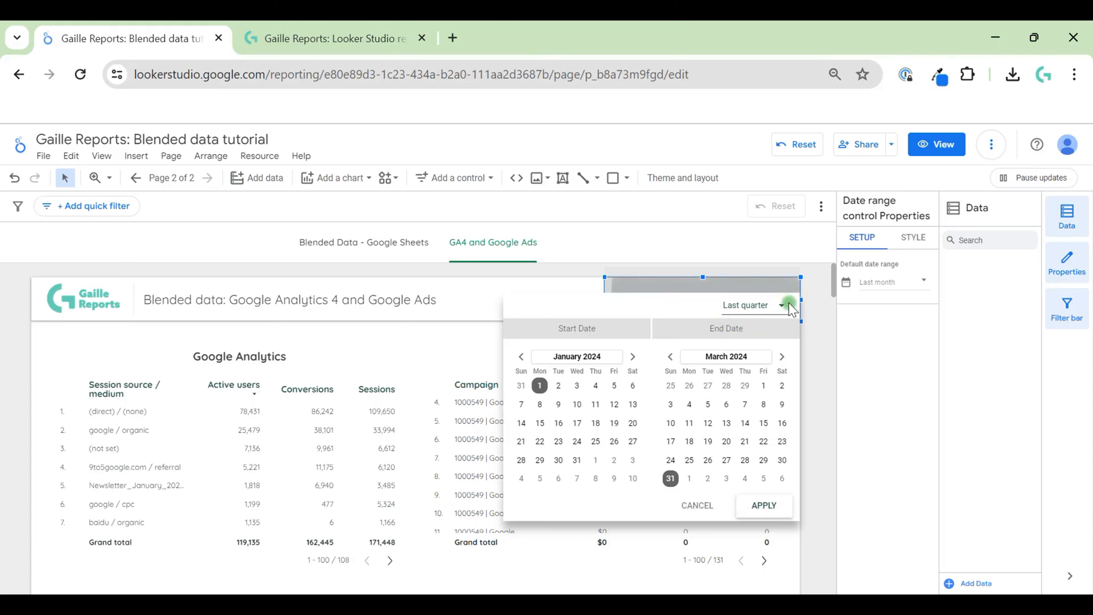
{"action": "left_click", "coordinate": [762, 306]}
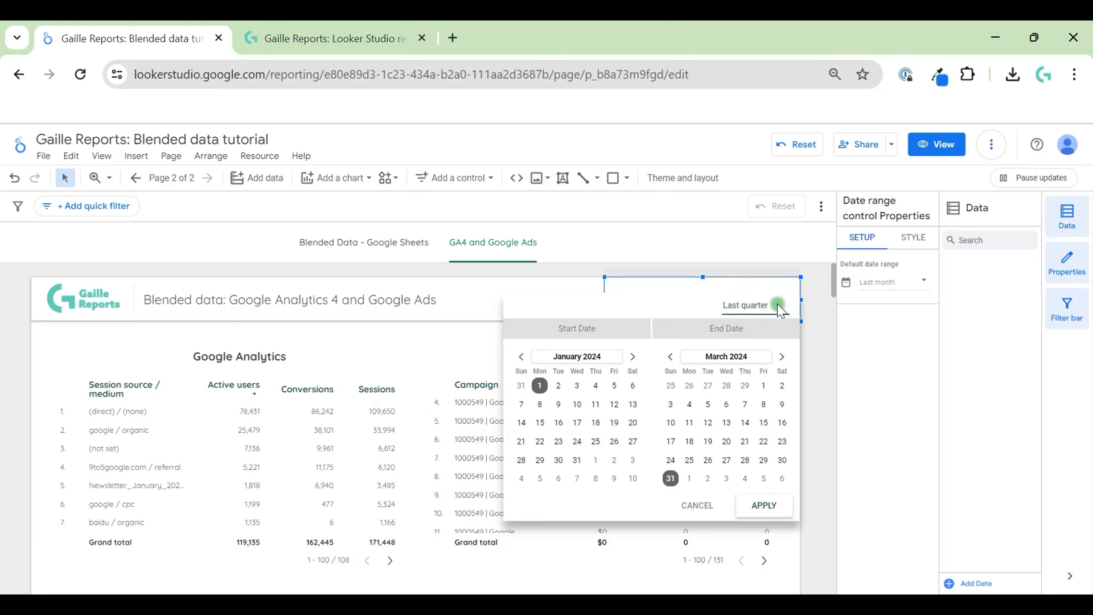
Step: Reload the report and apply the Last year preset in the date range control
{"action": "left_click", "coordinate": [693, 74]}
{"action": "key", "text": "Return"}
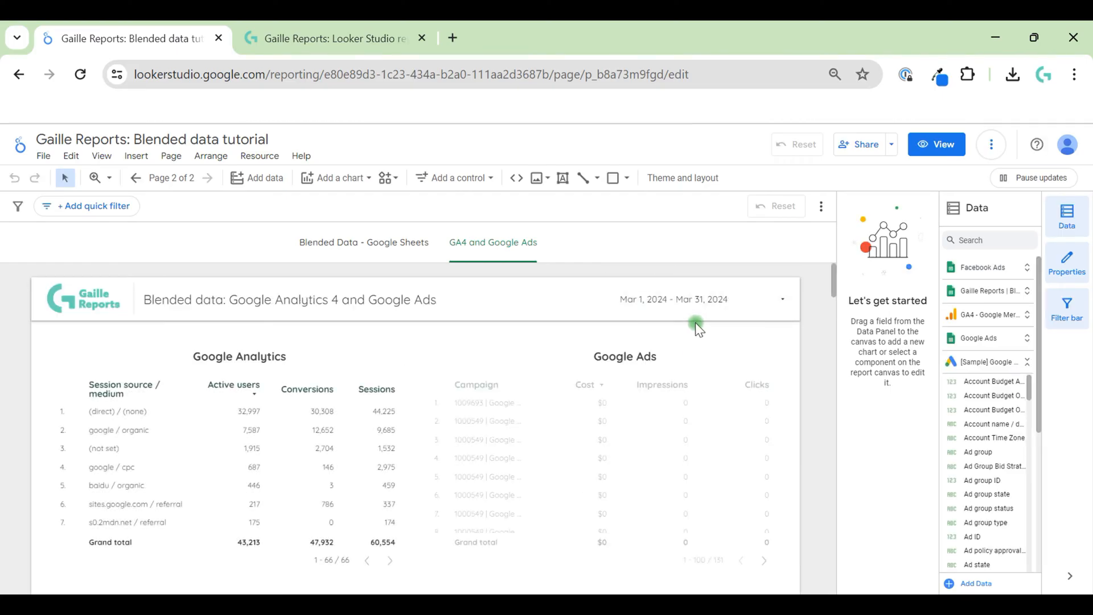
{"action": "left_click", "coordinate": [724, 300]}
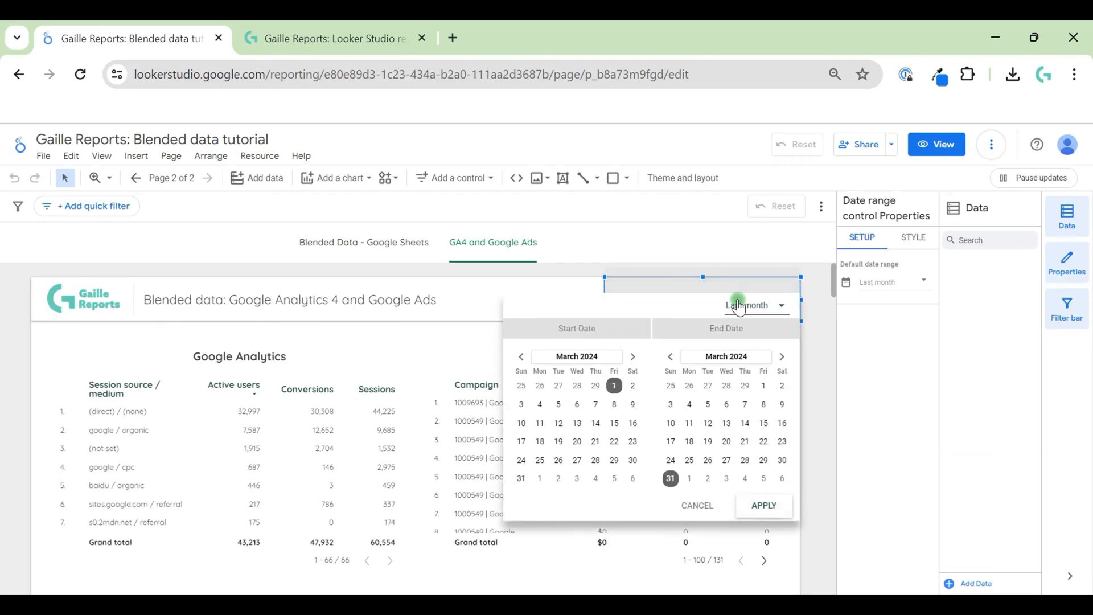
{"action": "left_click", "coordinate": [762, 304]}
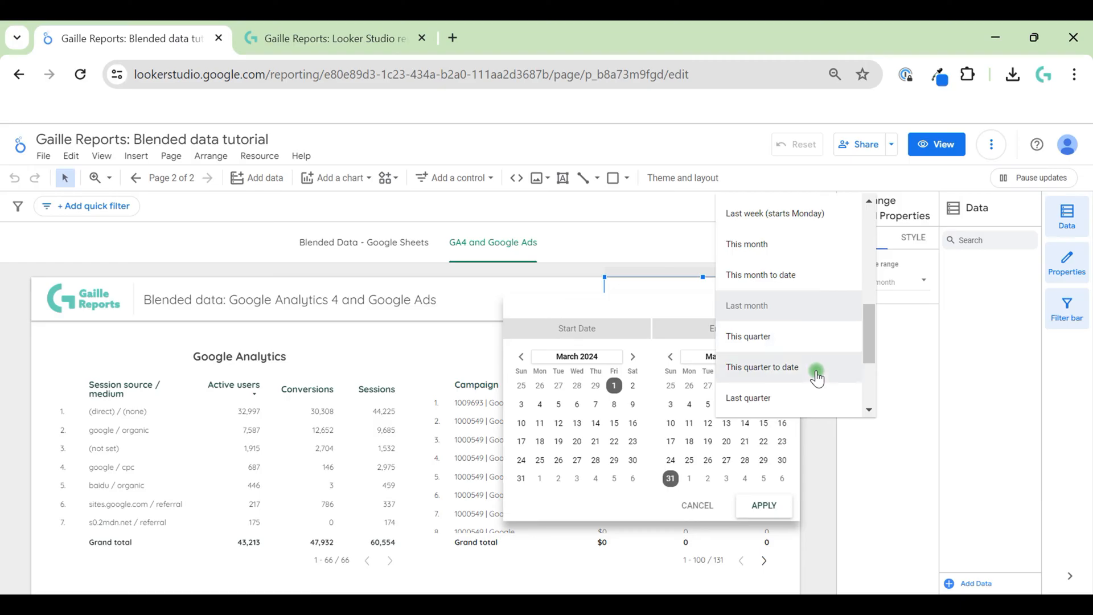
{"action": "scroll", "coordinate": [823, 277], "scroll_direction": "down", "scroll_amount": 2}
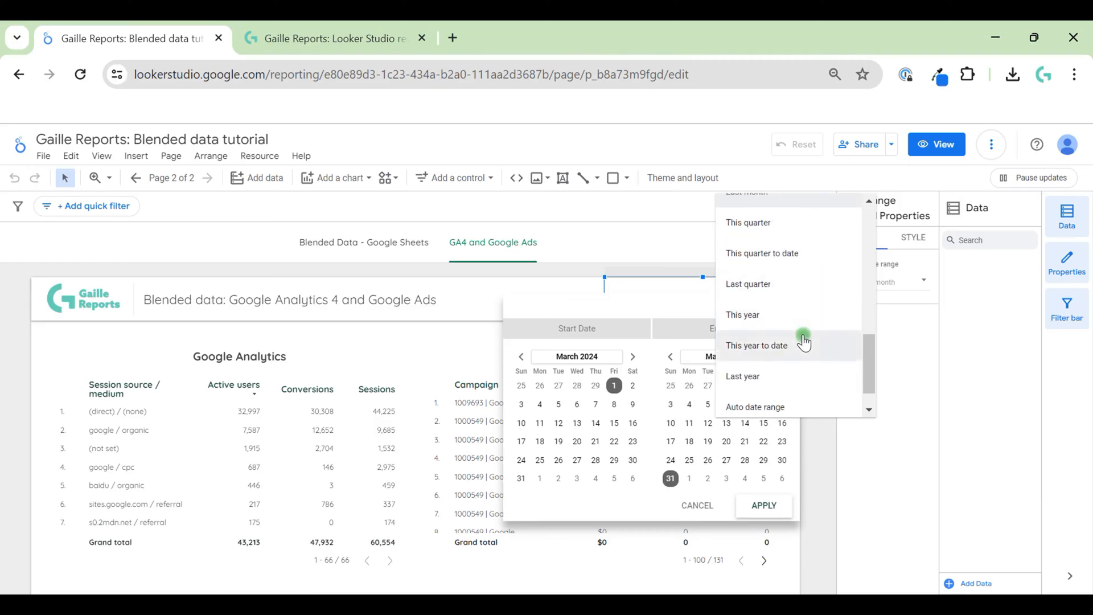
{"action": "left_click", "coordinate": [804, 380]}
{"action": "left_click", "coordinate": [763, 505]}
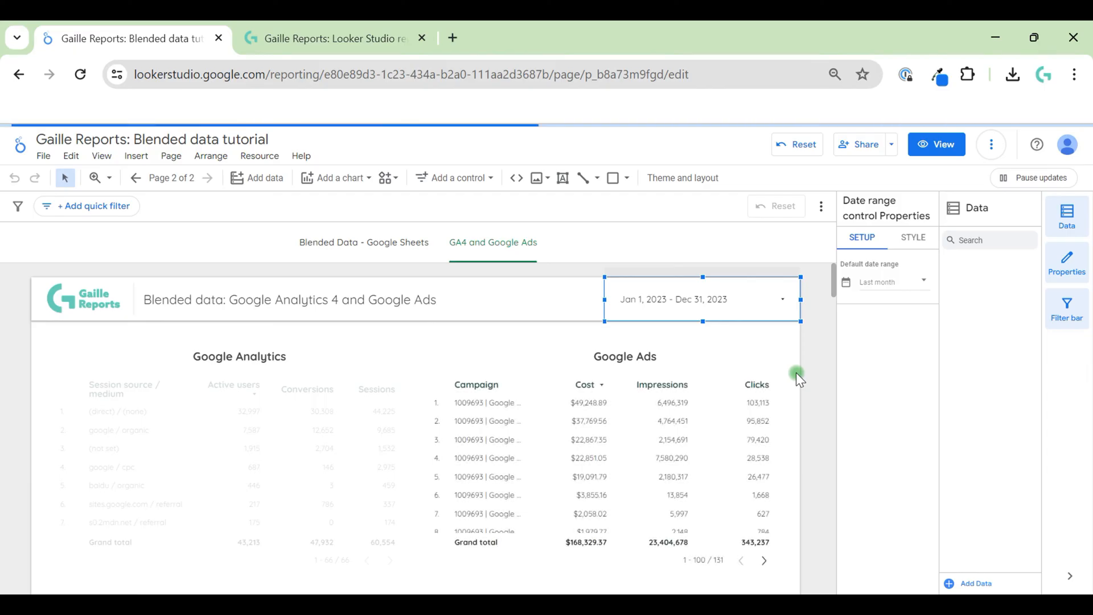
Step: Switch the control's default date range to Advanced with a fixed start date of September 1, 2023
{"action": "left_click", "coordinate": [892, 280]}
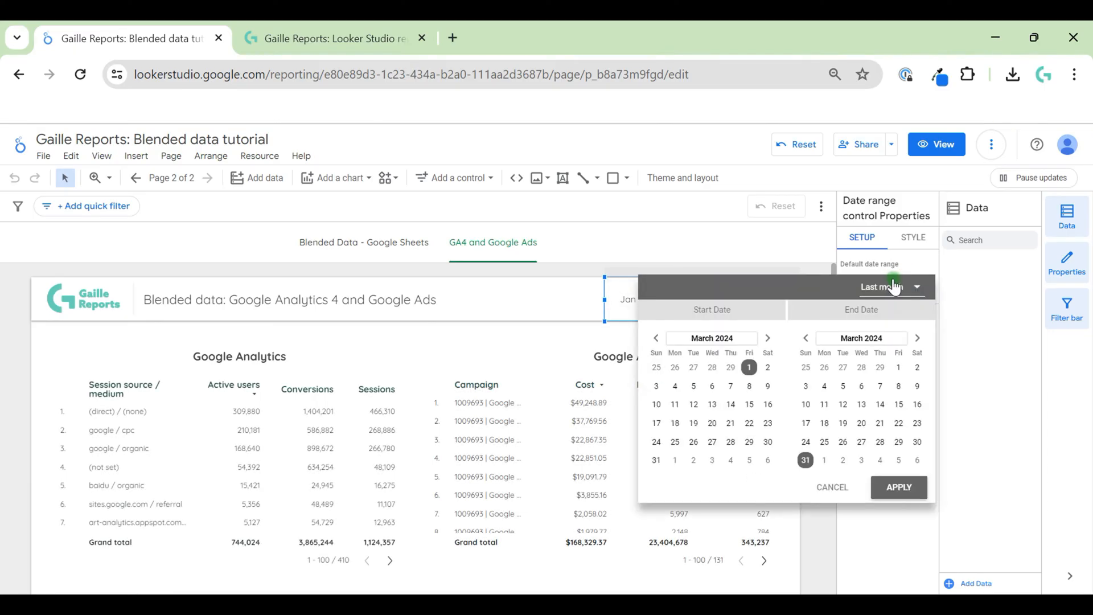
{"action": "left_click", "coordinate": [902, 299]}
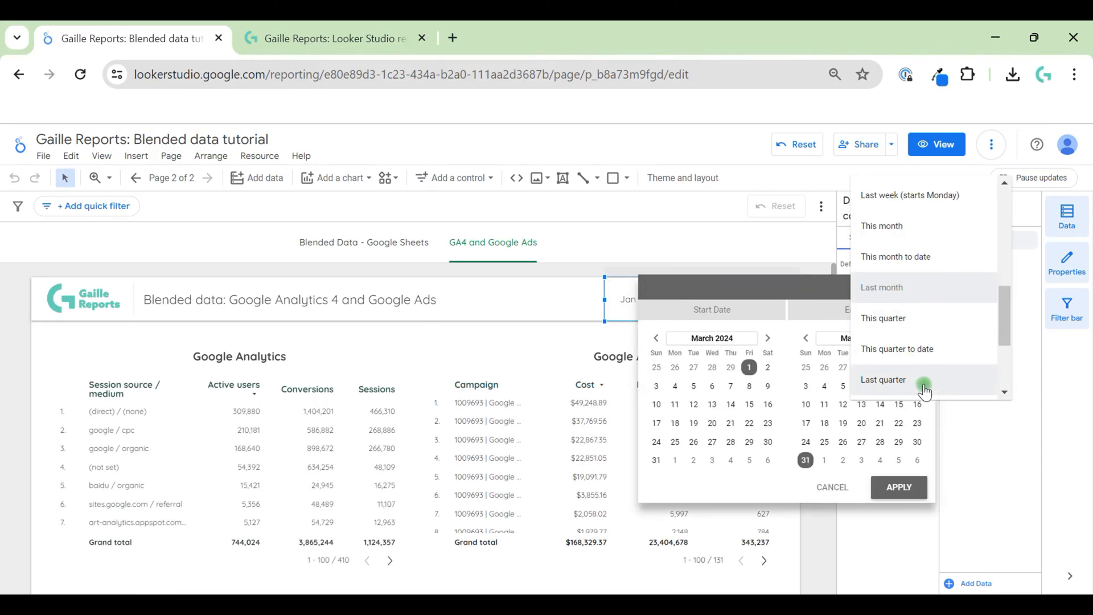
{"action": "scroll", "coordinate": [934, 373], "scroll_direction": "down", "scroll_amount": 4}
{"action": "left_click", "coordinate": [911, 383]}
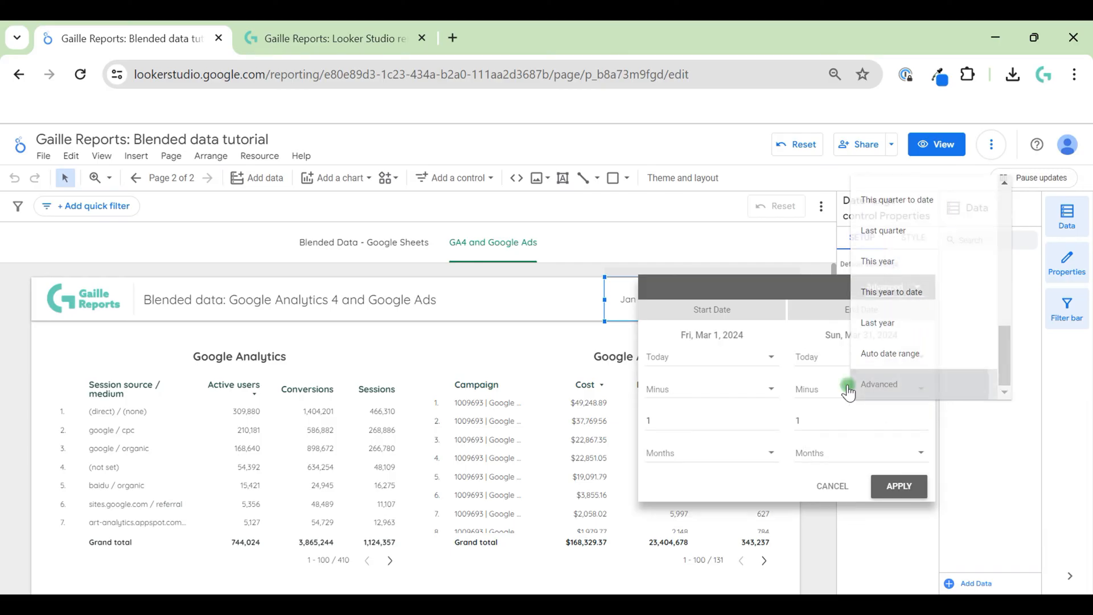
{"action": "left_click", "coordinate": [711, 360]}
{"action": "left_click", "coordinate": [703, 387]}
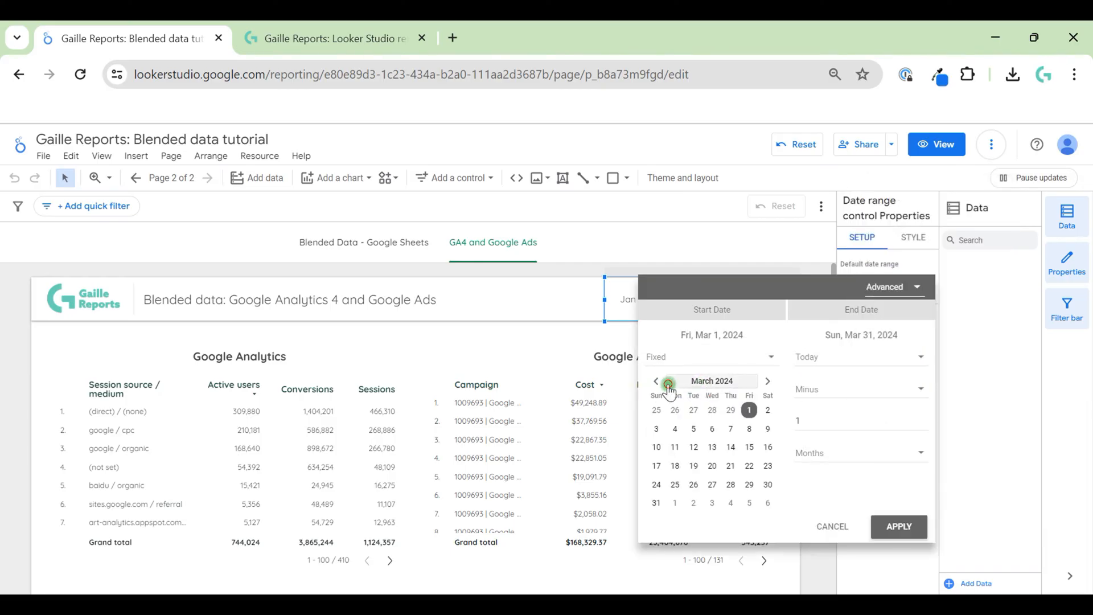
{"action": "left_click", "coordinate": [661, 383]}
{"action": "left_click", "coordinate": [753, 381]}
{"action": "left_click", "coordinate": [752, 381]}
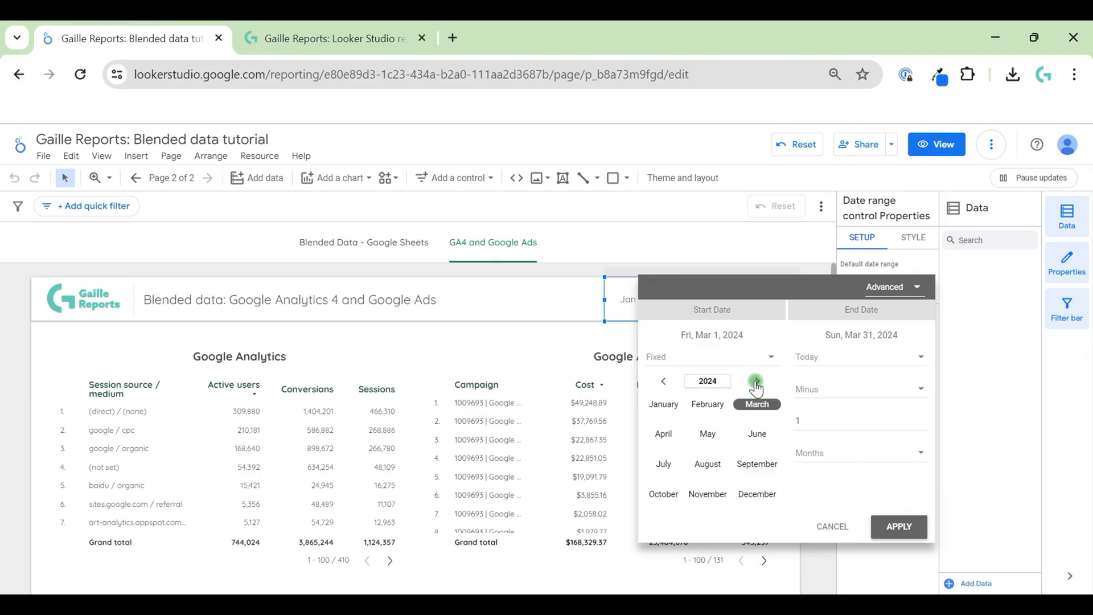
{"action": "left_click", "coordinate": [663, 381]}
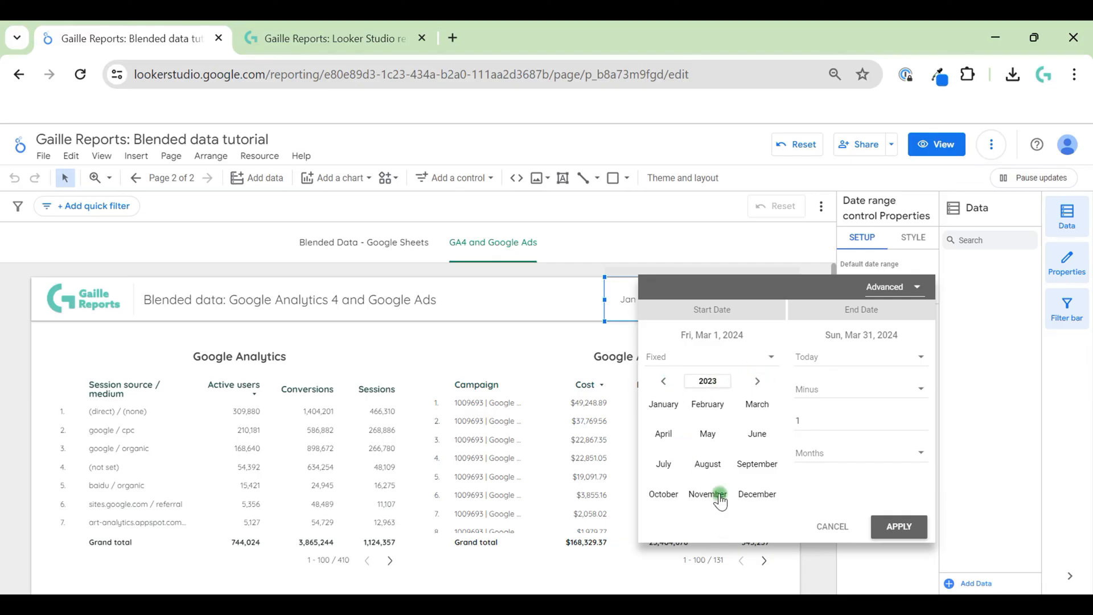
{"action": "left_click", "coordinate": [742, 467]}
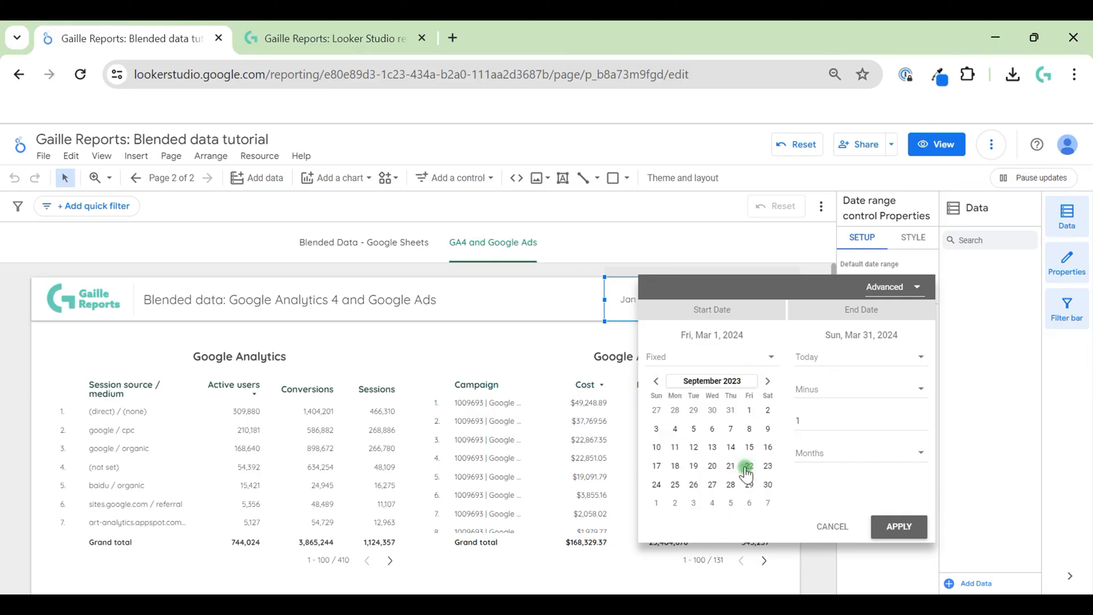
{"action": "left_click", "coordinate": [750, 410]}
Step: Set a fixed end date of September 30, 2023 for the default date range and apply it
{"action": "left_click", "coordinate": [866, 360]}
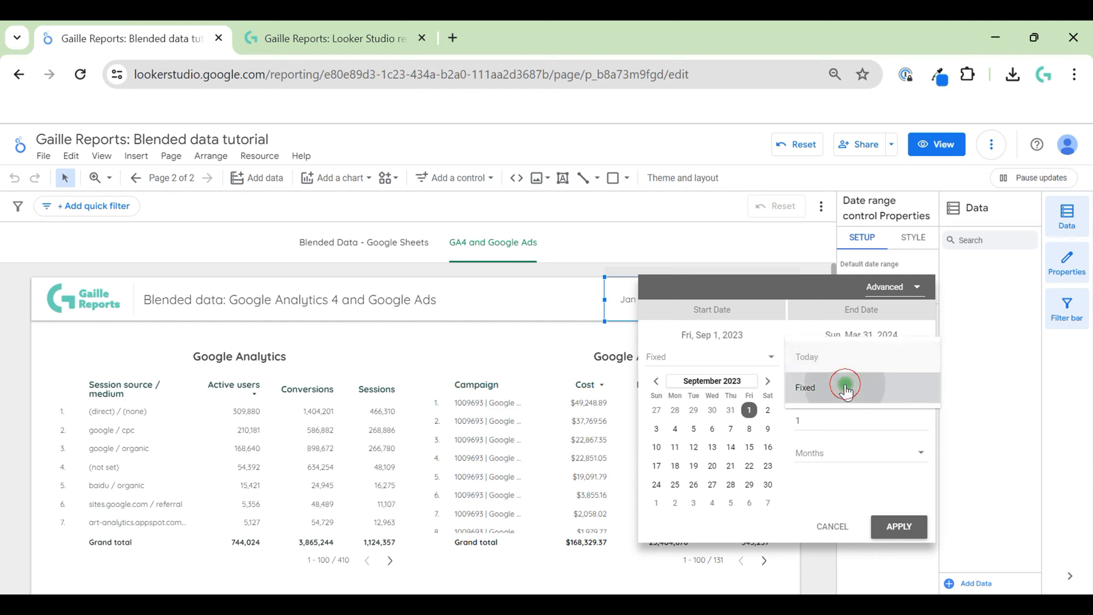
{"action": "left_click", "coordinate": [843, 386]}
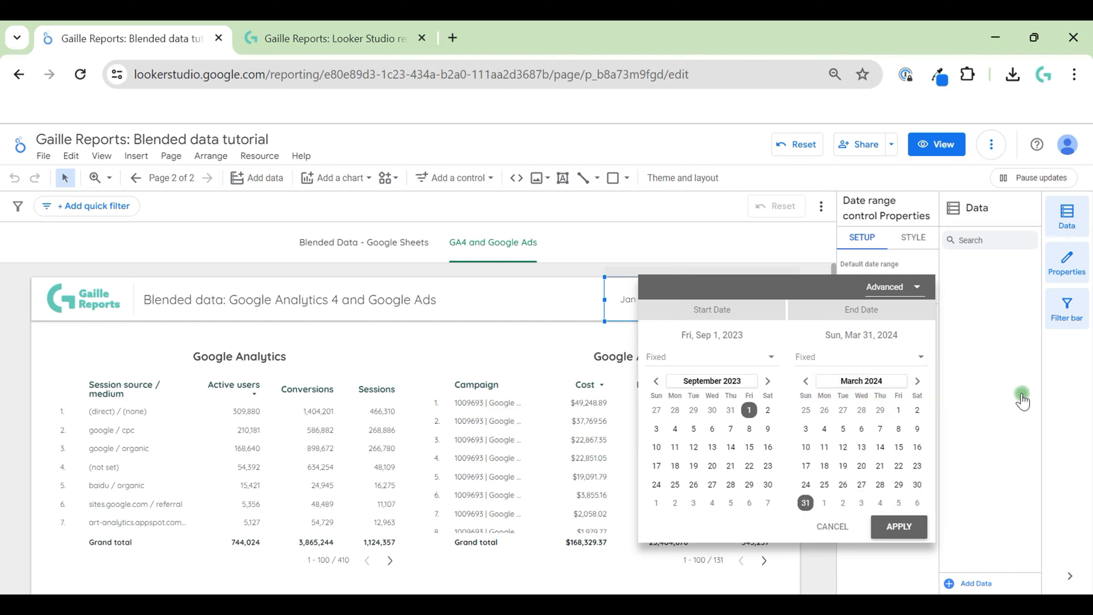
{"action": "left_click", "coordinate": [806, 381]}
{"action": "left_click", "coordinate": [806, 381]}
{"action": "left_click", "coordinate": [806, 381]}
{"action": "left_click", "coordinate": [806, 380]}
{"action": "left_click", "coordinate": [806, 381]}
{"action": "left_click", "coordinate": [807, 381]}
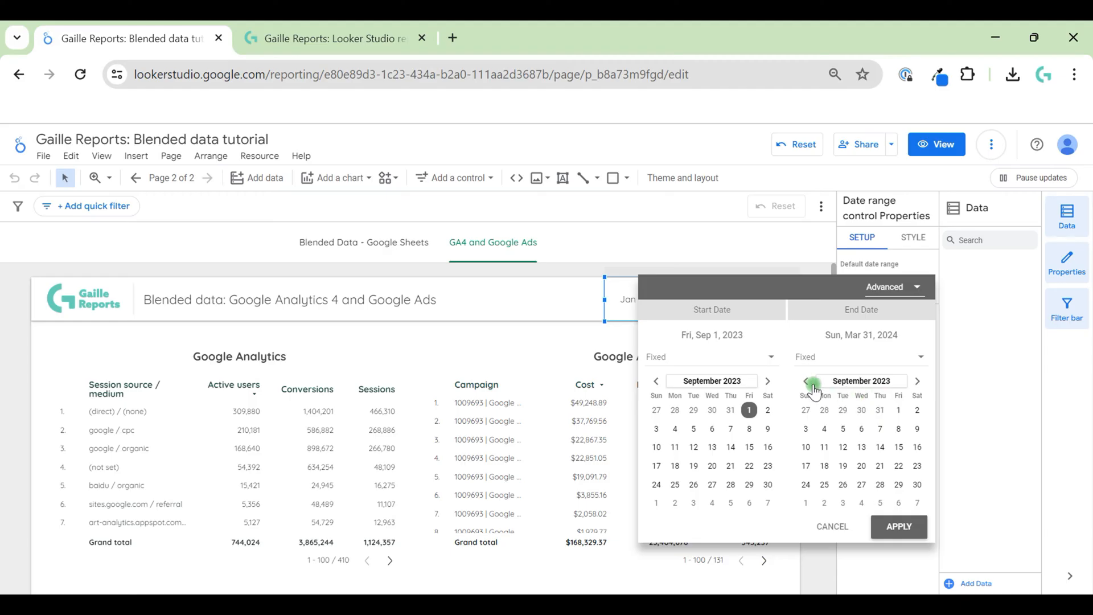
{"action": "left_click", "coordinate": [917, 485]}
{"action": "left_click", "coordinate": [899, 526]}
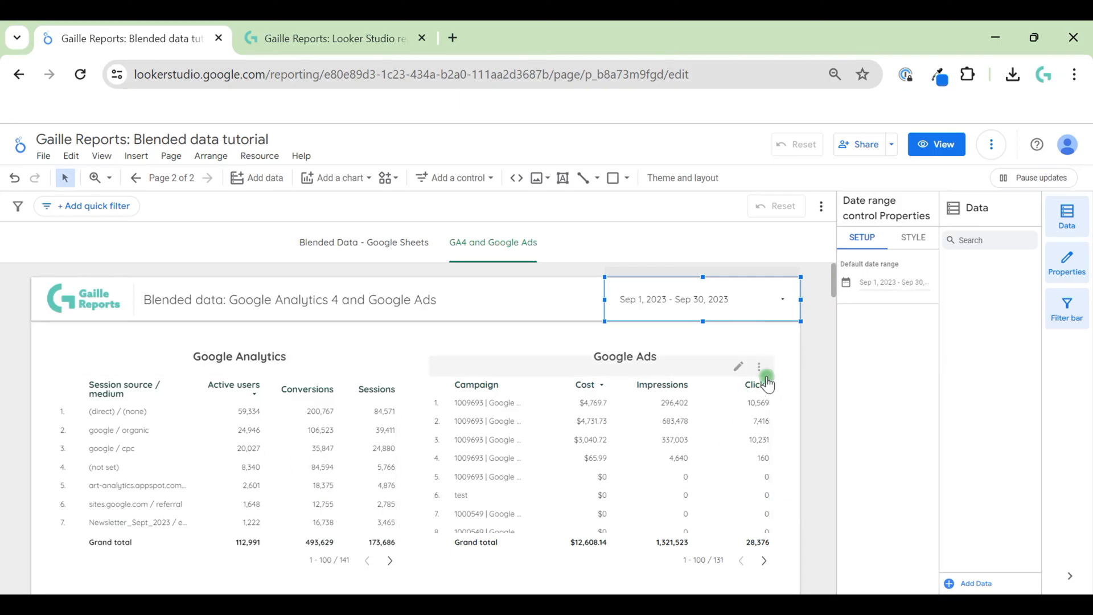
Step: Resize the Google Ads table's columns to fit their data
{"action": "left_click", "coordinate": [812, 461]}
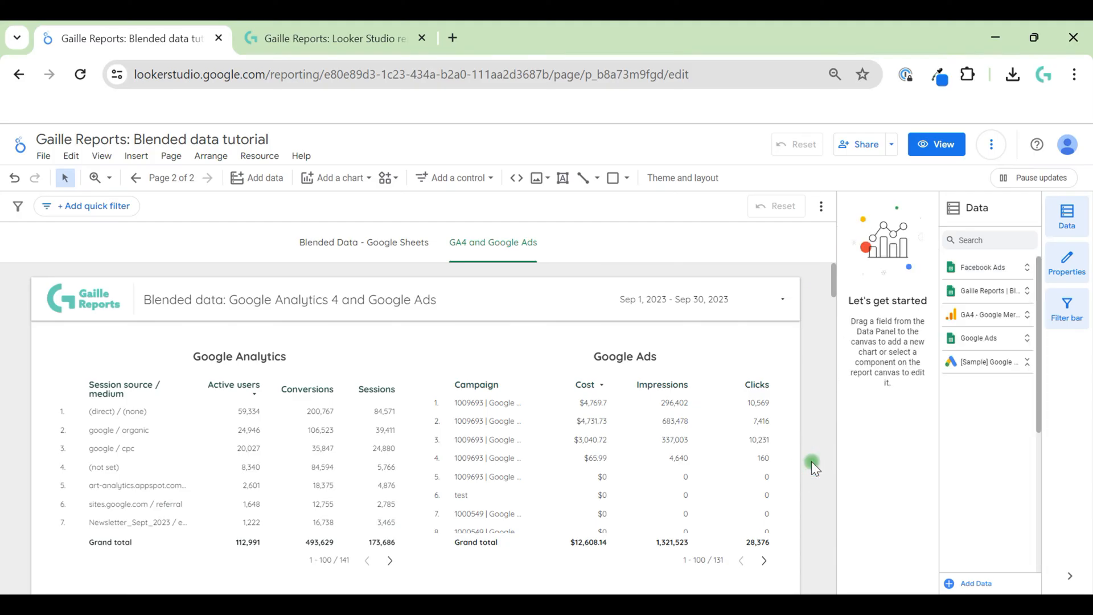
{"action": "right_click", "coordinate": [532, 442]}
{"action": "mouse_move", "coordinate": [620, 432]}
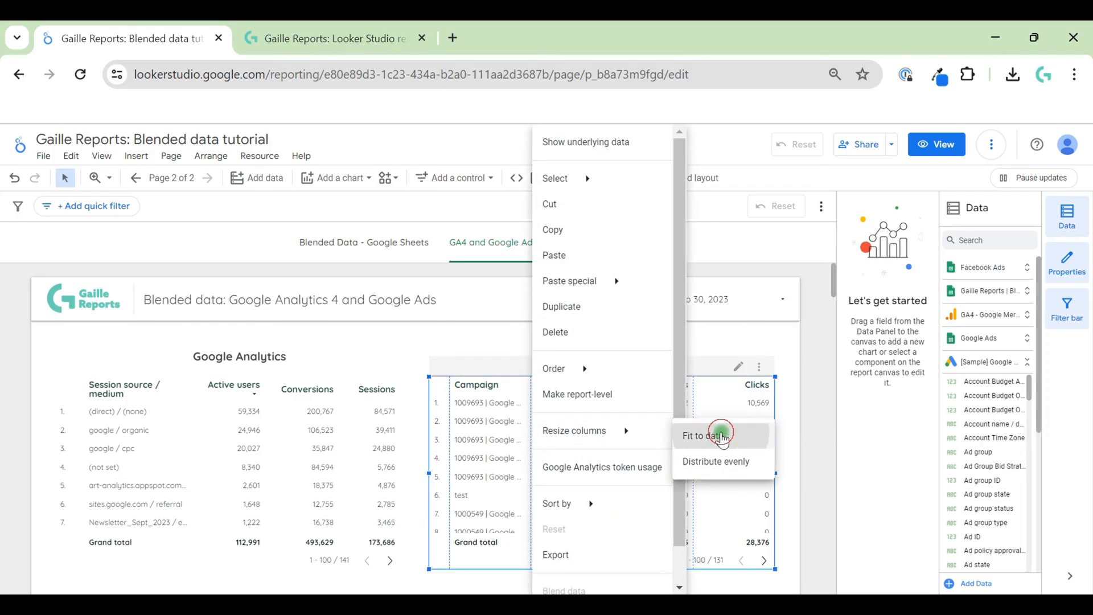
{"action": "left_click", "coordinate": [716, 436]}
{"action": "left_click", "coordinate": [789, 425]}
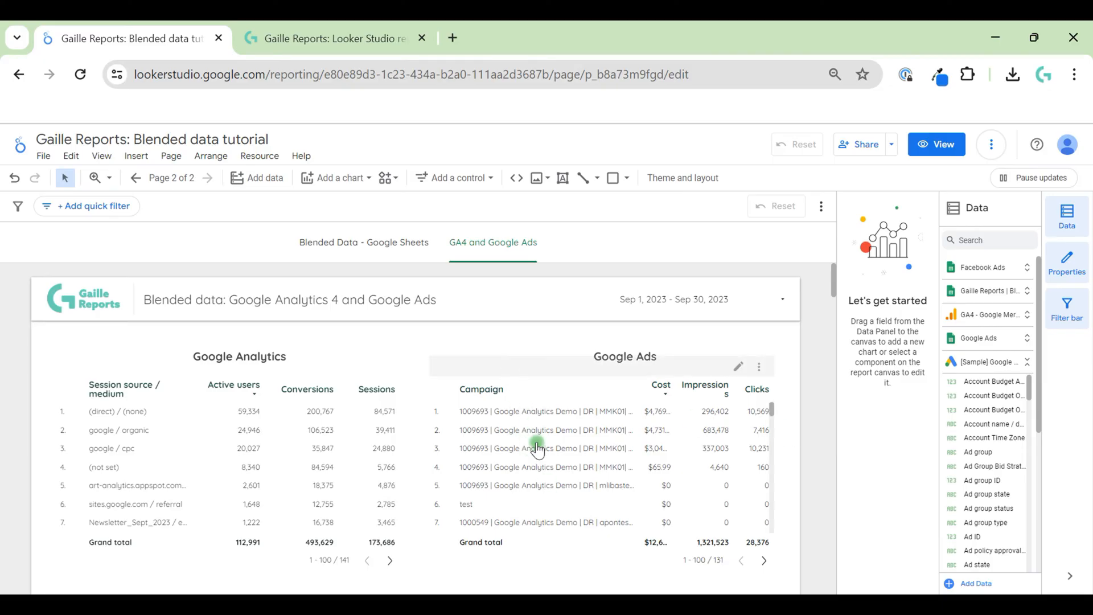
Step: Replace the Google Analytics table's dimension with Campaign and slightly widen its Campaign column
{"action": "left_click", "coordinate": [183, 423]}
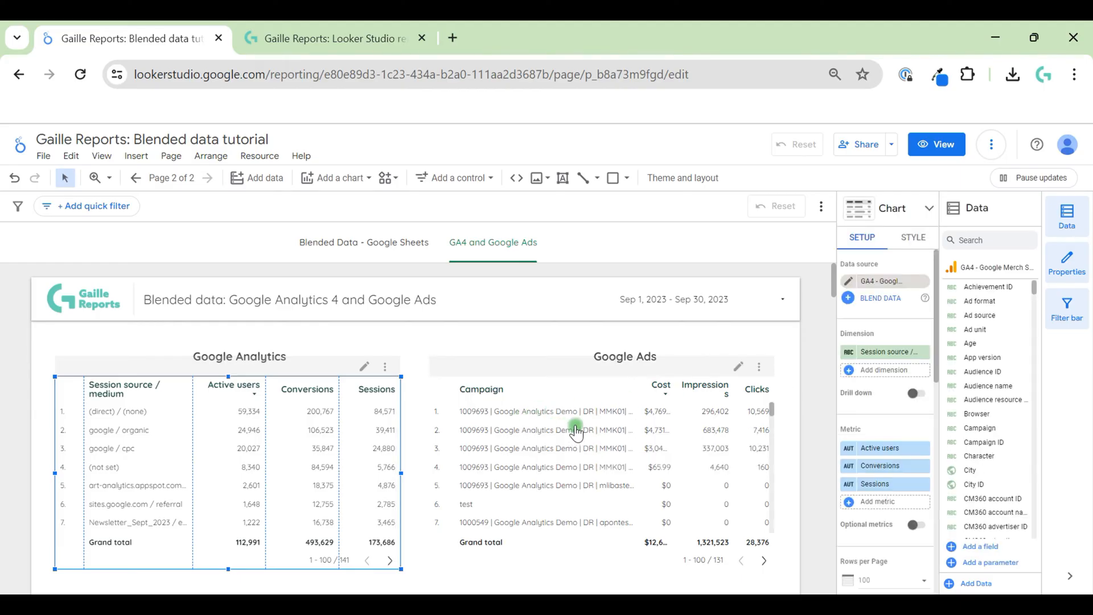
{"action": "left_click", "coordinate": [893, 355]}
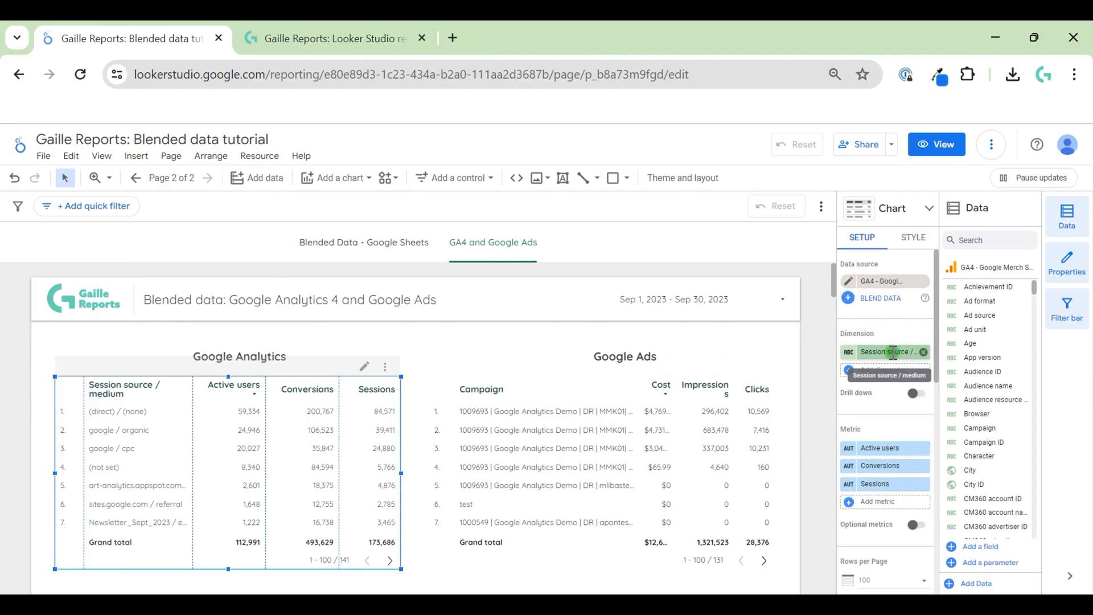
{"action": "type", "text": "camp"}
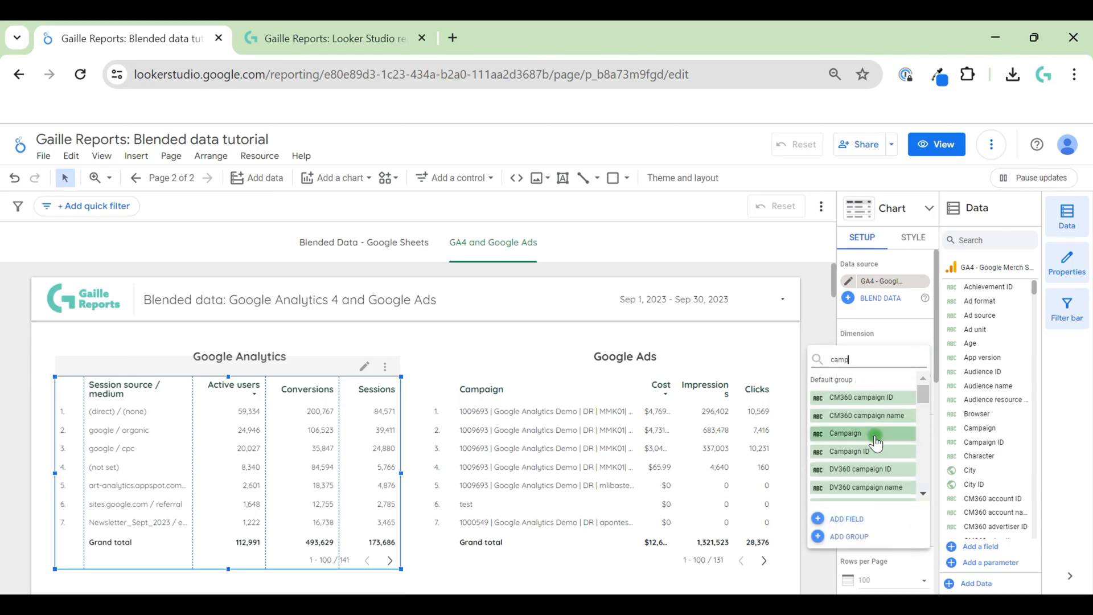
{"action": "scroll", "coordinate": [883, 437], "scroll_direction": "down", "scroll_amount": 1}
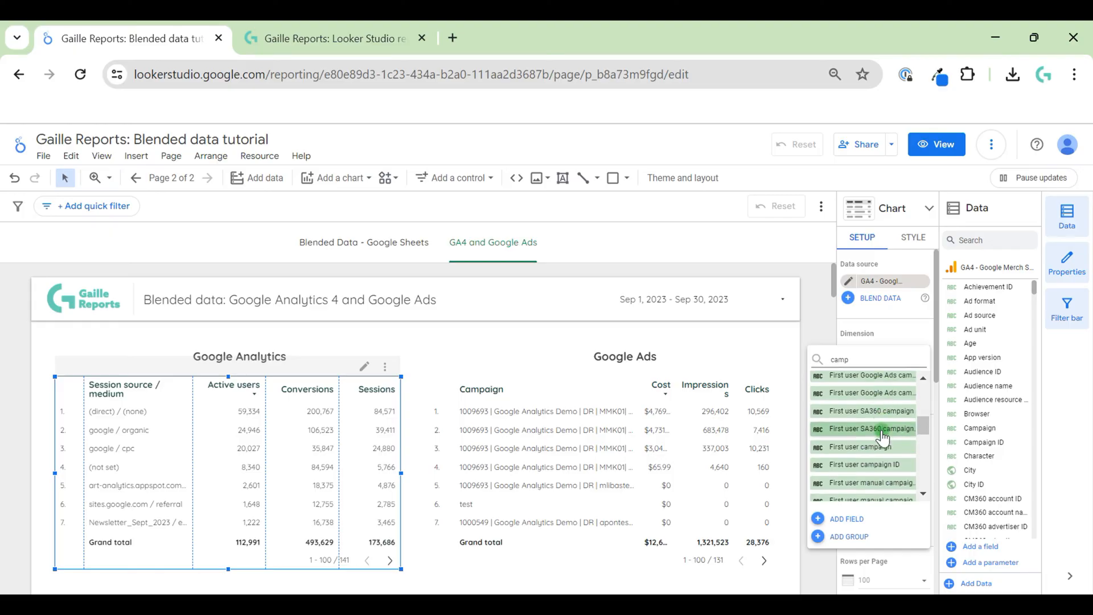
{"action": "scroll", "coordinate": [874, 438], "scroll_direction": "up", "scroll_amount": 1}
{"action": "left_click", "coordinate": [869, 434]}
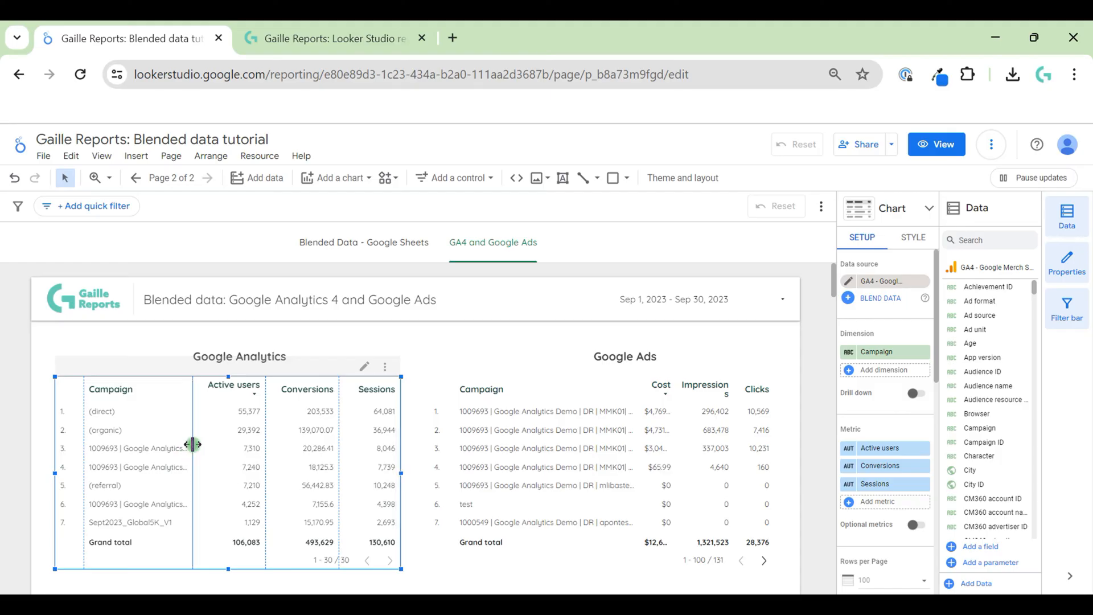
{"action": "left_click_drag", "start_coordinate": [193, 444], "coordinate": [214, 443]}
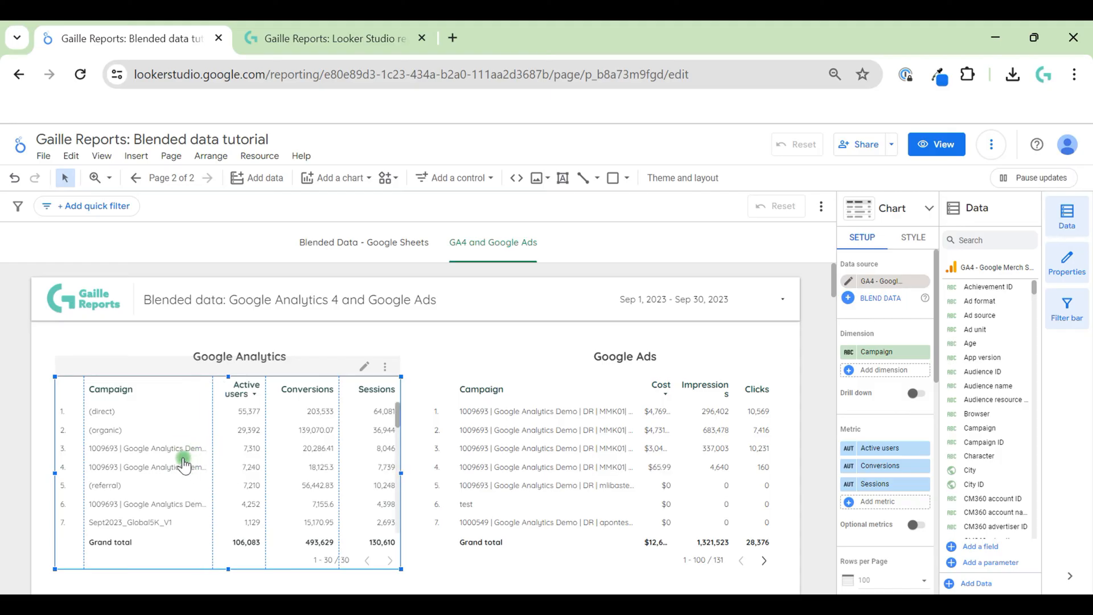
{"action": "left_click", "coordinate": [528, 412]}
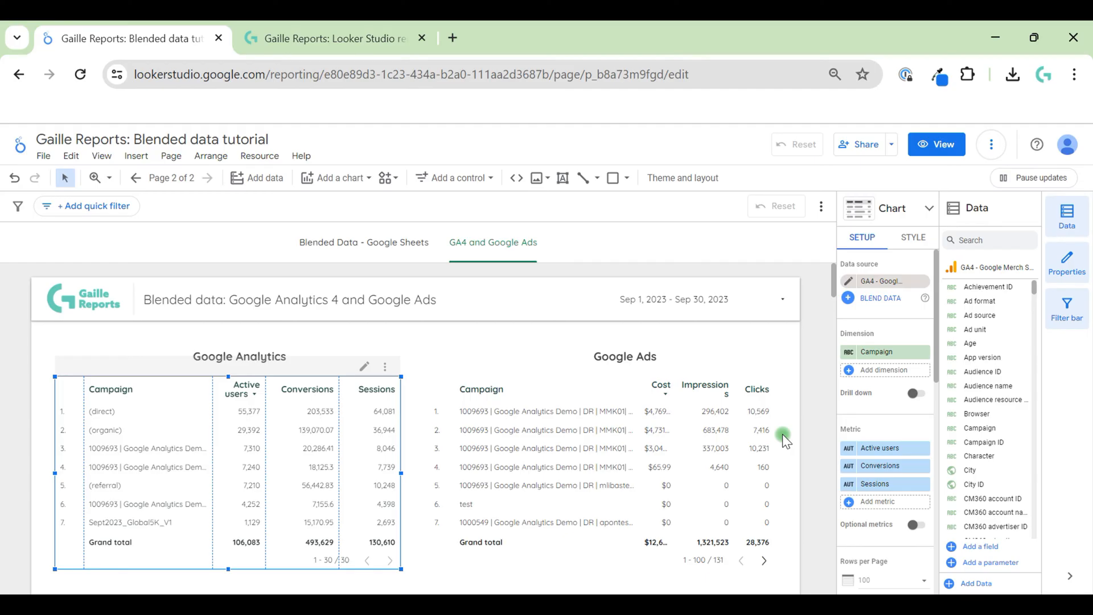
{"action": "left_click", "coordinate": [805, 434]}
Step: Duplicate the Google Analytics heading and move the copy below the two tables, centred between them
{"action": "scroll", "coordinate": [403, 295], "scroll_direction": "down", "scroll_amount": 1}
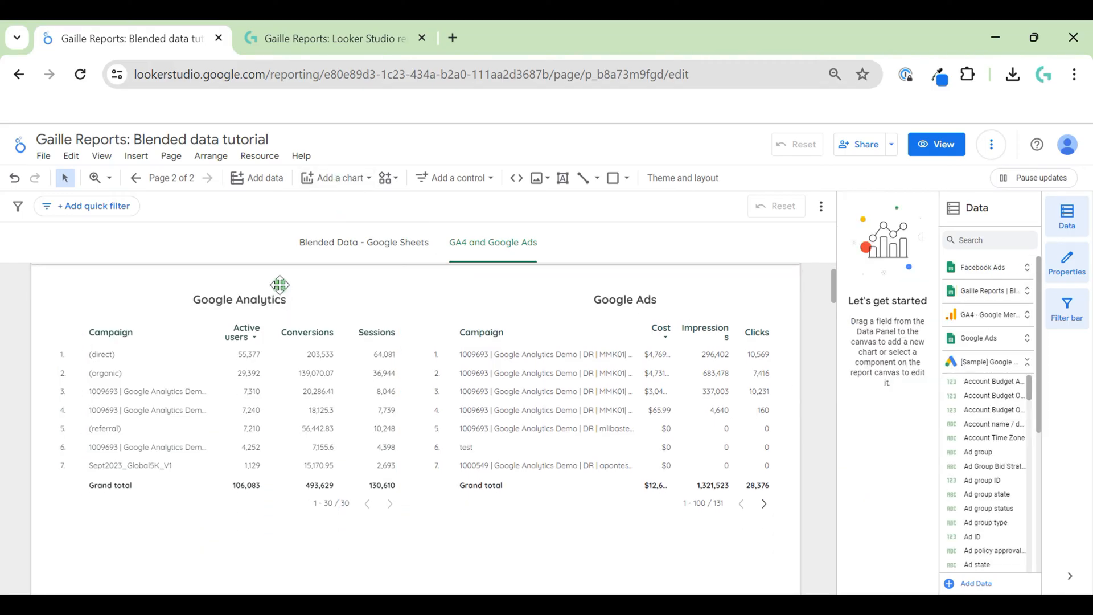
{"action": "left_click", "coordinate": [278, 290]}
{"action": "key", "text": "ctrl+d"}
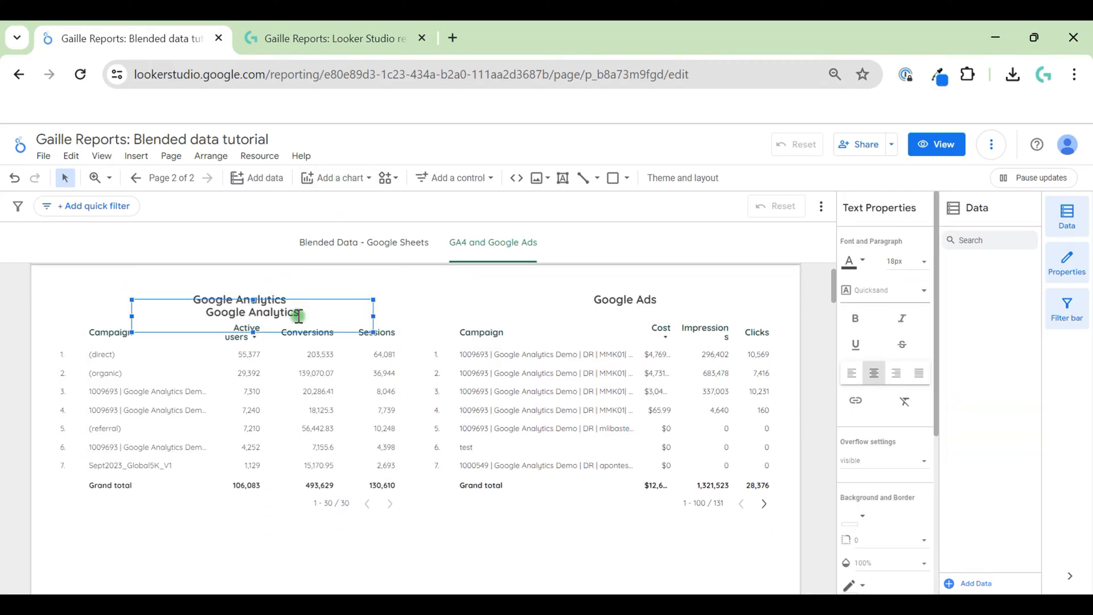
{"action": "key", "text": "Down"}
{"action": "key", "text": "Down"}
{"action": "key", "text": "Down"}
{"action": "key", "text": "Down"}
{"action": "key", "text": "Down"}
{"action": "key", "text": "Down"}
{"action": "key", "text": "Down"}
{"action": "key", "text": "Down"}
{"action": "key", "text": "Down"}
{"action": "key", "text": "Down"}
{"action": "key", "text": "Down"}
{"action": "key", "text": "Down"}
{"action": "key", "text": "Down"}
{"action": "key", "text": "Down"}
{"action": "key", "text": "Down"}
{"action": "key", "text": "Down"}
{"action": "key", "text": "Down"}
{"action": "key", "text": "Down"}
{"action": "key", "text": "Down"}
{"action": "key", "text": "Down"}
{"action": "key", "text": "Right"}
{"action": "key", "text": "Right"}
{"action": "key", "text": "Right"}
{"action": "key", "text": "Right"}
{"action": "key", "text": "Right"}
{"action": "key", "text": "Right"}
{"action": "key", "text": "Right"}
{"action": "key", "text": "Right"}
{"action": "key", "text": "Right"}
{"action": "key", "text": "Right"}
{"action": "key", "text": "Right"}
{"action": "key", "text": "Right"}
{"action": "key", "text": "Right"}
{"action": "key", "text": "Right"}
{"action": "key", "text": "Right"}
{"action": "key", "text": "Right"}
{"action": "key", "text": "Right"}
{"action": "key", "text": "Right"}
{"action": "key", "text": "Right"}
{"action": "key", "text": "Right"}
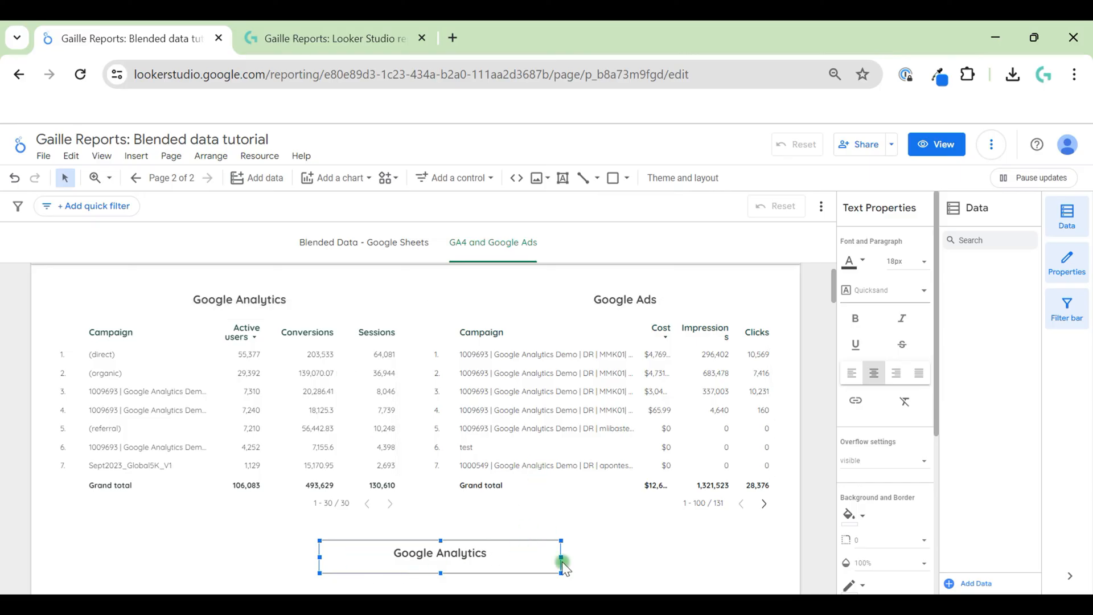
Step: Replace the copied heading's text with "Blended GA4 and Google Ads data"
{"action": "double_click", "coordinate": [519, 558]}
{"action": "key", "text": "shift+Left"}
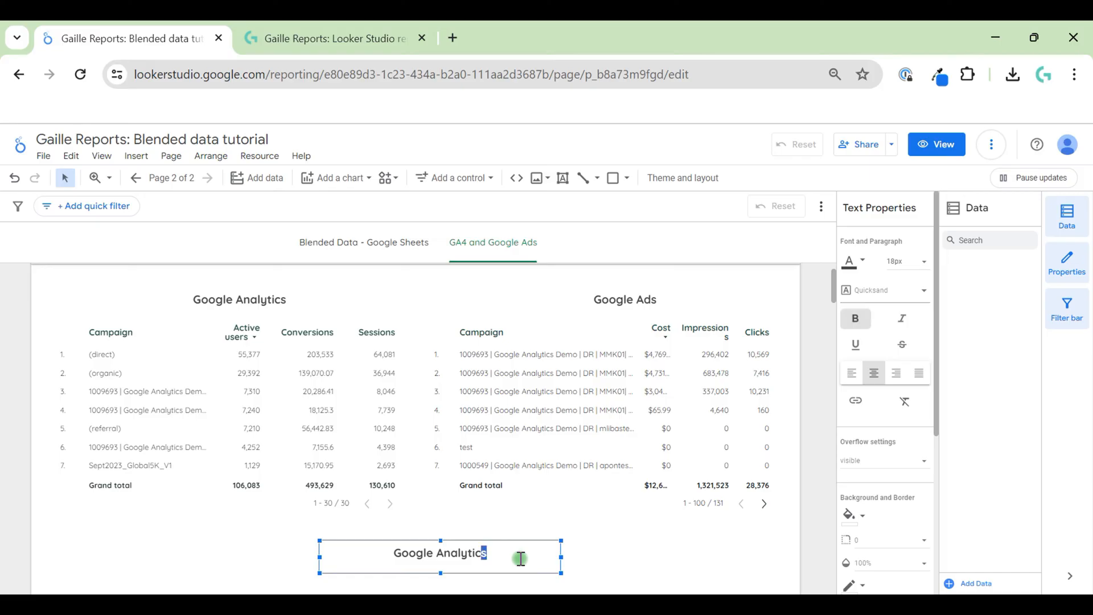
{"action": "key", "text": "ctrl+a"}
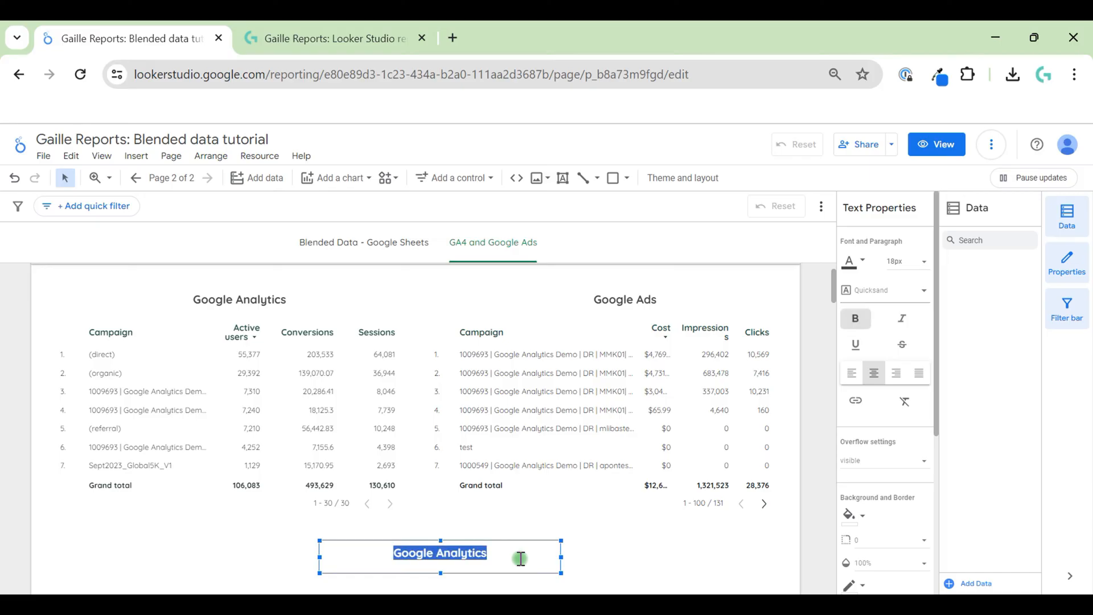
{"action": "key", "text": "BackSpace"}
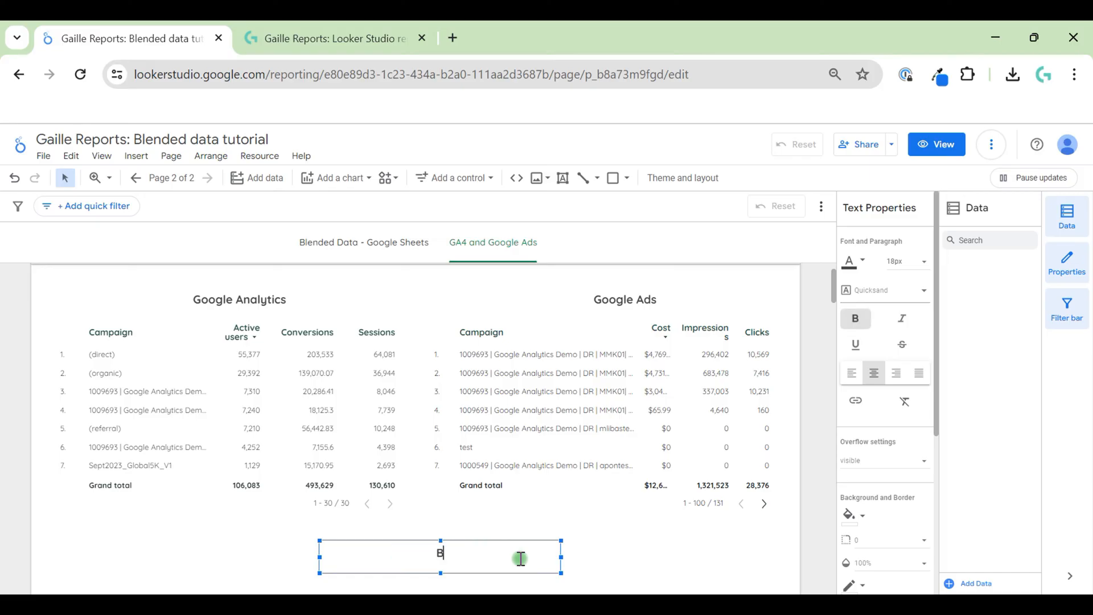
{"action": "type", "text": "Blended GA3"}
{"action": "key", "text": "BackSpace"}
{"action": "type", "text": "4 and Google Ads"}
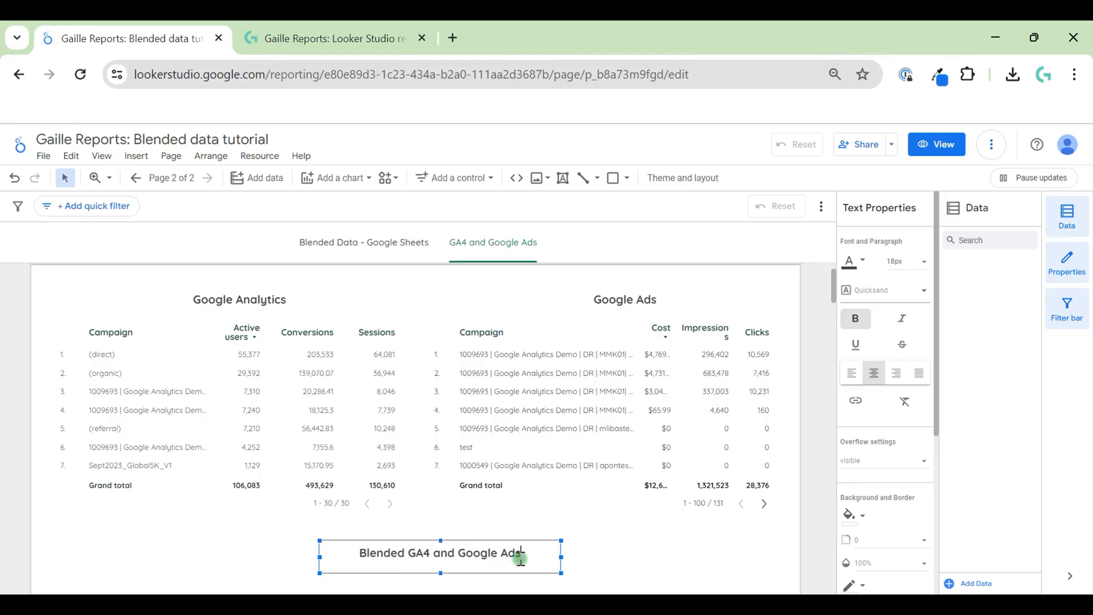
{"action": "type", "text": " data"}
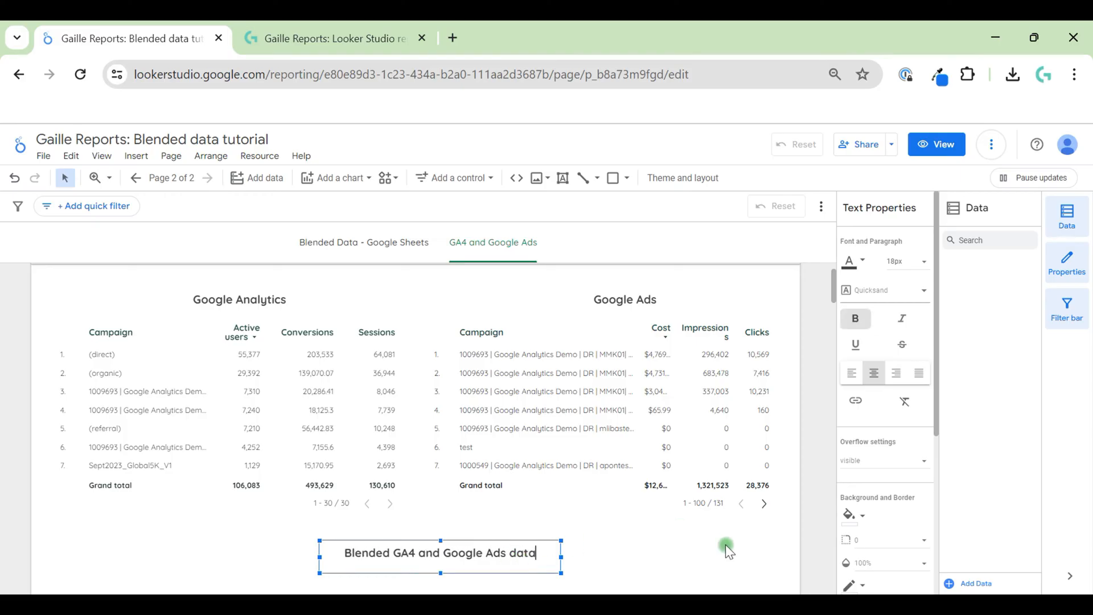
{"action": "left_click", "coordinate": [644, 510]}
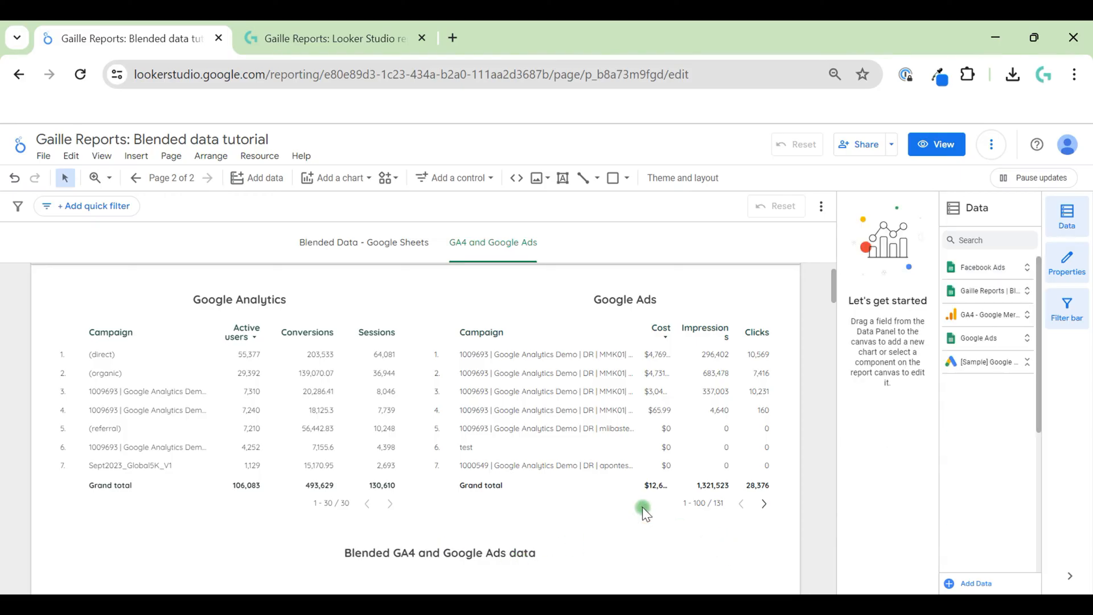
Step: Add a new table chart below the Blended GA4 and Google Ads data heading
{"action": "left_click", "coordinate": [312, 182]}
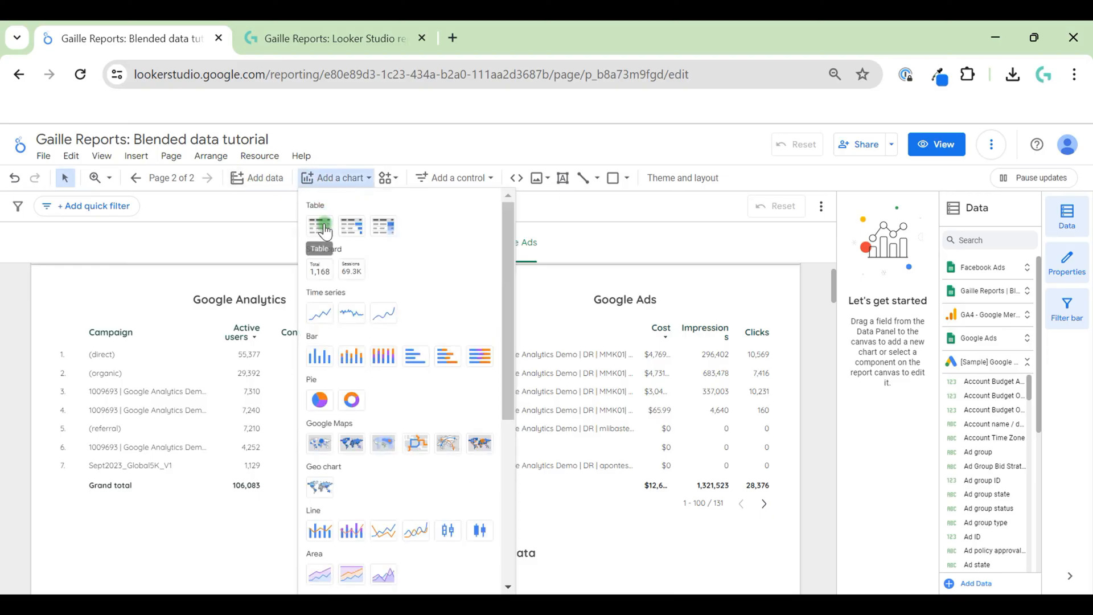
{"action": "left_click", "coordinate": [315, 226]}
{"action": "scroll", "coordinate": [226, 442], "scroll_direction": "down", "scroll_amount": 3}
{"action": "left_click", "coordinate": [84, 401]}
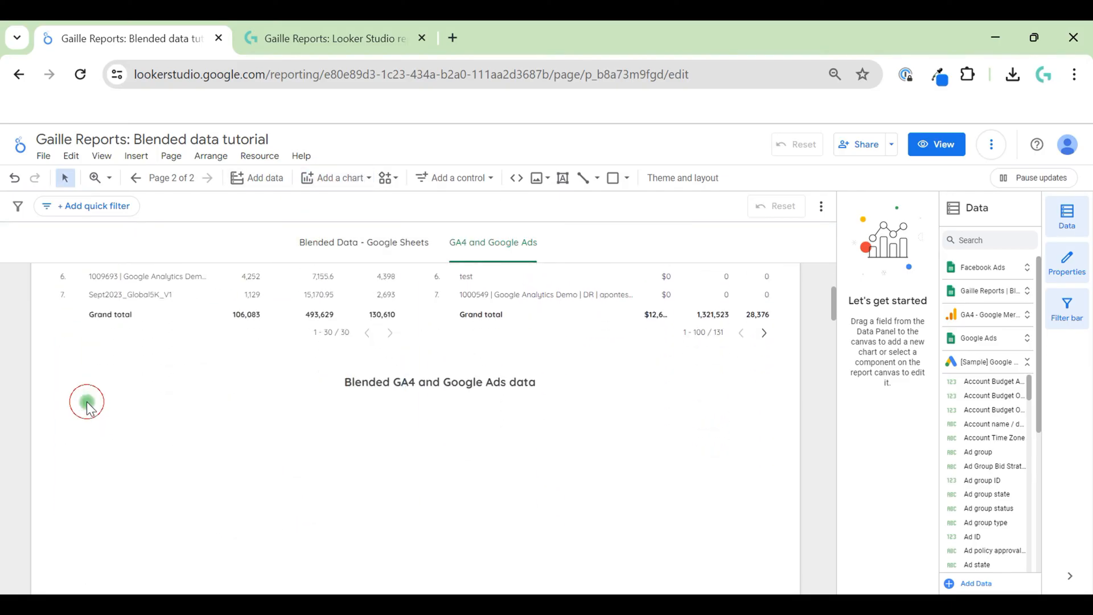
Step: Change the new table's dimension from Event name to Session source / medium
{"action": "scroll", "coordinate": [675, 504], "scroll_direction": "up", "scroll_amount": 3}
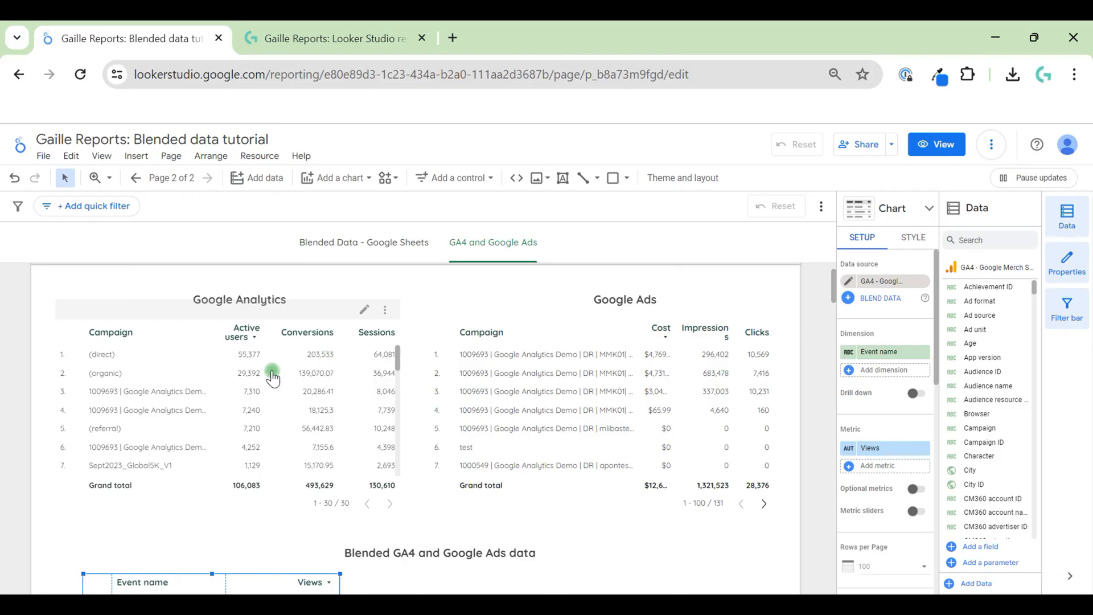
{"action": "left_click", "coordinate": [890, 359]}
{"action": "type", "text": "ch"}
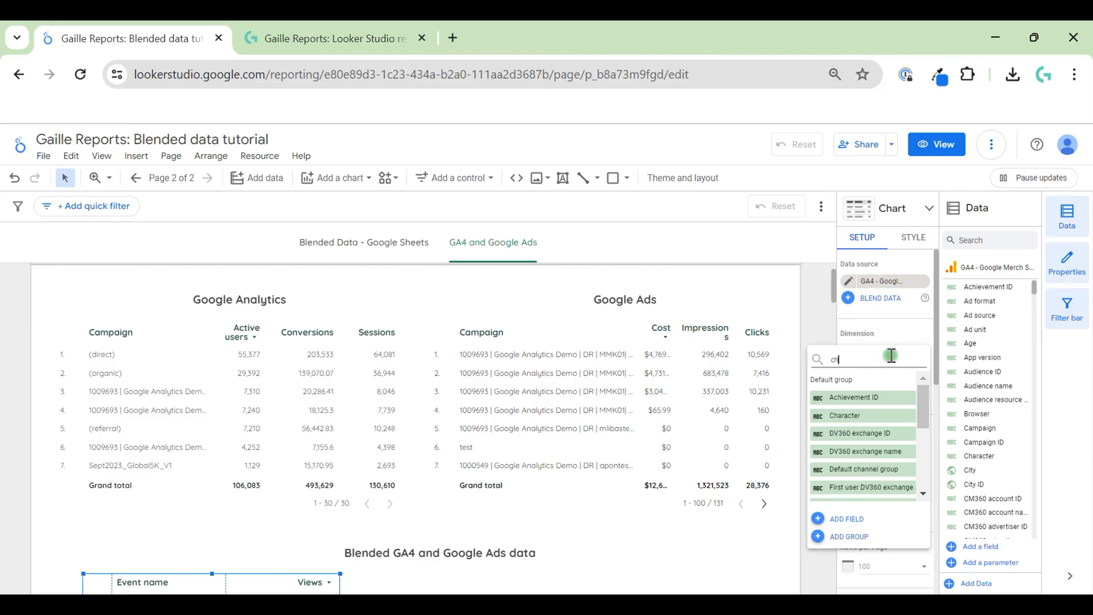
{"action": "key", "text": "BackSpace"}
{"action": "key", "text": "BackSpace"}
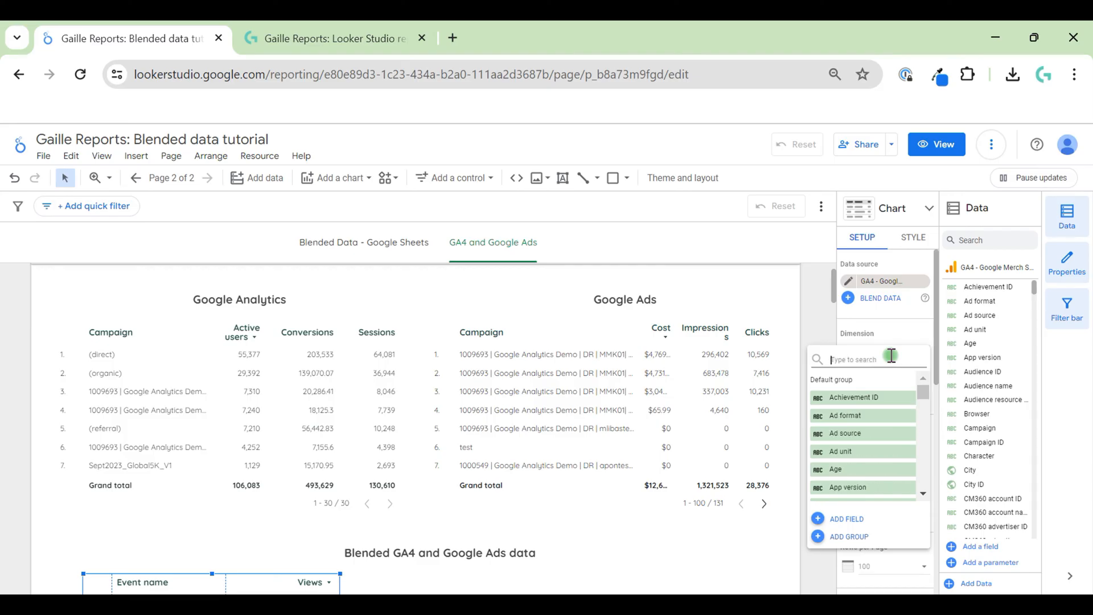
{"action": "type", "text": "source"}
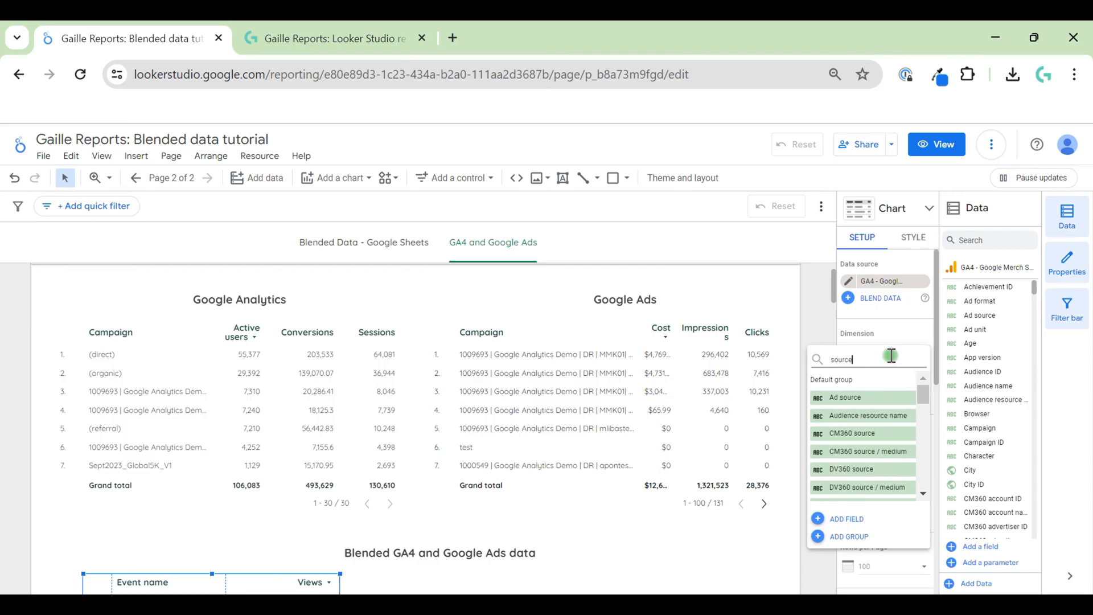
{"action": "scroll", "coordinate": [889, 422], "scroll_direction": "down", "scroll_amount": 5}
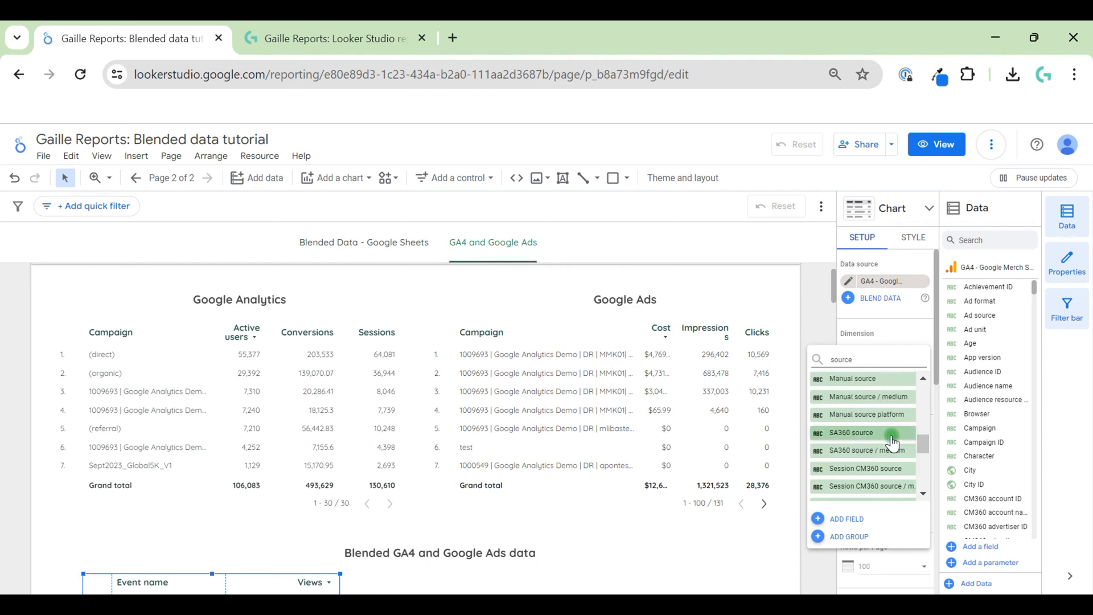
{"action": "scroll", "coordinate": [892, 443], "scroll_direction": "down", "scroll_amount": 1}
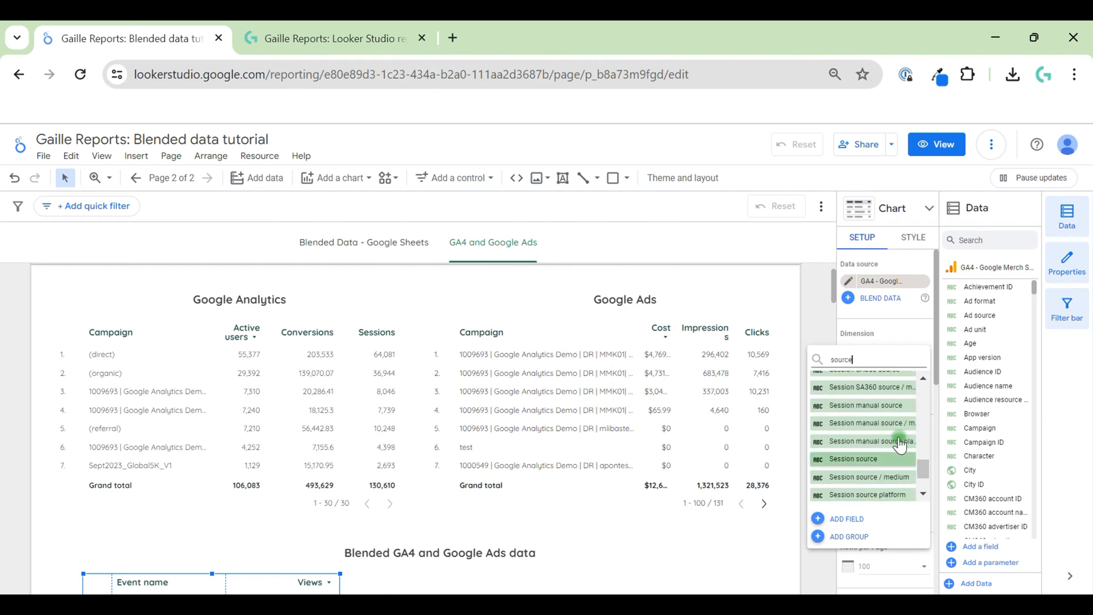
{"action": "left_click", "coordinate": [892, 481]}
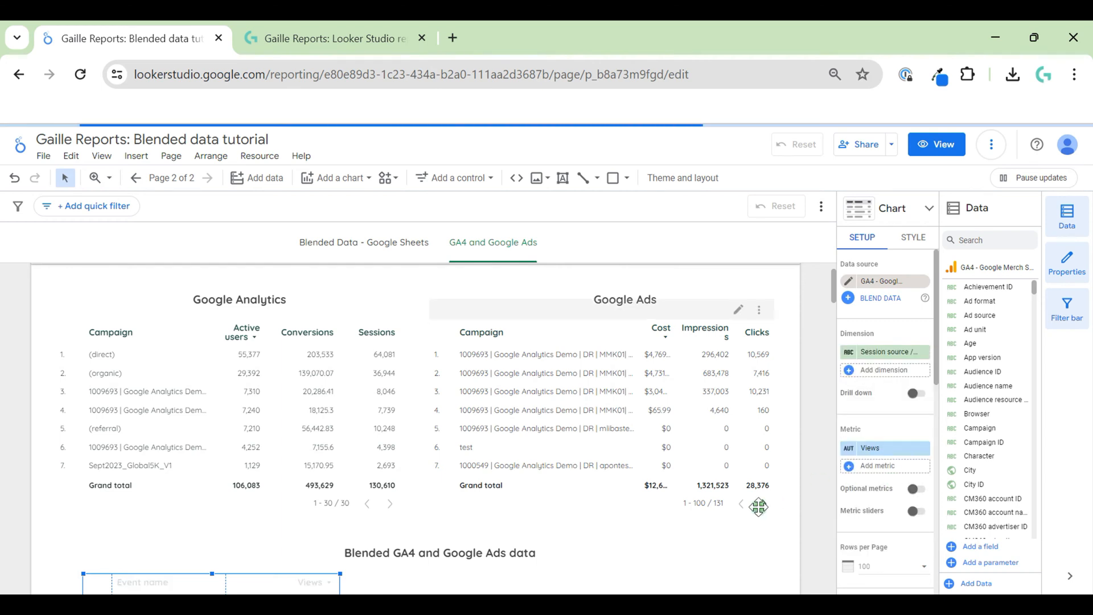
Step: Stretch the new table on both sides to span the combined width of the two tables above it
{"action": "scroll", "coordinate": [511, 547], "scroll_direction": "down", "scroll_amount": 3}
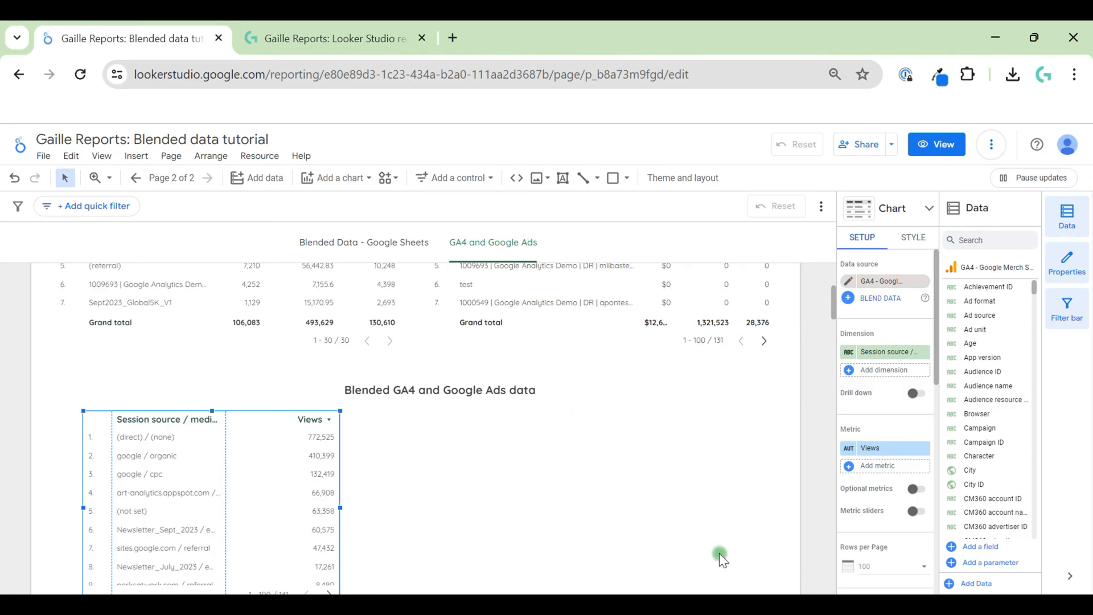
{"action": "scroll", "coordinate": [242, 461], "scroll_direction": "down", "scroll_amount": 2}
{"action": "scroll", "coordinate": [419, 493], "scroll_direction": "down", "scroll_amount": 1}
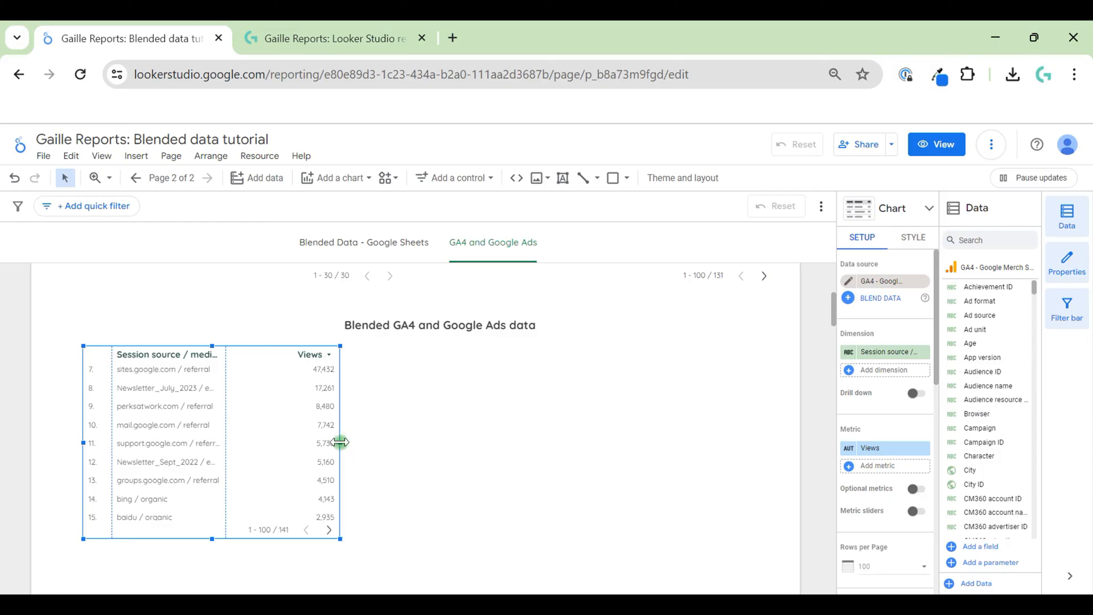
{"action": "left_click_drag", "start_coordinate": [341, 442], "coordinate": [775, 455]}
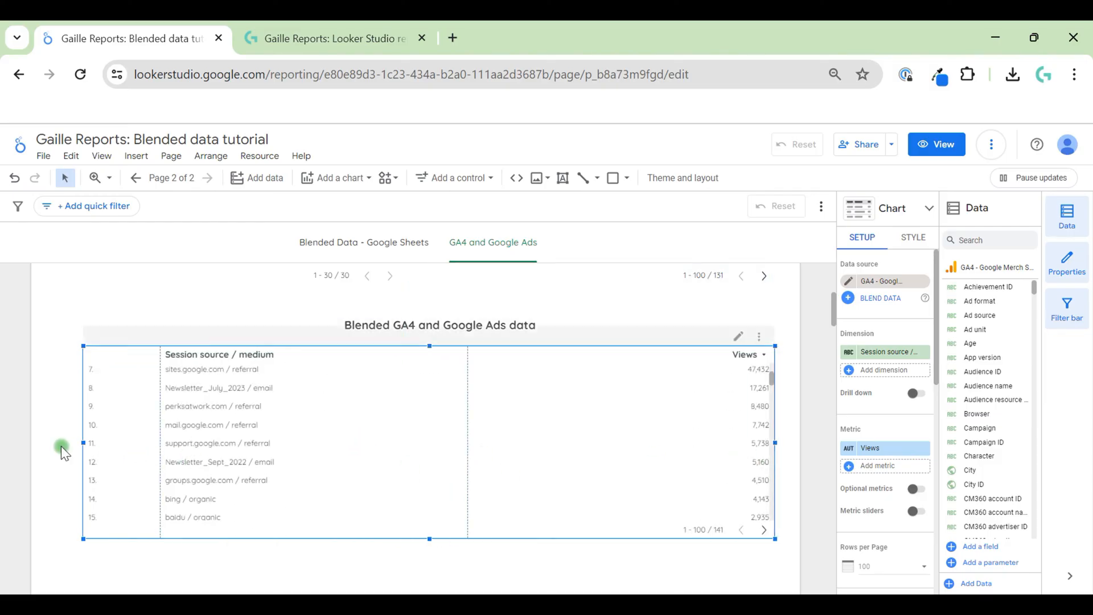
{"action": "left_click_drag", "start_coordinate": [85, 442], "coordinate": [59, 443]}
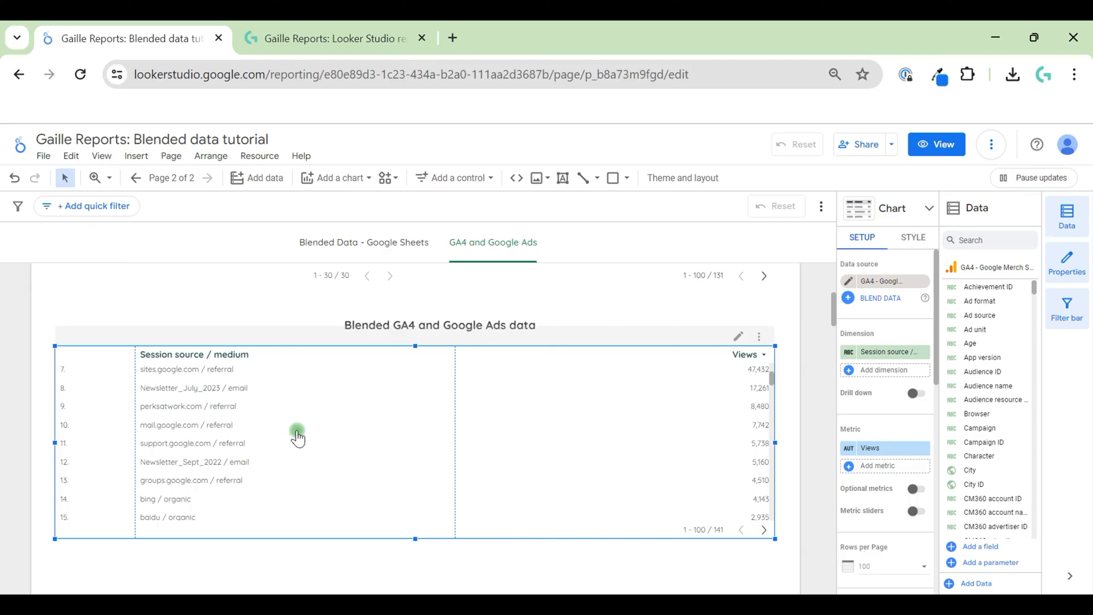
Step: Replace the Views metric in the new table with Active users and look through its rows
{"action": "left_click", "coordinate": [877, 448]}
{"action": "type", "text": "active"}
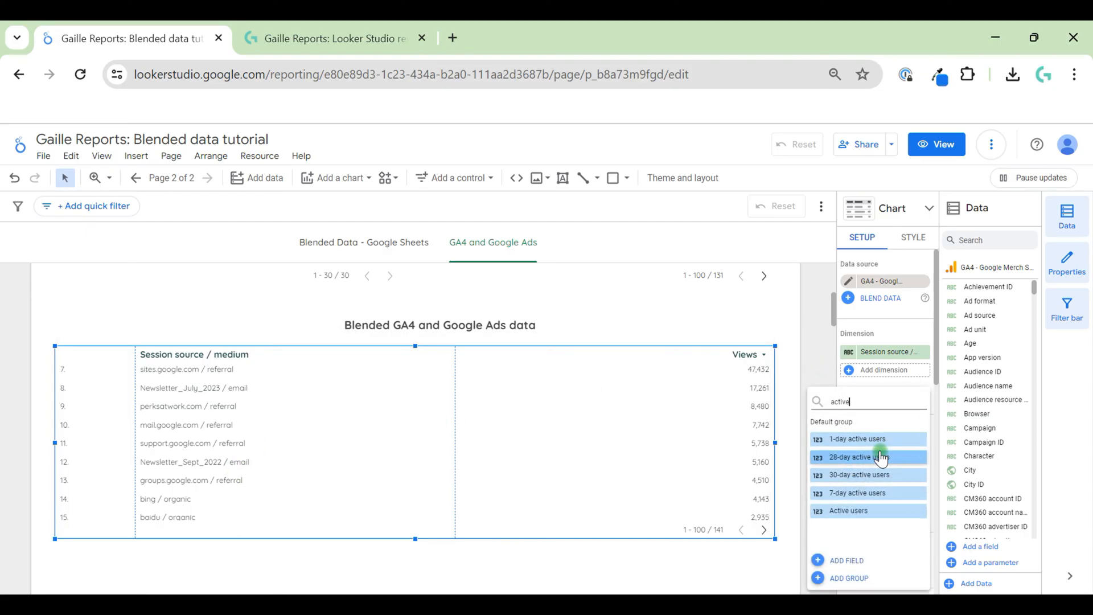
{"action": "left_click", "coordinate": [886, 511]}
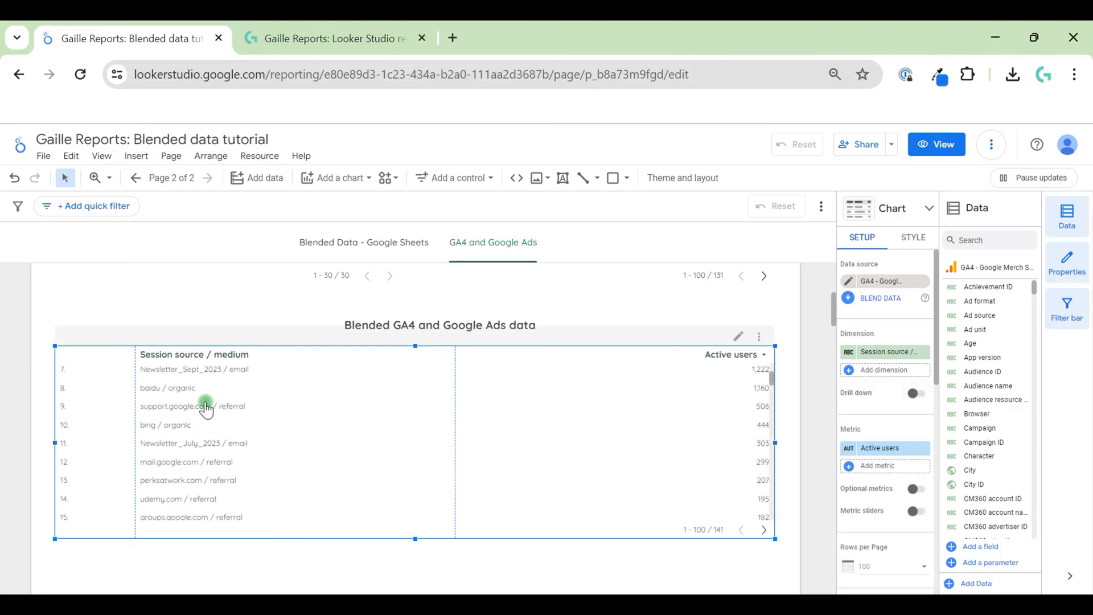
{"action": "scroll", "coordinate": [211, 410], "scroll_direction": "down", "scroll_amount": 5}
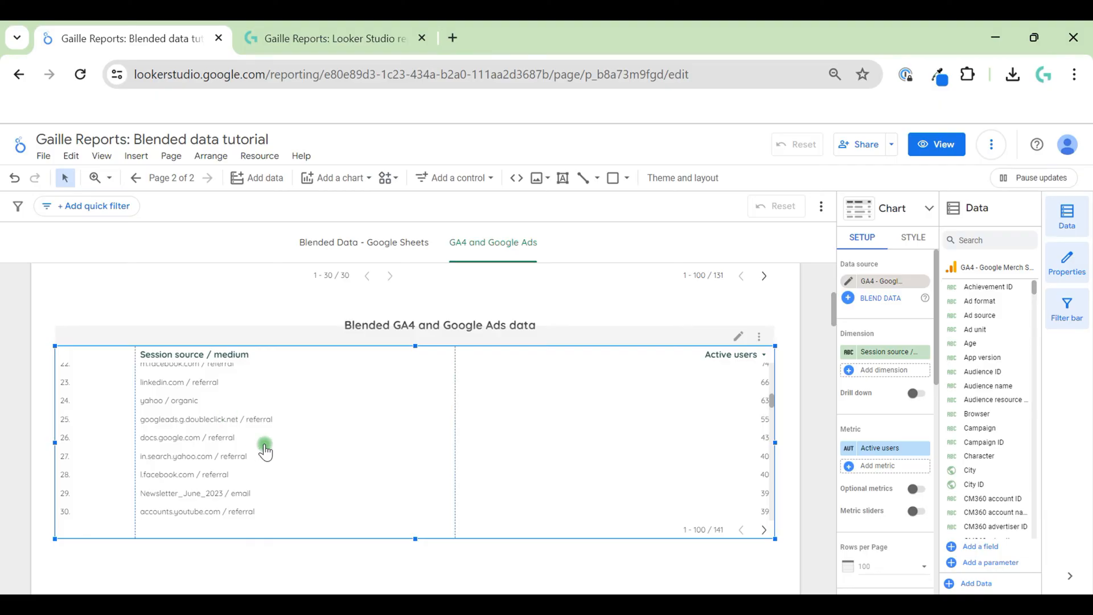
Step: Look through the Session source / medium rows, preview the report, highlight the google / cpc row, and return to editing
{"action": "scroll", "coordinate": [264, 447], "scroll_direction": "down", "scroll_amount": 5}
{"action": "scroll", "coordinate": [266, 452], "scroll_direction": "down", "scroll_amount": 8}
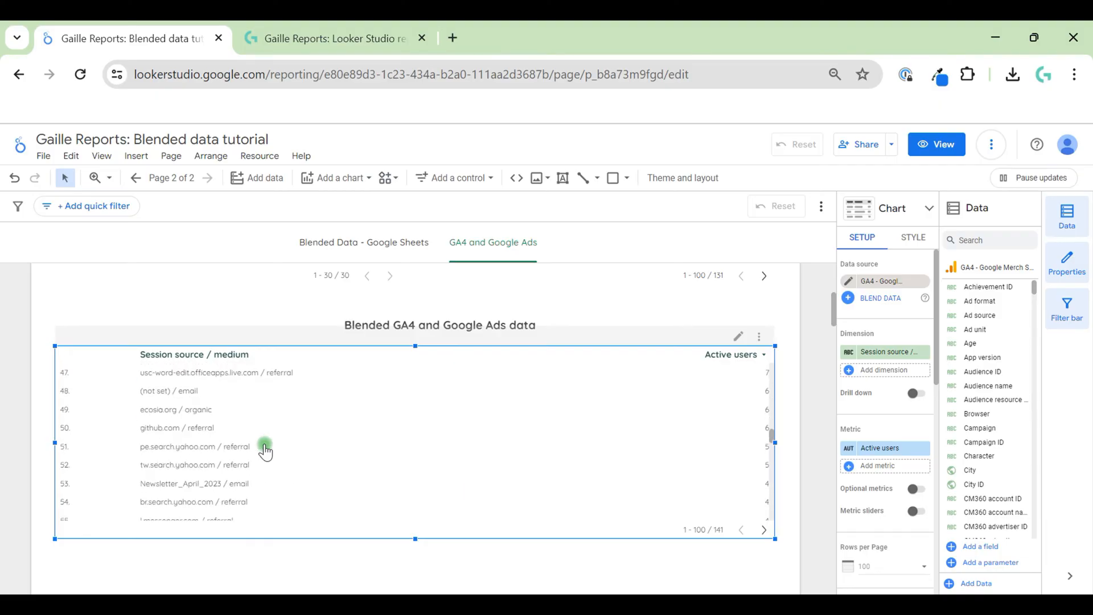
{"action": "scroll", "coordinate": [267, 450], "scroll_direction": "up", "scroll_amount": 20}
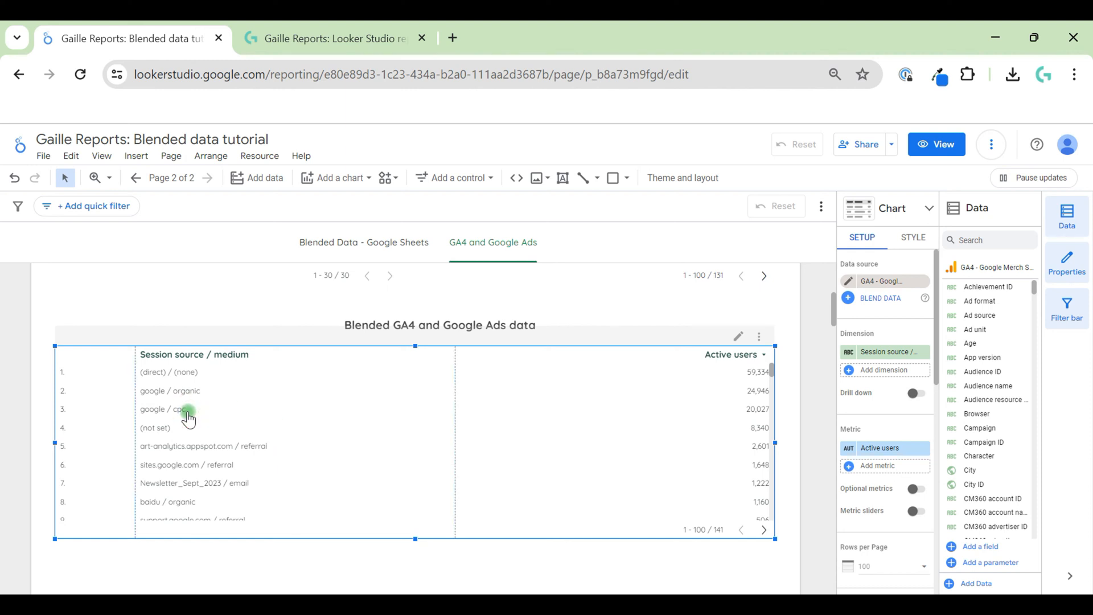
{"action": "left_click", "coordinate": [937, 144]}
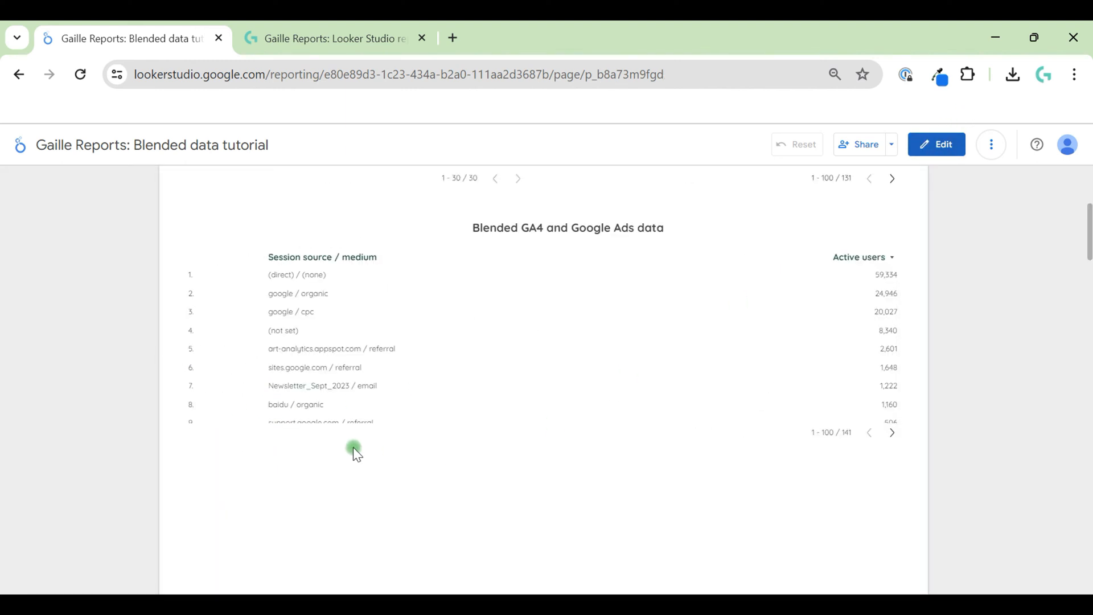
{"action": "left_click_drag", "start_coordinate": [317, 312], "coordinate": [263, 325]}
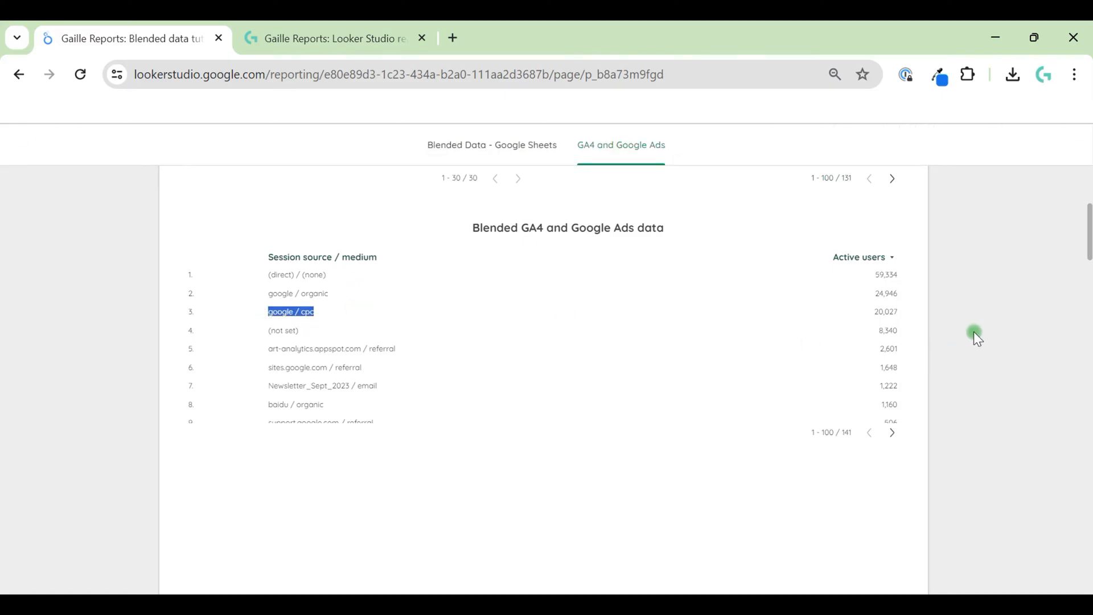
{"action": "scroll", "coordinate": [960, 294], "scroll_direction": "up", "scroll_amount": 5}
{"action": "left_click", "coordinate": [955, 149]}
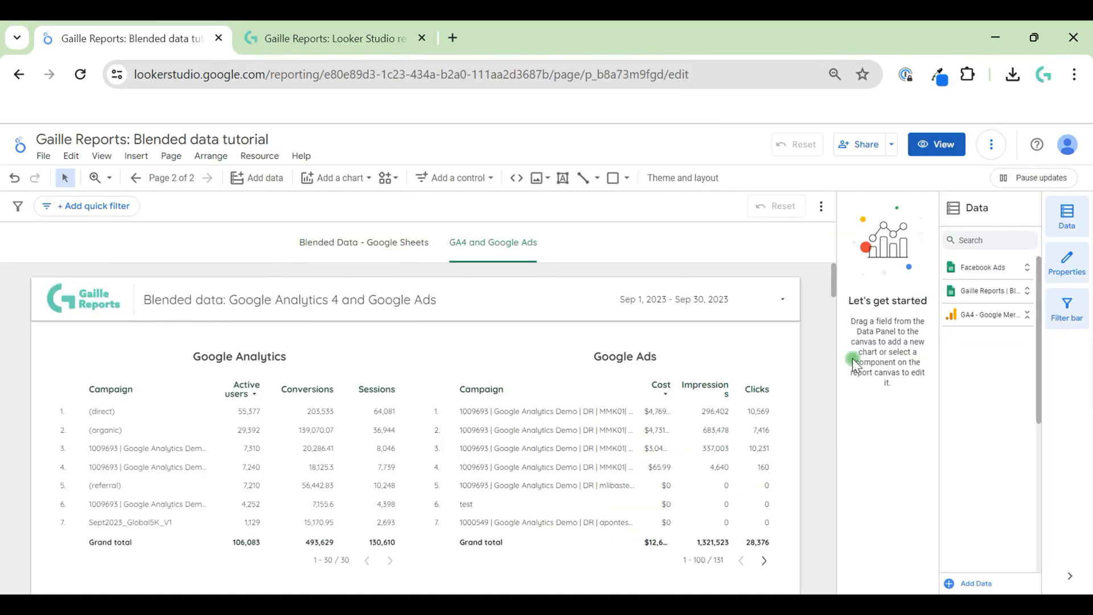
Step: Create a new filter for the Session source / medium table and name it GA4 - Google Ads
{"action": "scroll", "coordinate": [795, 415], "scroll_direction": "down", "scroll_amount": 5}
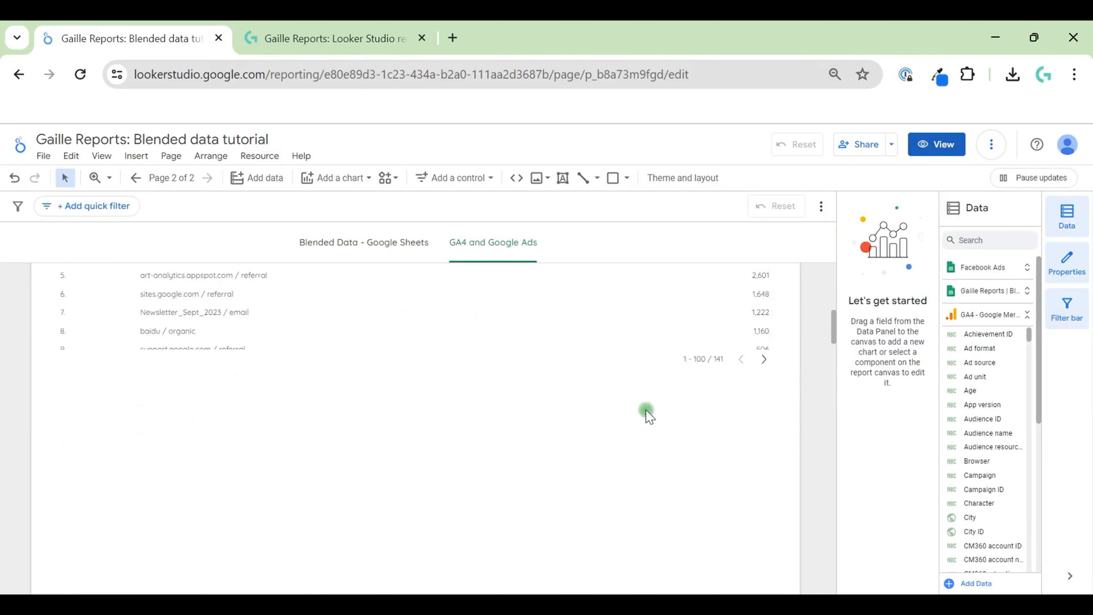
{"action": "scroll", "coordinate": [649, 413], "scroll_direction": "up", "scroll_amount": 3}
{"action": "left_click", "coordinate": [574, 418]}
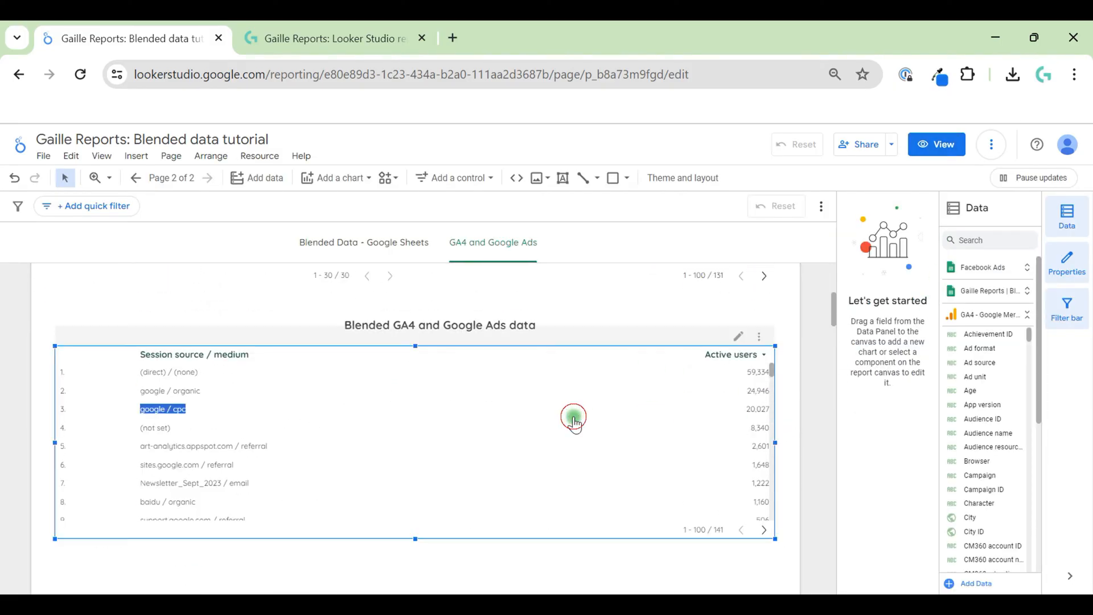
{"action": "left_click", "coordinate": [657, 420]}
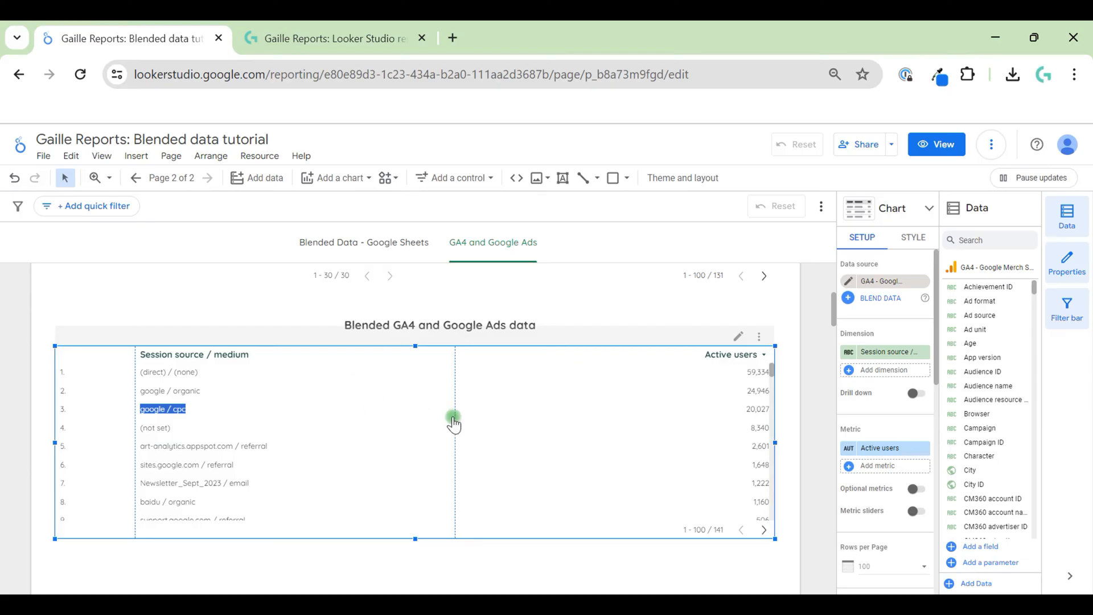
{"action": "scroll", "coordinate": [905, 452], "scroll_direction": "down", "scroll_amount": 5}
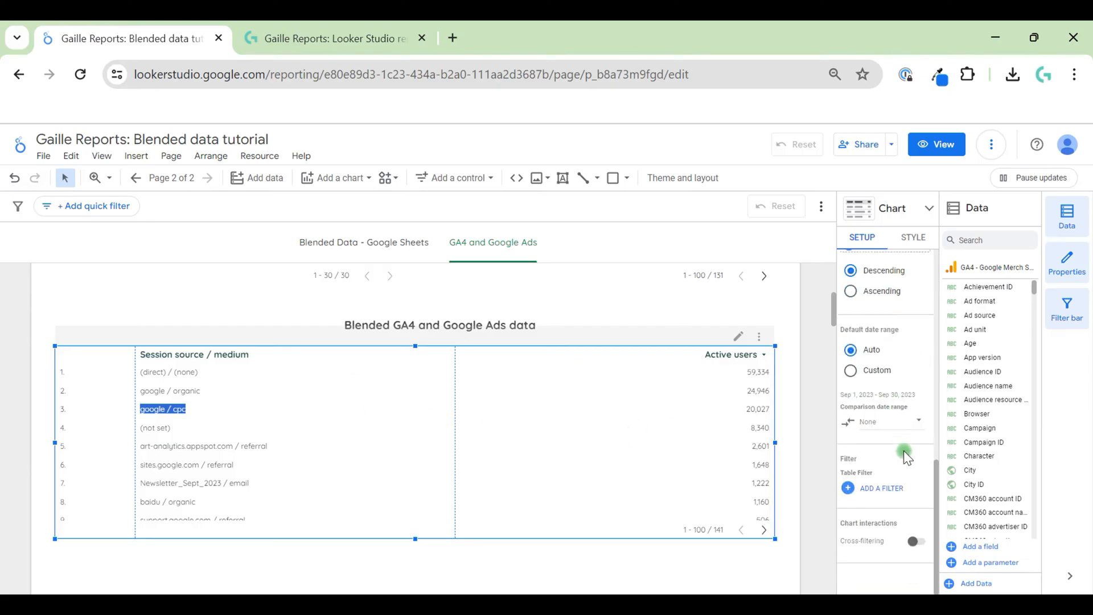
{"action": "left_click", "coordinate": [887, 489]}
{"action": "left_click", "coordinate": [902, 580]}
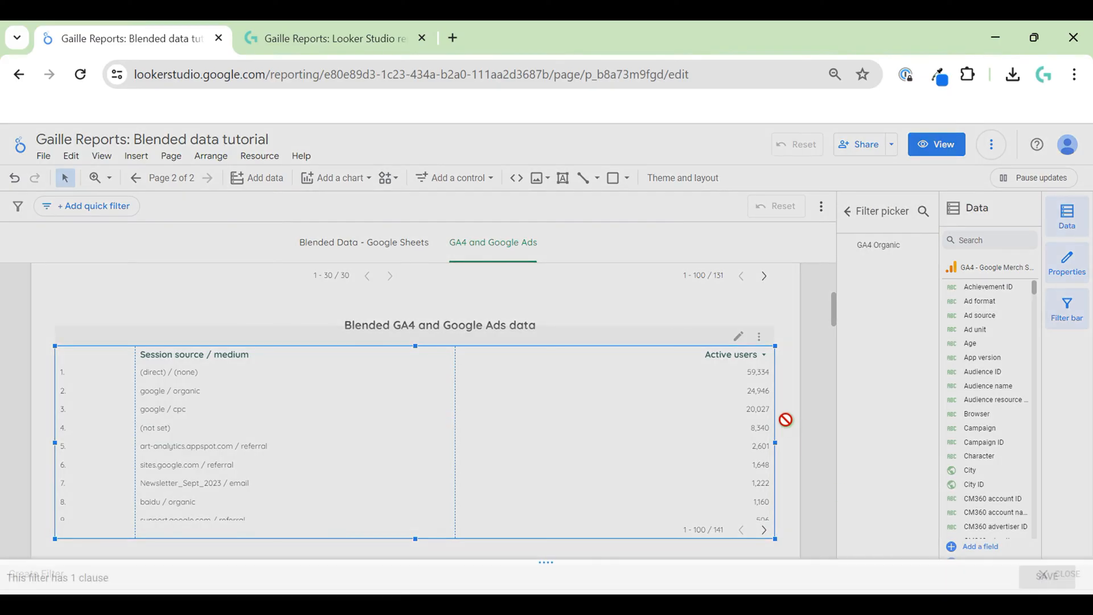
{"action": "left_click", "coordinate": [154, 396]}
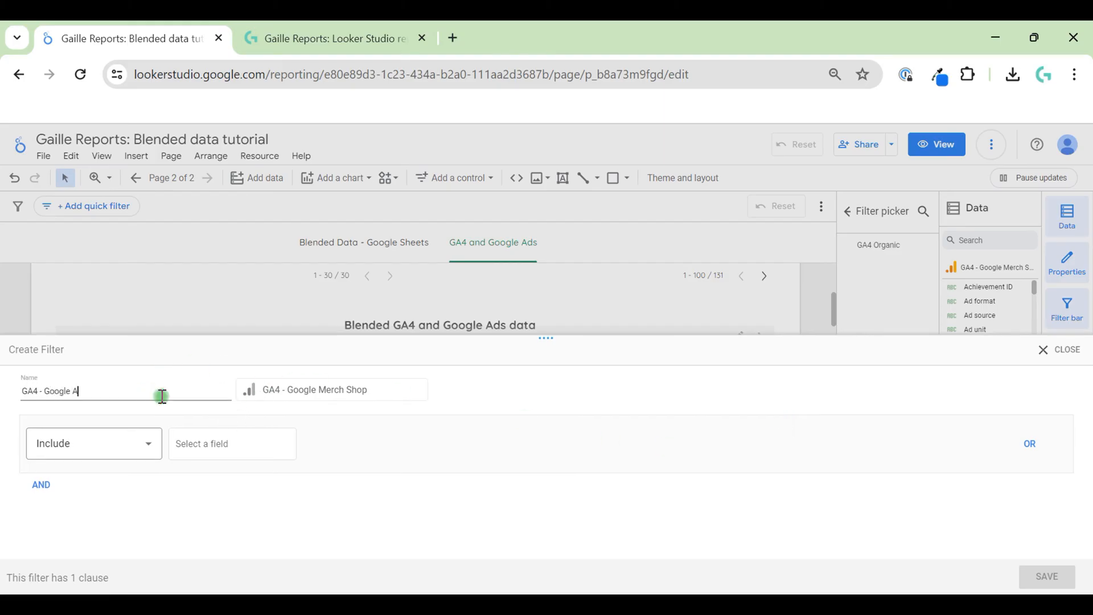
Step: Define the filter to include Session source / medium equal to google / cpc and save it
{"action": "left_click", "coordinate": [144, 444]}
{"action": "left_click", "coordinate": [261, 443]}
{"action": "left_click", "coordinate": [261, 443]}
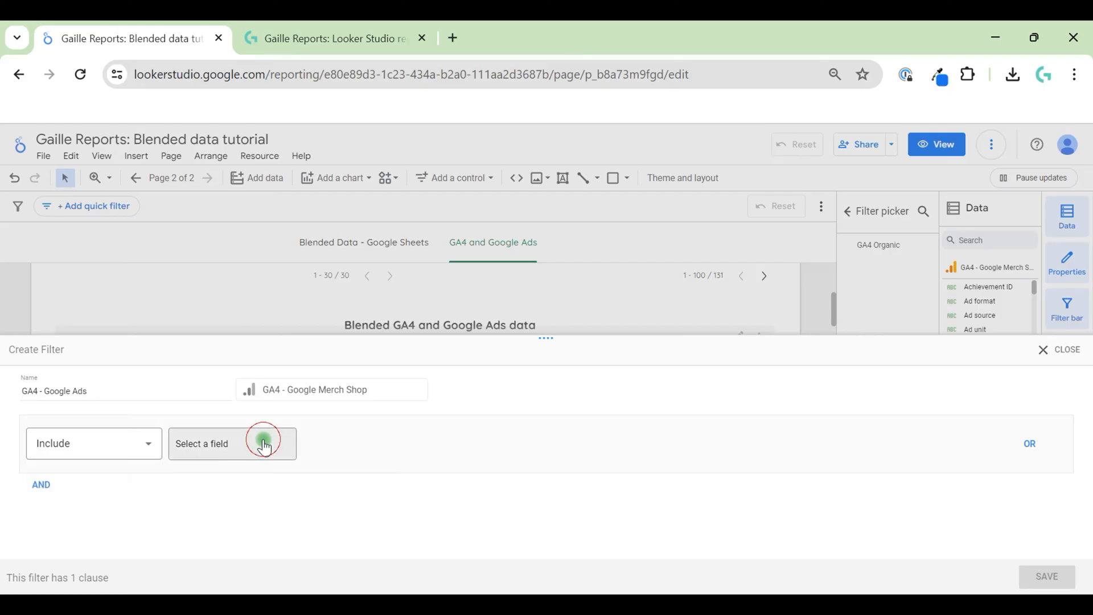
{"action": "type", "text": "sess"}
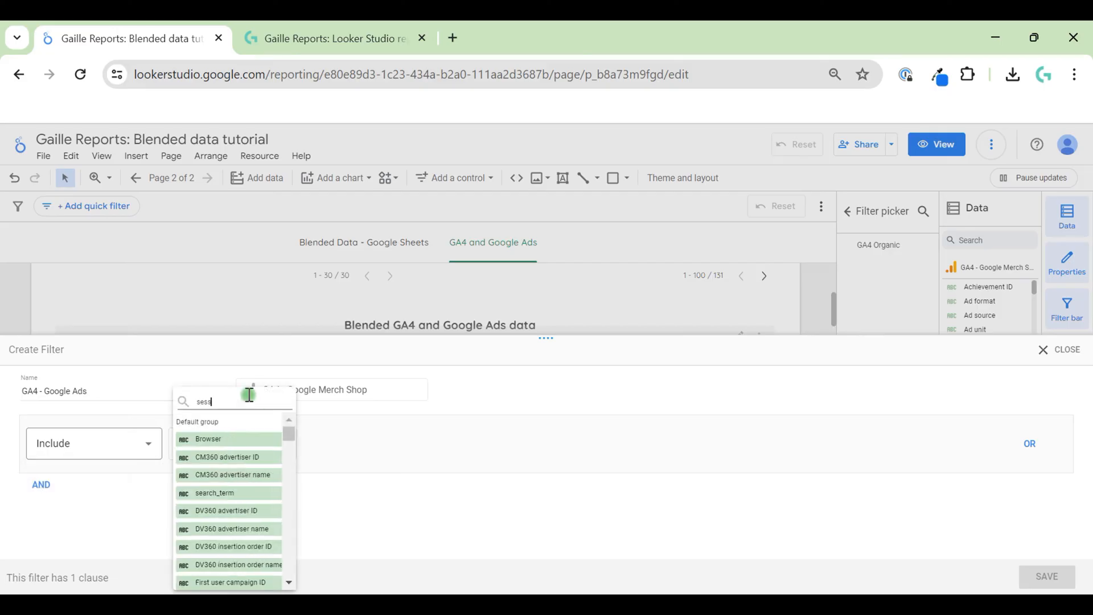
{"action": "type", "text": "ions so"}
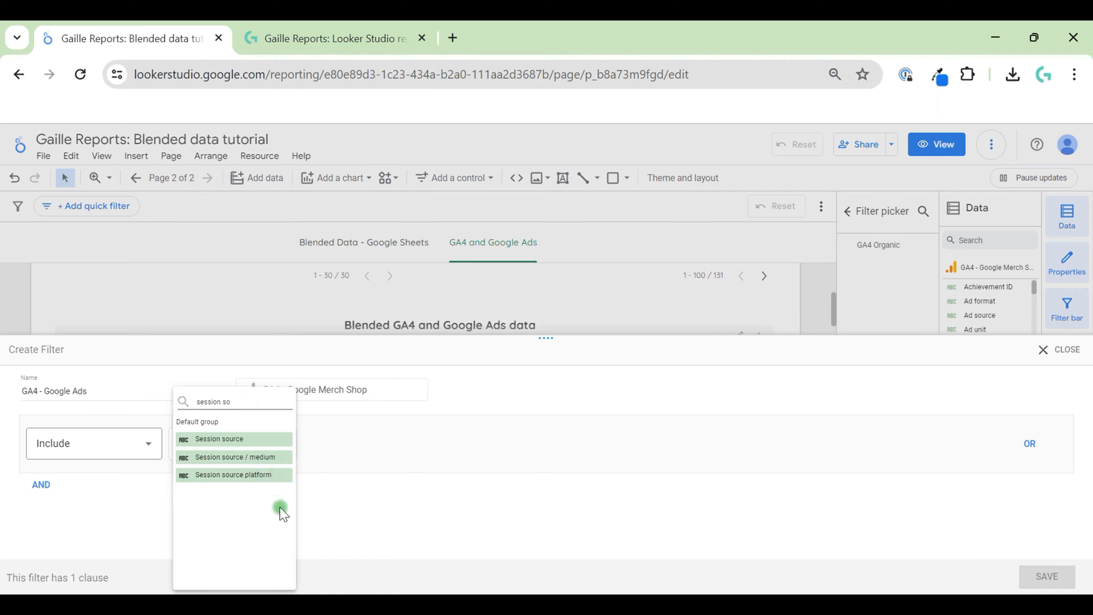
{"action": "left_click", "coordinate": [274, 456]}
{"action": "left_click", "coordinate": [422, 452]}
{"action": "left_click", "coordinate": [350, 286]}
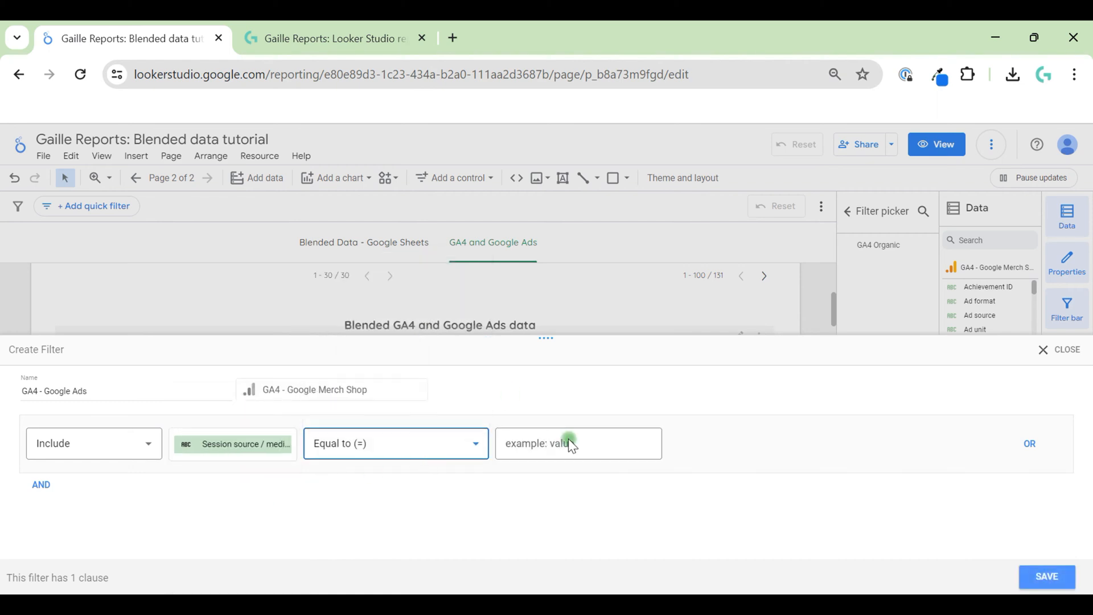
{"action": "left_click", "coordinate": [575, 443]}
{"action": "type", "text": "google / cpc"}
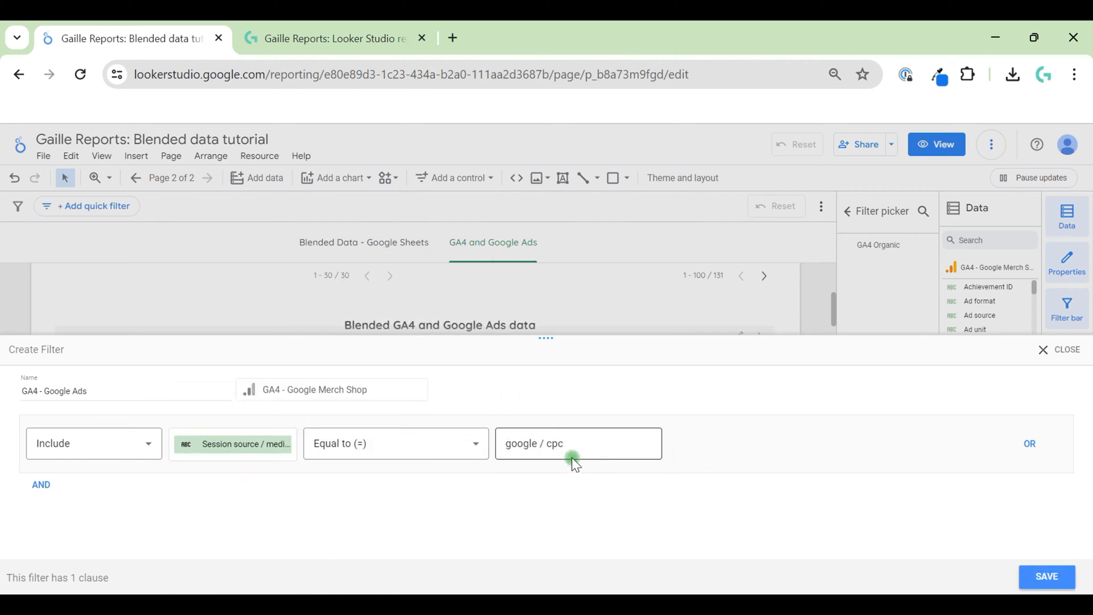
{"action": "left_click", "coordinate": [1047, 576]}
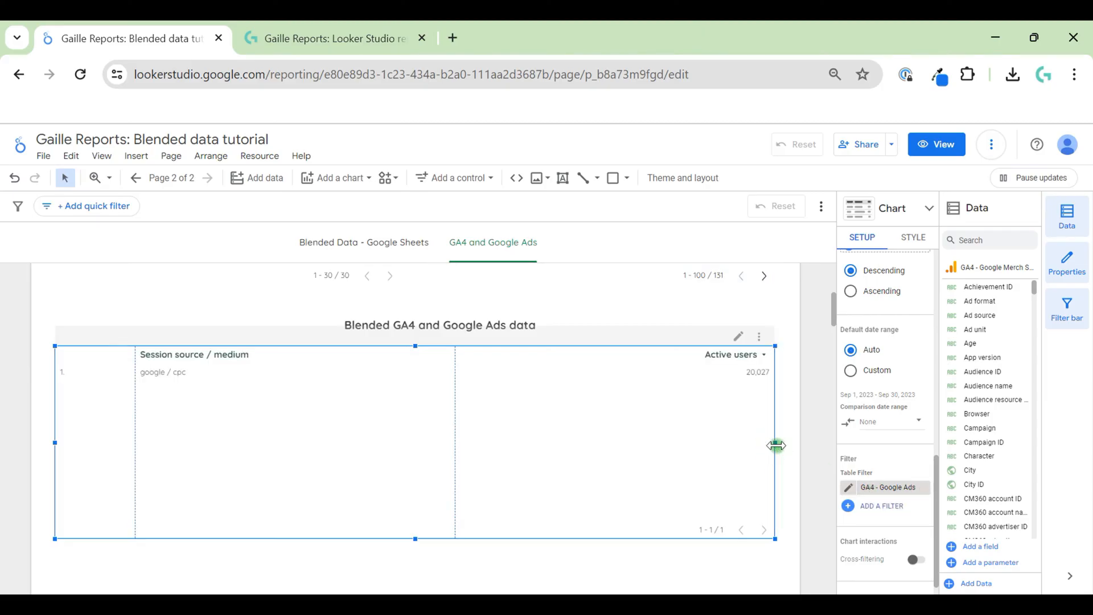
Step: Add Conversions as a second metric of the filtered table, after Active users
{"action": "scroll", "coordinate": [921, 418], "scroll_direction": "up", "scroll_amount": 10}
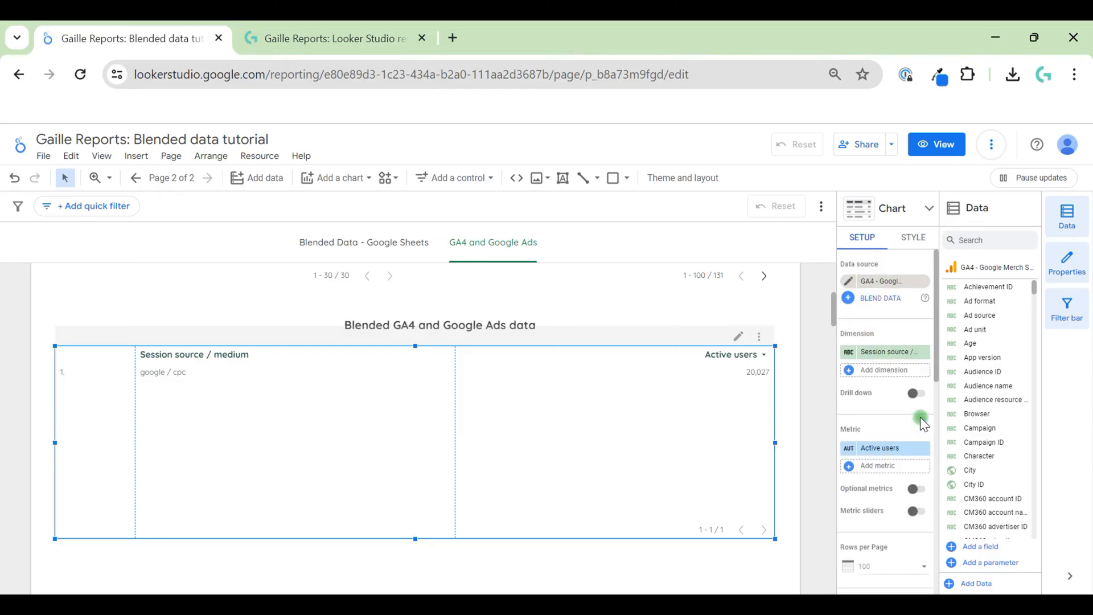
{"action": "left_click", "coordinate": [899, 466]}
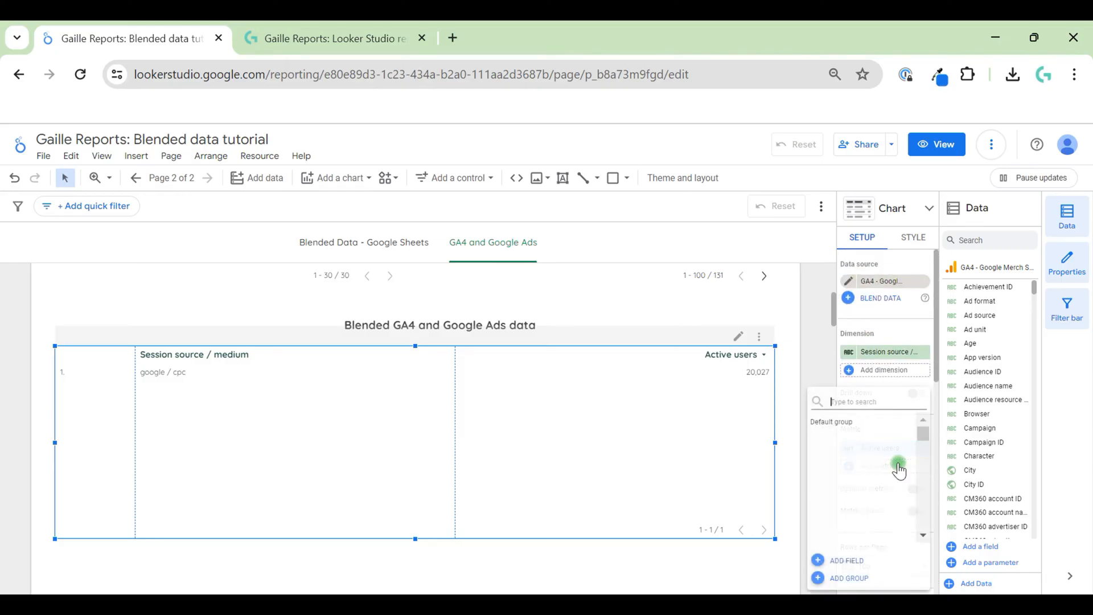
{"action": "type", "text": "conv"}
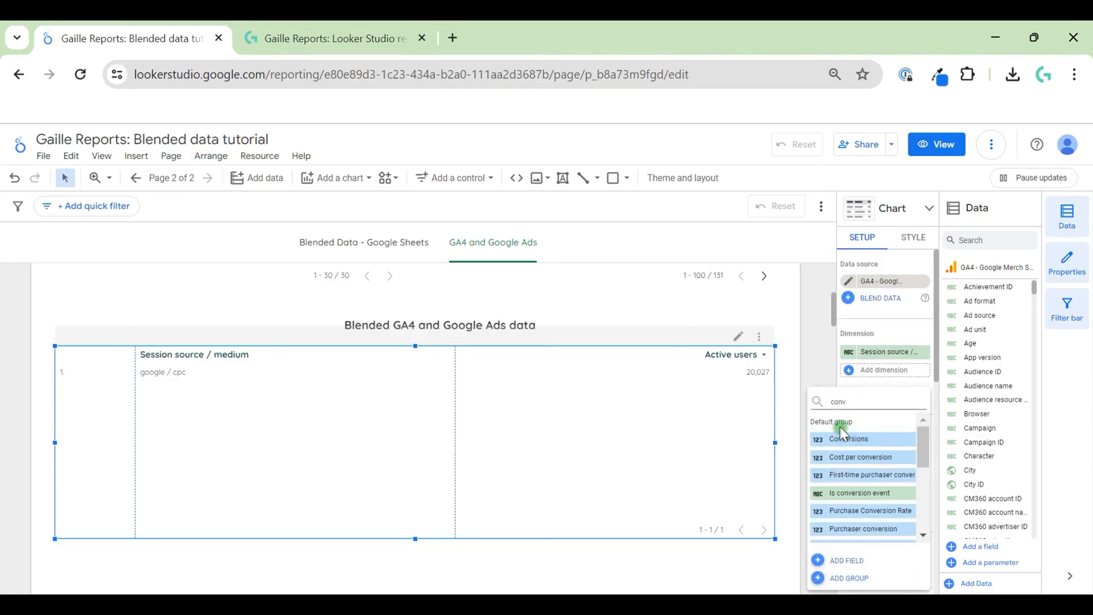
{"action": "left_click", "coordinate": [841, 436]}
Step: Add Total revenue as the table's third metric, after Conversions
{"action": "left_click", "coordinate": [898, 484]}
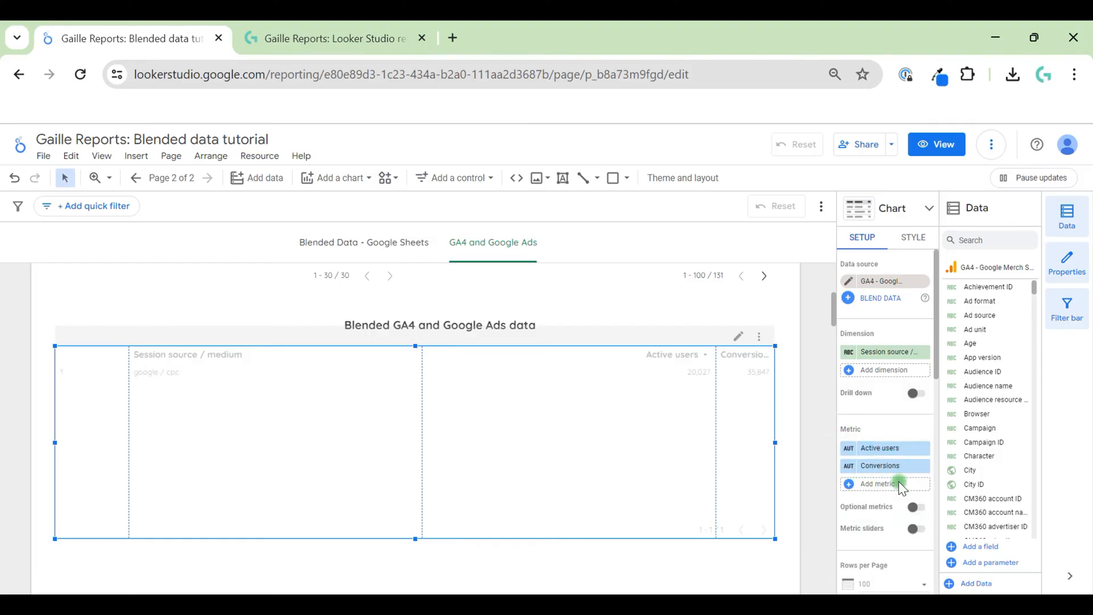
{"action": "type", "text": "tim"}
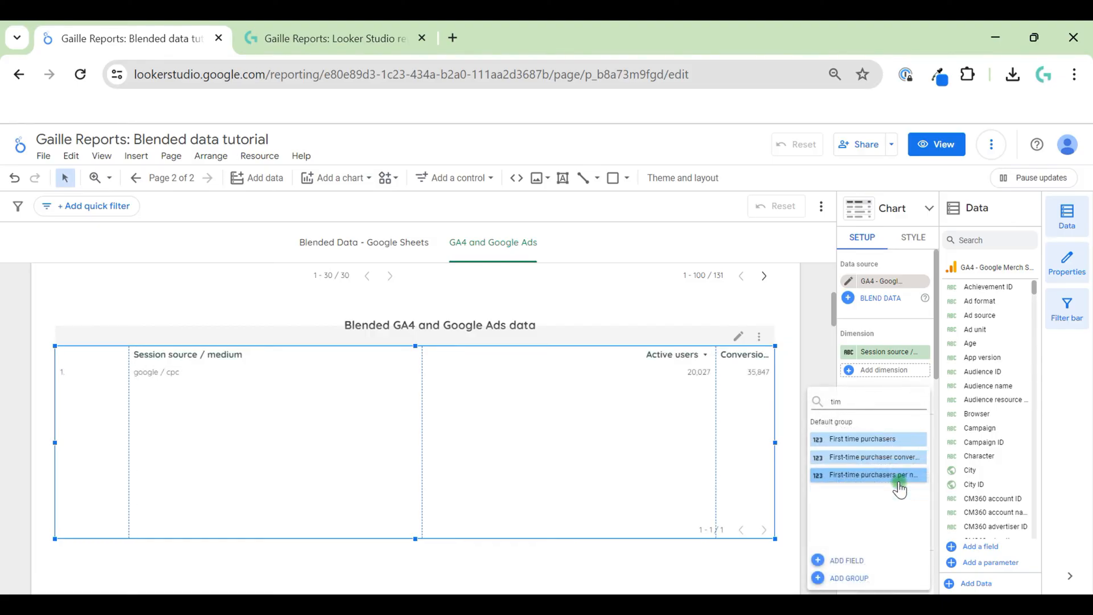
{"action": "key", "text": "BackSpace"}
{"action": "type", "text": "avg"}
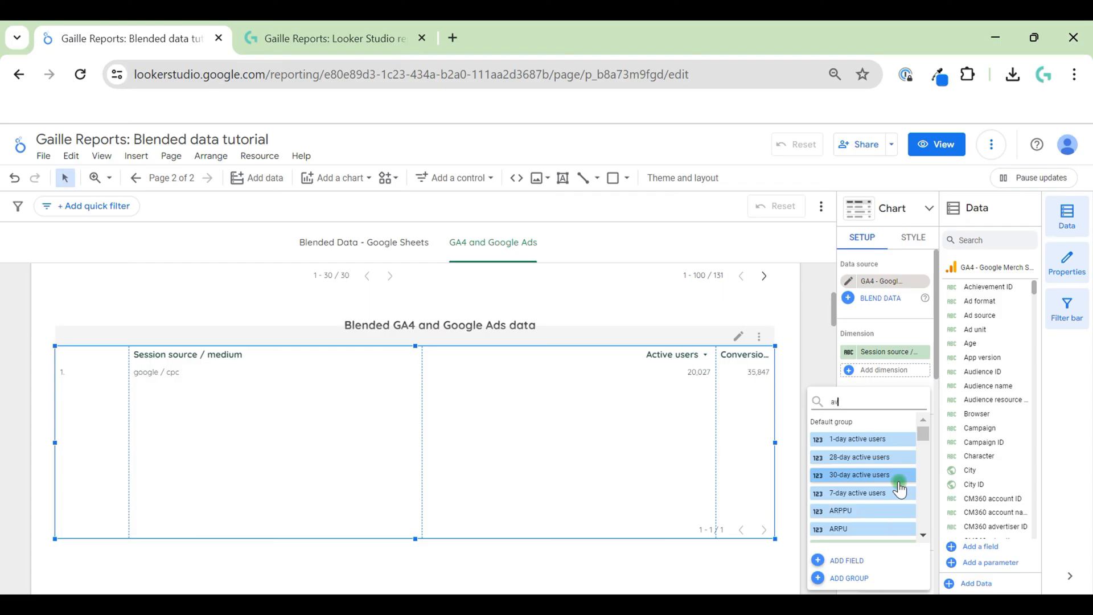
{"action": "key", "text": "BackSpace"}
{"action": "key", "text": "BackSpace"}
{"action": "key", "text": "BackSpace"}
{"action": "type", "text": "reve"}
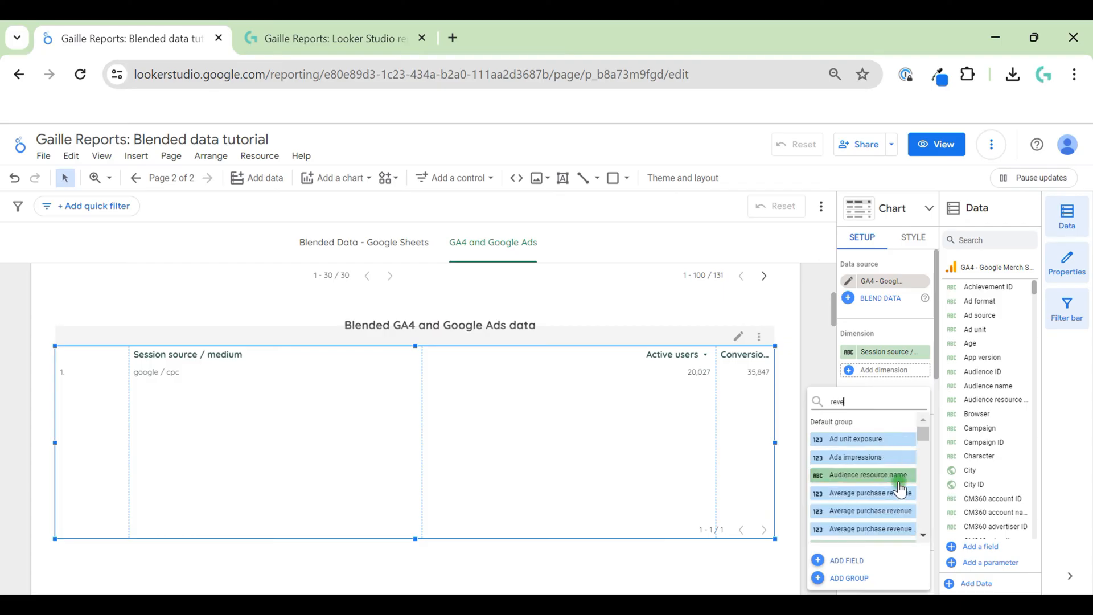
{"action": "scroll", "coordinate": [897, 490], "scroll_direction": "down", "scroll_amount": 2}
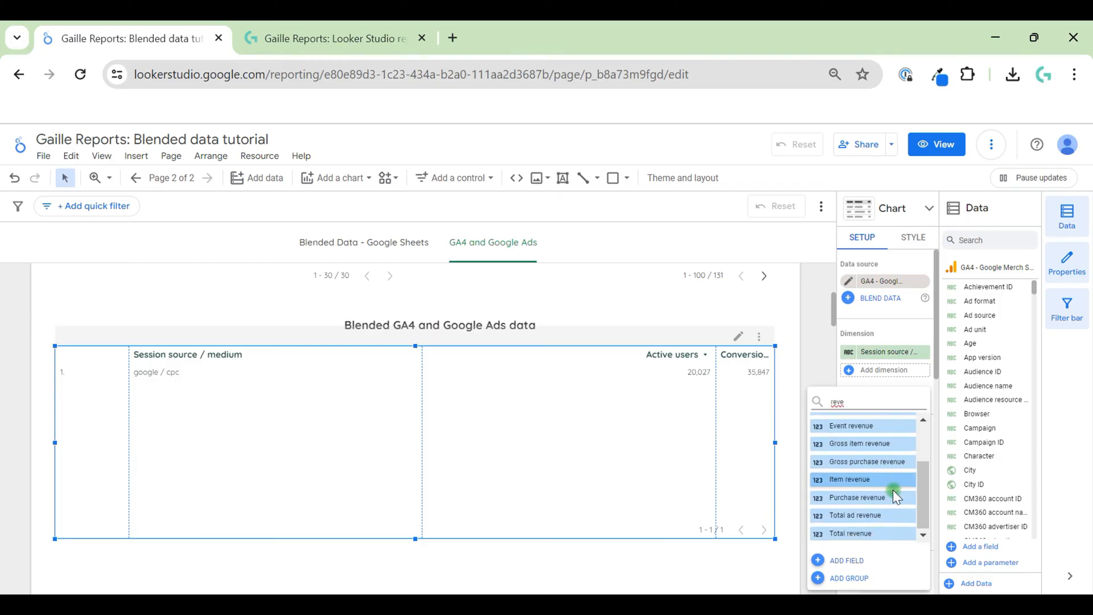
{"action": "left_click", "coordinate": [890, 530]}
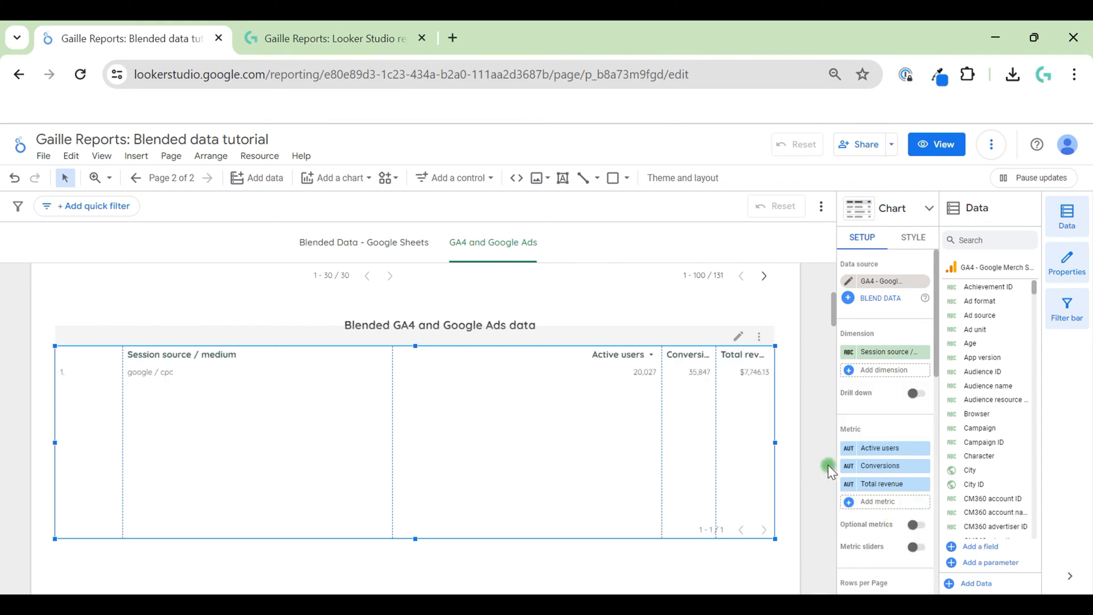
Step: Turn on text wrapping for the table's header and return to its setup options
{"action": "right_click", "coordinate": [574, 426]}
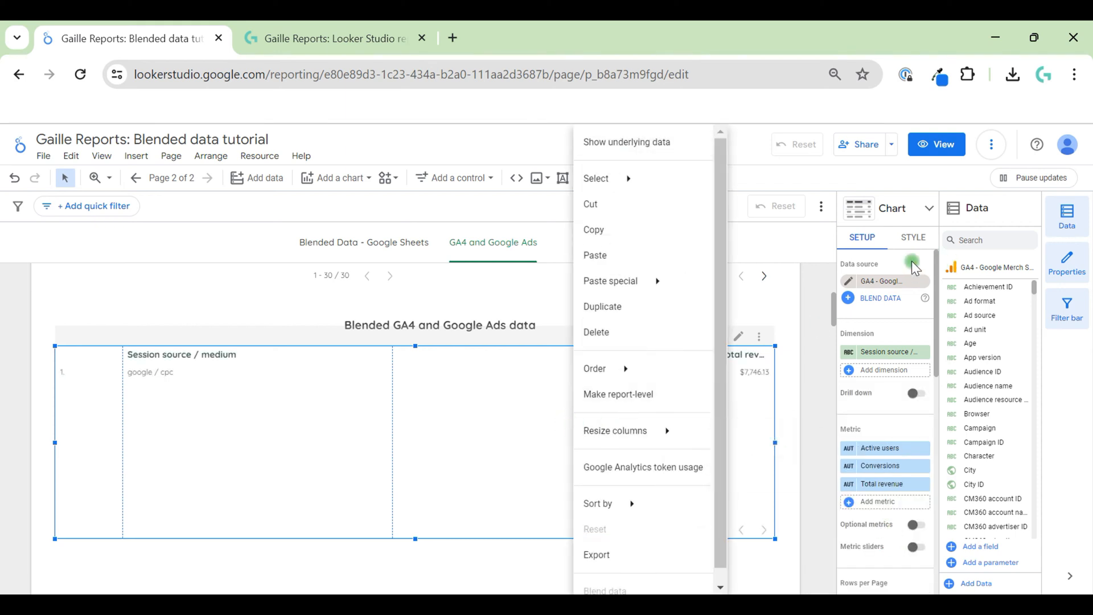
{"action": "left_click", "coordinate": [914, 238]}
{"action": "left_click", "coordinate": [914, 236]}
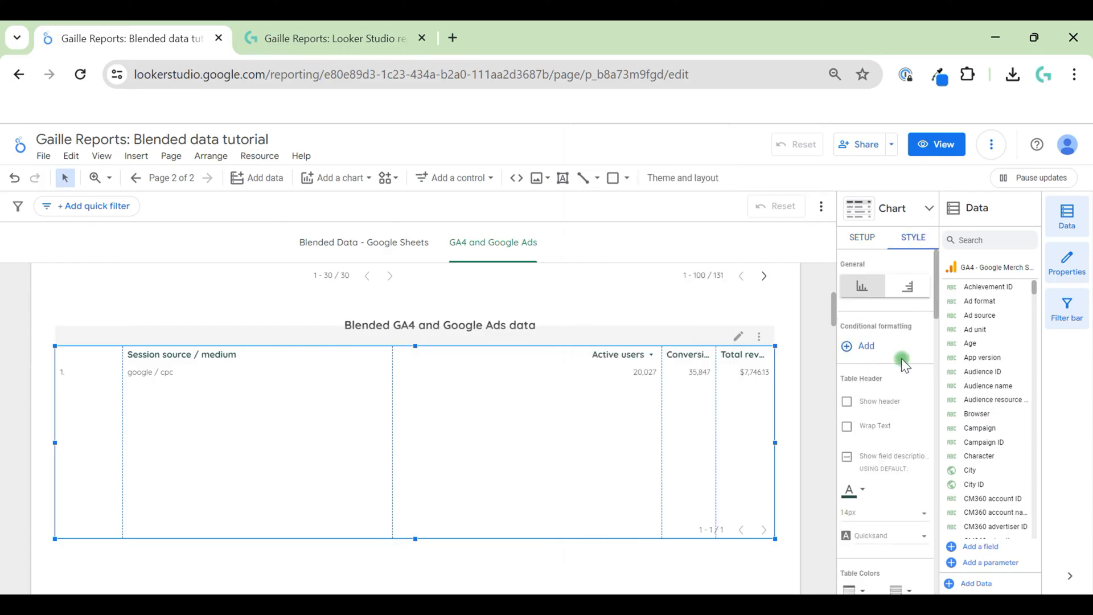
{"action": "left_click", "coordinate": [848, 426]}
{"action": "left_click", "coordinate": [863, 237]}
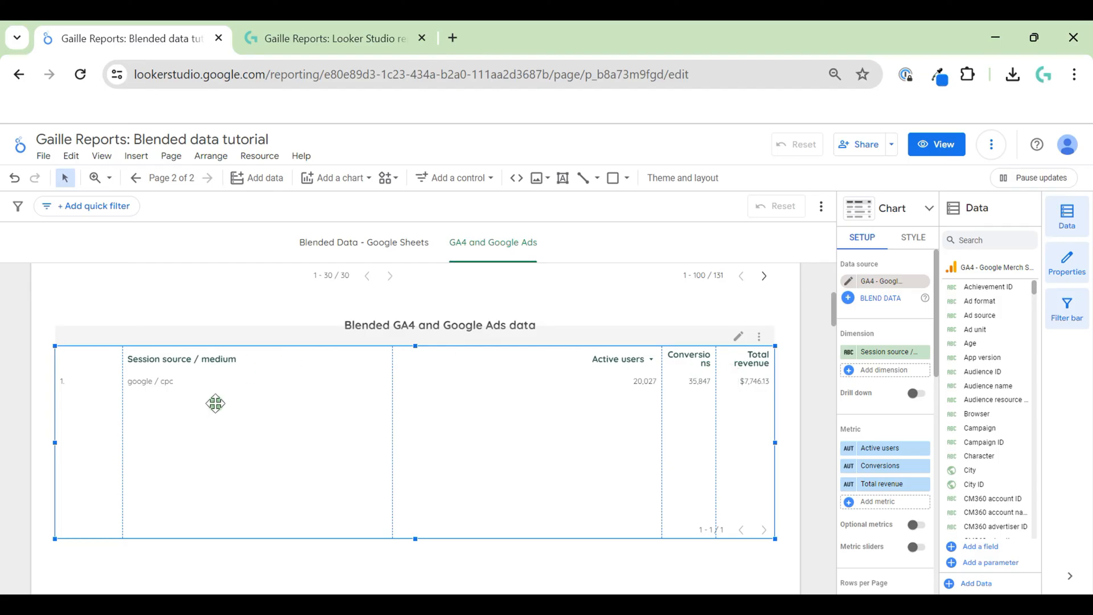
Step: Change the table's dimension from Session source / medium to Date
{"action": "left_click", "coordinate": [913, 363]}
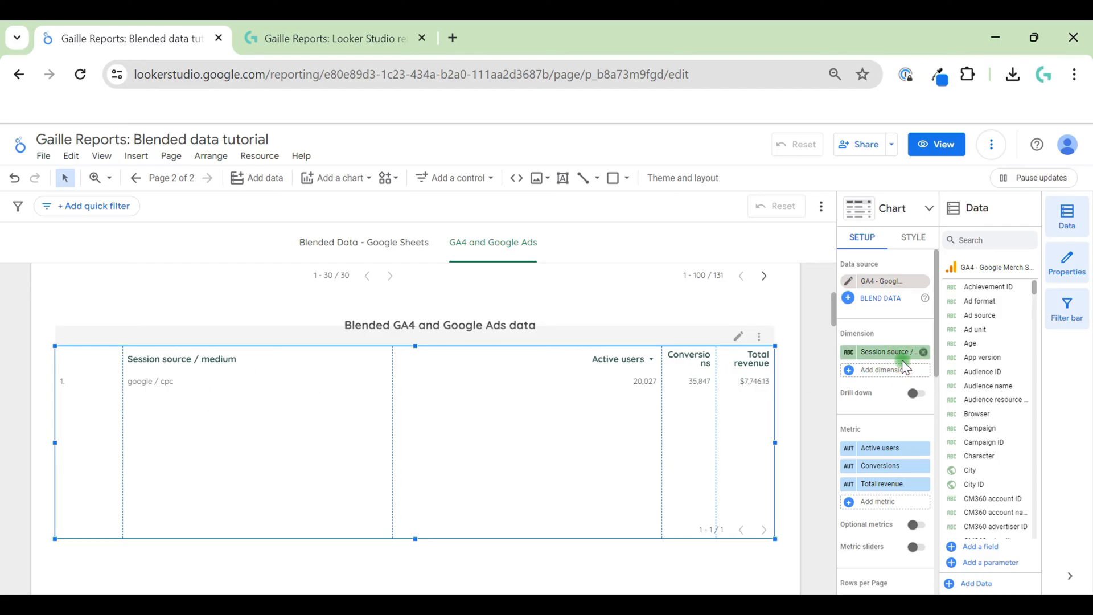
{"action": "left_click", "coordinate": [908, 354]}
{"action": "left_click", "coordinate": [894, 315]}
{"action": "left_click", "coordinate": [901, 351]}
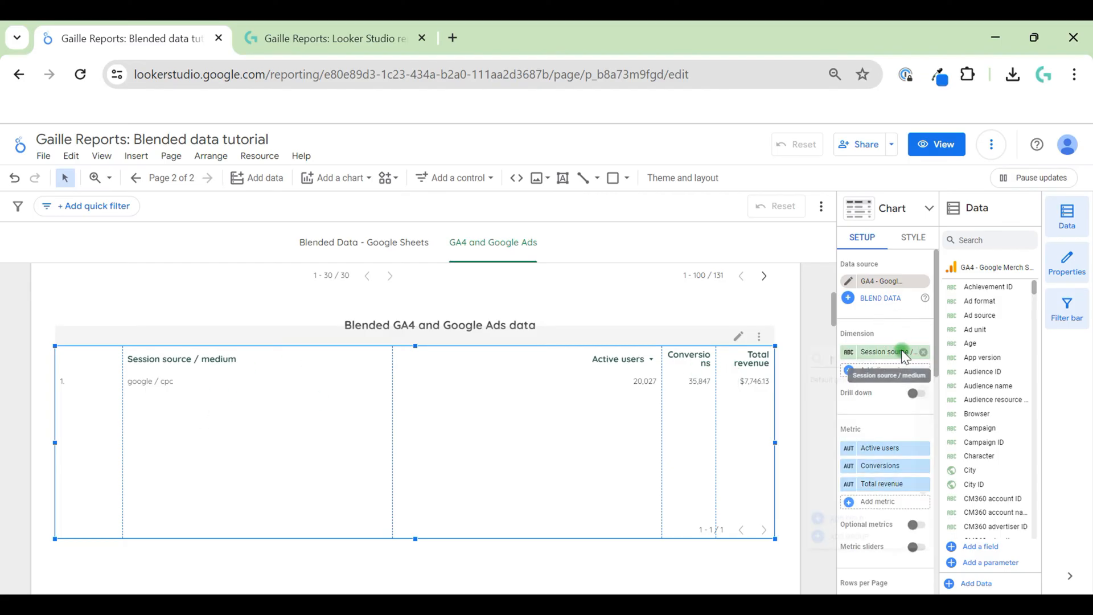
{"action": "type", "text": "date"}
{"action": "left_click", "coordinate": [879, 397]}
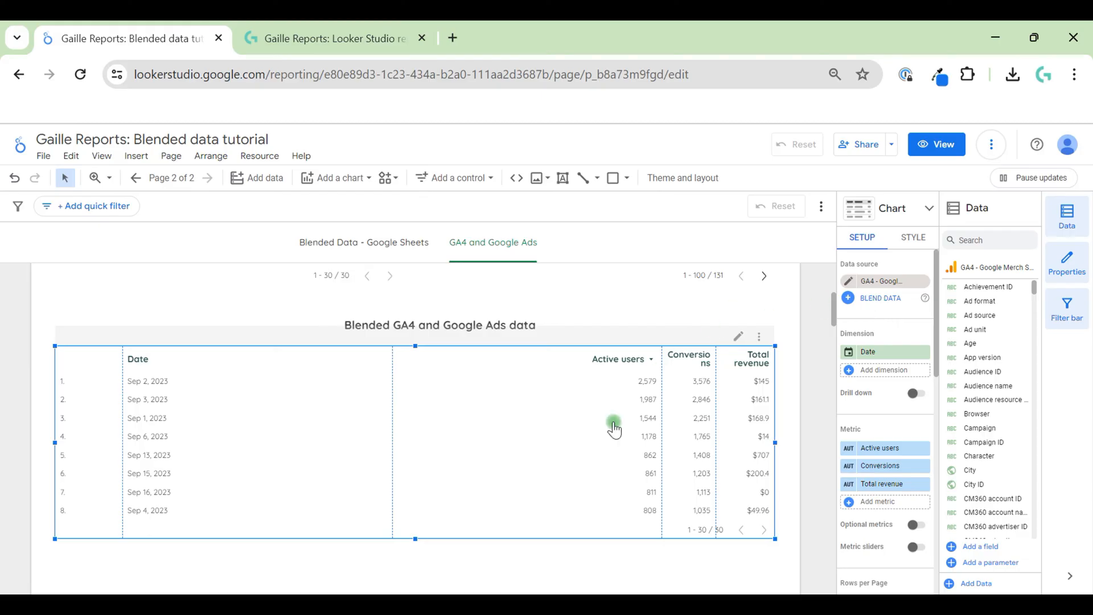
Step: Start a data blend from the Date table and name its first table GA$
{"action": "left_click", "coordinate": [890, 305]}
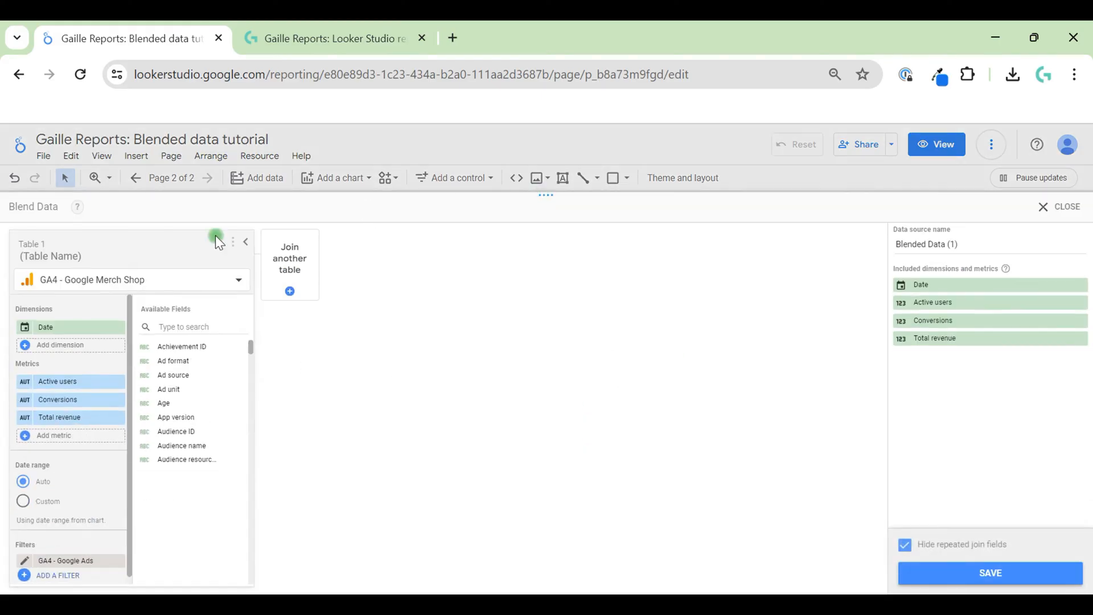
{"action": "left_click", "coordinate": [33, 256]}
{"action": "type", "text": "GA$"}
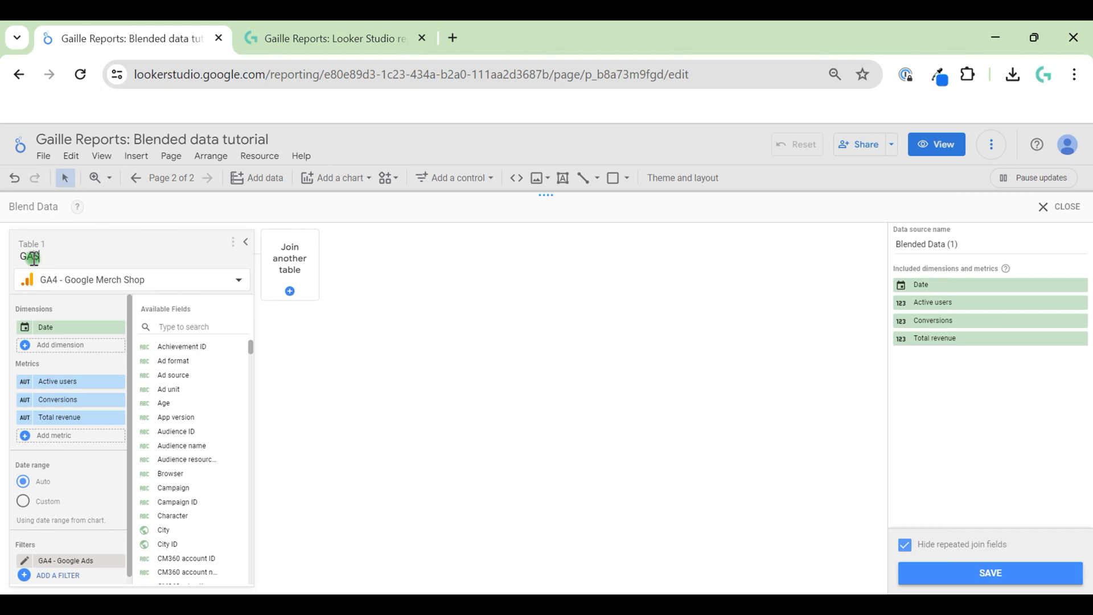
Step: Join the [Sample] Google Ads data source as the blend's second table and name it Google Ads
{"action": "left_click", "coordinate": [293, 256]}
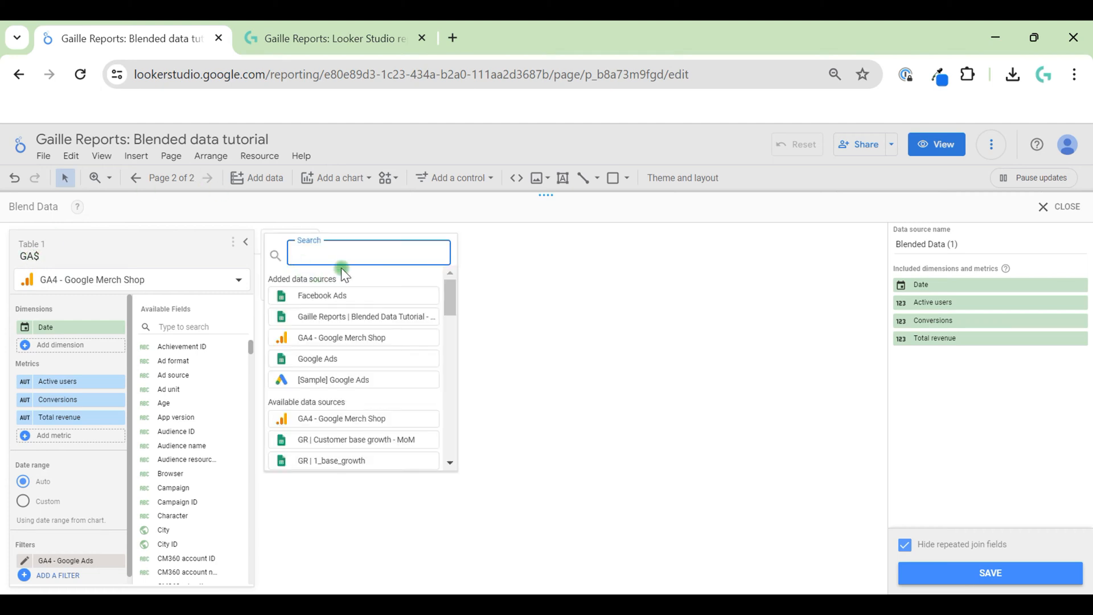
{"action": "left_click", "coordinate": [364, 379]}
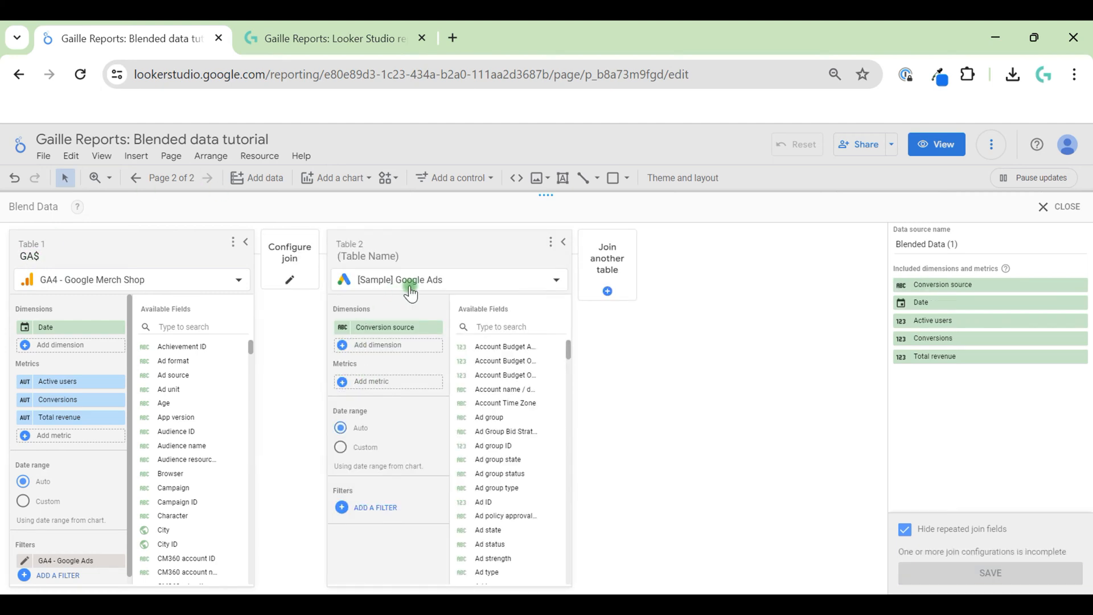
{"action": "left_click", "coordinate": [416, 263]}
{"action": "type", "text": "Google Ads"}
Step: Replace the Google Ads table's Conversion source dimension with Day
{"action": "left_click", "coordinate": [384, 328]}
{"action": "type", "text": "dat"}
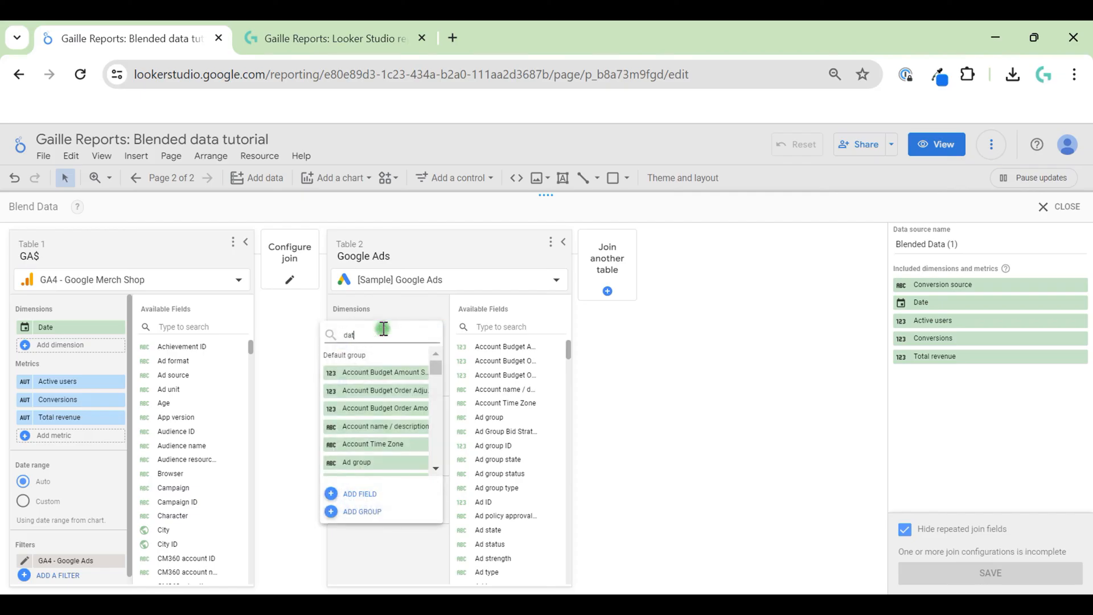
{"action": "type", "text": "e"}
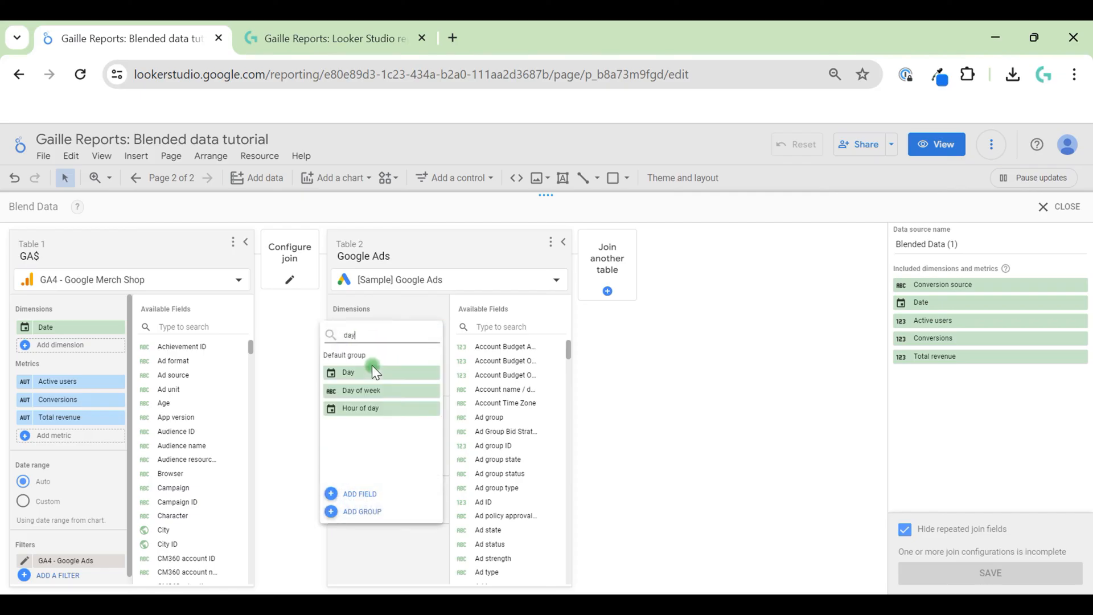
{"action": "left_click", "coordinate": [371, 368]}
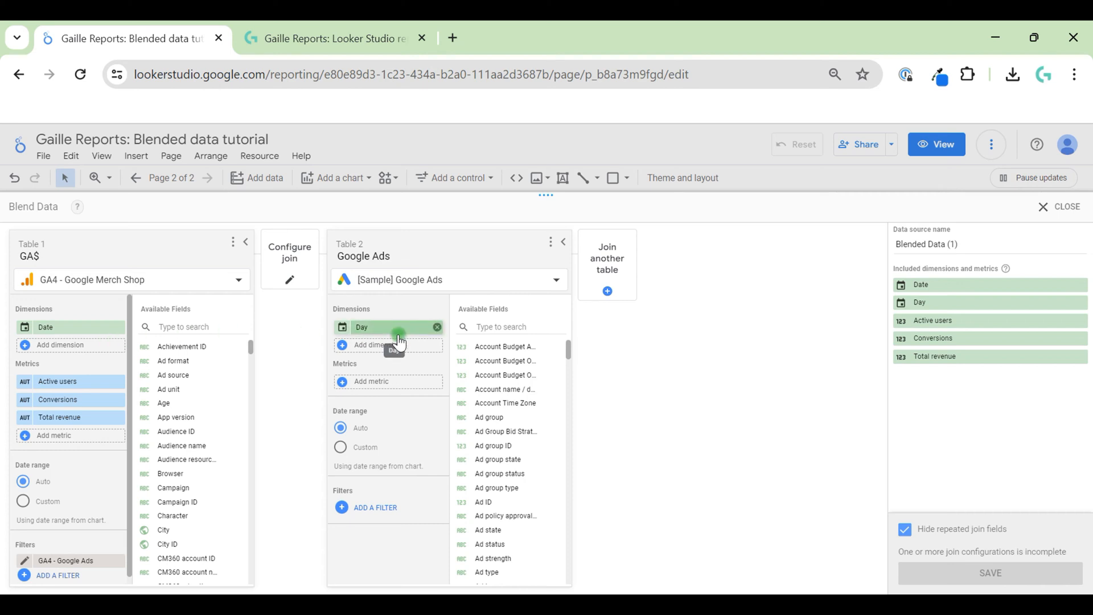
Step: Add Cost, Impressions and Clicks as metrics of the Google Ads table in the blend
{"action": "left_click", "coordinate": [393, 385]}
{"action": "type", "text": "cost"}
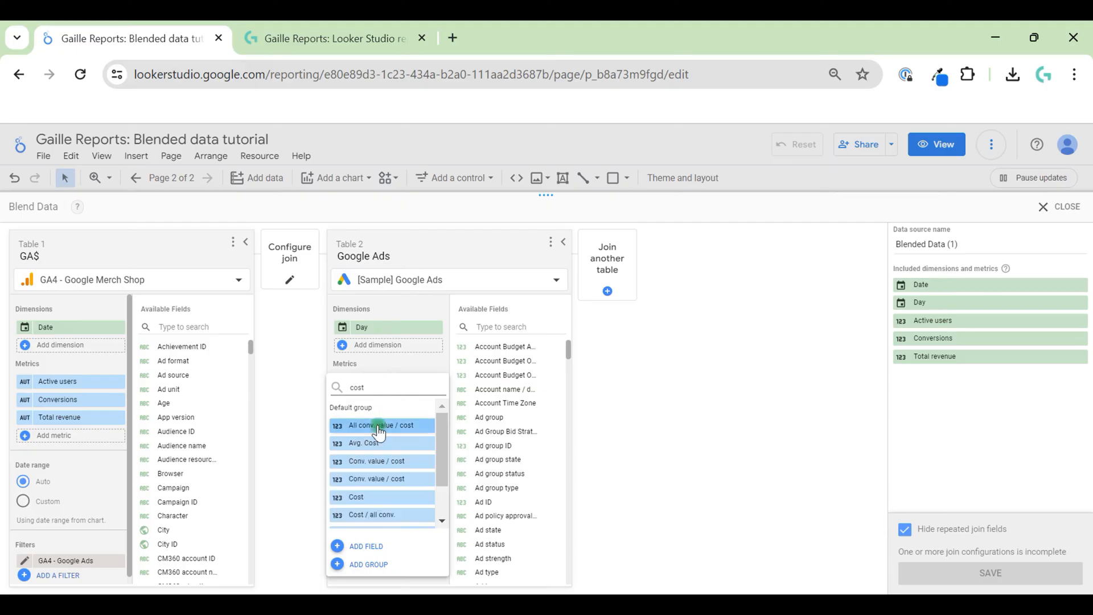
{"action": "left_click", "coordinate": [406, 505]}
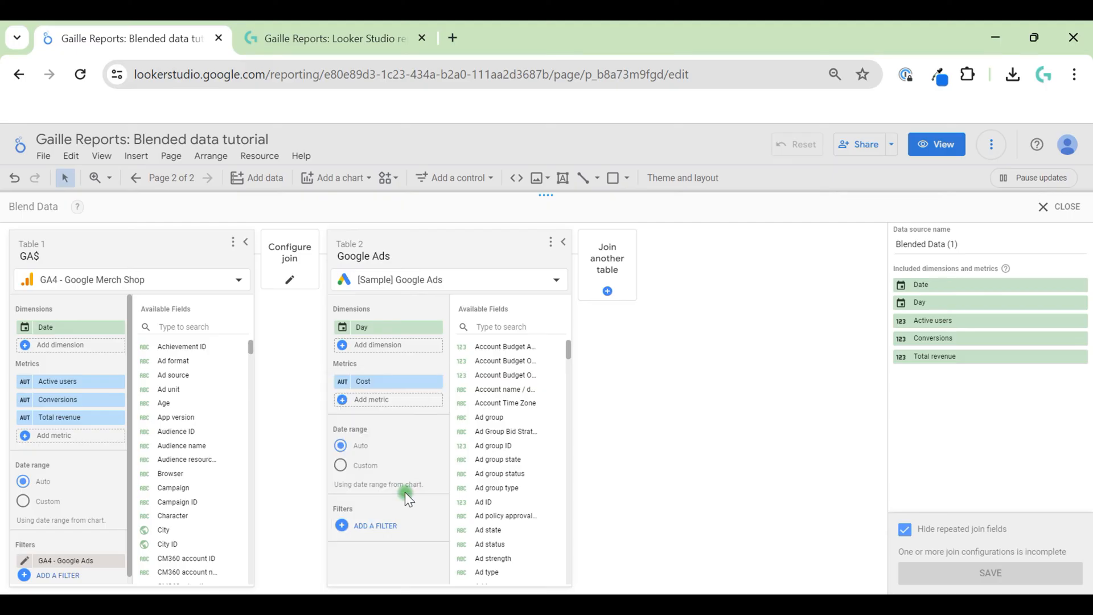
{"action": "left_click", "coordinate": [383, 401]}
{"action": "type", "text": "imoe"}
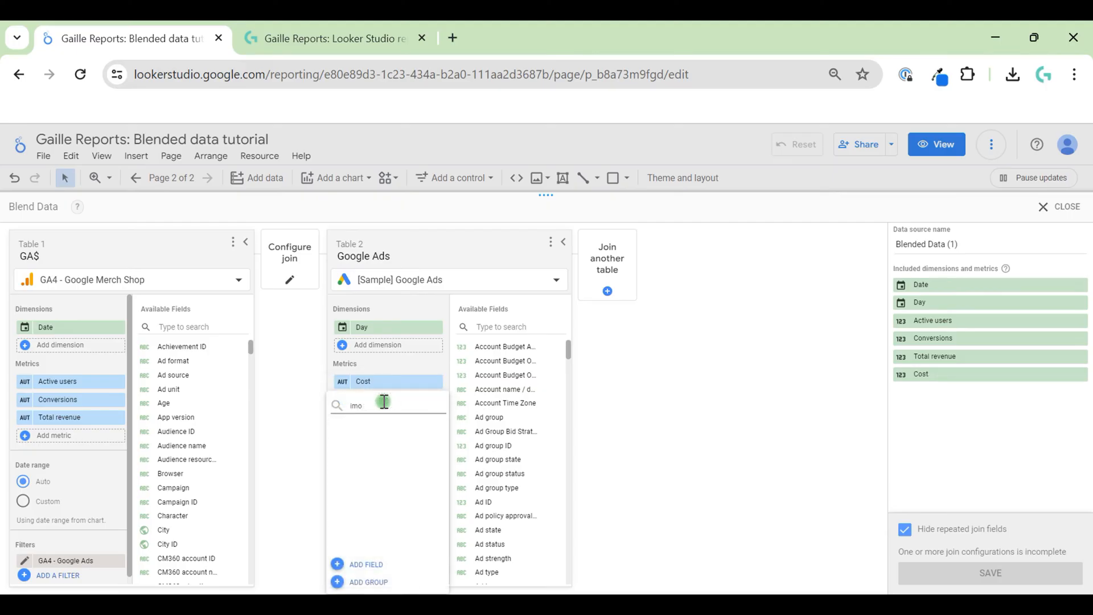
{"action": "key", "text": "BackSpace"}
{"action": "type", "text": "pr"}
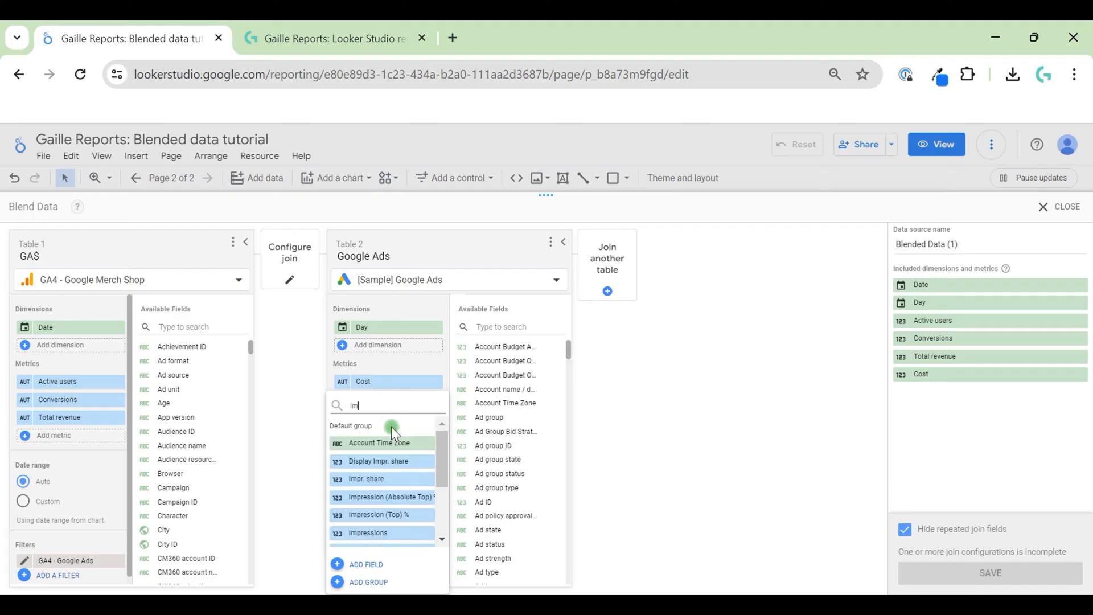
{"action": "left_click", "coordinate": [393, 515]}
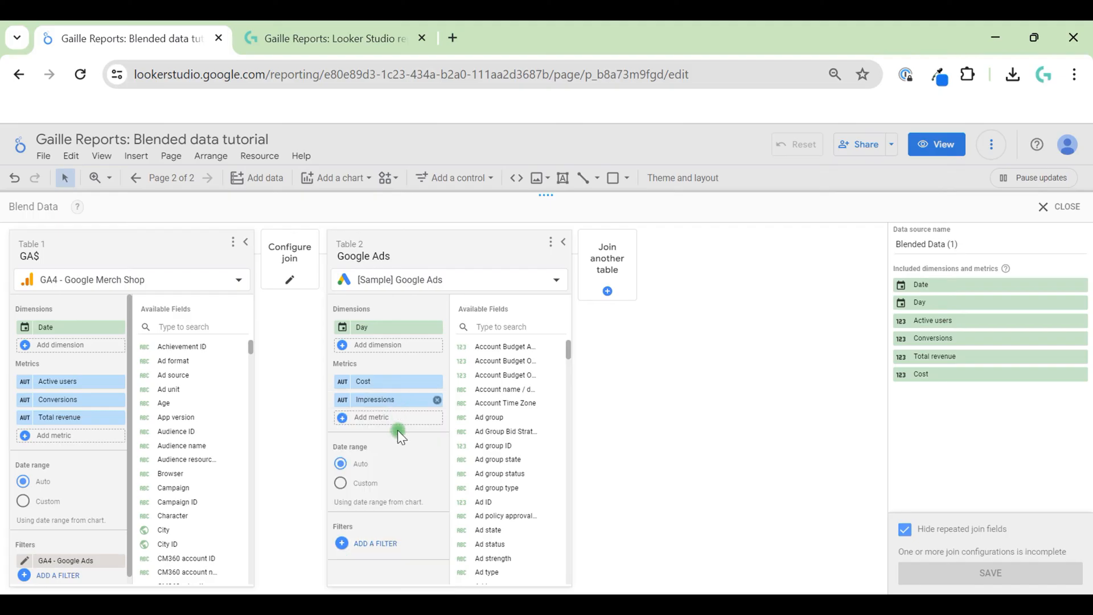
{"action": "left_click", "coordinate": [412, 422]}
{"action": "type", "text": "clic"}
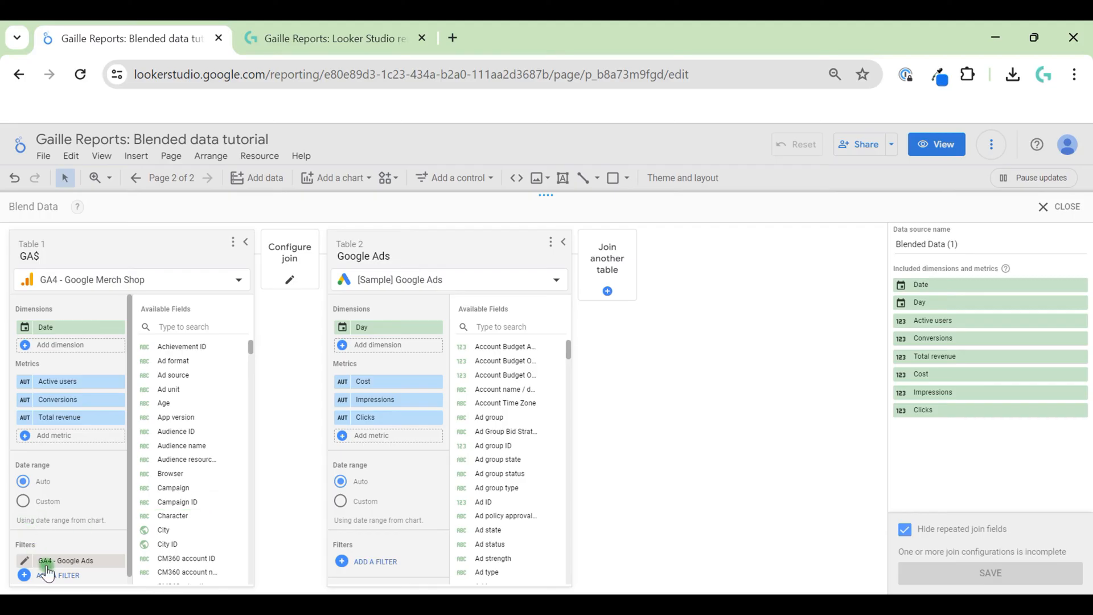
Step: Open the join configuration between the two tables and choose Full outer as the join operator
{"action": "scroll", "coordinate": [74, 563], "scroll_direction": "down", "scroll_amount": 1}
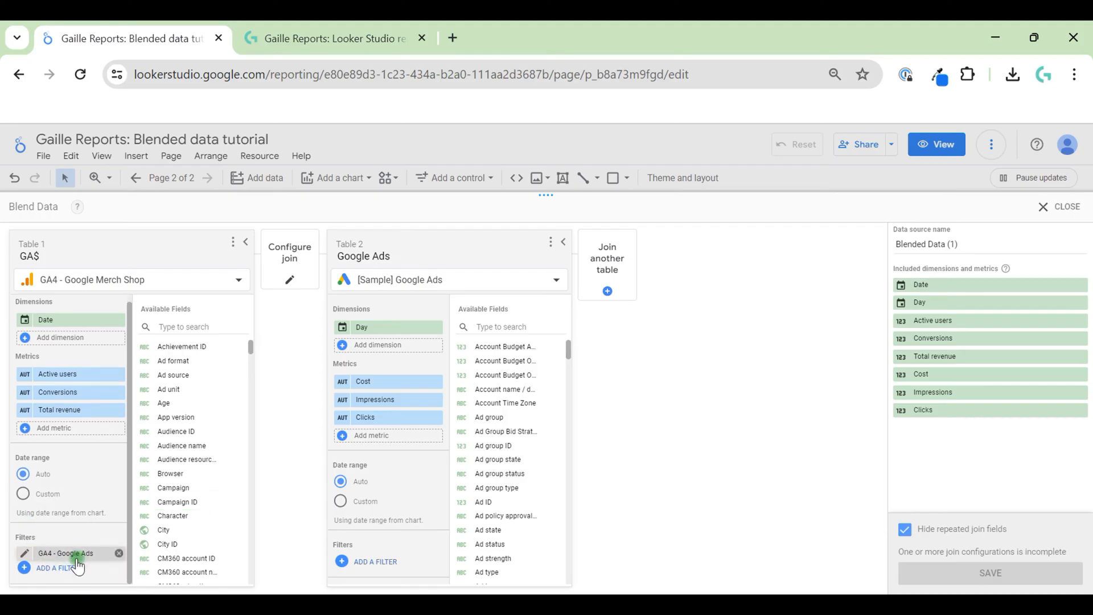
{"action": "scroll", "coordinate": [94, 387], "scroll_direction": "up", "scroll_amount": 1}
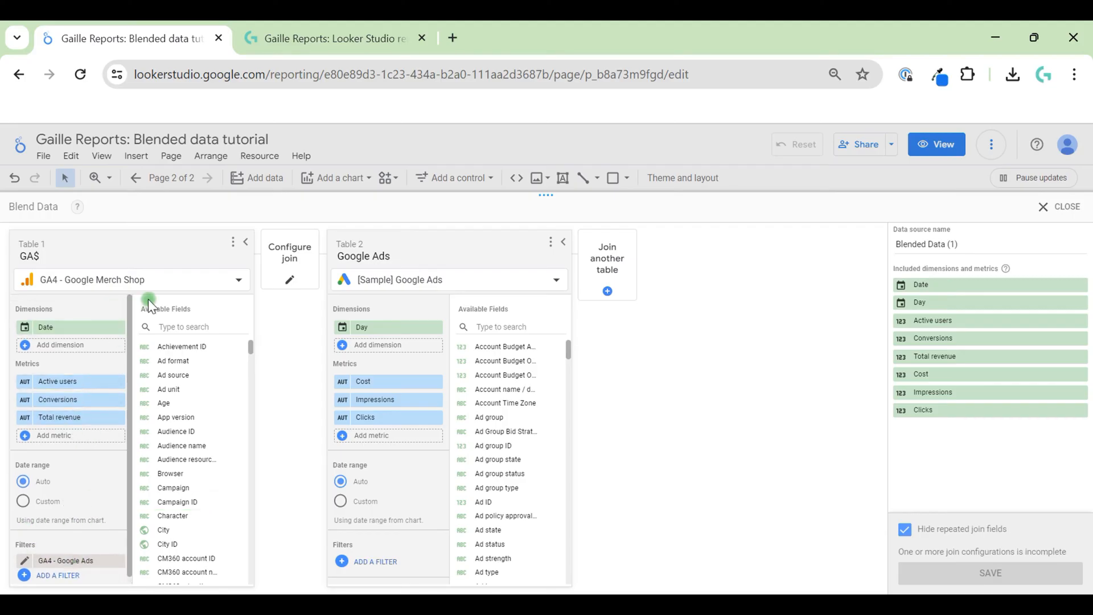
{"action": "left_click", "coordinate": [294, 281]}
{"action": "left_click", "coordinate": [625, 334]}
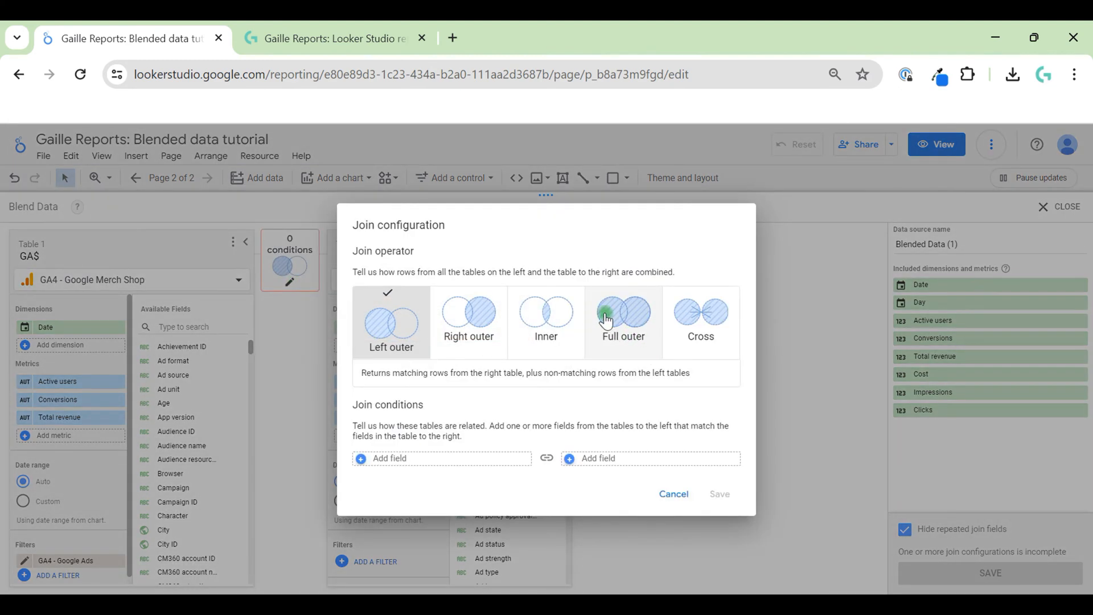
{"action": "left_click", "coordinate": [607, 320]}
{"action": "left_click", "coordinate": [495, 477]}
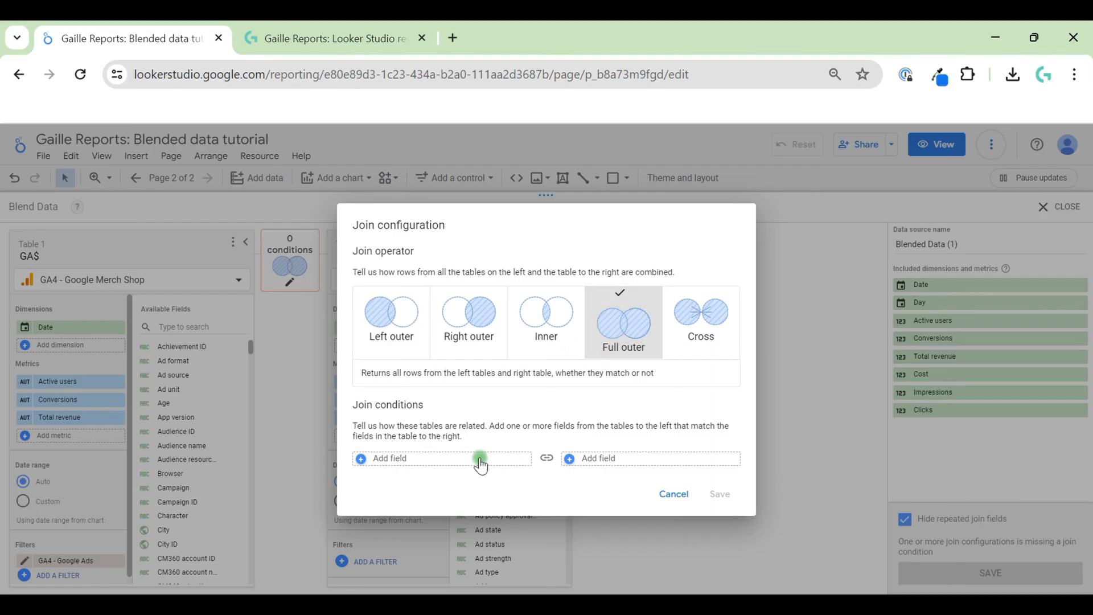
Step: Match Date from the first table with Day from Google Ads as the join condition and save the join
{"action": "left_click", "coordinate": [481, 459]}
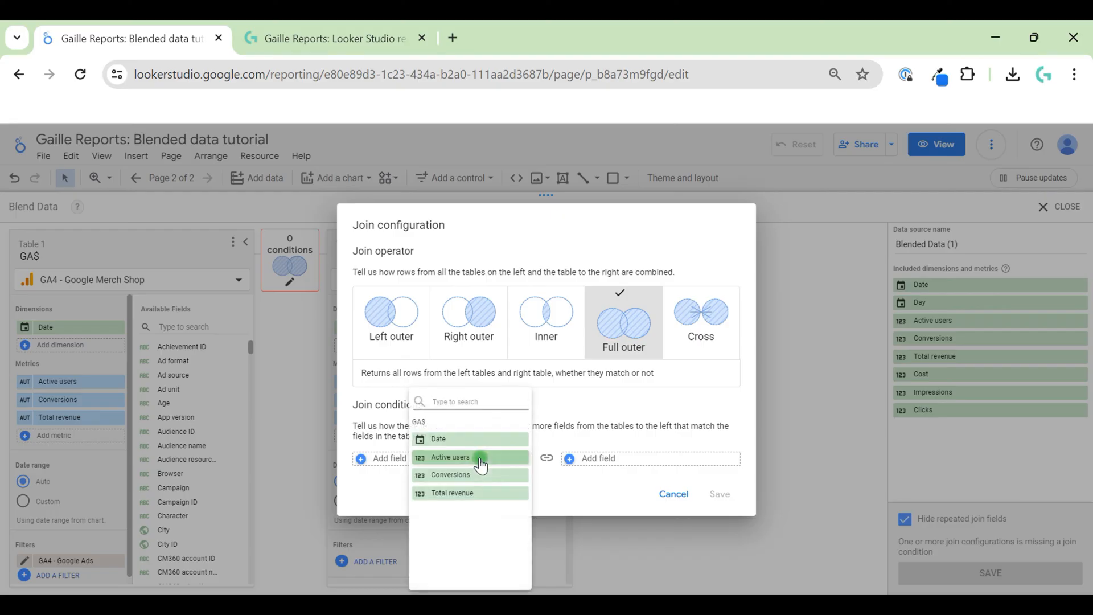
{"action": "left_click", "coordinate": [456, 438]}
{"action": "left_click", "coordinate": [658, 446]}
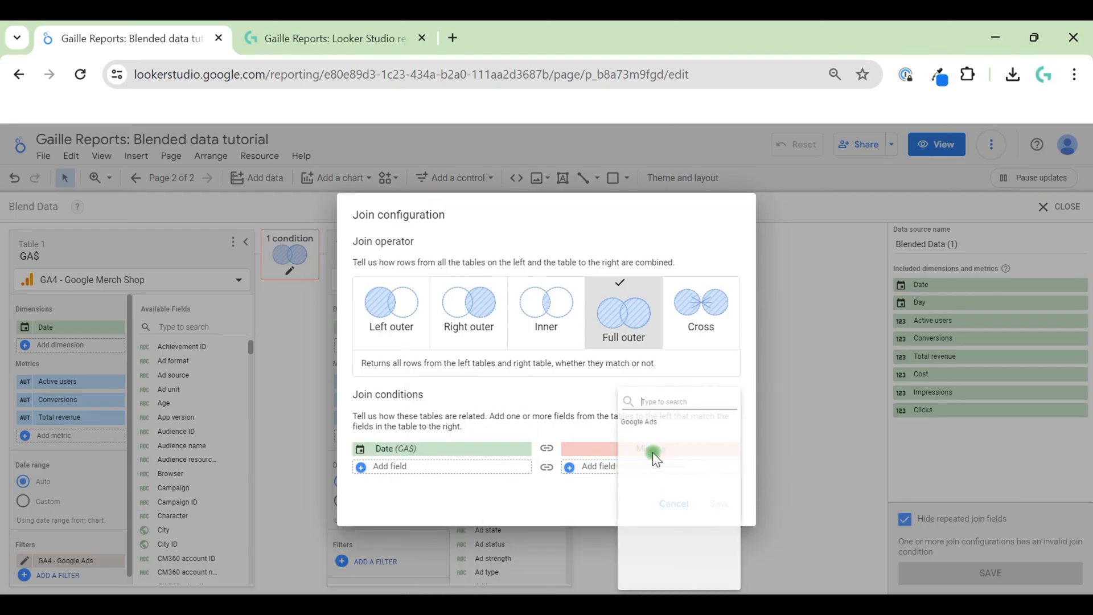
{"action": "left_click", "coordinate": [655, 439]}
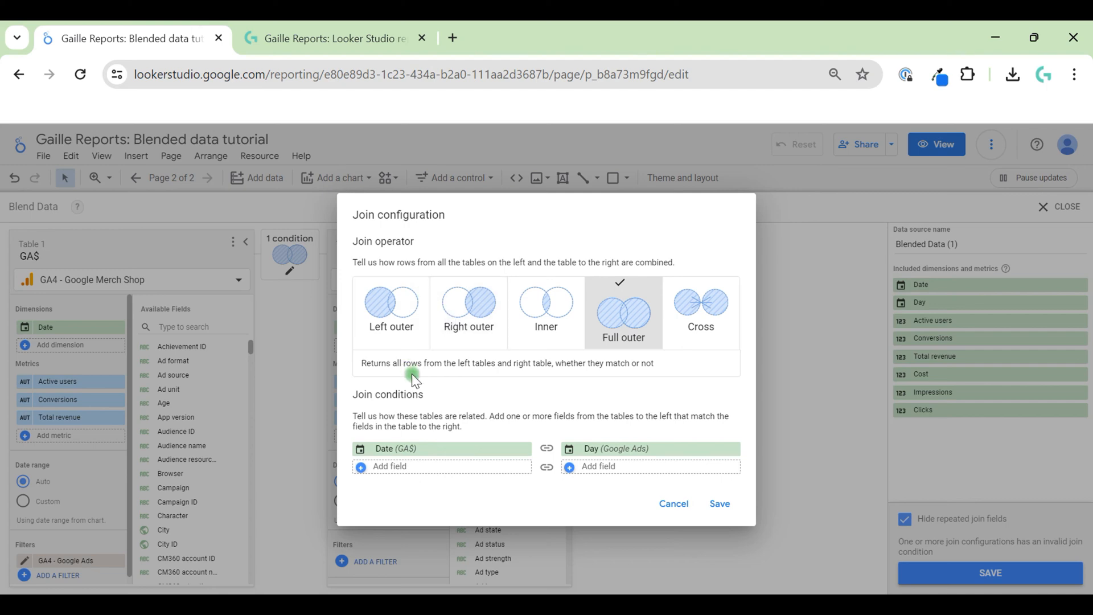
{"action": "left_click", "coordinate": [719, 504]}
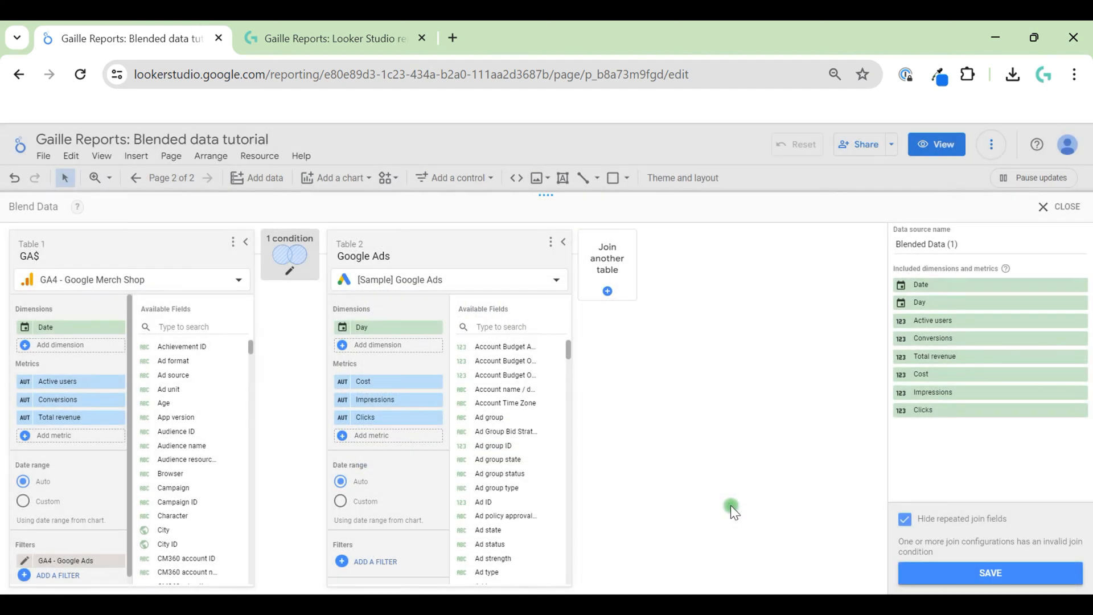
Step: Rename the first table GA4 and save the blend under the name GA4 & Google Ads by day
{"action": "left_click", "coordinate": [63, 257]}
{"action": "type", "text": "4"}
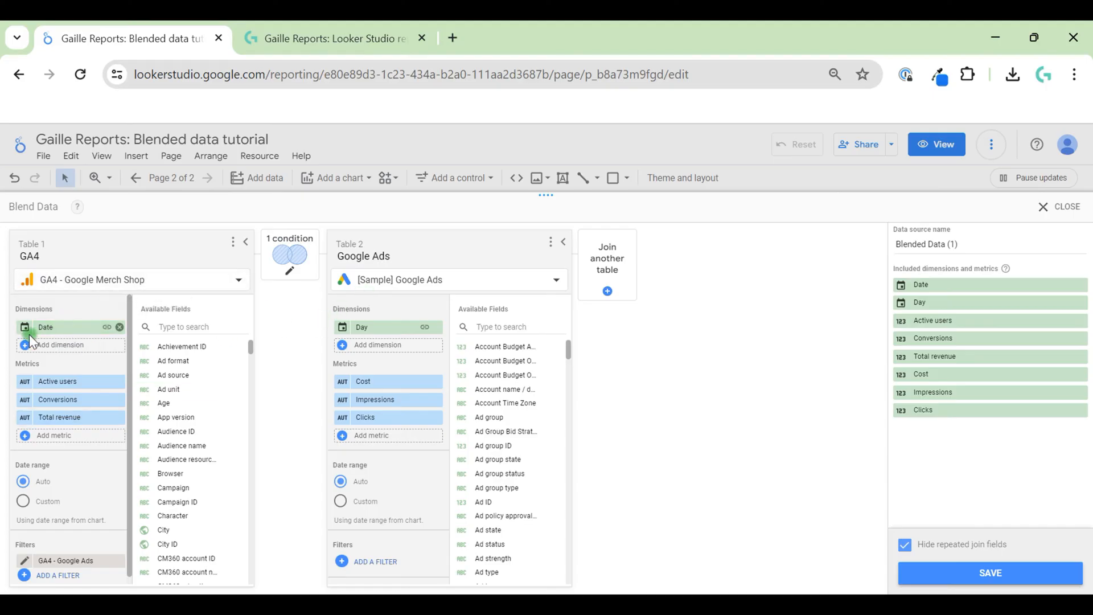
{"action": "triple_click", "coordinate": [968, 241]}
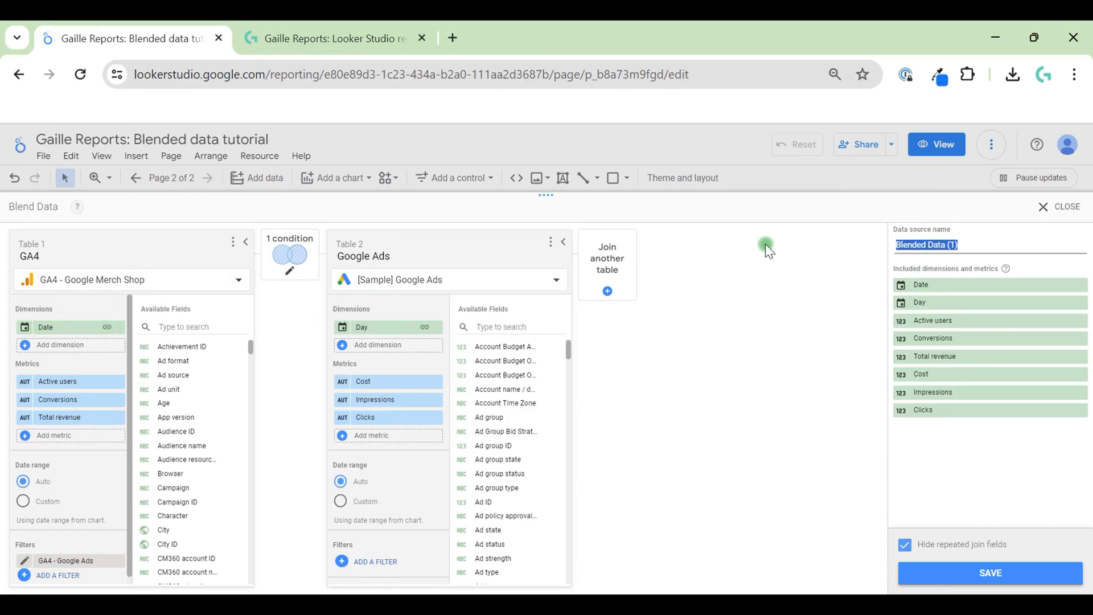
{"action": "type", "text": "GA4"}
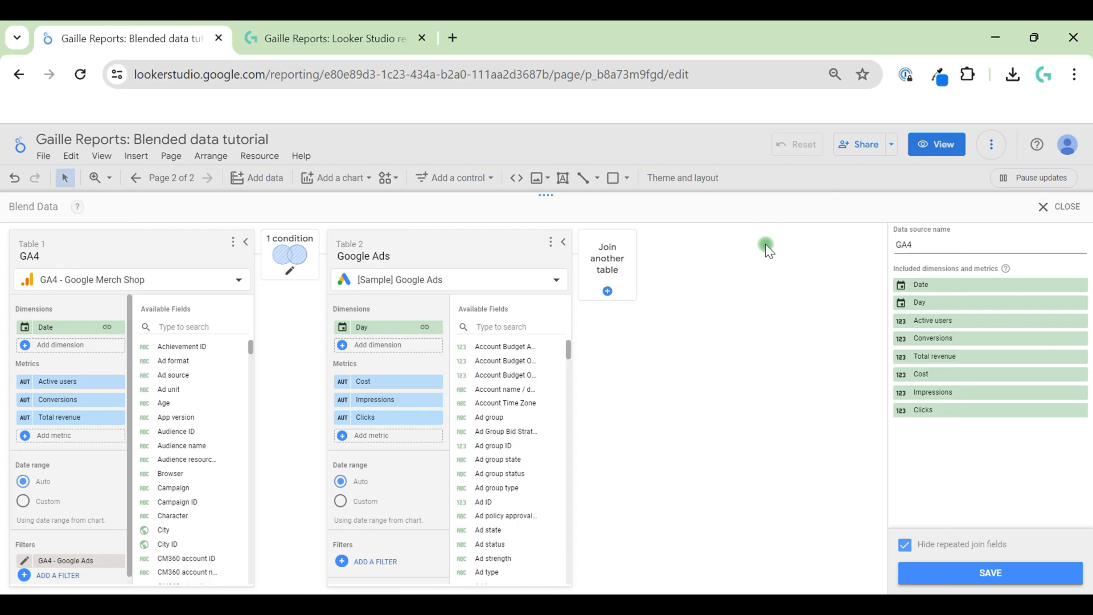
{"action": "type", "text": " & Google Ads by day"}
{"action": "left_click", "coordinate": [982, 574]}
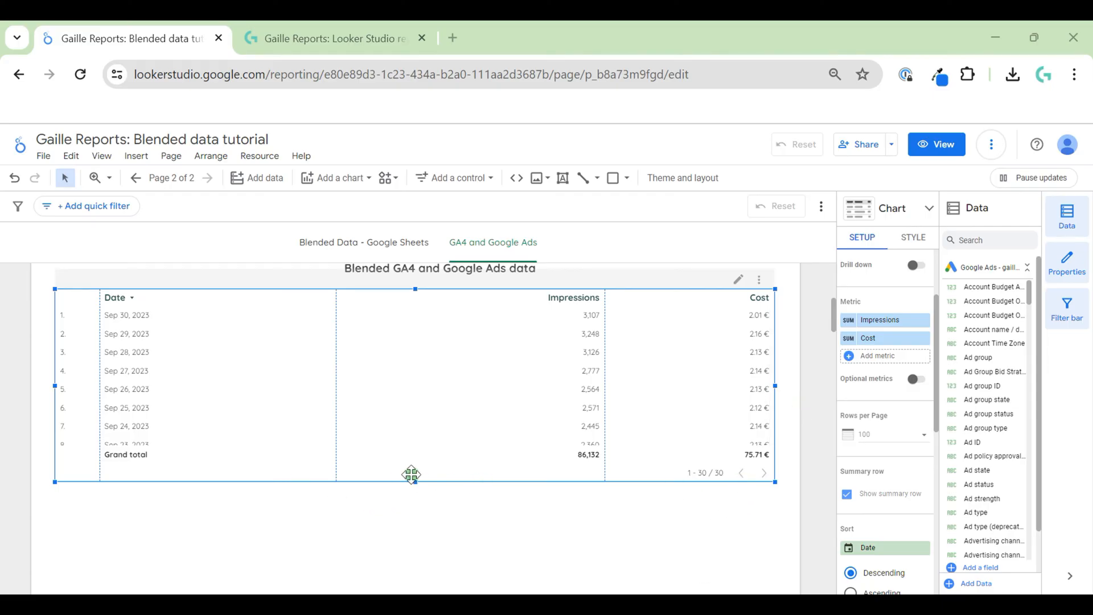
Step: Remove the Date dimension from the table under the Blended GA4 and Google Ads data heading
{"action": "scroll", "coordinate": [877, 334], "scroll_direction": "up", "scroll_amount": 1}
{"action": "scroll", "coordinate": [877, 335], "scroll_direction": "up", "scroll_amount": 3}
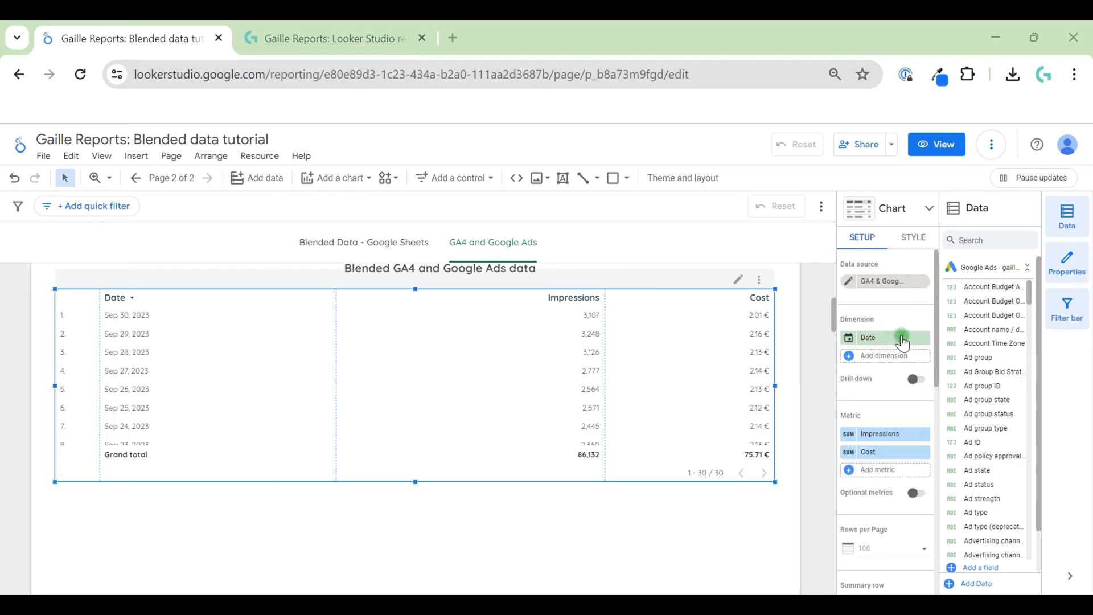
{"action": "left_click", "coordinate": [923, 337]}
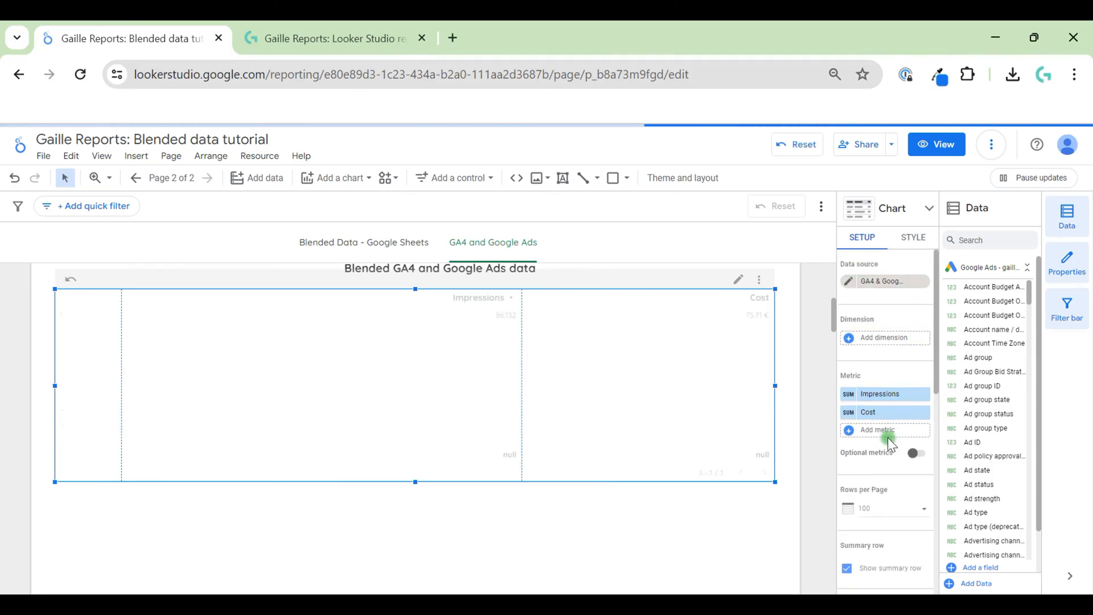
{"action": "left_click", "coordinate": [890, 440]}
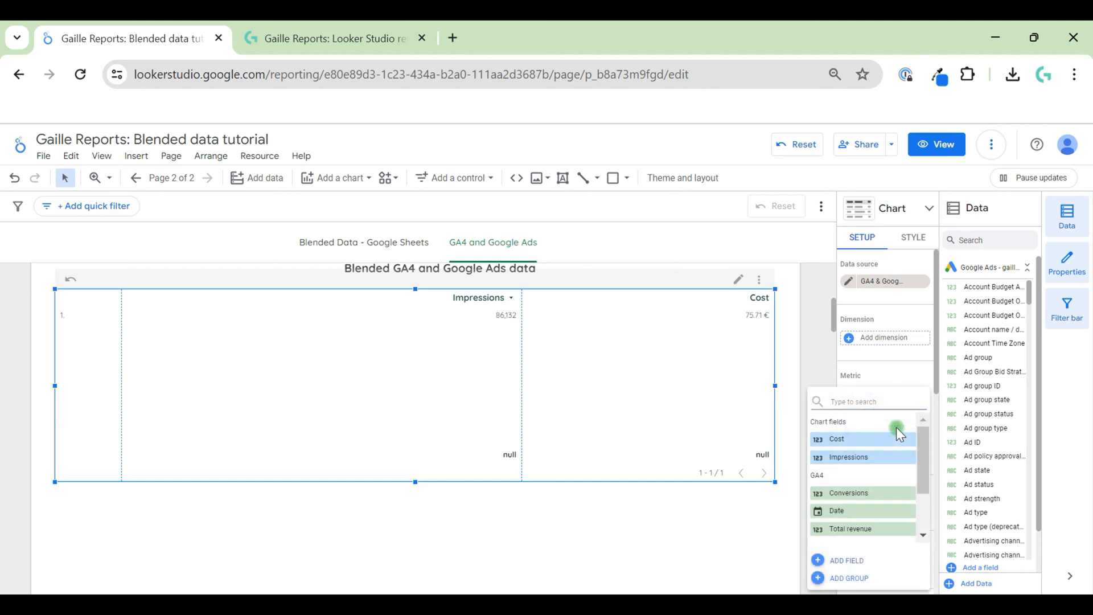
Step: Edit the table's blend to apply the GA4 - Google Ads filter to the GA4 table and save it
{"action": "left_click", "coordinate": [847, 283]}
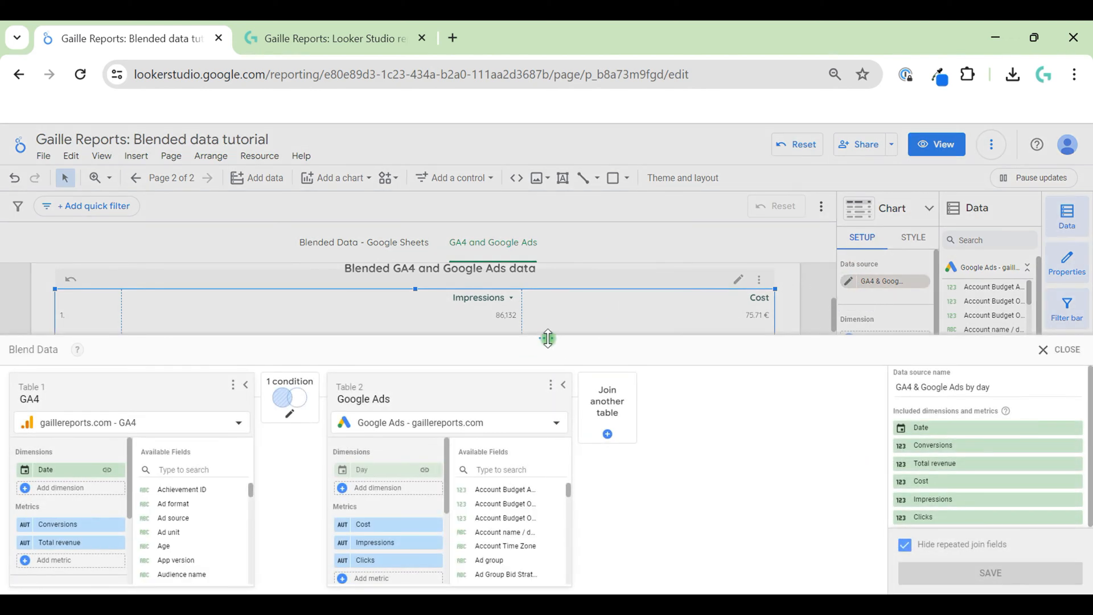
{"action": "left_click_drag", "start_coordinate": [546, 338], "coordinate": [546, 171]}
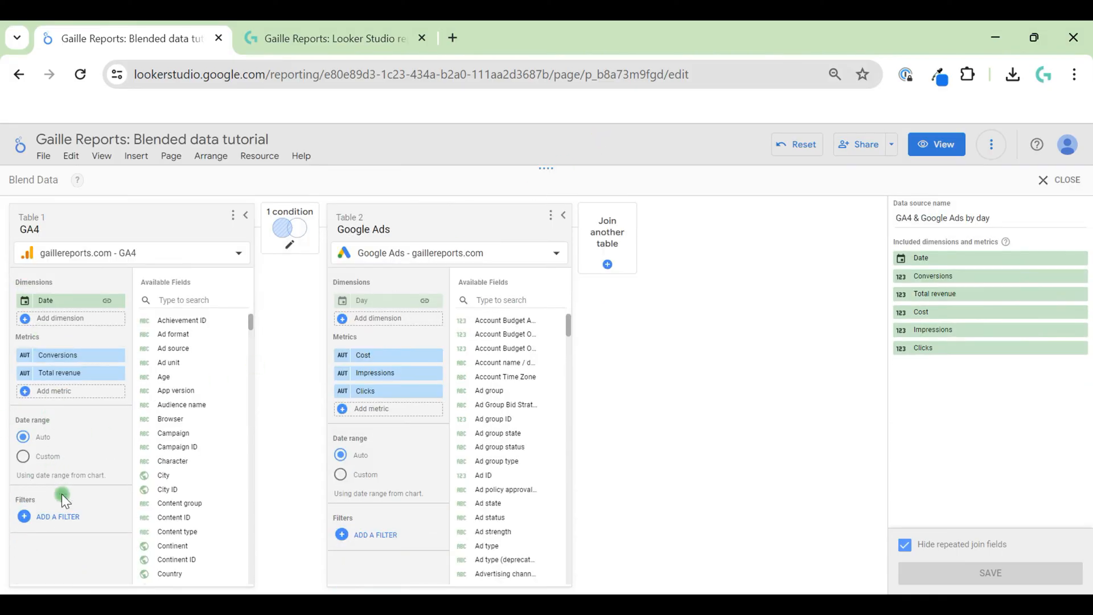
{"action": "left_click", "coordinate": [56, 518]}
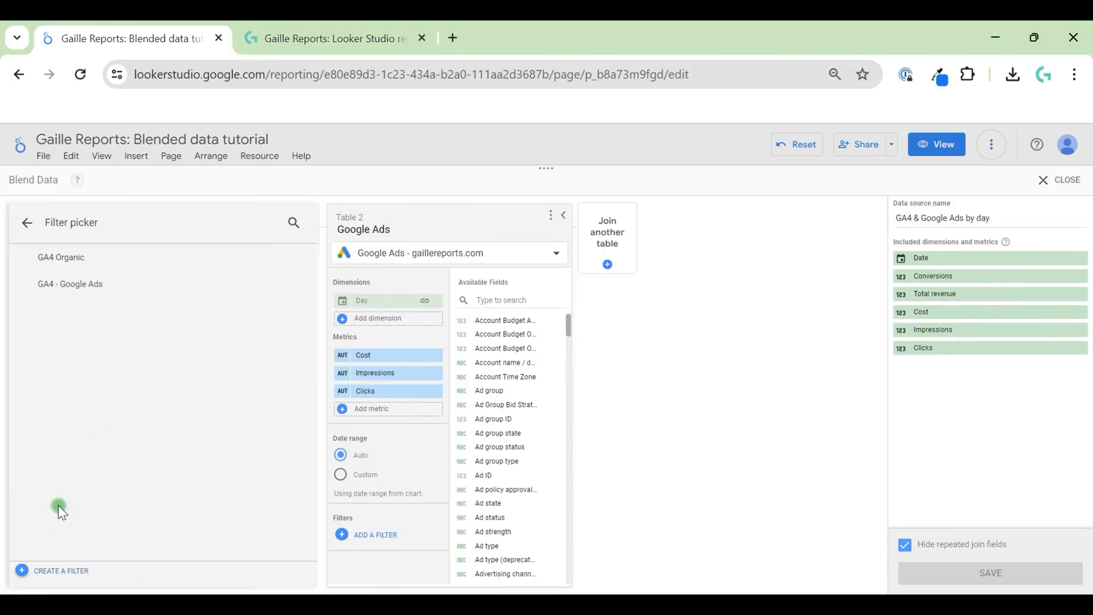
{"action": "left_click", "coordinate": [63, 283]}
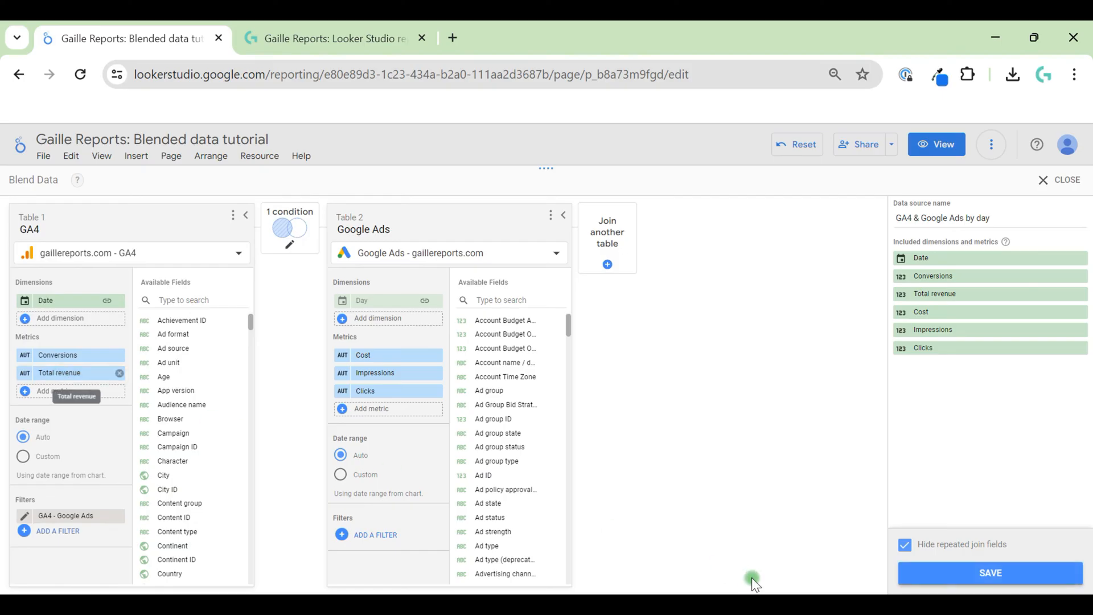
{"action": "left_click", "coordinate": [988, 574]}
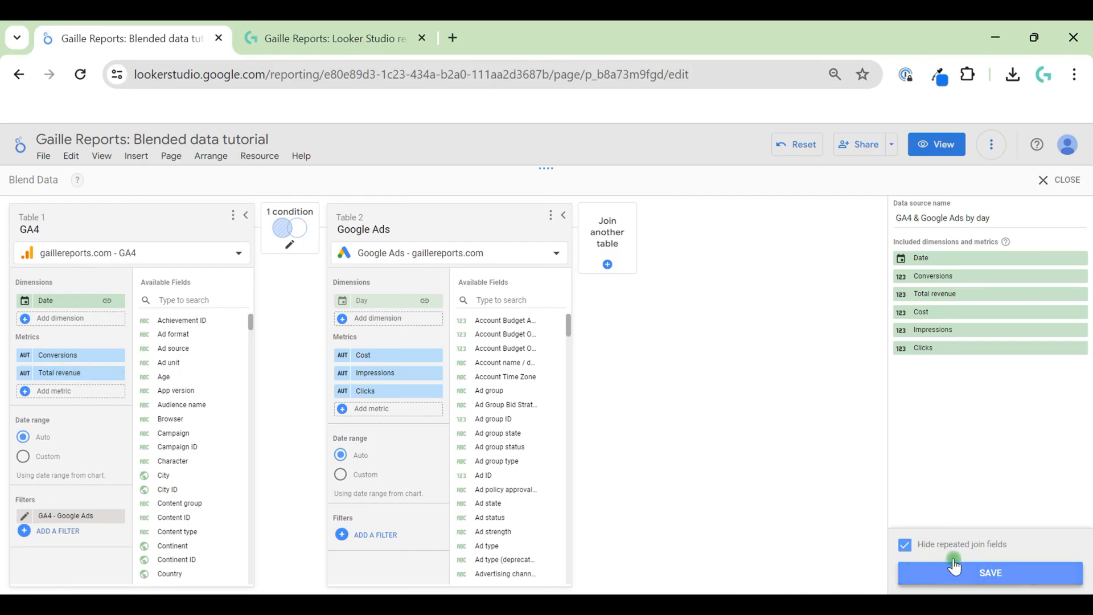
{"action": "left_click", "coordinate": [977, 571]}
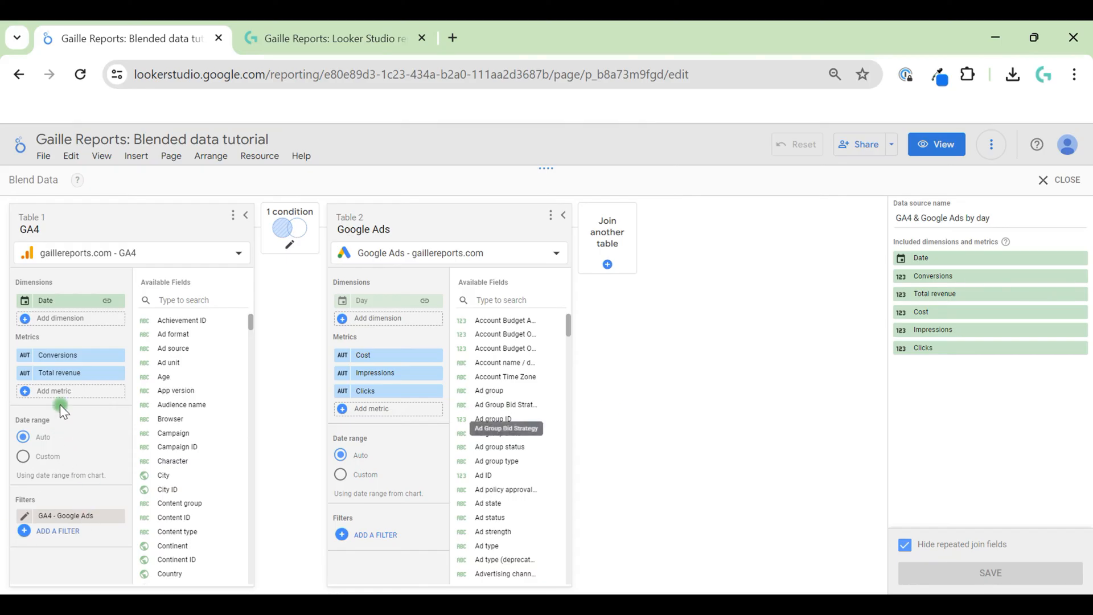
Step: Close the blend editor and add Total revenue as the table's third metric, after Cost
{"action": "left_click", "coordinate": [1061, 180]}
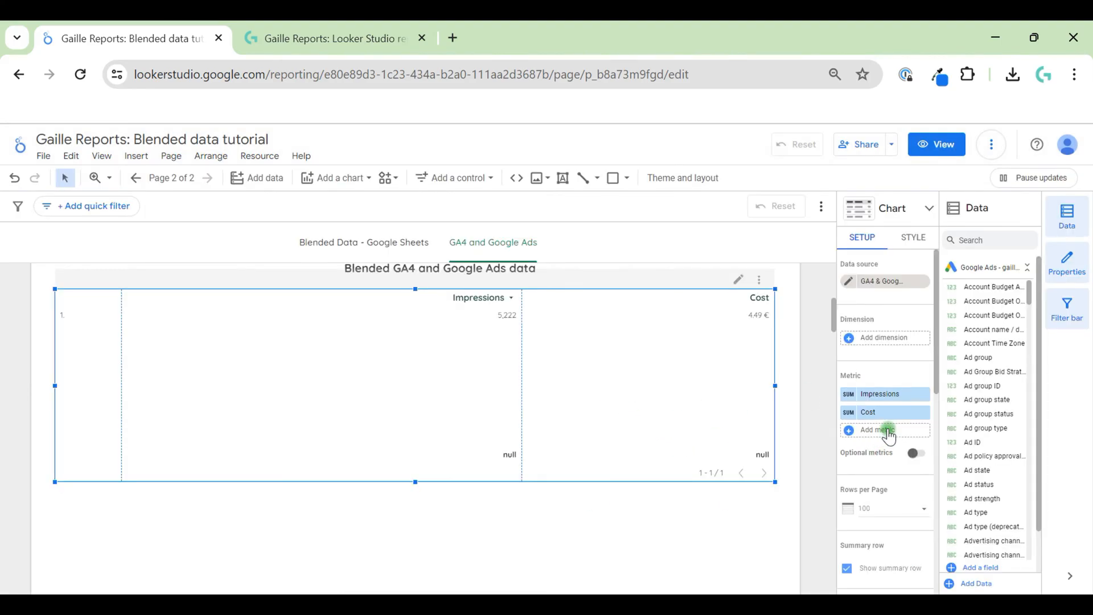
{"action": "left_click", "coordinate": [888, 433]}
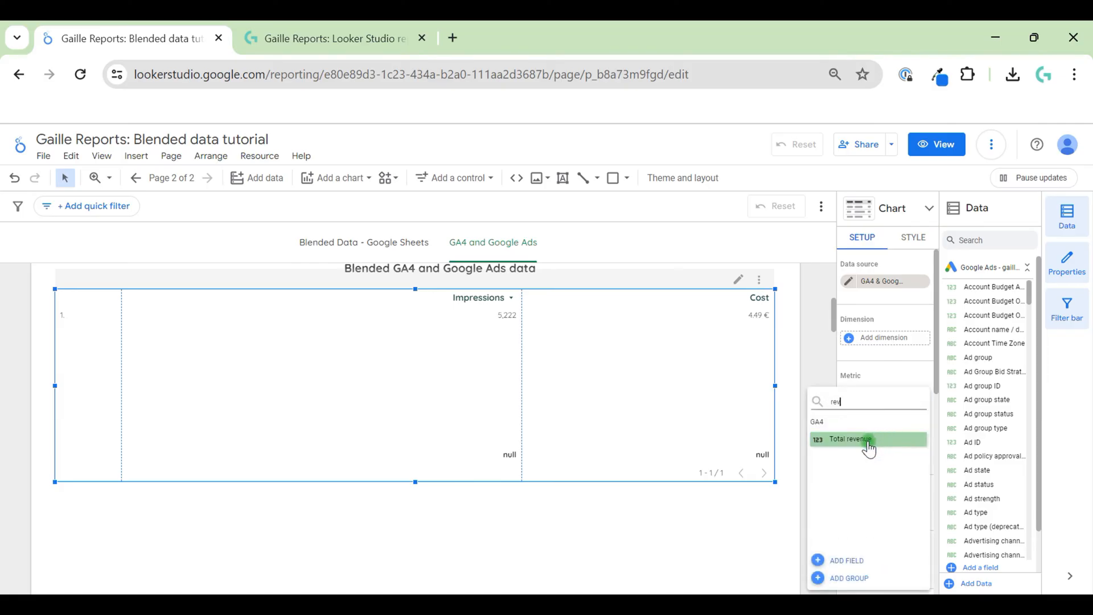
{"action": "left_click", "coordinate": [868, 443]}
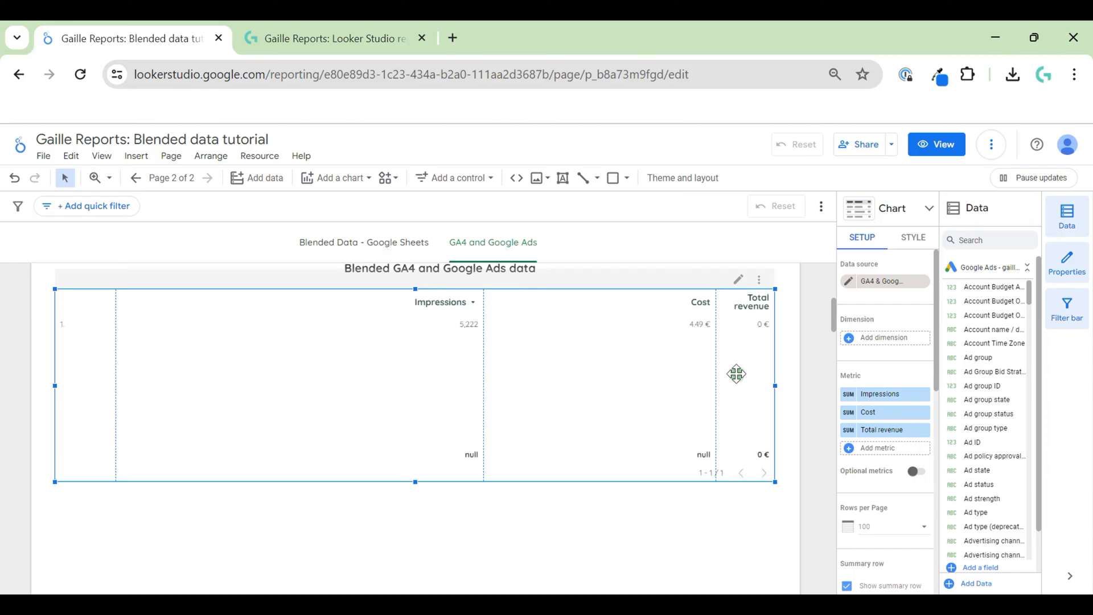
Step: Open the default date range of the page's date control and move the start date calendar to December 2023
{"action": "left_click", "coordinate": [798, 302]}
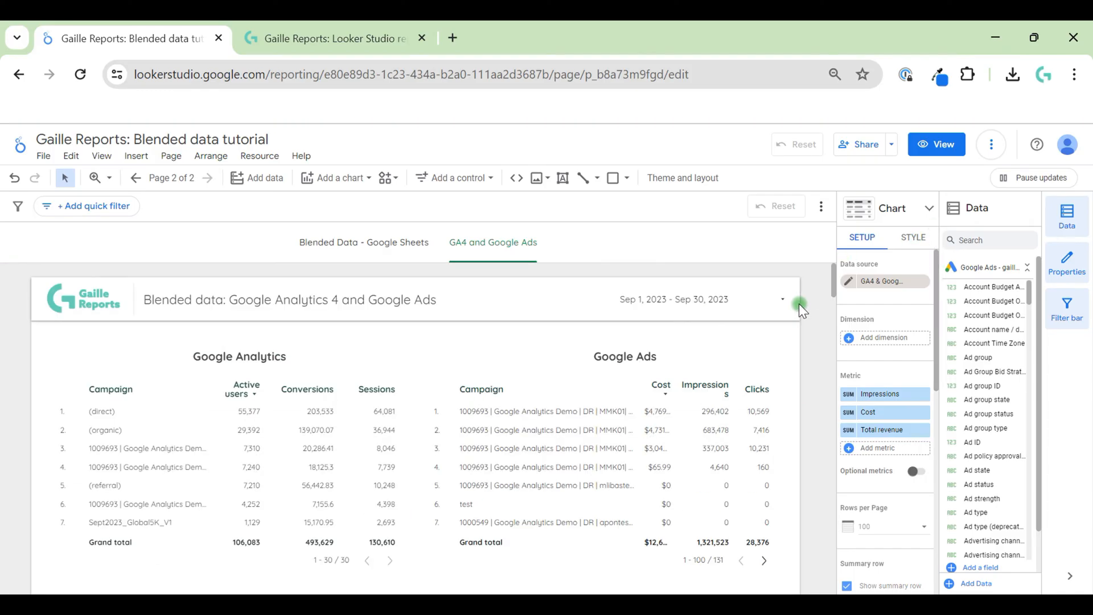
{"action": "left_click", "coordinate": [781, 299]}
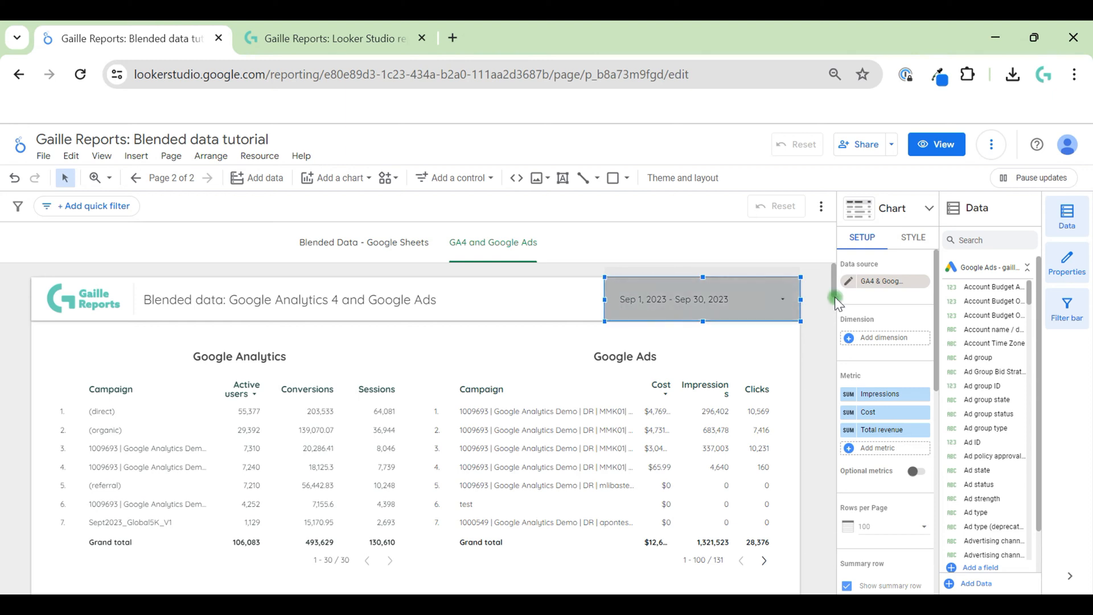
{"action": "left_click", "coordinate": [891, 287]}
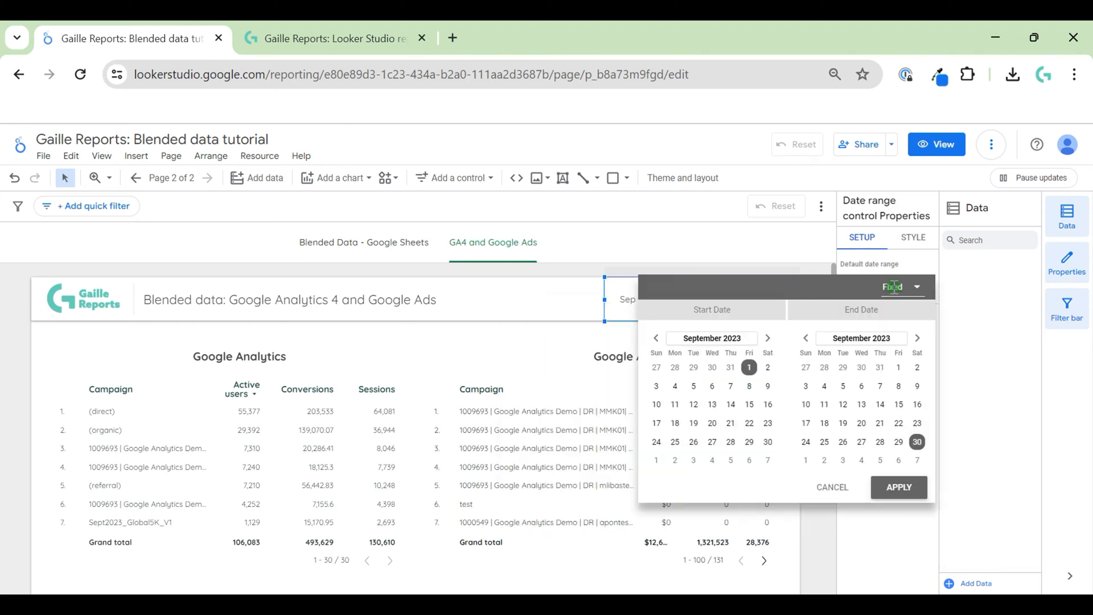
{"action": "left_click", "coordinate": [767, 340]}
{"action": "left_click", "coordinate": [767, 338]}
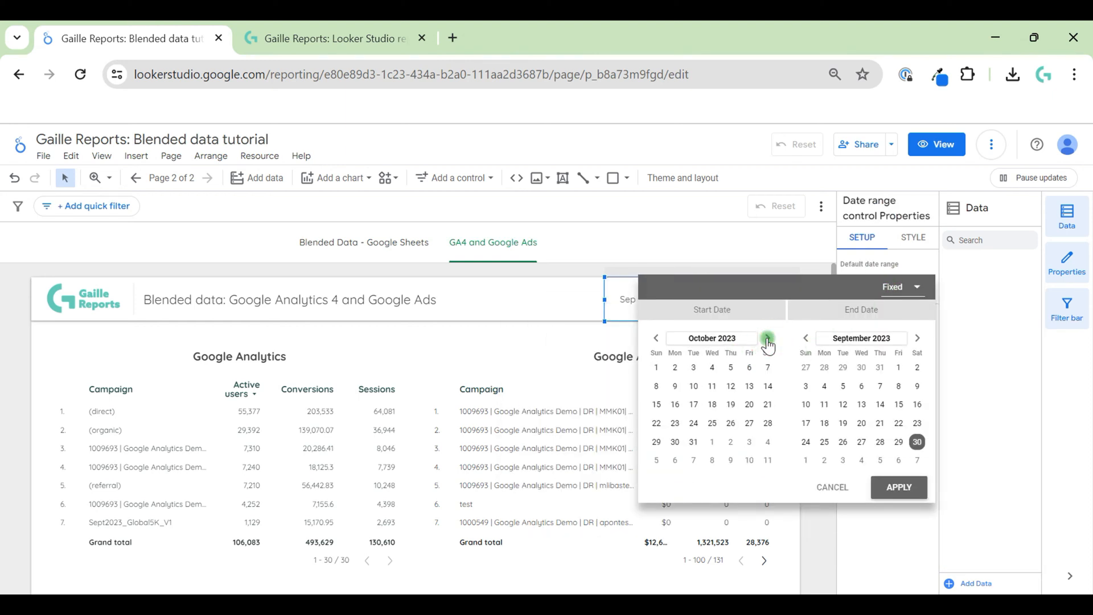
{"action": "left_click", "coordinate": [767, 339]}
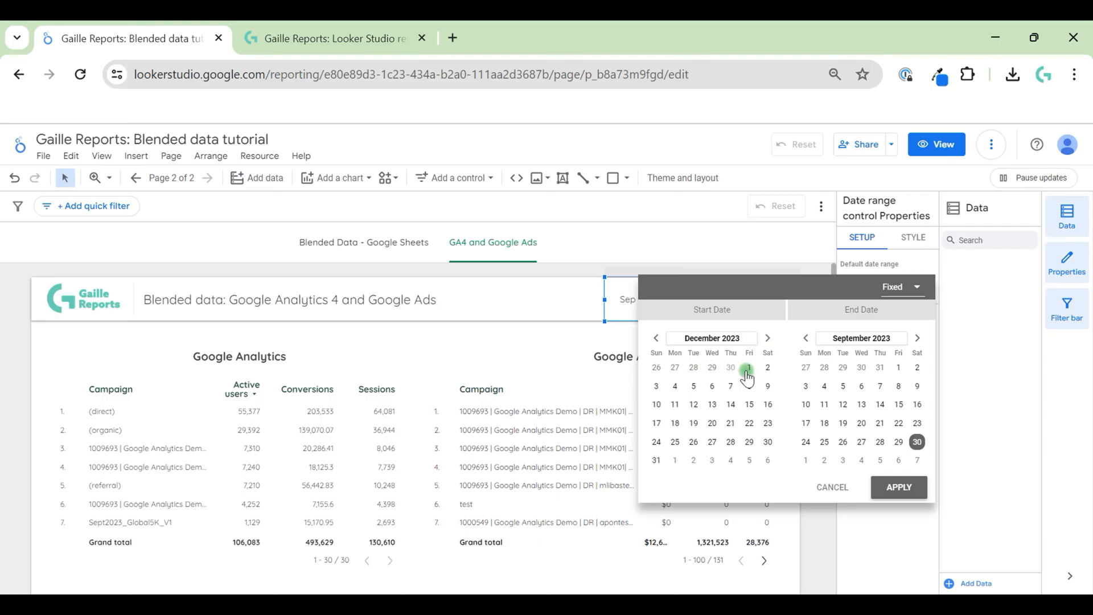
Step: Set the date range control's default period to December 1 through December 31, 2023
{"action": "left_click", "coordinate": [749, 367]}
{"action": "left_click", "coordinate": [918, 339]}
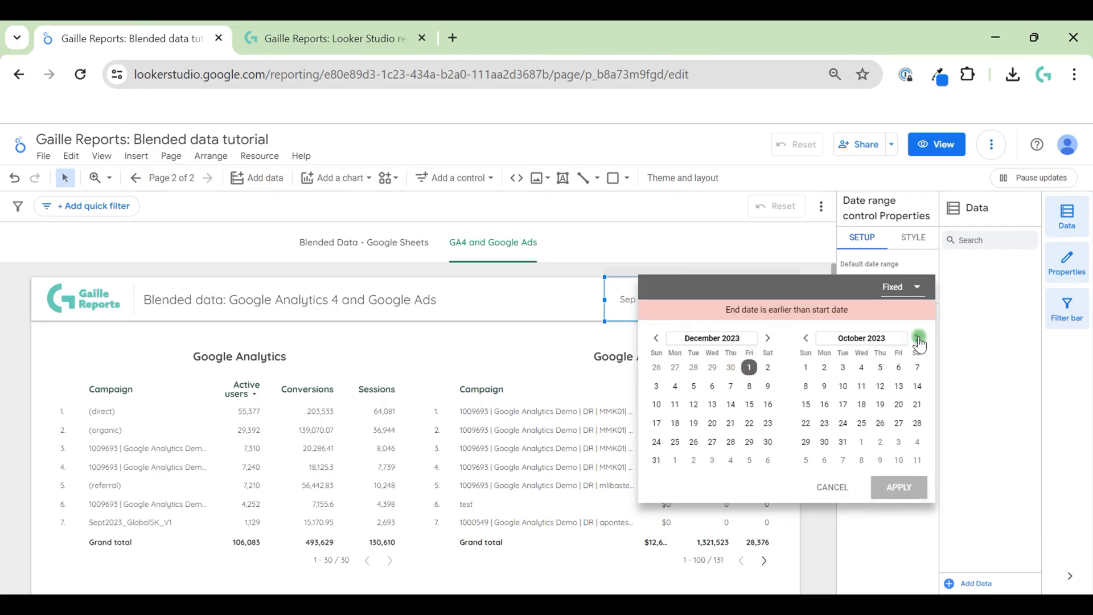
{"action": "left_click", "coordinate": [918, 340]}
{"action": "left_click", "coordinate": [918, 340]}
{"action": "left_click", "coordinate": [843, 460]}
{"action": "left_click", "coordinate": [806, 460]}
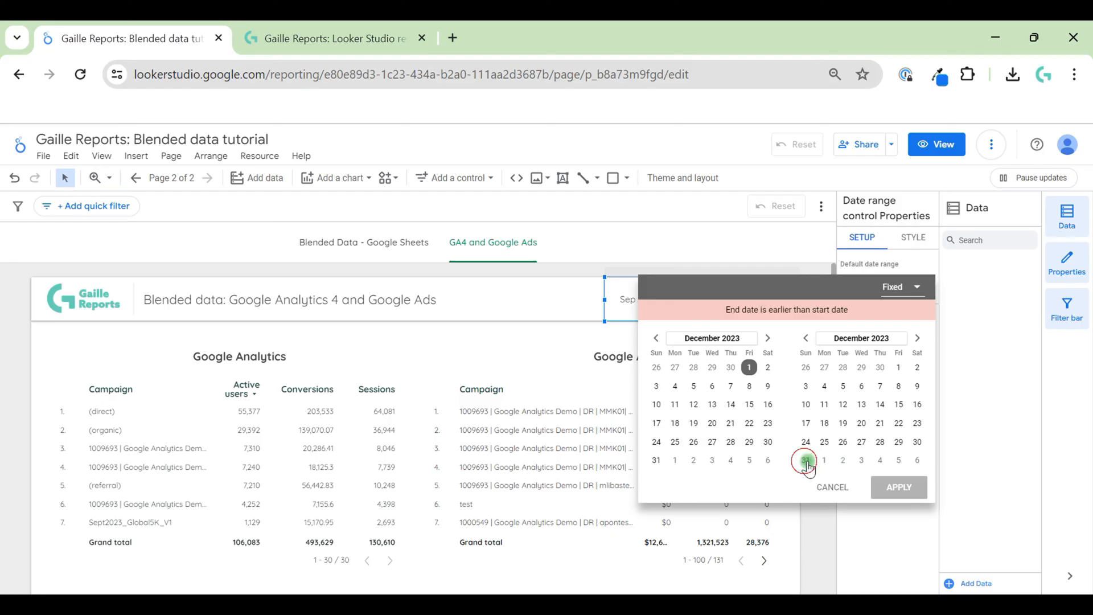
{"action": "left_click", "coordinate": [792, 384]}
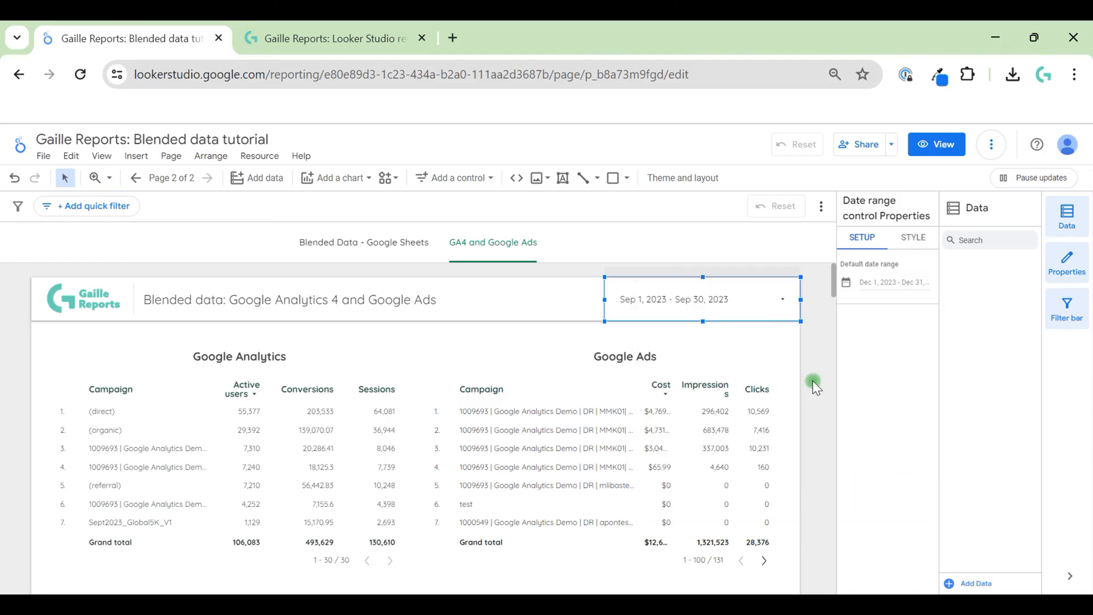
{"action": "left_click", "coordinate": [814, 382]}
Step: Remove the "GA4 - Google Ads" filter from the GA4 table in the blended table's data source
{"action": "scroll", "coordinate": [813, 381], "scroll_direction": "down", "scroll_amount": 4}
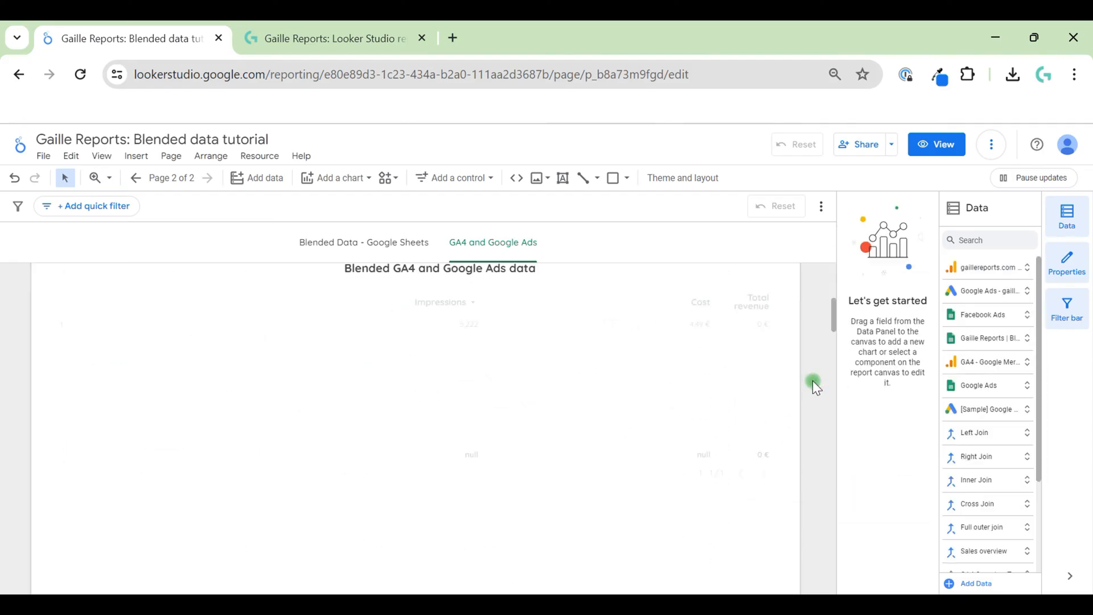
{"action": "scroll", "coordinate": [812, 381], "scroll_direction": "down", "scroll_amount": 2}
{"action": "scroll", "coordinate": [812, 381], "scroll_direction": "up", "scroll_amount": 3}
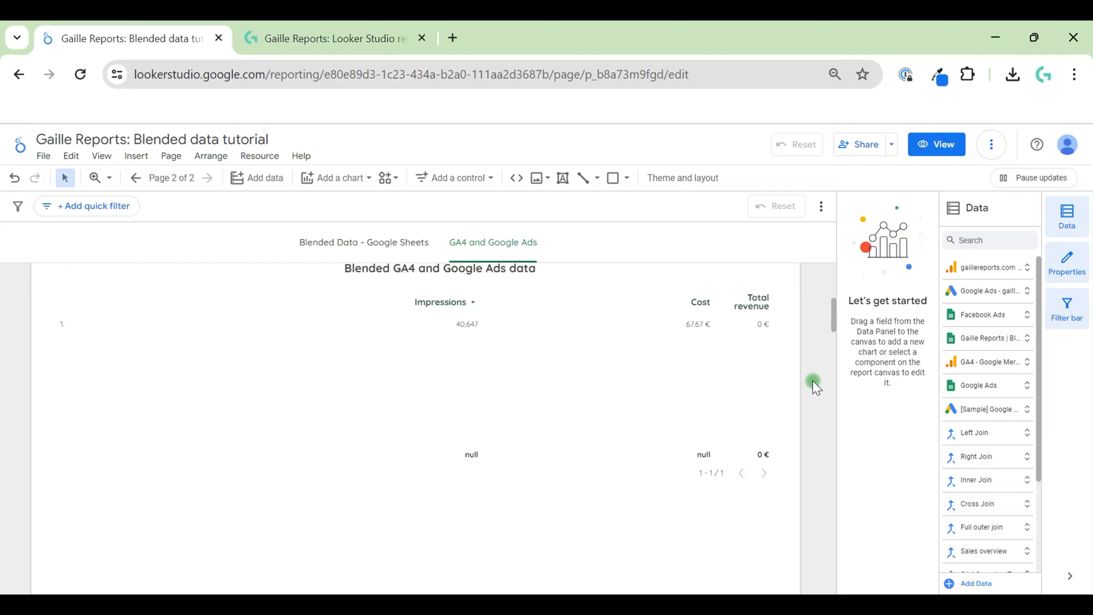
{"action": "left_click", "coordinate": [656, 470]}
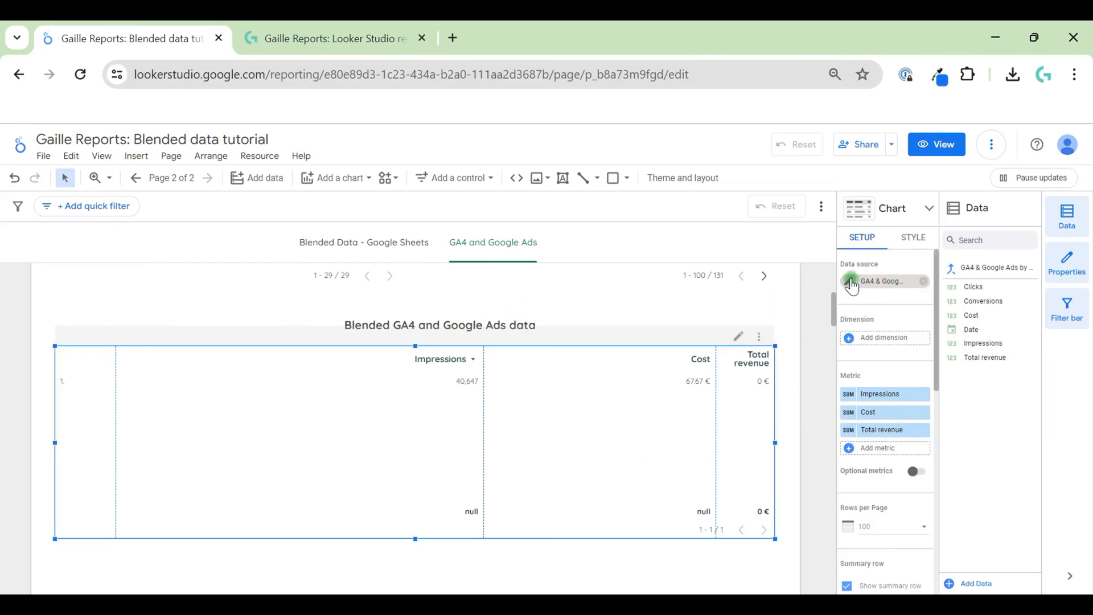
{"action": "left_click", "coordinate": [851, 282]}
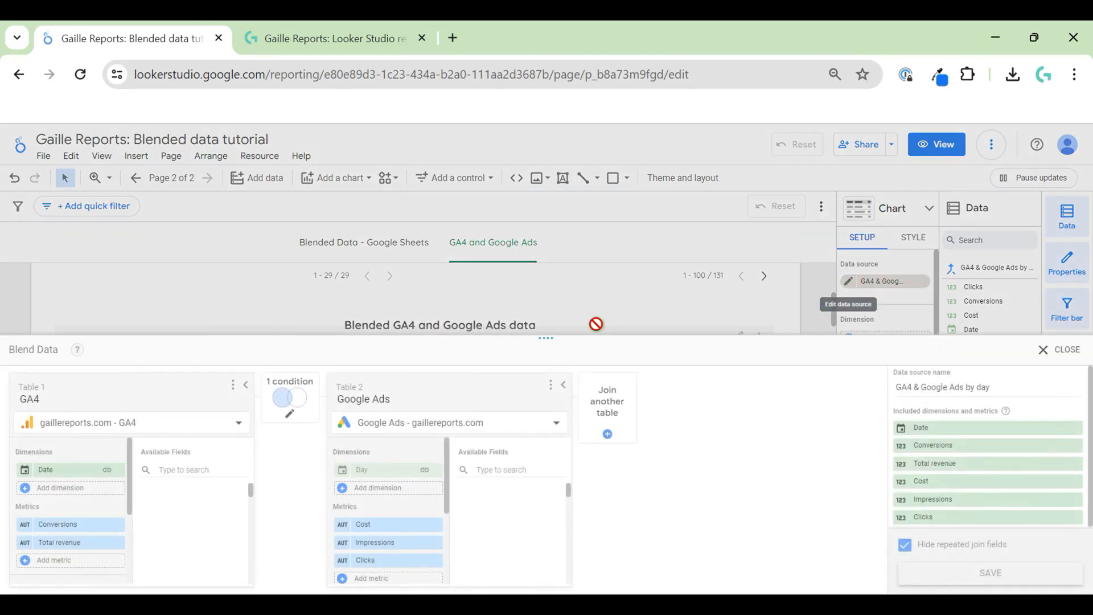
{"action": "left_click_drag", "start_coordinate": [541, 336], "coordinate": [544, 181]}
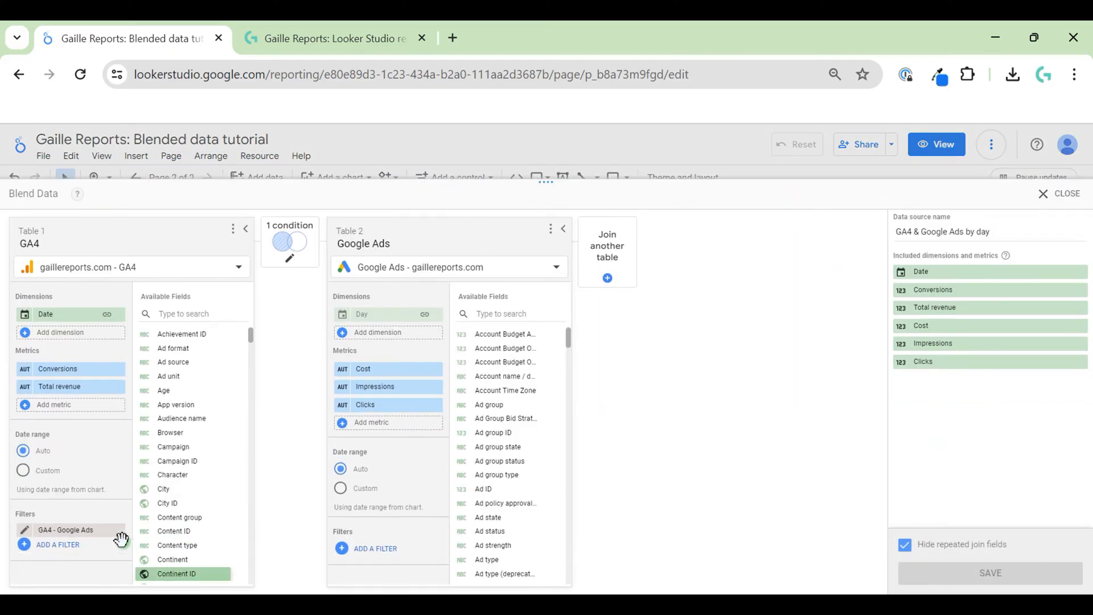
{"action": "left_click", "coordinate": [111, 531]}
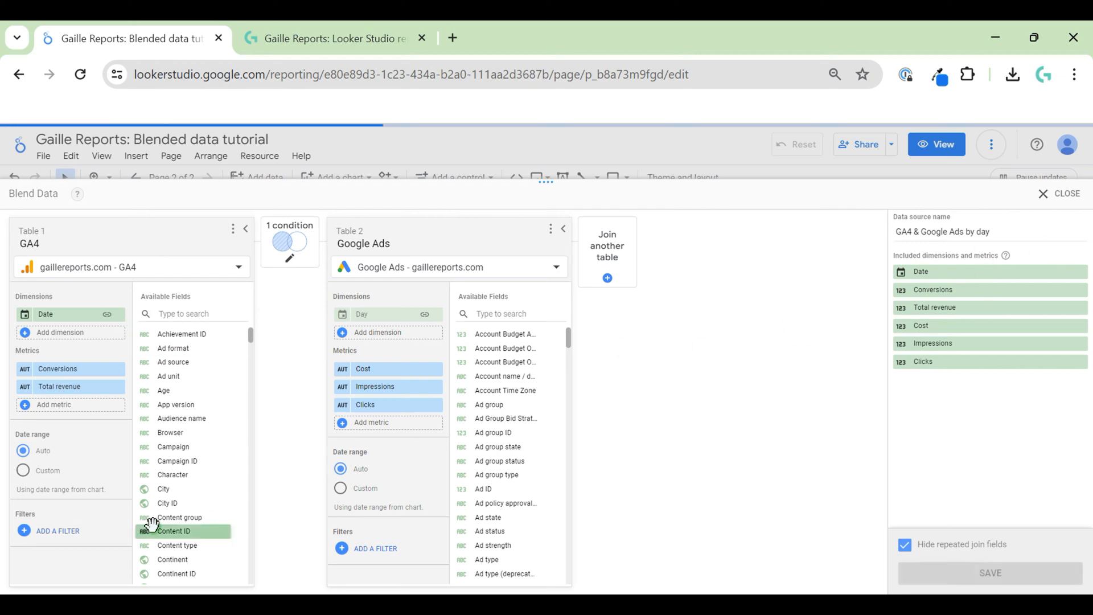
{"action": "left_click", "coordinate": [1055, 194]}
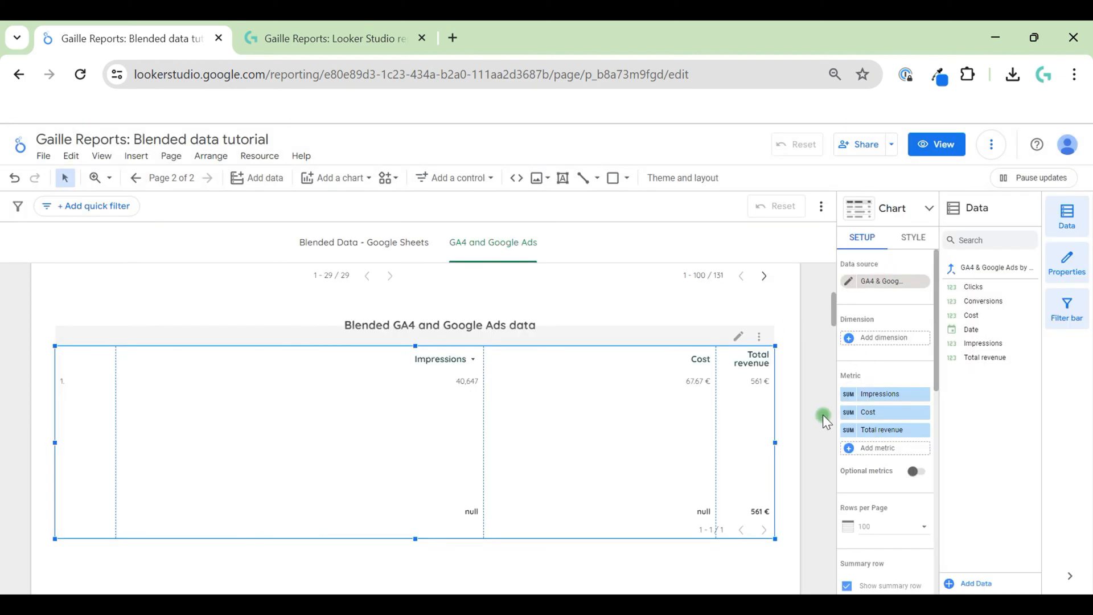
Step: Add Clicks as a metric to the blended GA4 and Google Ads table, placing it directly after Impressions
{"action": "left_click", "coordinate": [897, 452]}
{"action": "scroll", "coordinate": [867, 501], "scroll_direction": "down", "scroll_amount": 2}
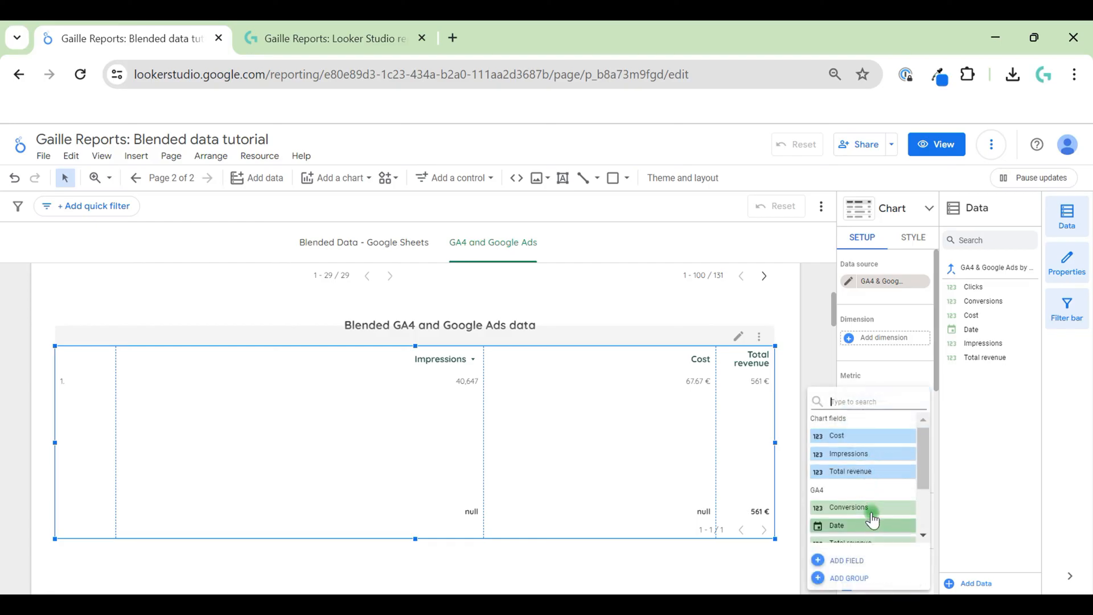
{"action": "left_click", "coordinate": [866, 501]}
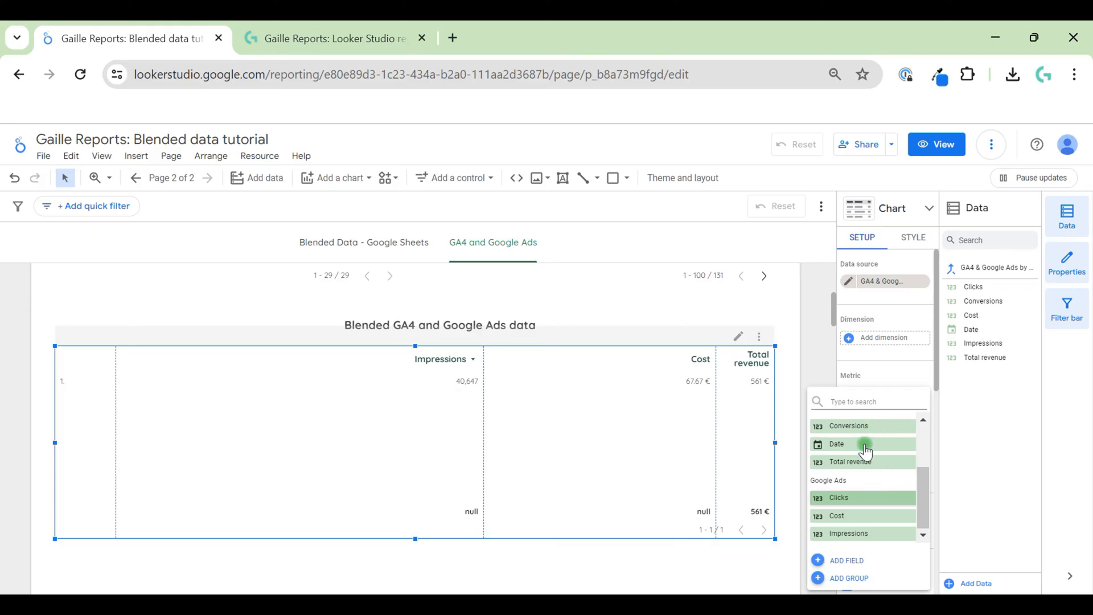
{"action": "left_click_drag", "start_coordinate": [875, 449], "coordinate": [884, 417]}
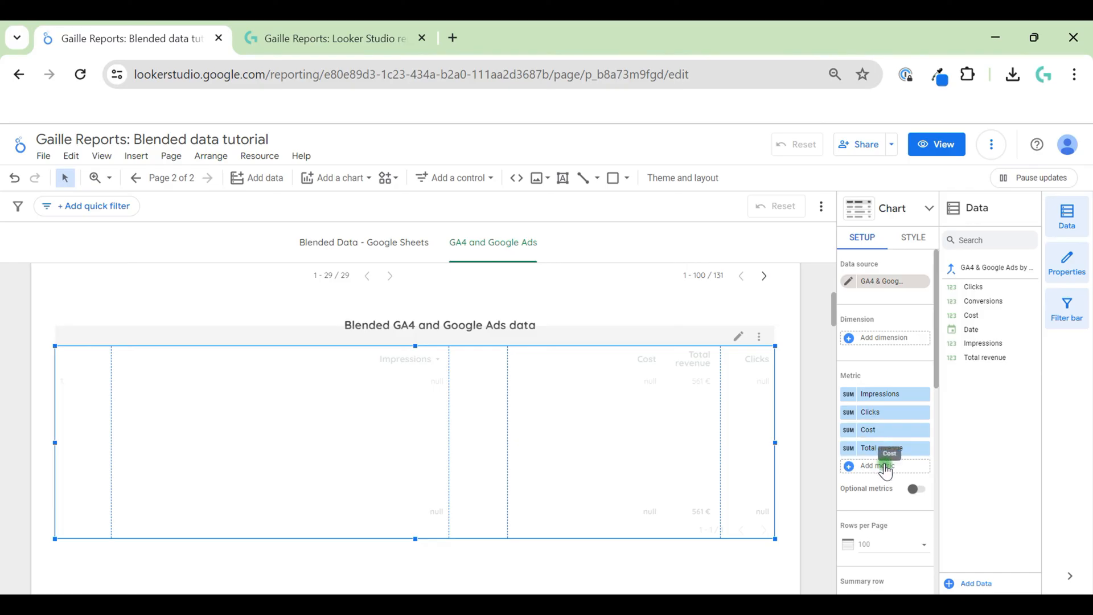
Step: Add GA4 Conversions as a metric to the blended table and resize its columns to fit their contents
{"action": "left_click", "coordinate": [884, 466]}
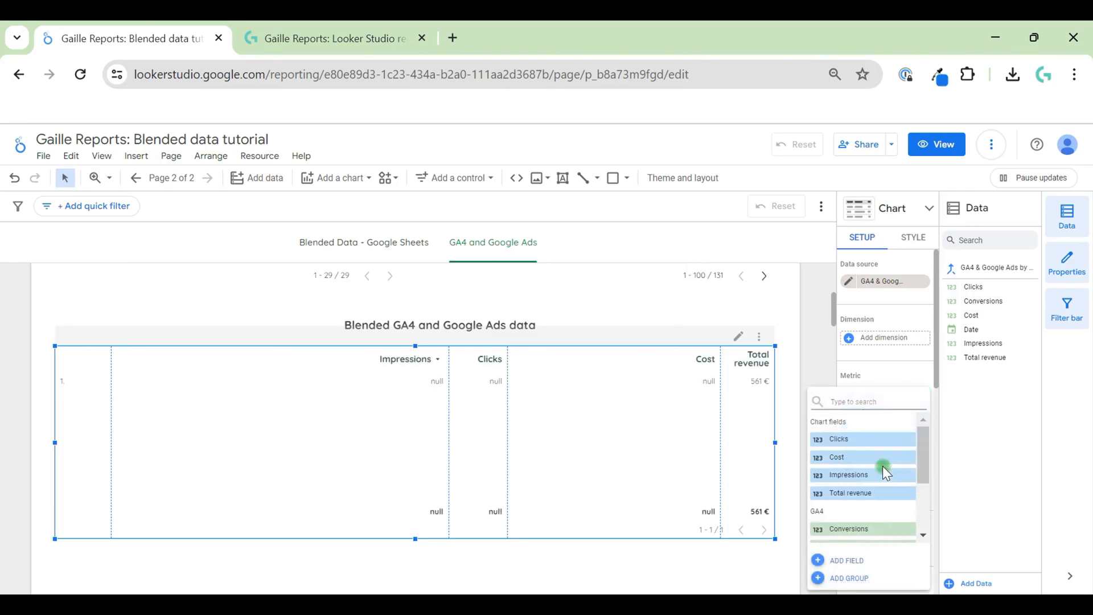
{"action": "scroll", "coordinate": [881, 467], "scroll_direction": "down", "scroll_amount": 4}
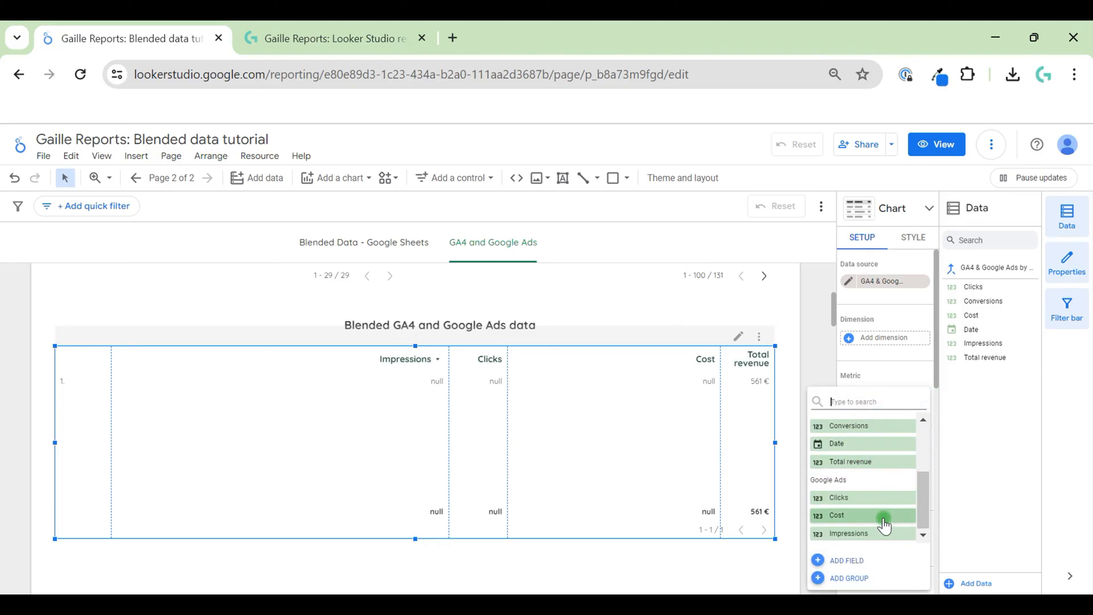
{"action": "scroll", "coordinate": [882, 477], "scroll_direction": "up", "scroll_amount": 2}
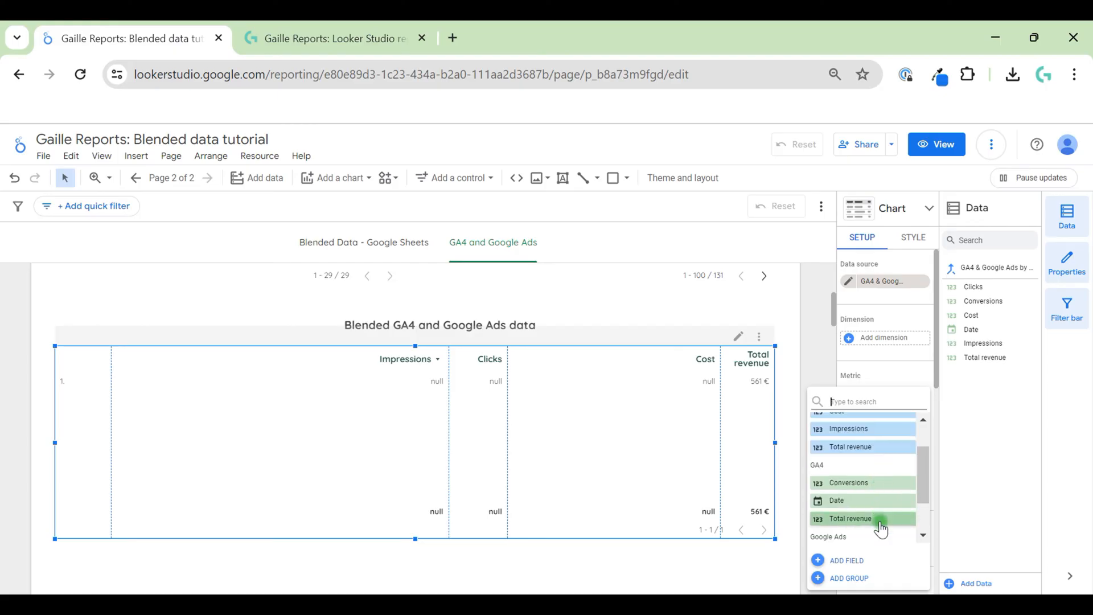
{"action": "left_click", "coordinate": [880, 483]}
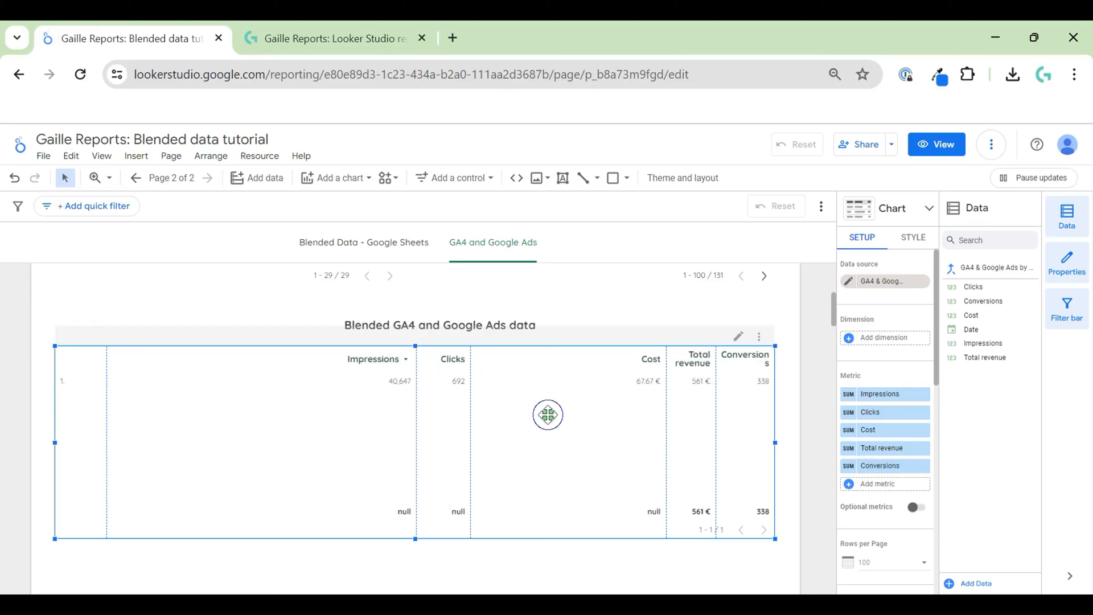
{"action": "right_click", "coordinate": [547, 415]}
{"action": "mouse_move", "coordinate": [660, 433]}
{"action": "left_click", "coordinate": [759, 447]}
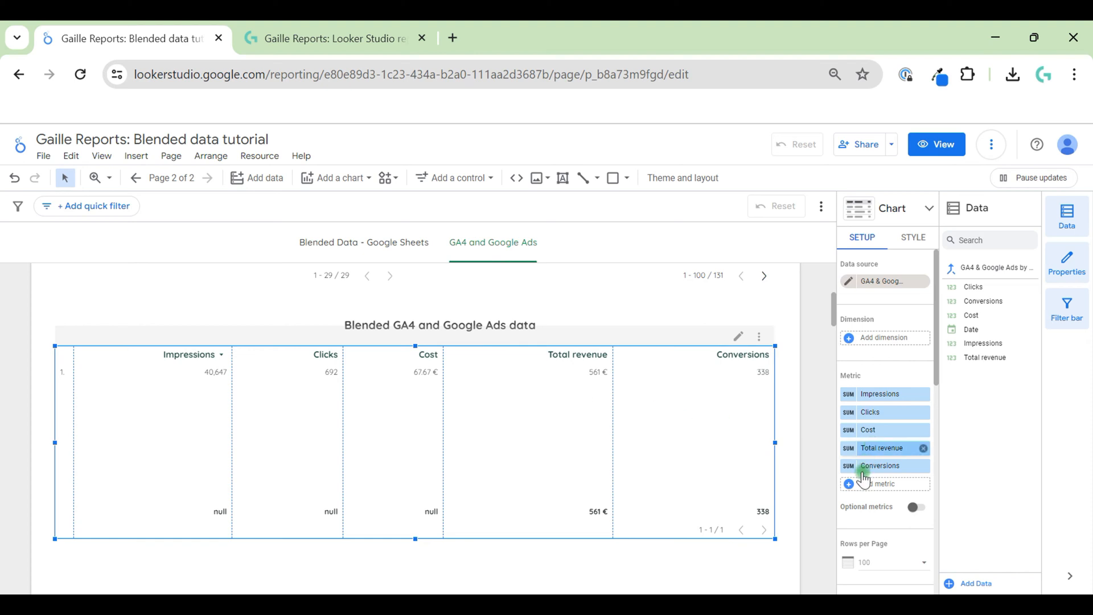
Step: Create a new calculated metric field named ROAS for the blended table
{"action": "left_click", "coordinate": [877, 483]}
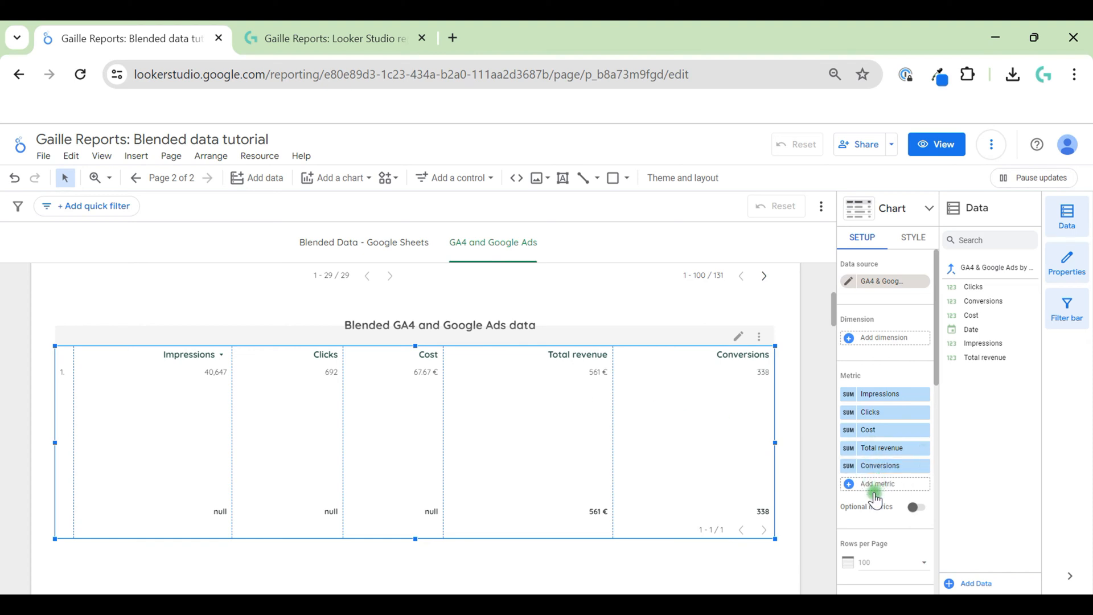
{"action": "left_click", "coordinate": [861, 561]}
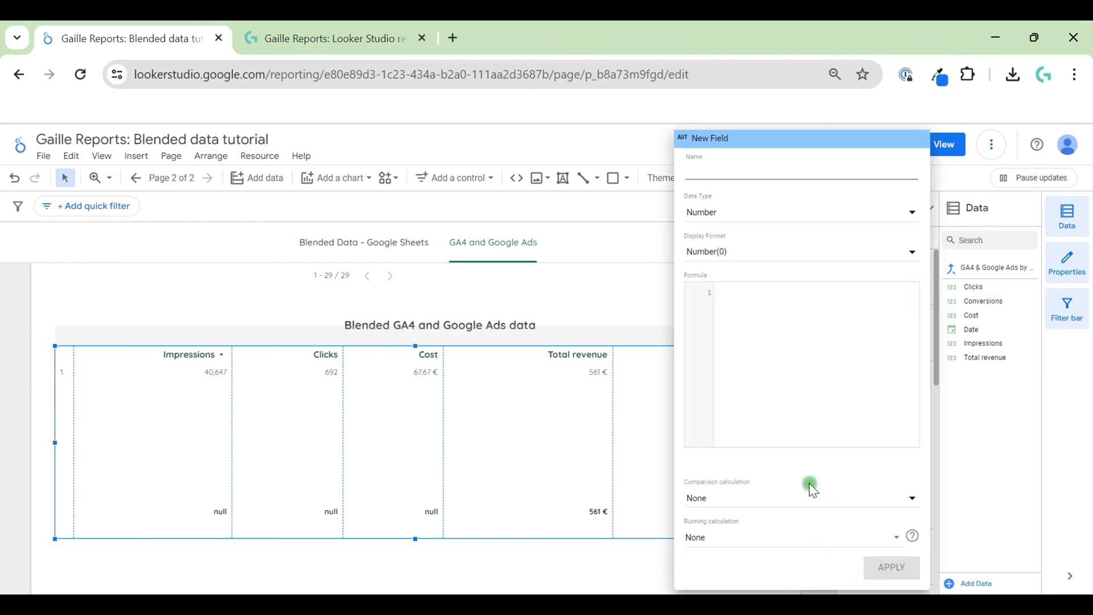
{"action": "type", "text": "ROAS"}
Step: Define the ROAS formula as SUM(Total revenue)/SUM(Cost) and apply the field to the blended table
{"action": "left_click", "coordinate": [763, 327]}
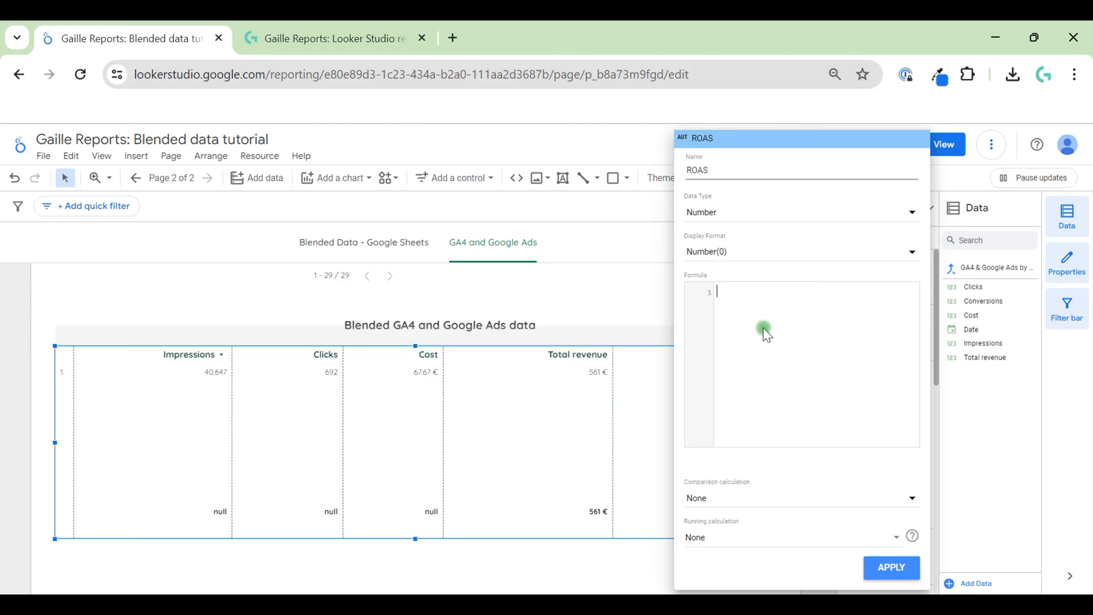
{"action": "type", "text": "sum"}
{"action": "key", "text": "Return"}
{"action": "type", "text": "tota)"}
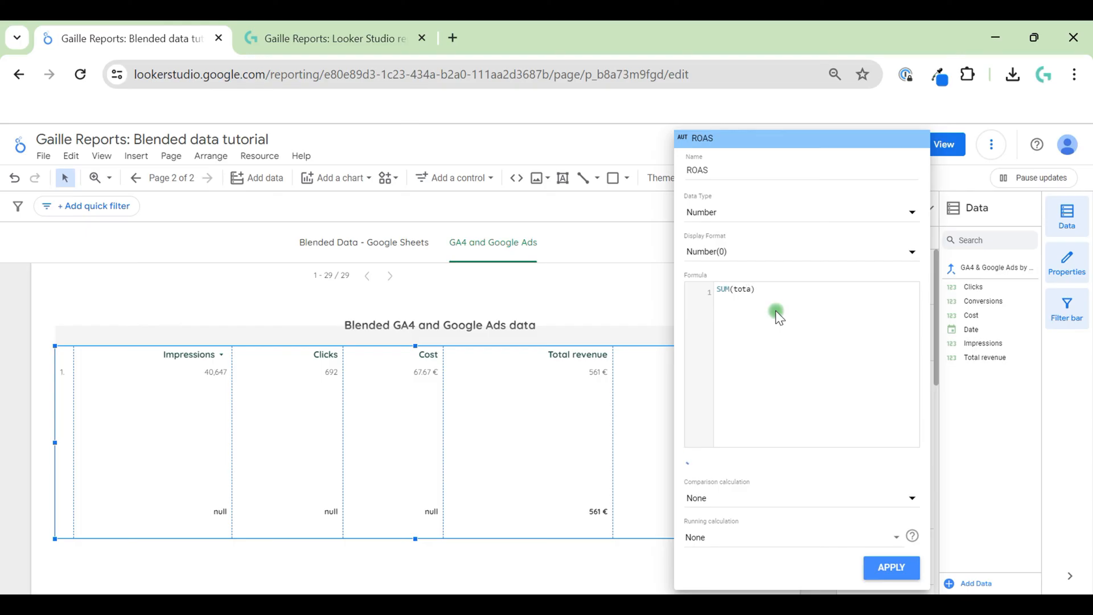
{"action": "key", "text": "Return"}
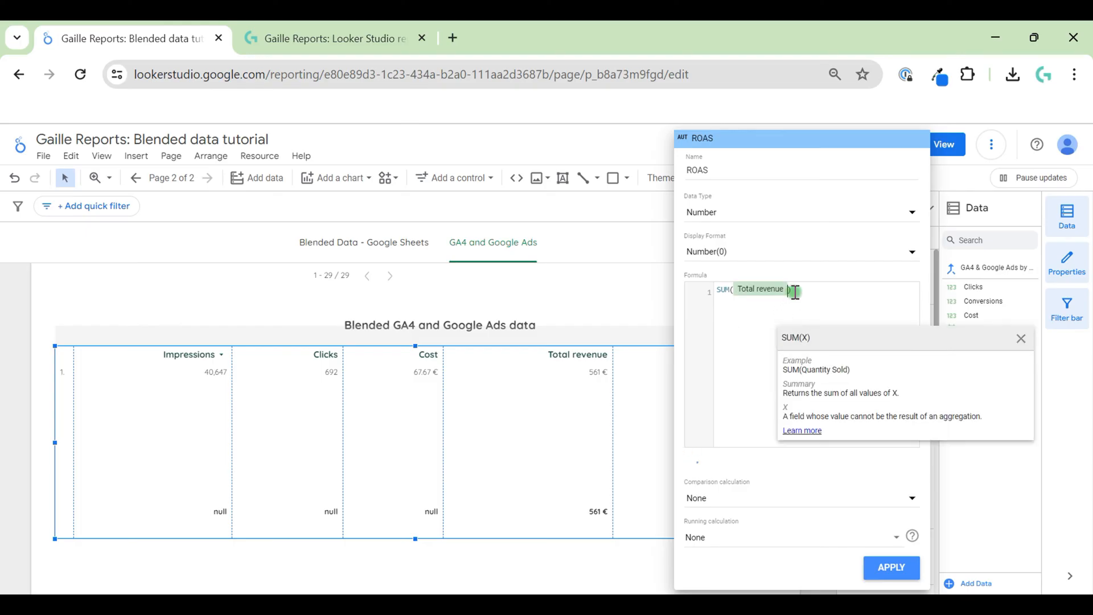
{"action": "left_click", "coordinate": [803, 294]}
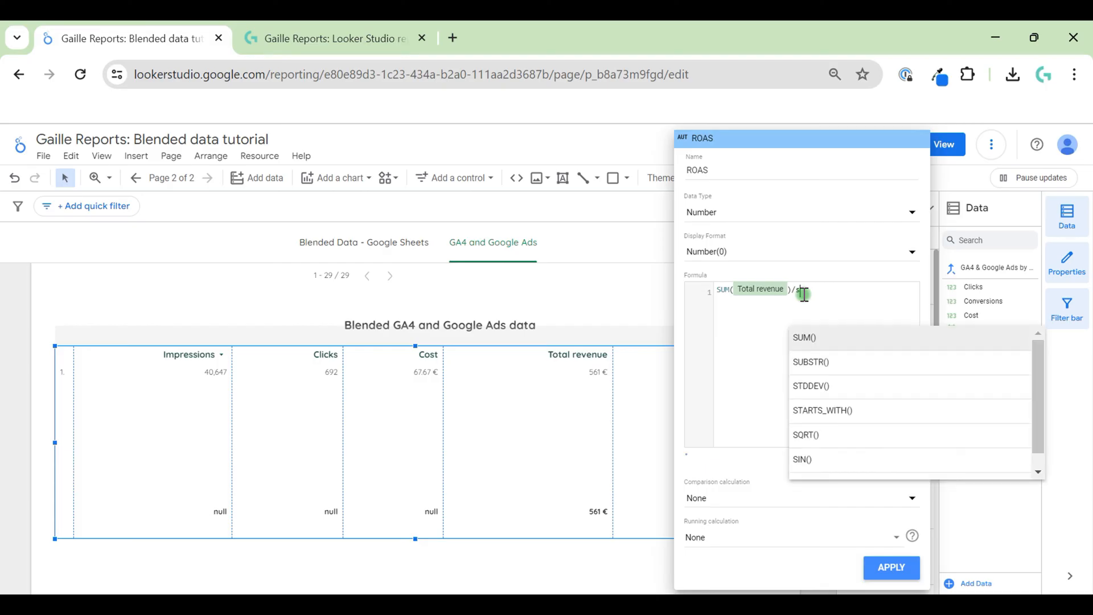
{"action": "type", "text": "m("}
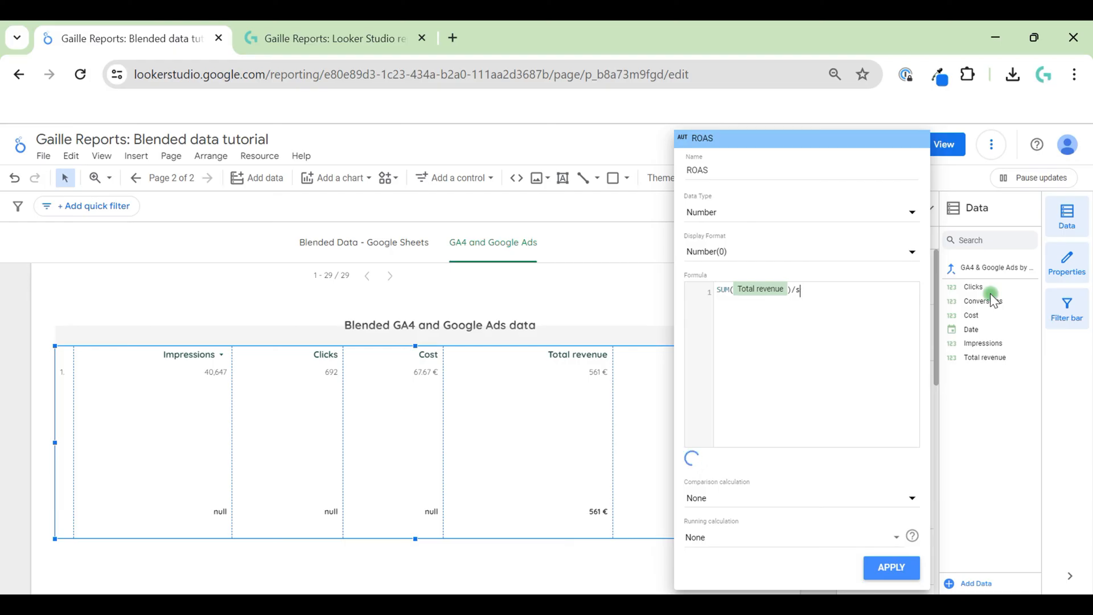
{"action": "type", "text": "um(C"}
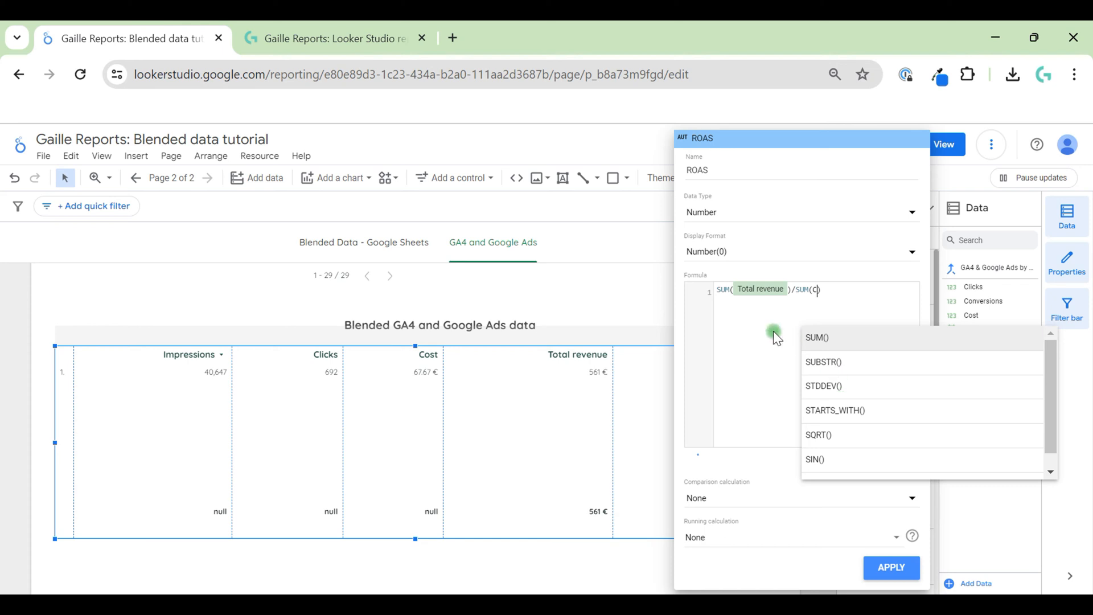
{"action": "type", "text": "ost)"}
{"action": "left_click", "coordinate": [887, 578]}
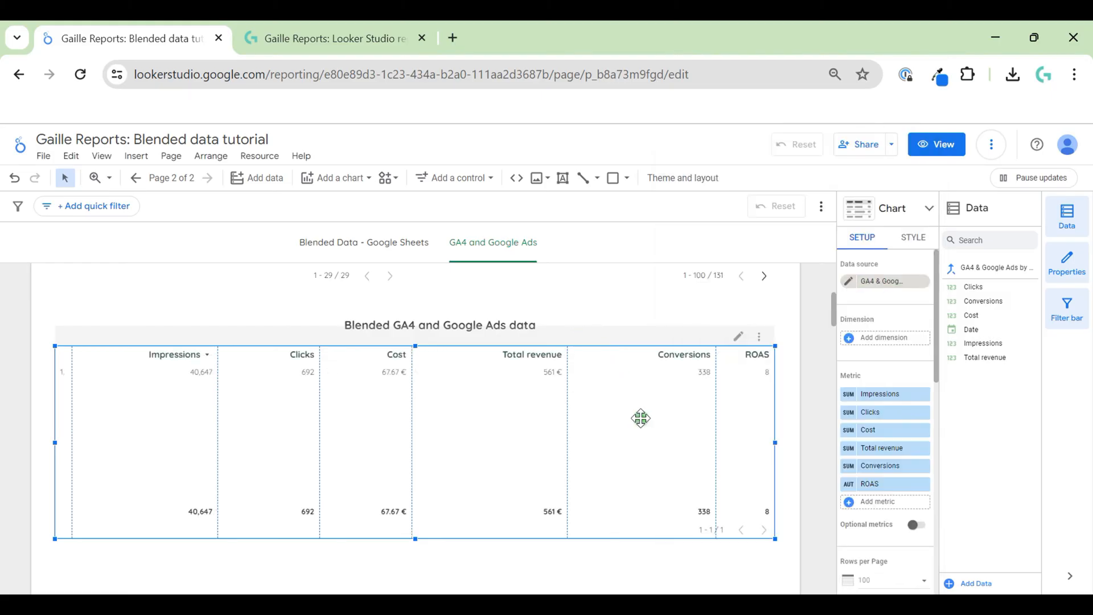
Step: Resize the blended table's columns again to make room for the ROAS column
{"action": "right_click", "coordinate": [641, 418]}
{"action": "left_click", "coordinate": [715, 428]}
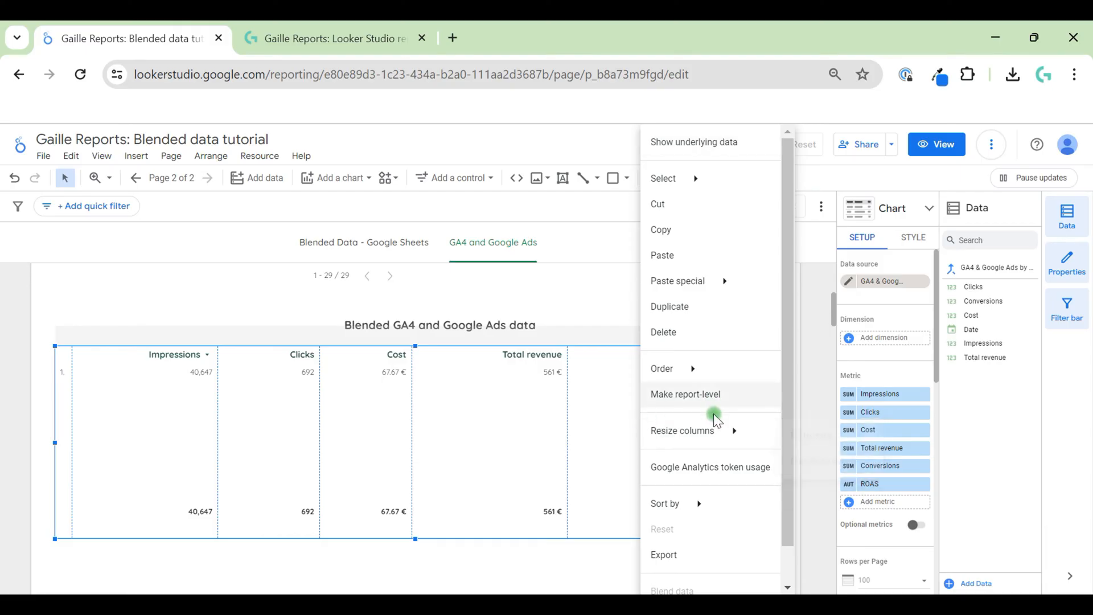
{"action": "left_click", "coordinate": [842, 435]}
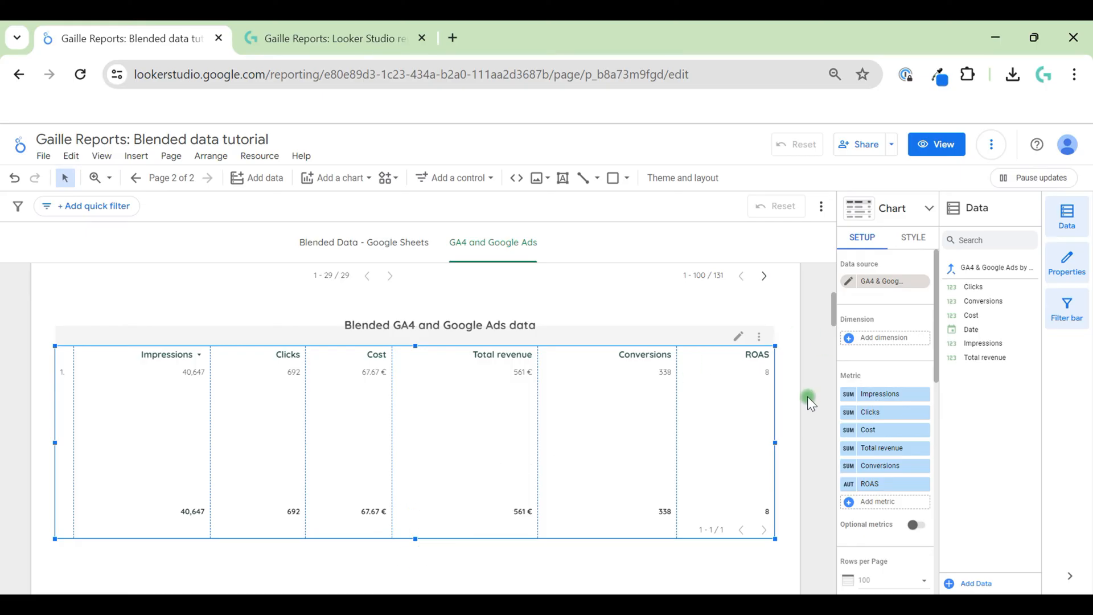
Step: Change the Google Analytics campaign table's data source to "gaillereports.com - GA4"
{"action": "scroll", "coordinate": [819, 351], "scroll_direction": "up", "scroll_amount": 6}
{"action": "left_click", "coordinate": [270, 443]}
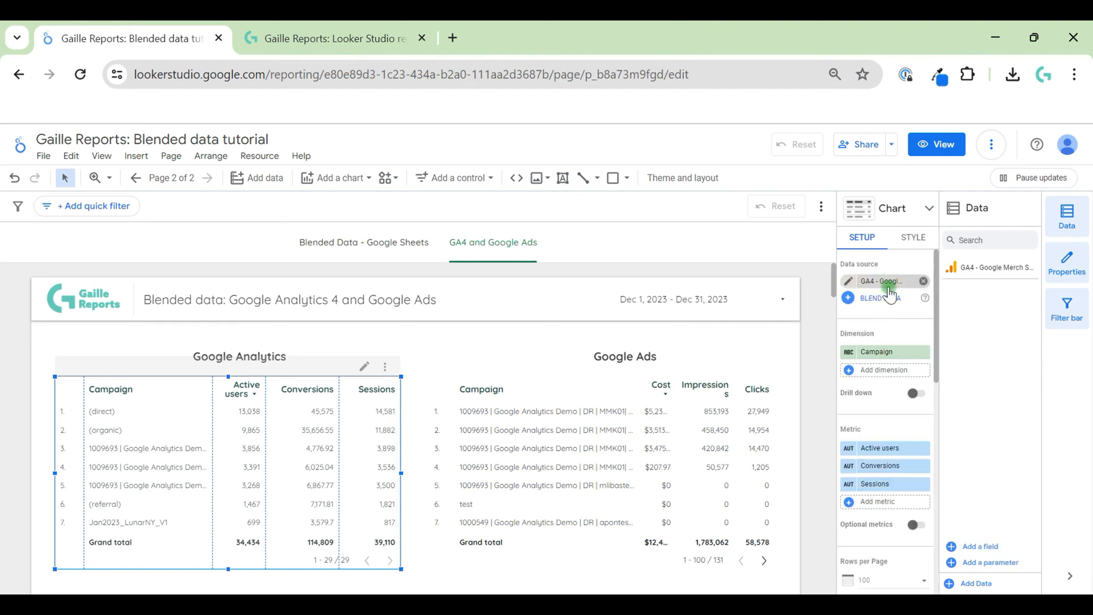
{"action": "left_click", "coordinate": [888, 282]}
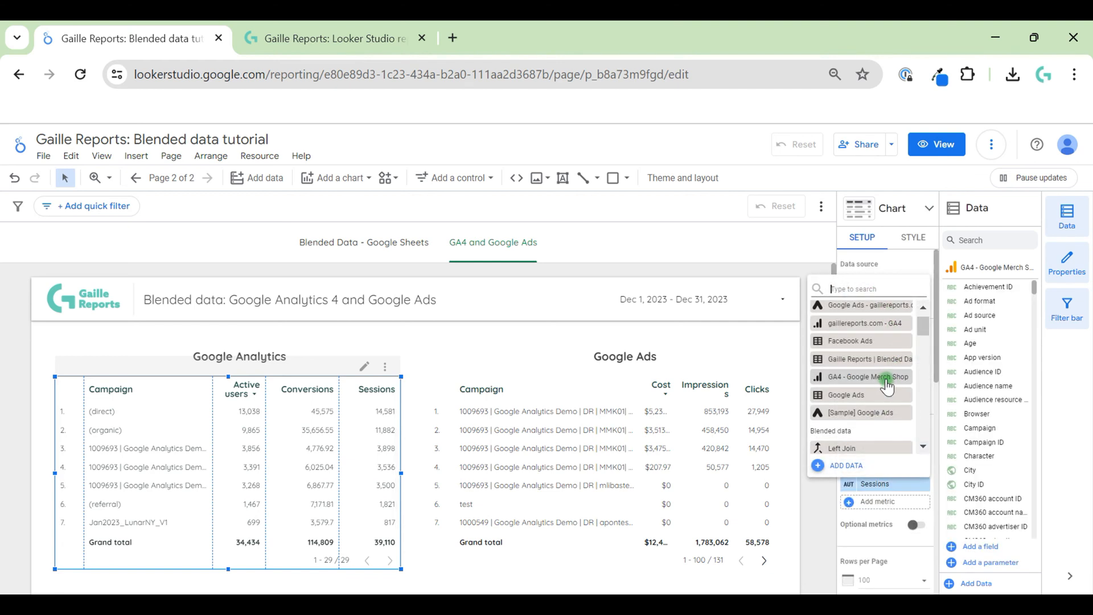
{"action": "scroll", "coordinate": [886, 364], "scroll_direction": "up", "scroll_amount": 2}
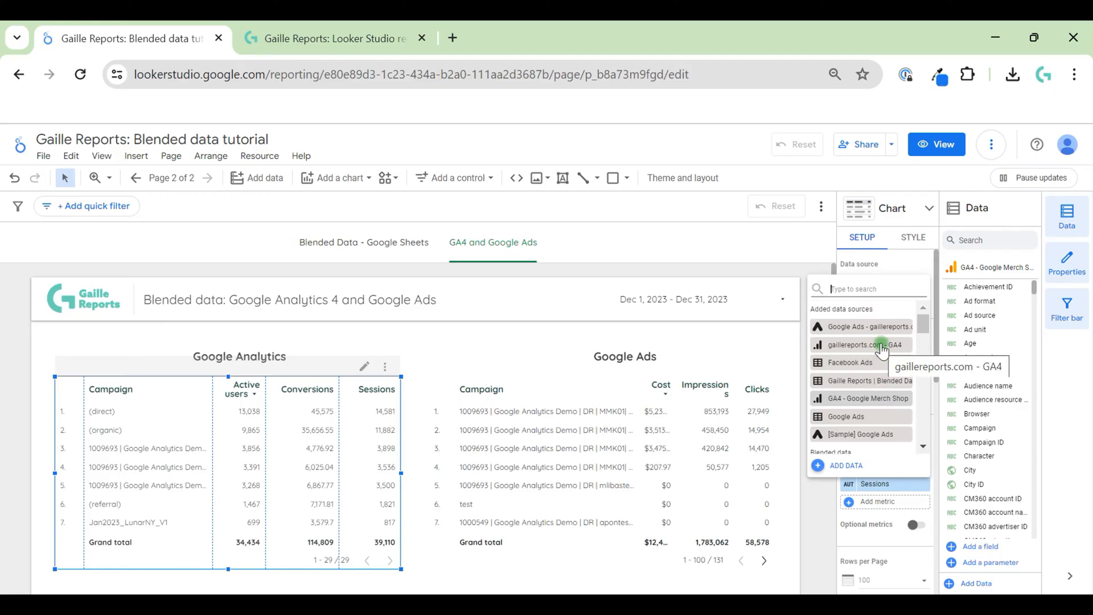
{"action": "left_click", "coordinate": [882, 348]}
Step: Change the Google Ads campaign table's data source to "Google Ads - gaillereports.com"
{"action": "left_click", "coordinate": [564, 437]}
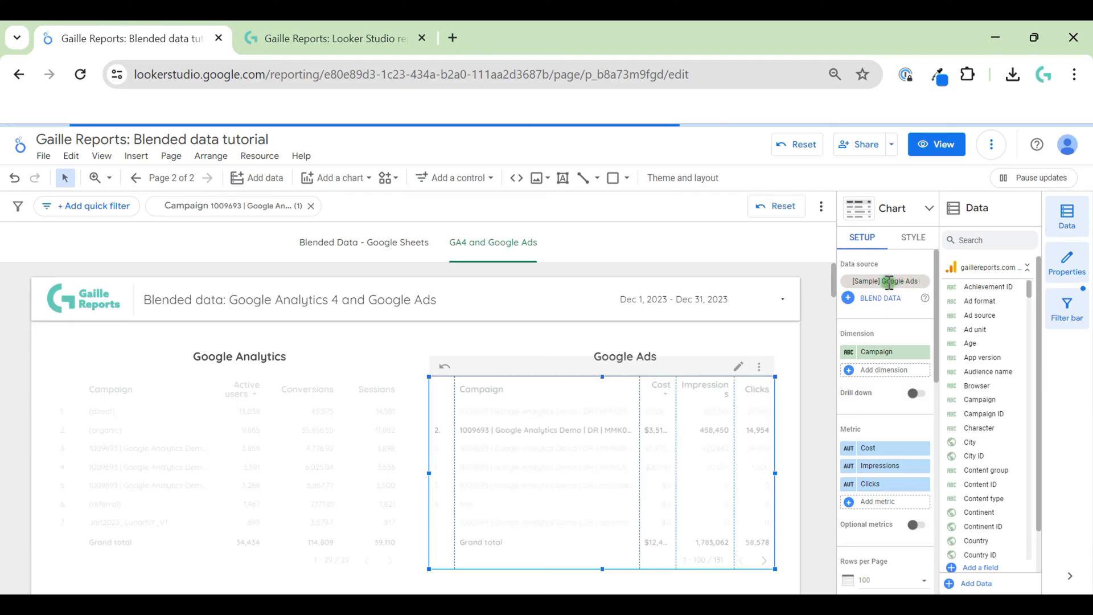
{"action": "left_click", "coordinate": [894, 282]}
{"action": "scroll", "coordinate": [888, 353], "scroll_direction": "up", "scroll_amount": 3}
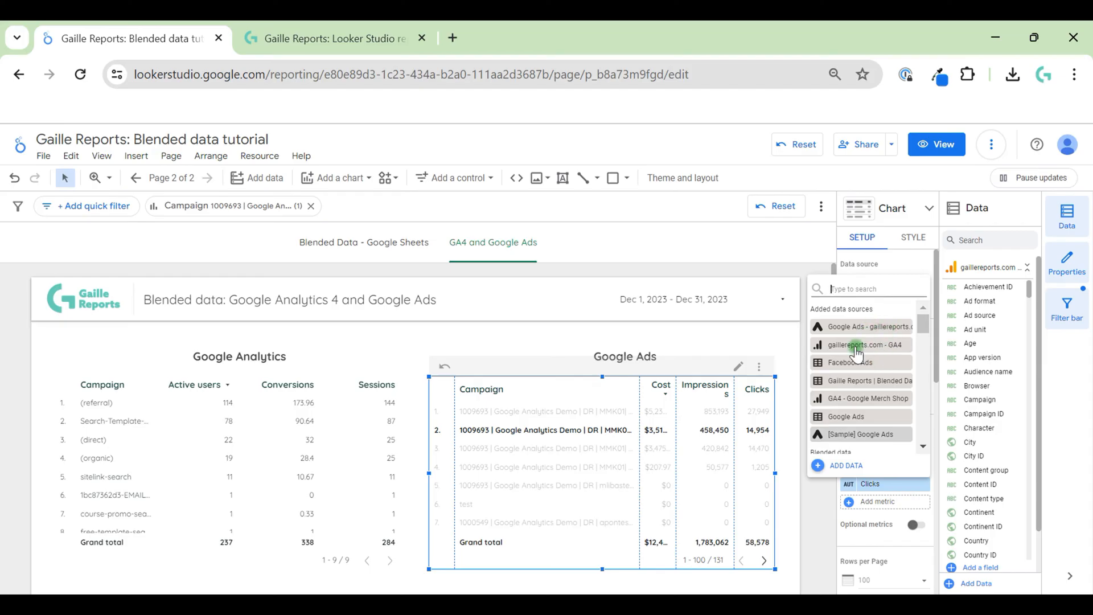
{"action": "left_click", "coordinate": [864, 335]}
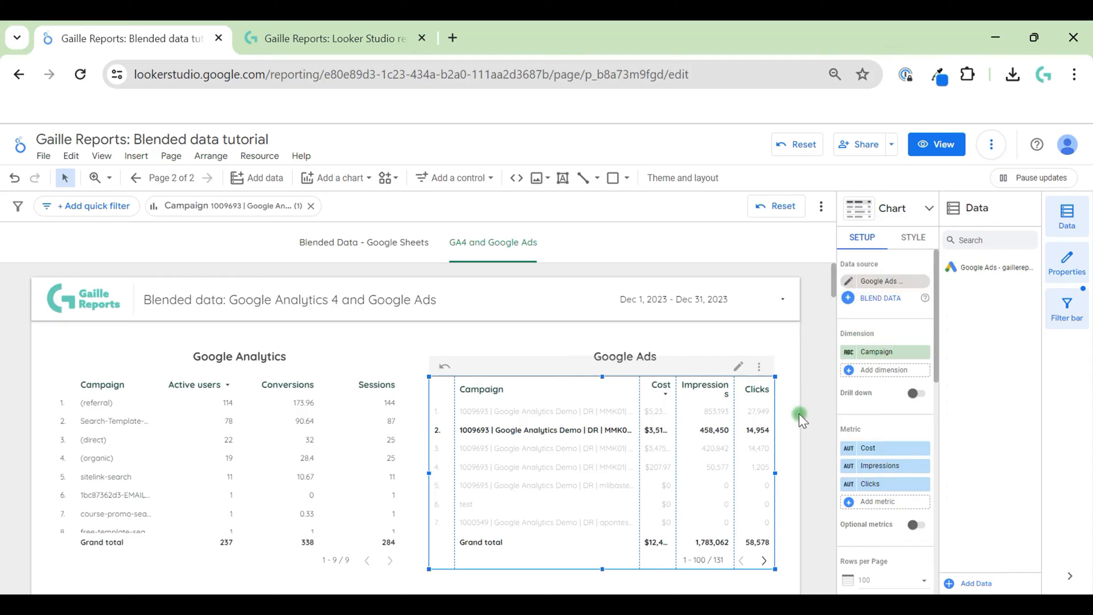
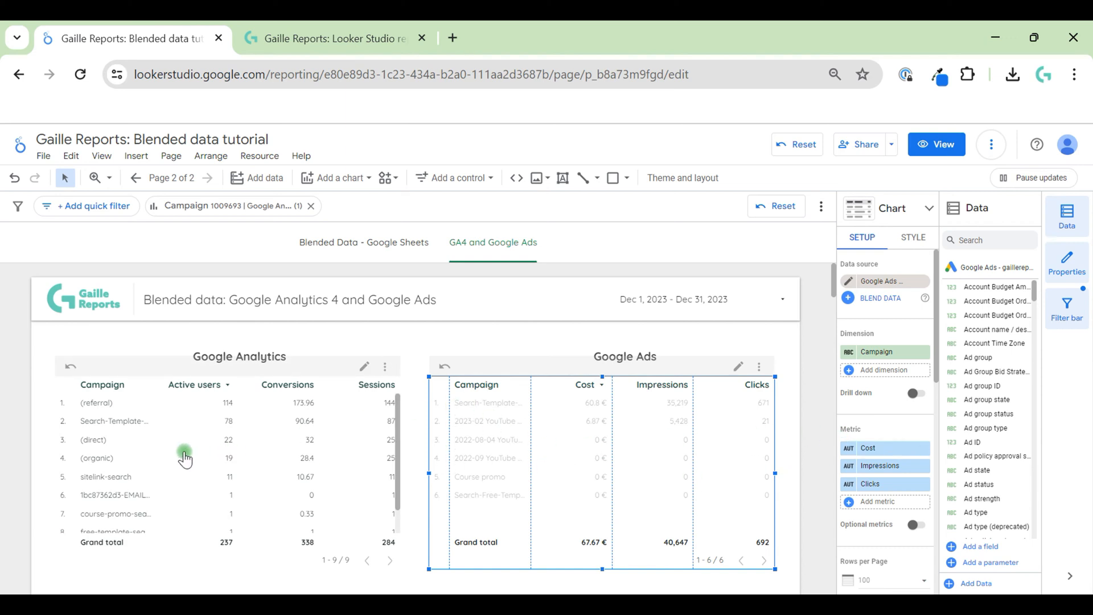
Step: Turn off cross-filtering for the Google Ads campaign table after reviewing the blended table
{"action": "left_click", "coordinate": [800, 416]}
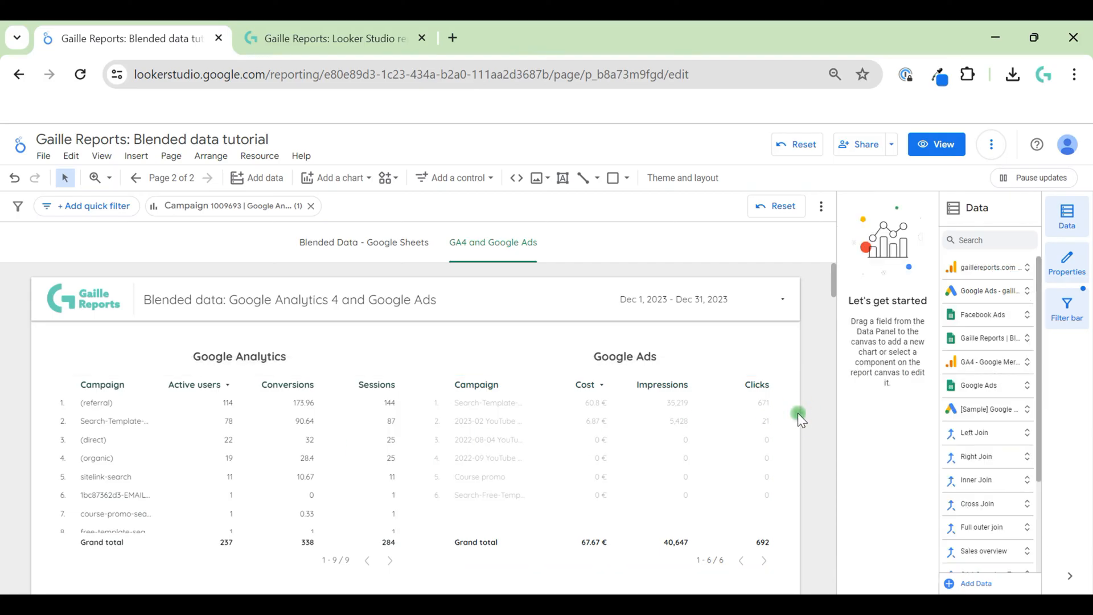
{"action": "scroll", "coordinate": [798, 416], "scroll_direction": "down", "scroll_amount": 4}
{"action": "scroll", "coordinate": [787, 415], "scroll_direction": "up", "scroll_amount": 2}
{"action": "scroll", "coordinate": [348, 394], "scroll_direction": "down", "scroll_amount": 3}
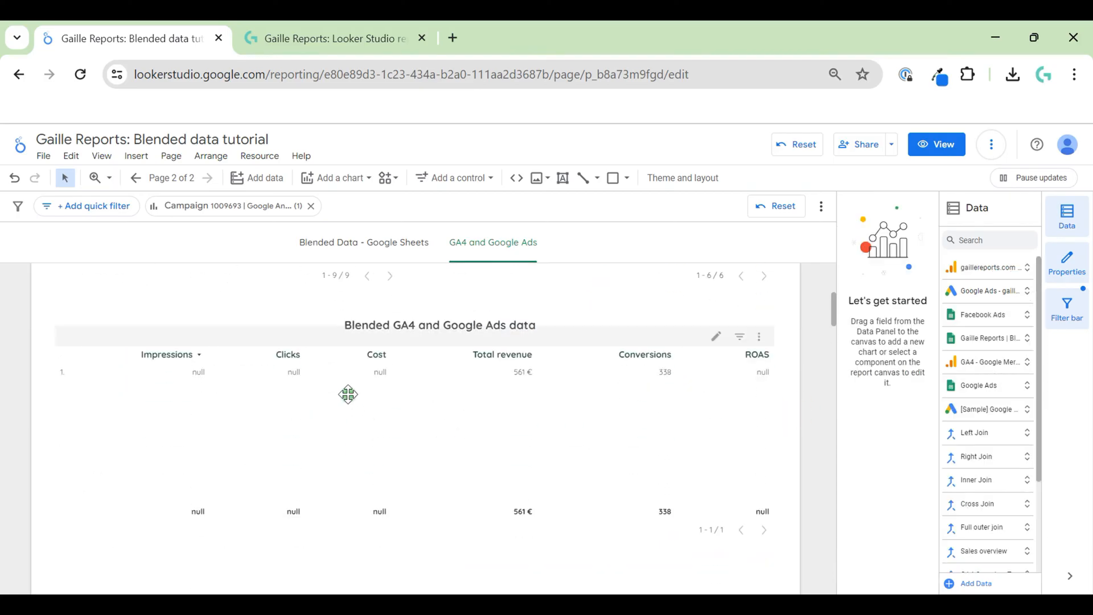
{"action": "left_click", "coordinate": [466, 414]}
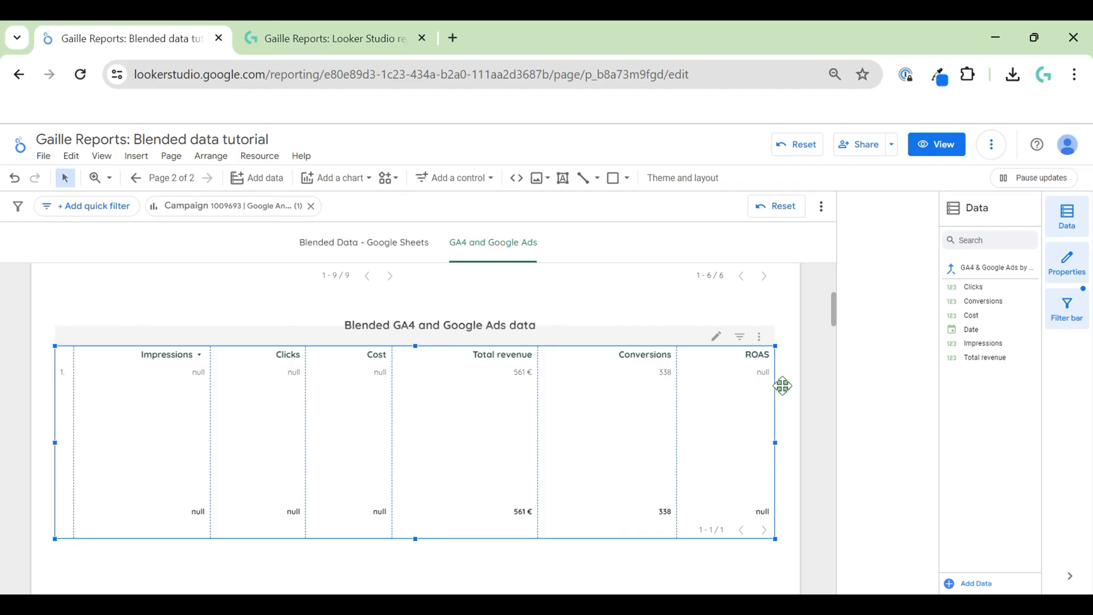
{"action": "scroll", "coordinate": [794, 407], "scroll_direction": "up", "scroll_amount": 5}
{"action": "left_click", "coordinate": [683, 434]}
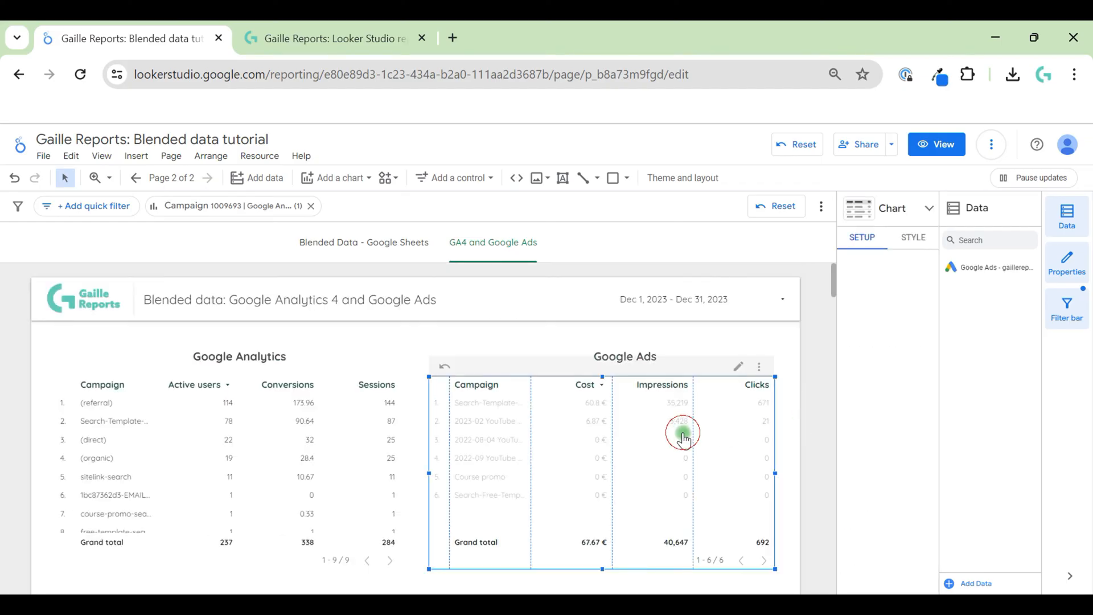
{"action": "left_click", "coordinate": [760, 460]}
{"action": "scroll", "coordinate": [873, 424], "scroll_direction": "down", "scroll_amount": 5}
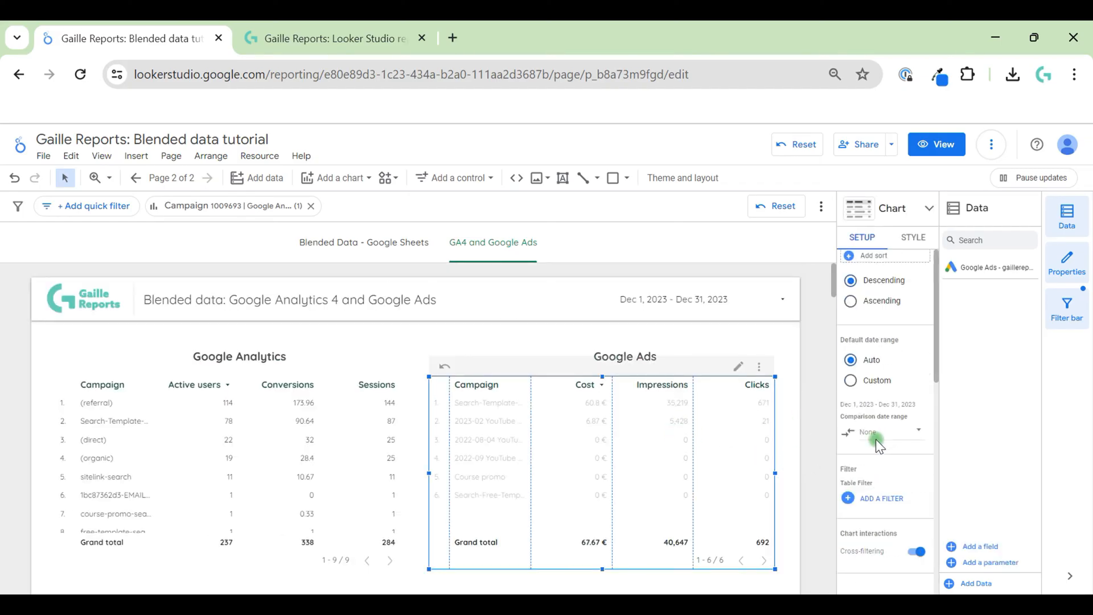
{"action": "left_click", "coordinate": [914, 541]}
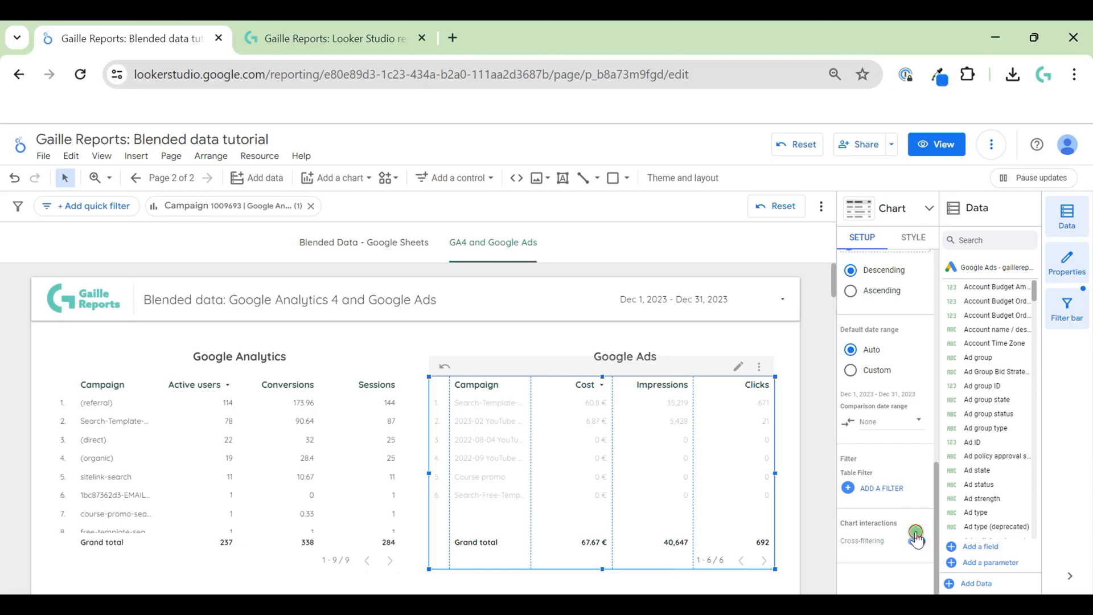
Step: Turn off cross-filtering for the Google Analytics campaign table
{"action": "left_click", "coordinate": [382, 487]}
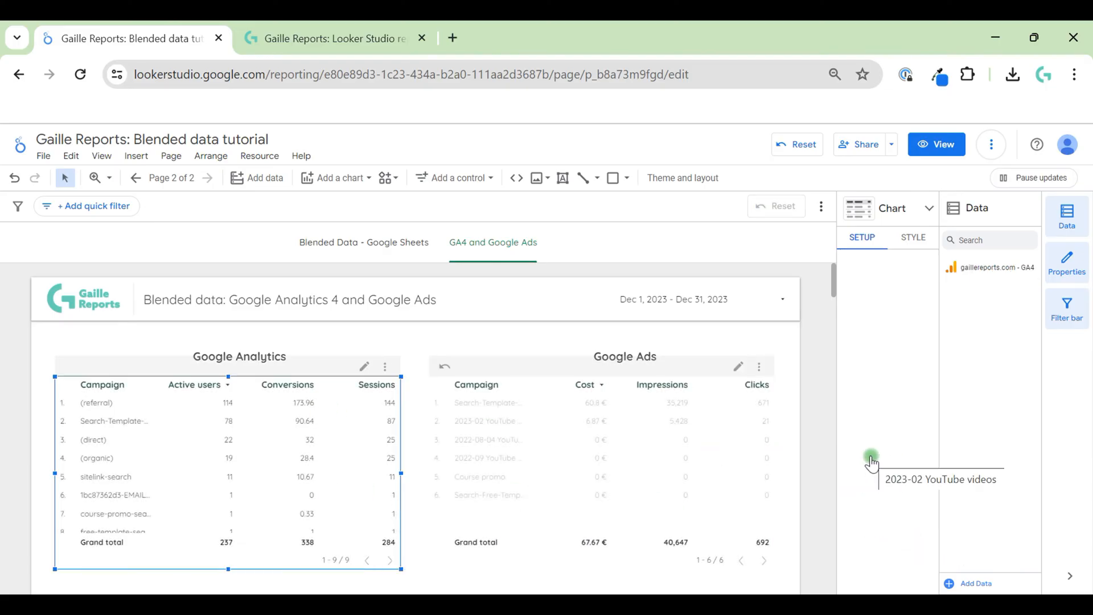
{"action": "scroll", "coordinate": [873, 457], "scroll_direction": "down", "scroll_amount": 5}
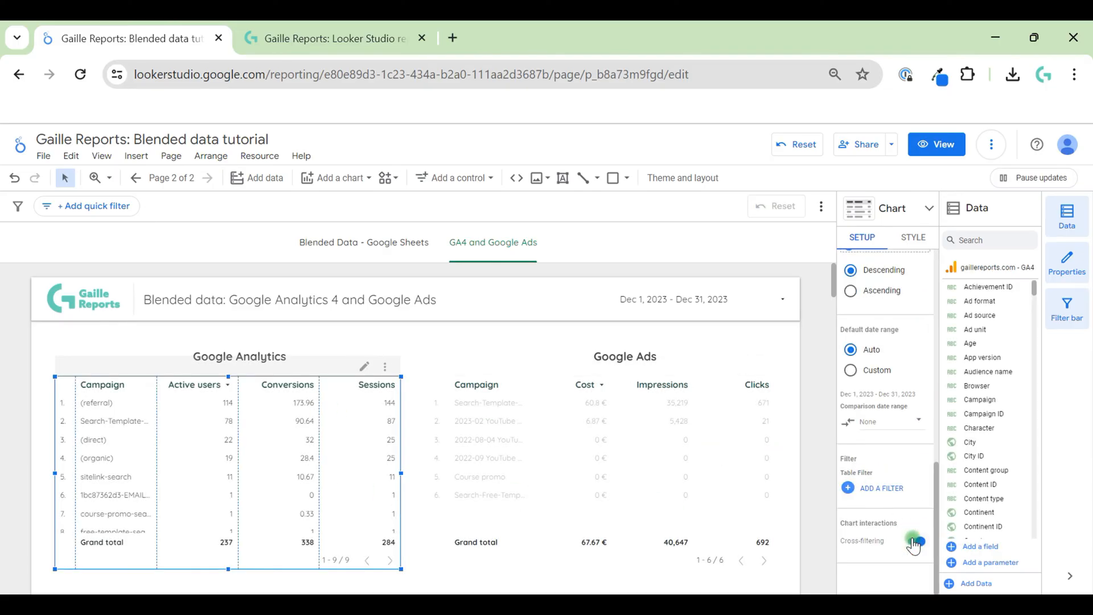
{"action": "left_click", "coordinate": [908, 555]}
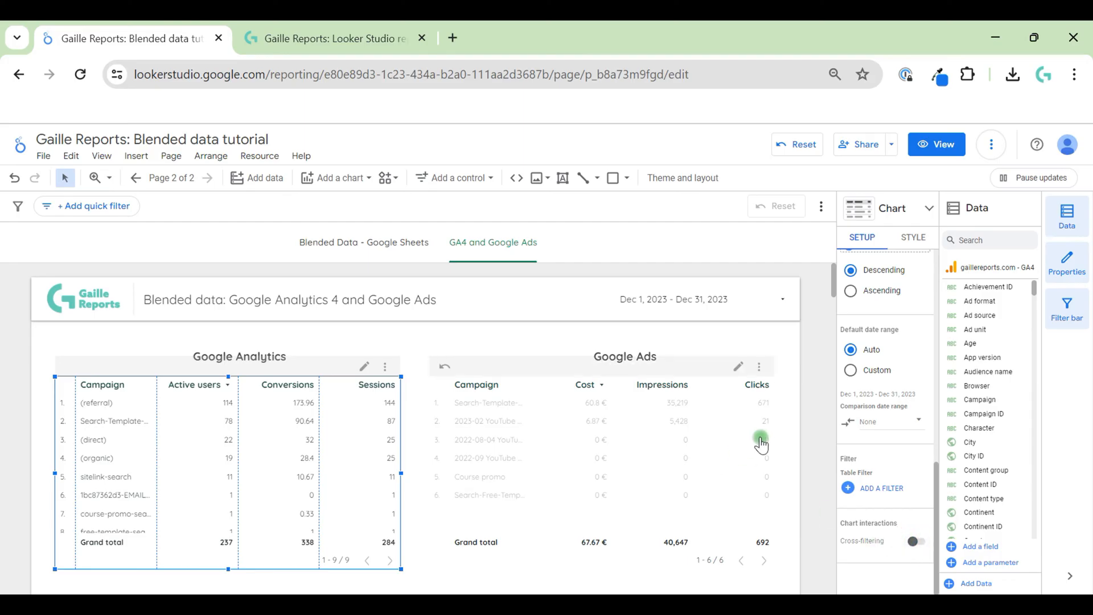
Step: Deselect the table and reload the report page
{"action": "left_click", "coordinate": [821, 417]}
{"action": "left_click", "coordinate": [546, 63]}
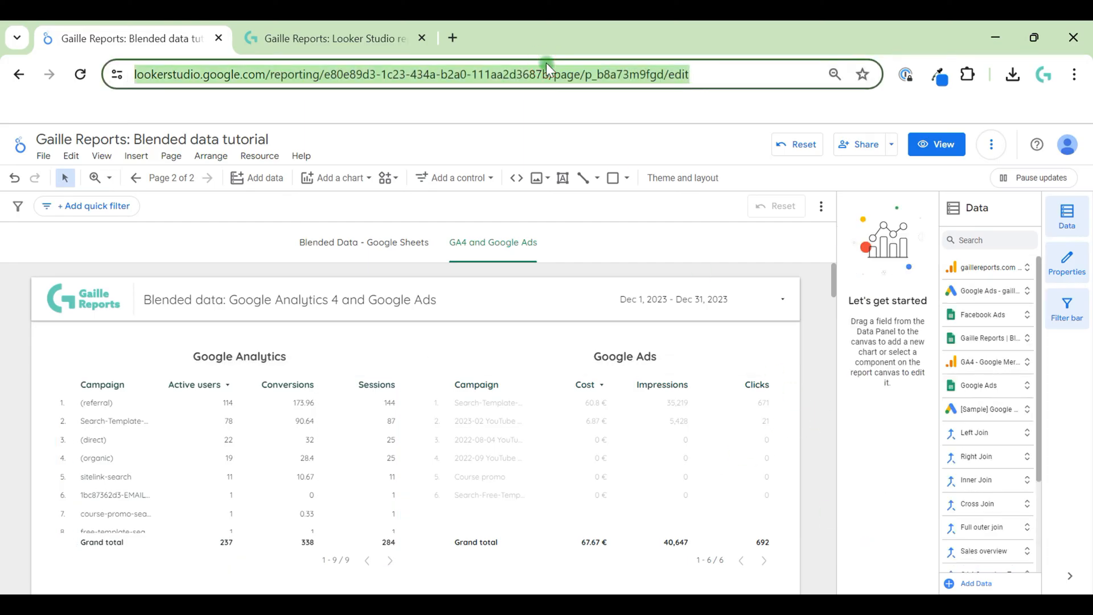
{"action": "key", "text": "Return"}
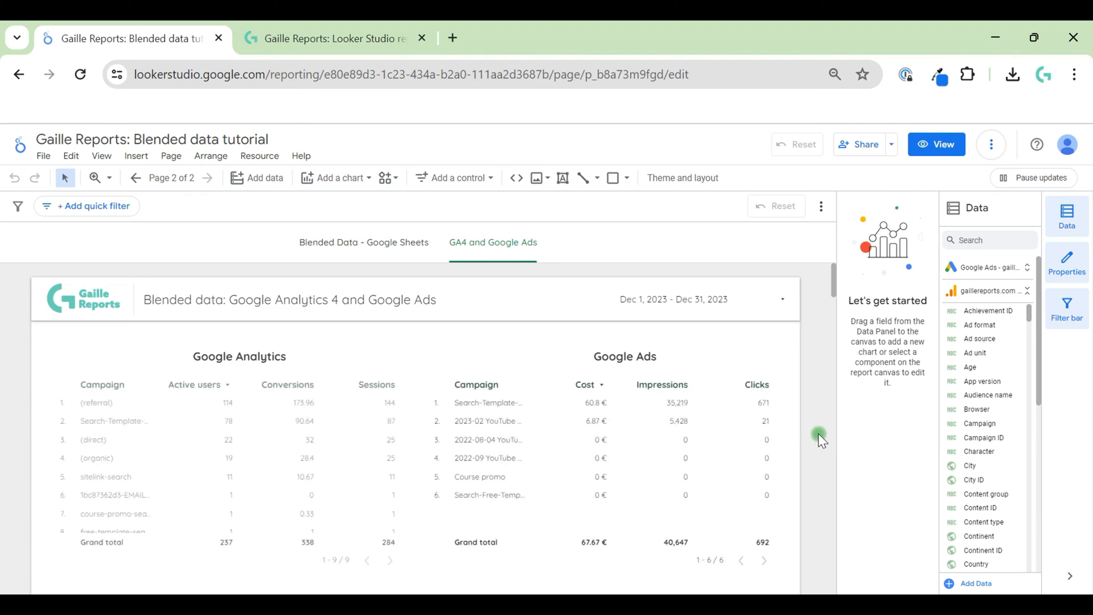
Step: Reduce the height of the blended GA4 and Google Ads table slightly by raising its lower edge
{"action": "scroll", "coordinate": [818, 433], "scroll_direction": "down", "scroll_amount": 6}
{"action": "scroll", "coordinate": [818, 433], "scroll_direction": "down", "scroll_amount": 1}
{"action": "scroll", "coordinate": [819, 433], "scroll_direction": "up", "scroll_amount": 2}
{"action": "left_click", "coordinate": [487, 504]}
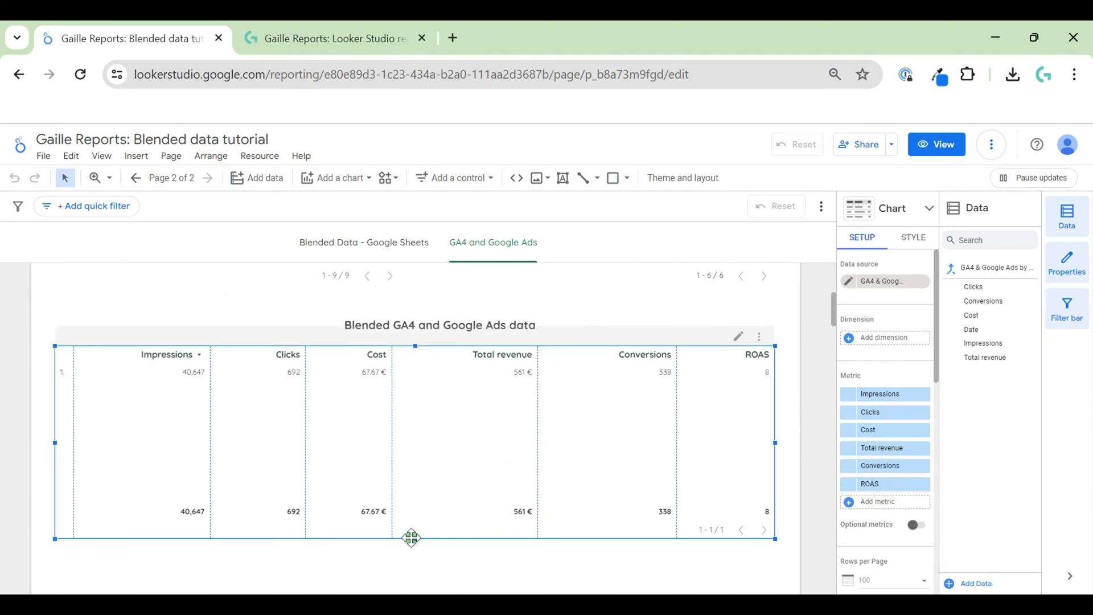
{"action": "mouse_move", "coordinate": [418, 538]}
{"action": "left_mouse_down"}
{"action": "mouse_move", "coordinate": [419, 488]}
{"action": "mouse_move", "coordinate": [422, 516]}
{"action": "left_mouse_up"}
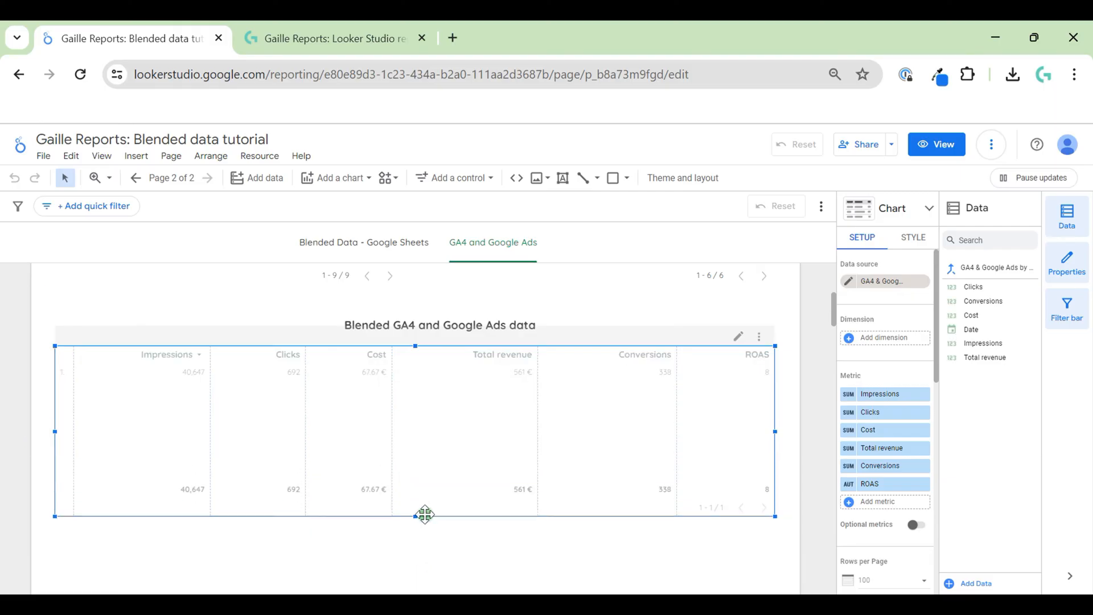
Step: Open the blended table's "GA4 & Google Ads by day" blend for editing and change its join operator to Full outer
{"action": "left_click", "coordinate": [850, 282]}
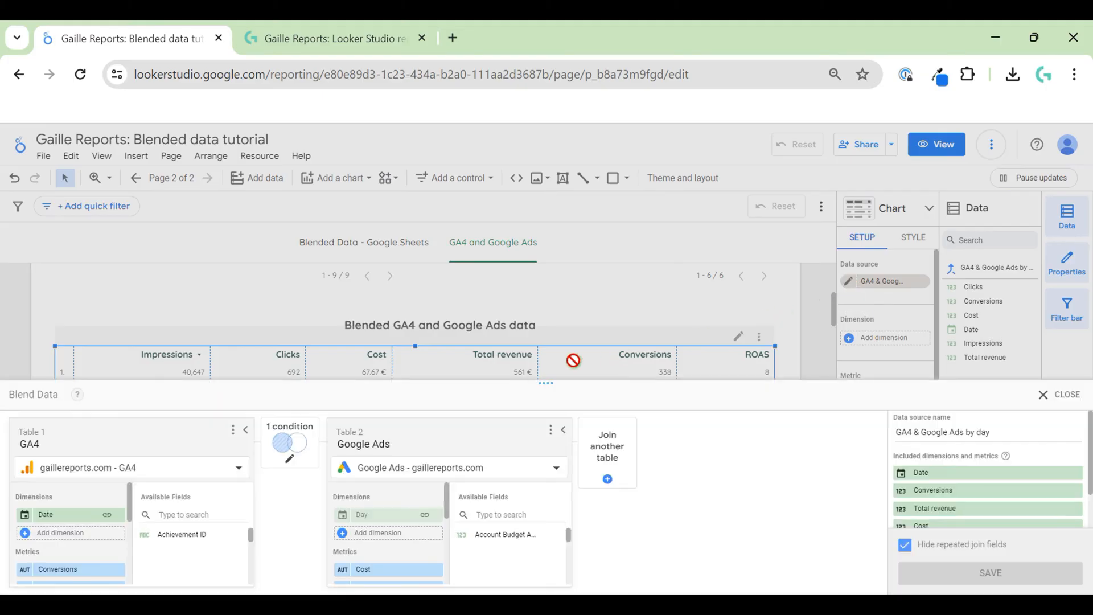
{"action": "left_click_drag", "start_coordinate": [545, 333], "coordinate": [561, 121]}
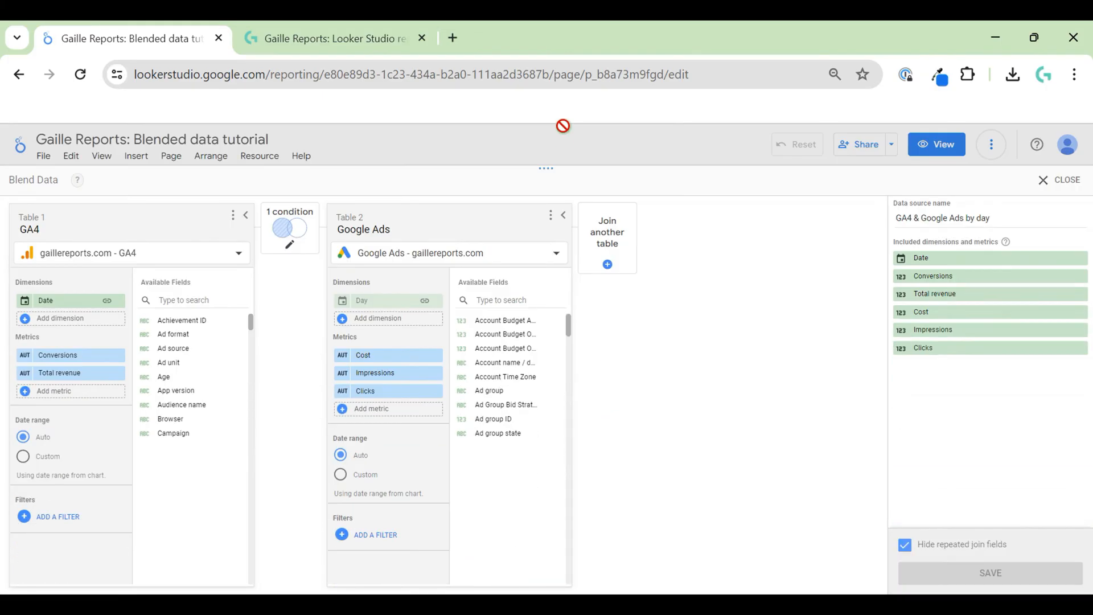
{"action": "left_click", "coordinate": [293, 230]}
{"action": "left_click", "coordinate": [587, 315]}
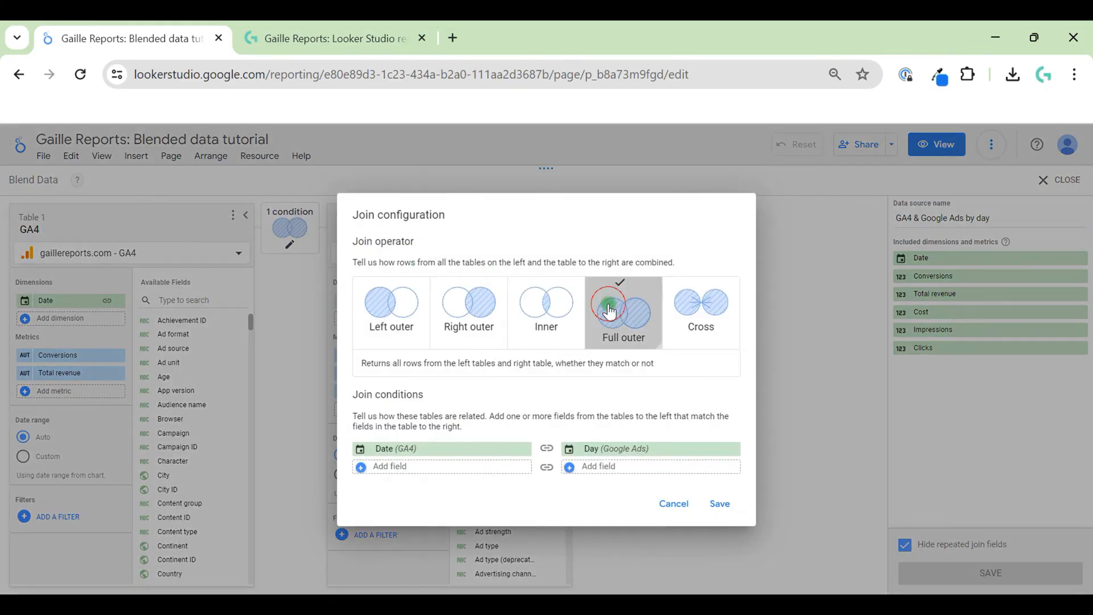
{"action": "left_click", "coordinate": [715, 505]}
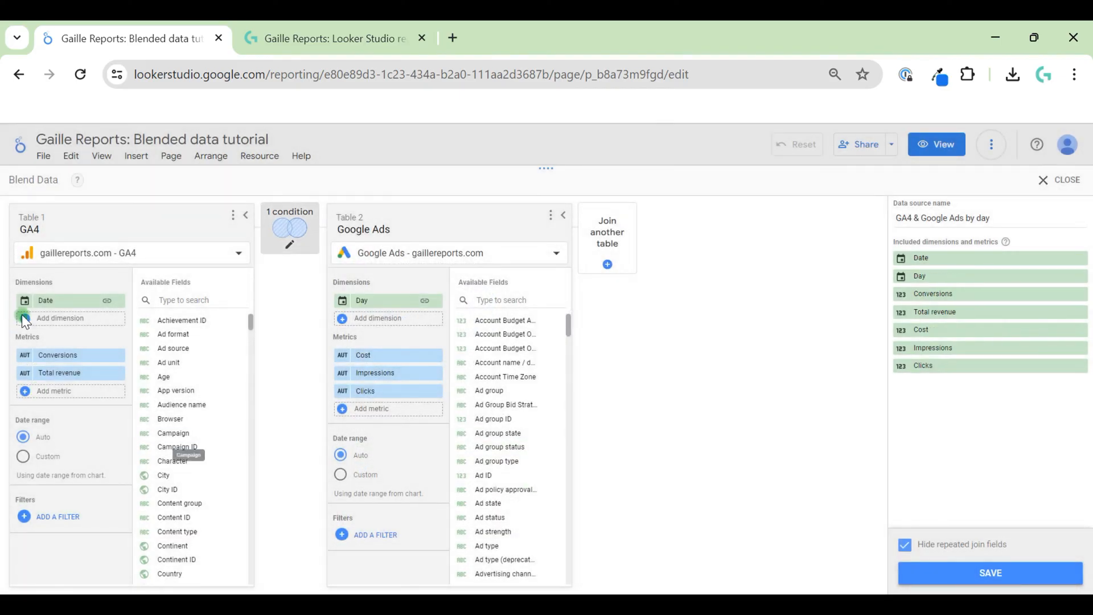
Step: Add Campaign as a dimension to both the GA4 and the Google Ads tables of the blend
{"action": "left_click", "coordinate": [57, 318]}
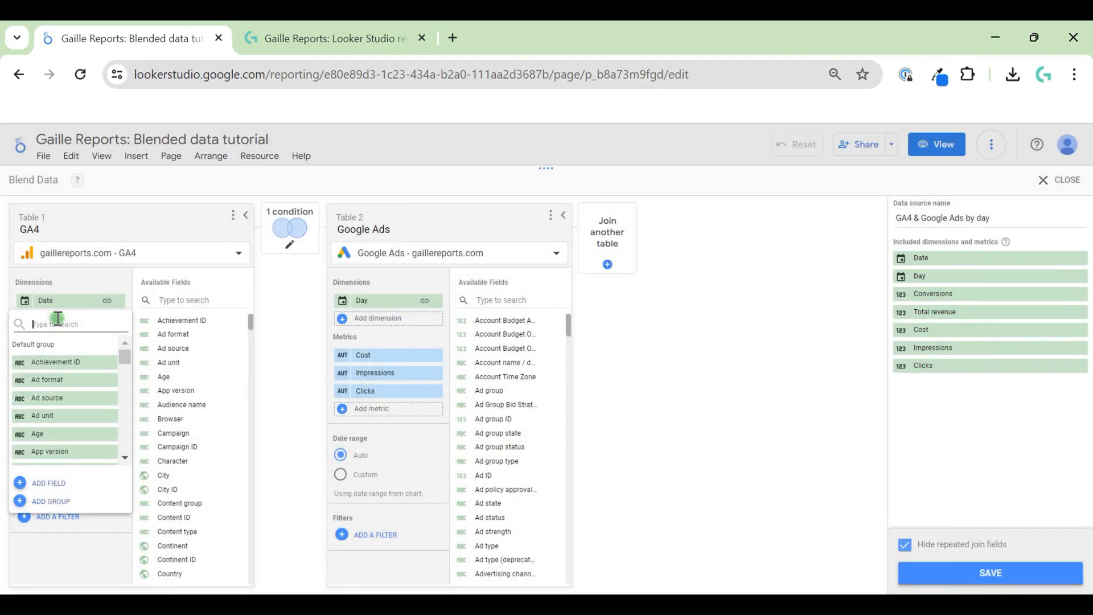
{"action": "type", "text": "ca"}
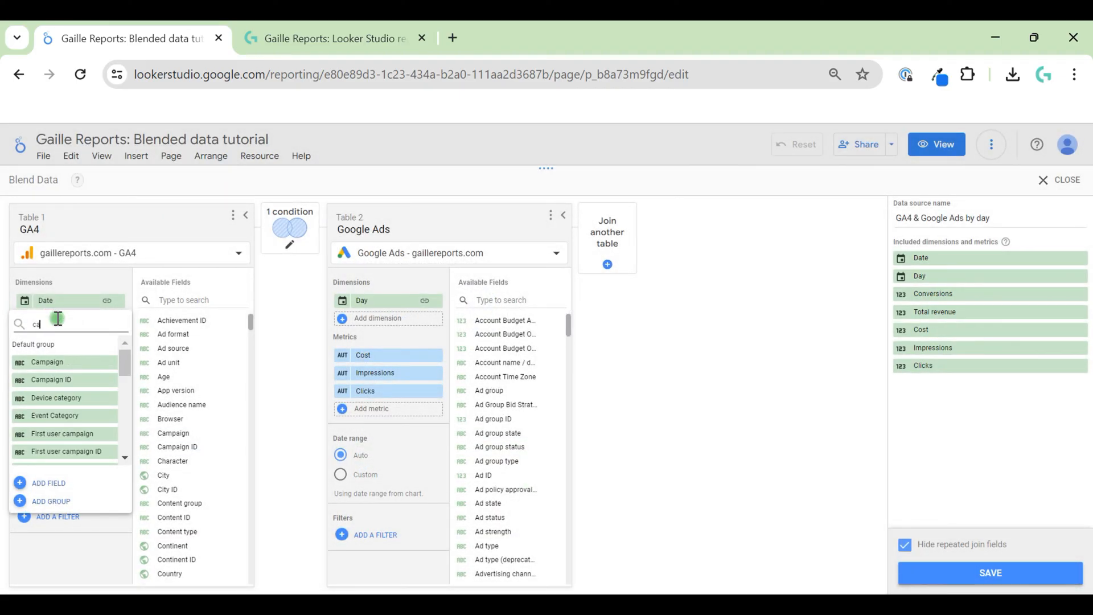
{"action": "type", "text": "m"}
{"action": "left_click", "coordinate": [95, 362]}
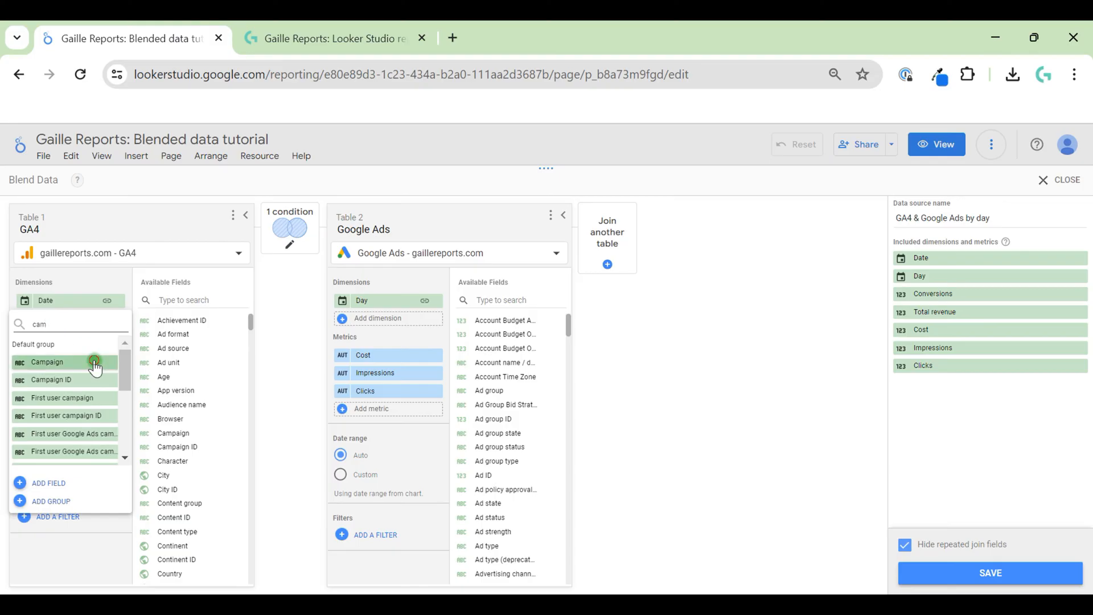
{"action": "left_click", "coordinate": [399, 318]}
{"action": "type", "text": "cam"}
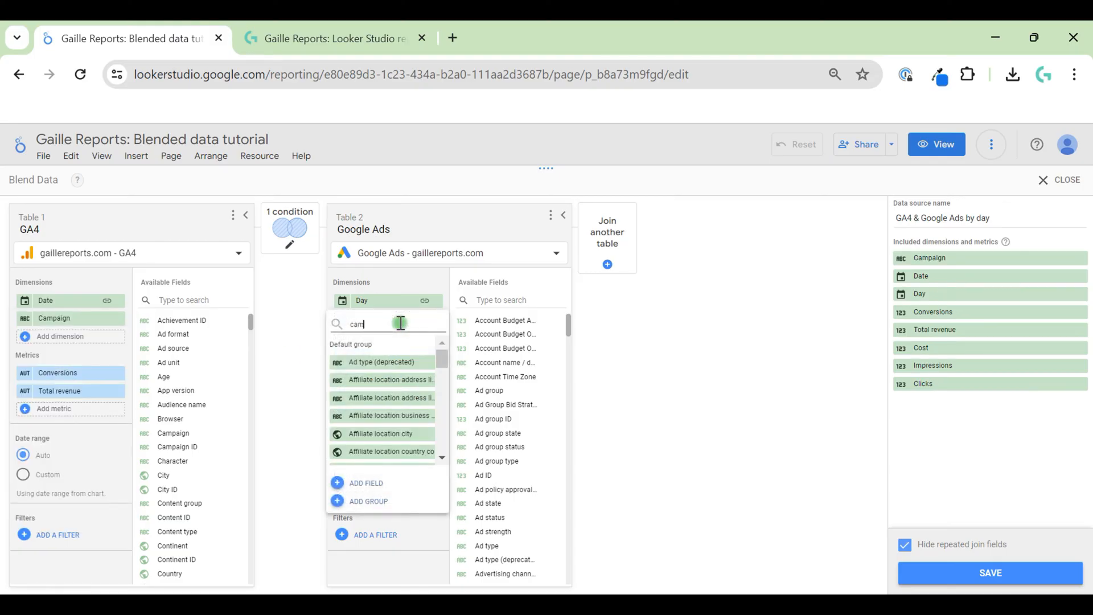
Step: Apply the existing "GA4 - Google Ads" filter to the GA4 table of the blend
{"action": "left_click", "coordinate": [25, 553]}
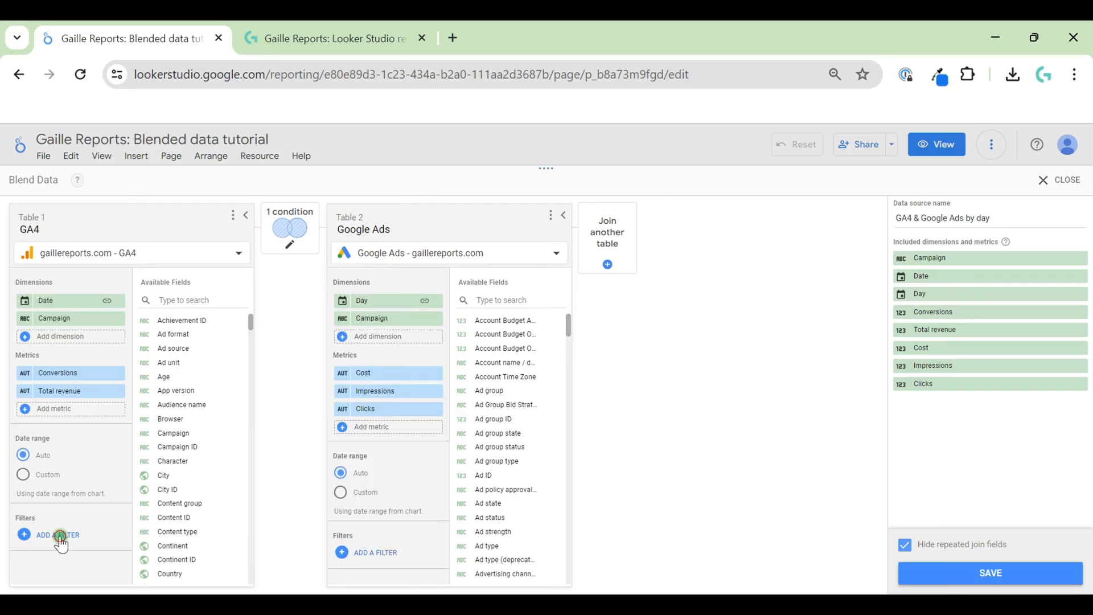
{"action": "left_click", "coordinate": [24, 535]}
{"action": "left_click", "coordinate": [89, 288]}
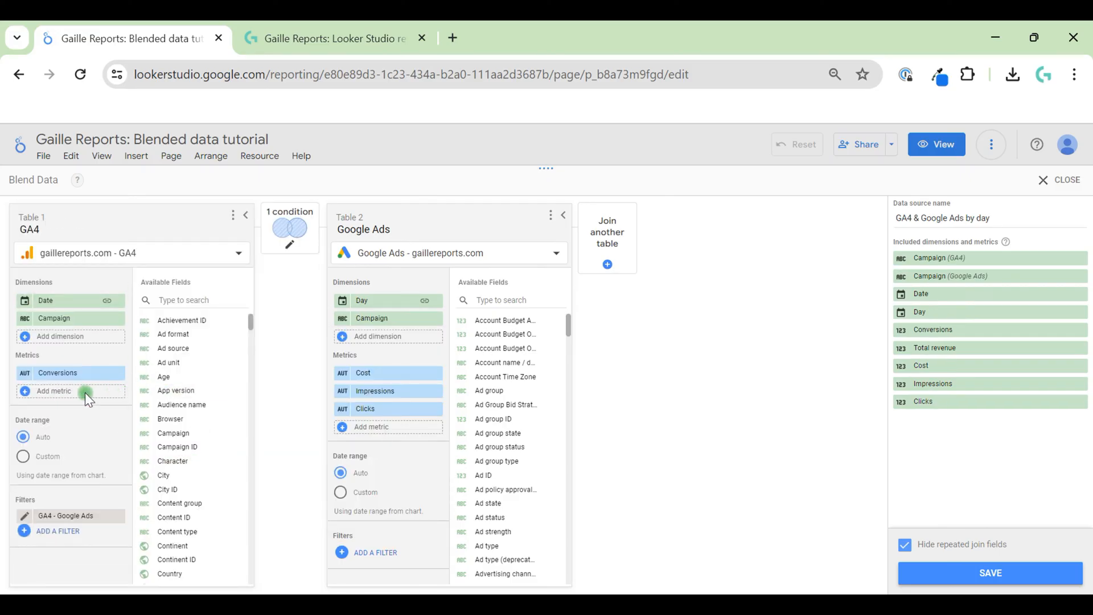
Step: Replace the GA4 table's Total revenue metric with Event count and Active users, and save the blend
{"action": "left_click", "coordinate": [83, 393]}
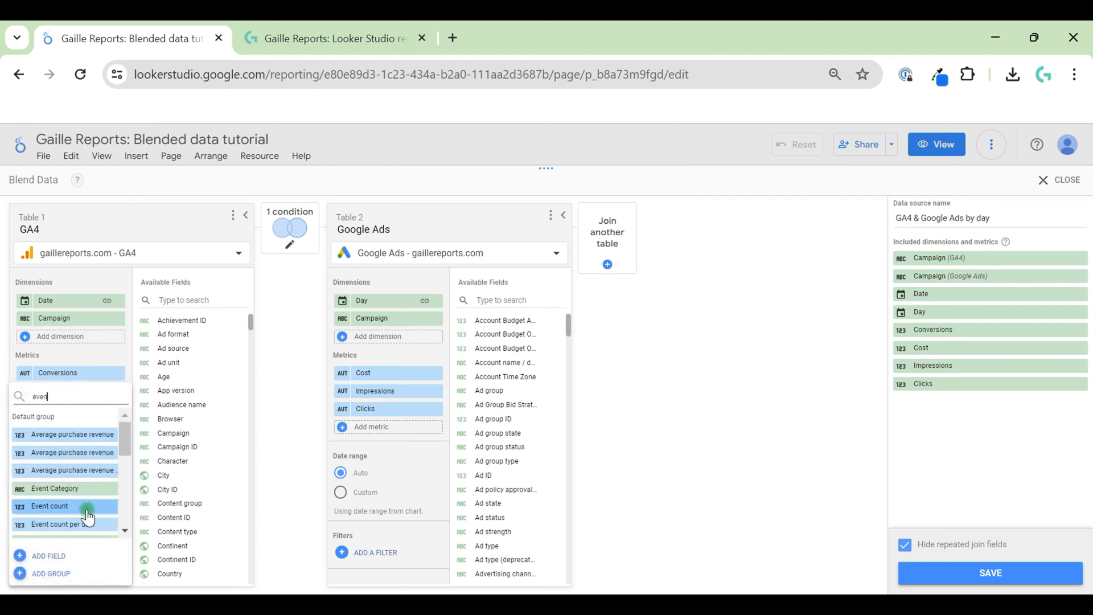
{"action": "left_click", "coordinate": [87, 516]}
{"action": "left_click", "coordinate": [63, 411]}
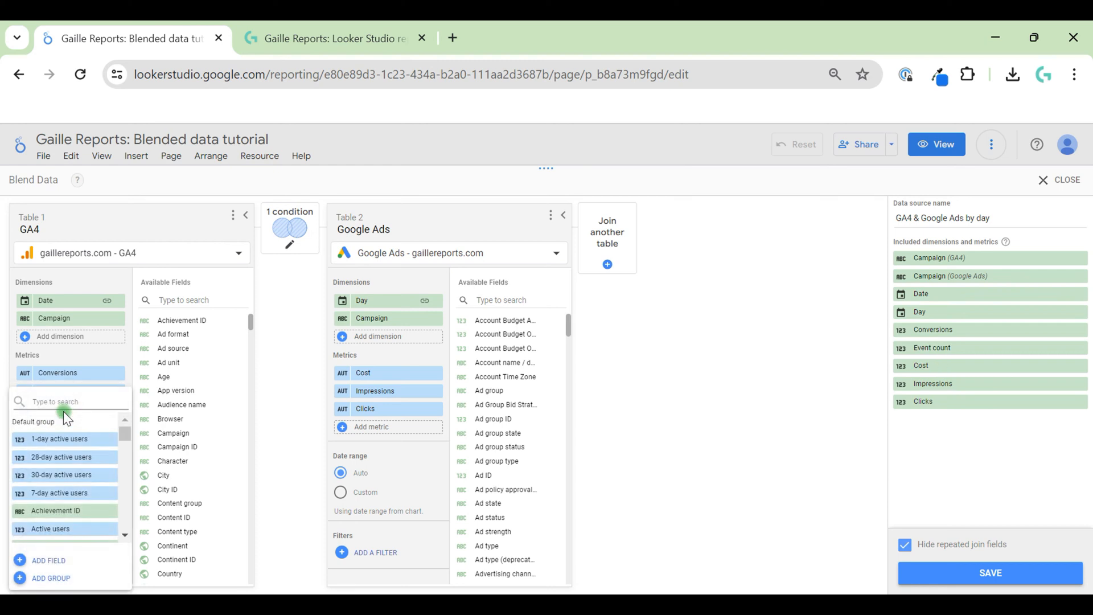
{"action": "type", "text": "activ"}
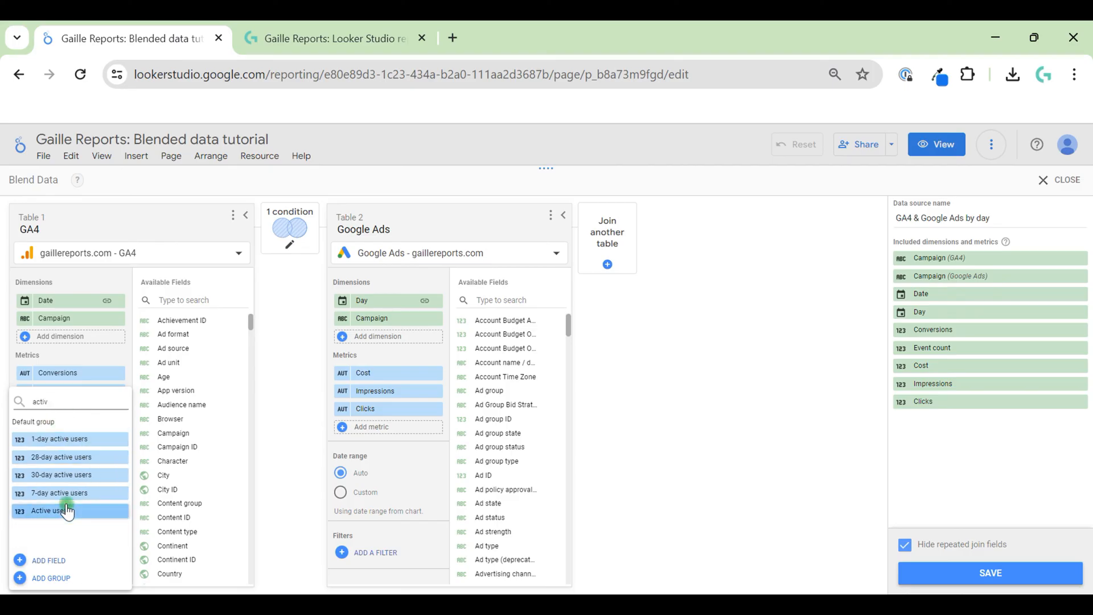
{"action": "left_click", "coordinate": [66, 511]}
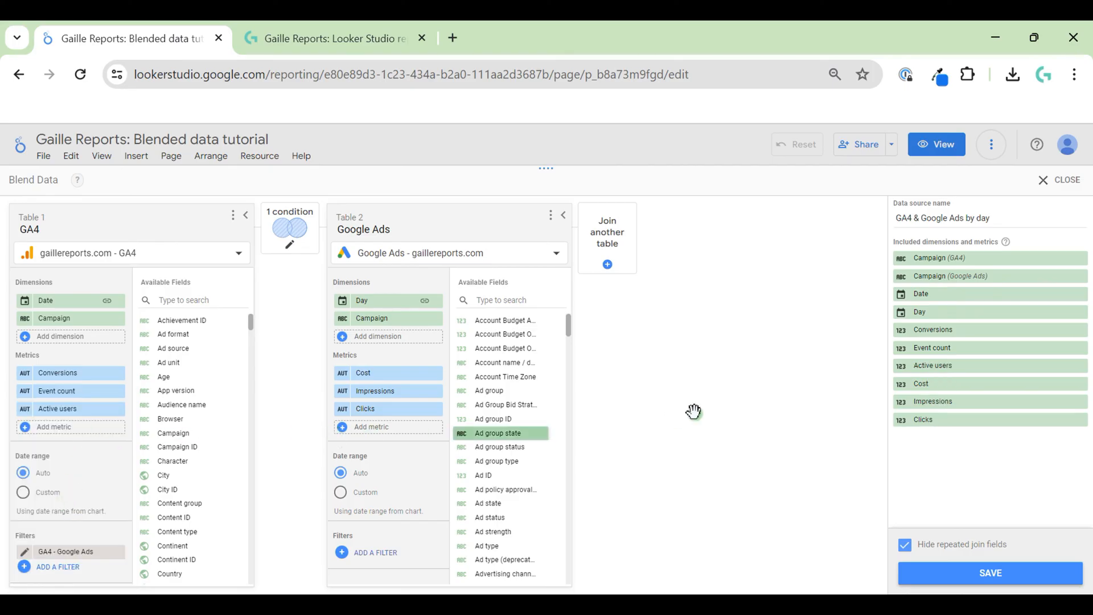
{"action": "left_click", "coordinate": [996, 578]}
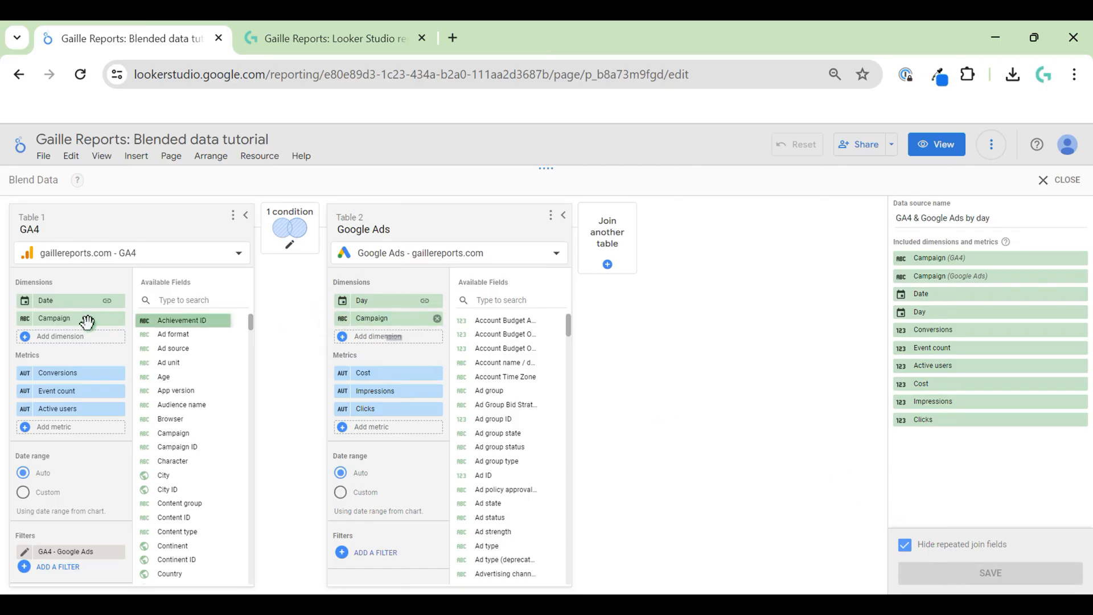
Step: Add a second join condition matching Campaign (GA4) with Campaign (Google Ads), then save and close the blend
{"action": "left_click", "coordinate": [288, 233]}
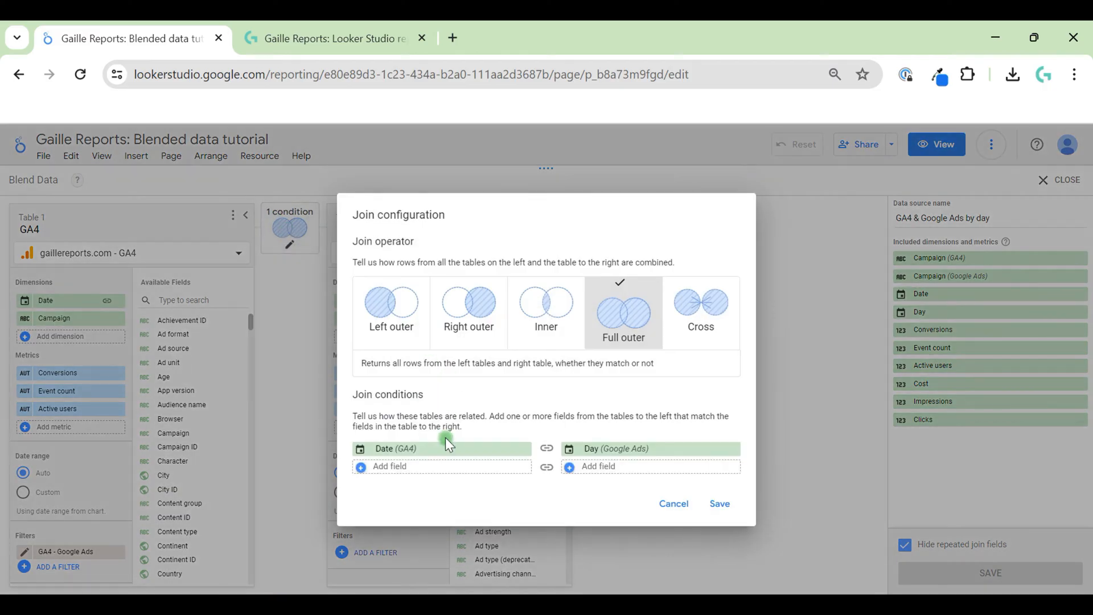
{"action": "left_click", "coordinate": [444, 470]}
{"action": "type", "text": "ca"}
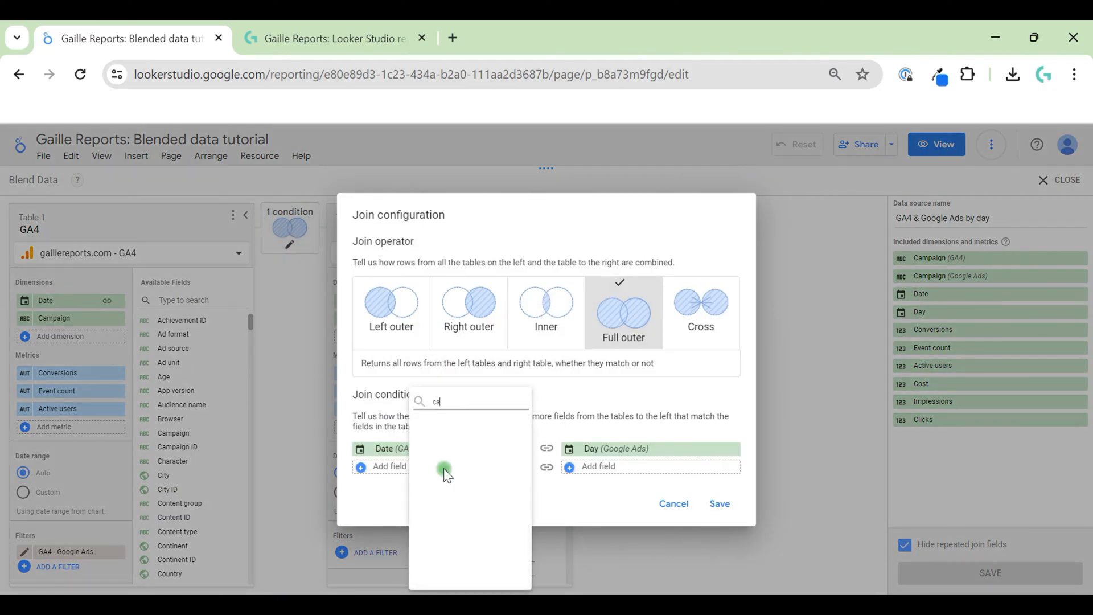
{"action": "key", "text": "BackSpace"}
{"action": "key", "text": "BackSpace"}
{"action": "left_click", "coordinate": [490, 443]}
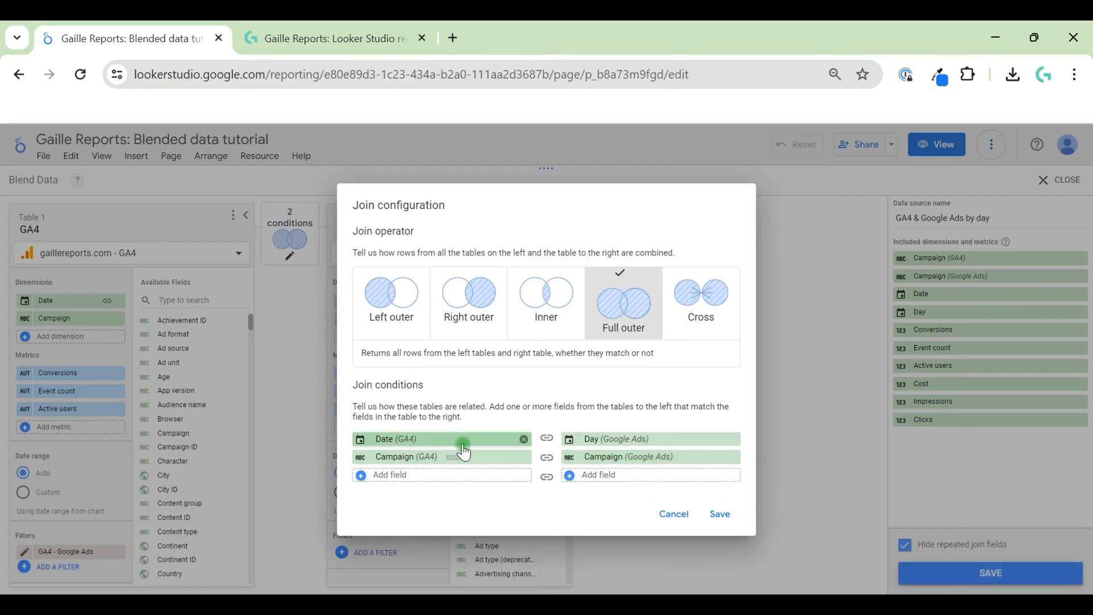
{"action": "left_click", "coordinate": [721, 515]}
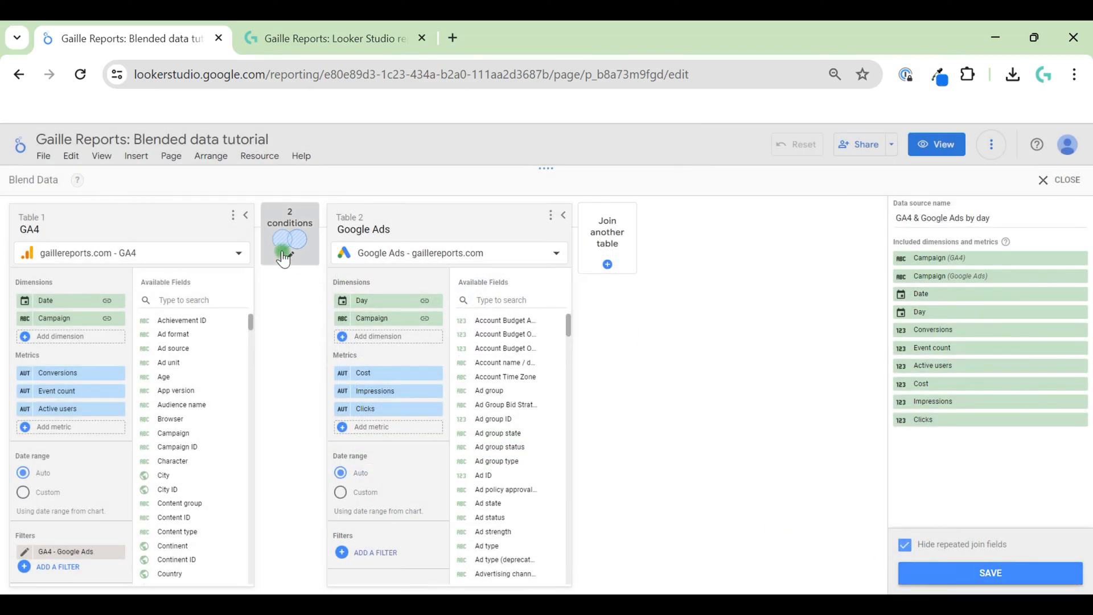
{"action": "left_click", "coordinate": [1016, 576]}
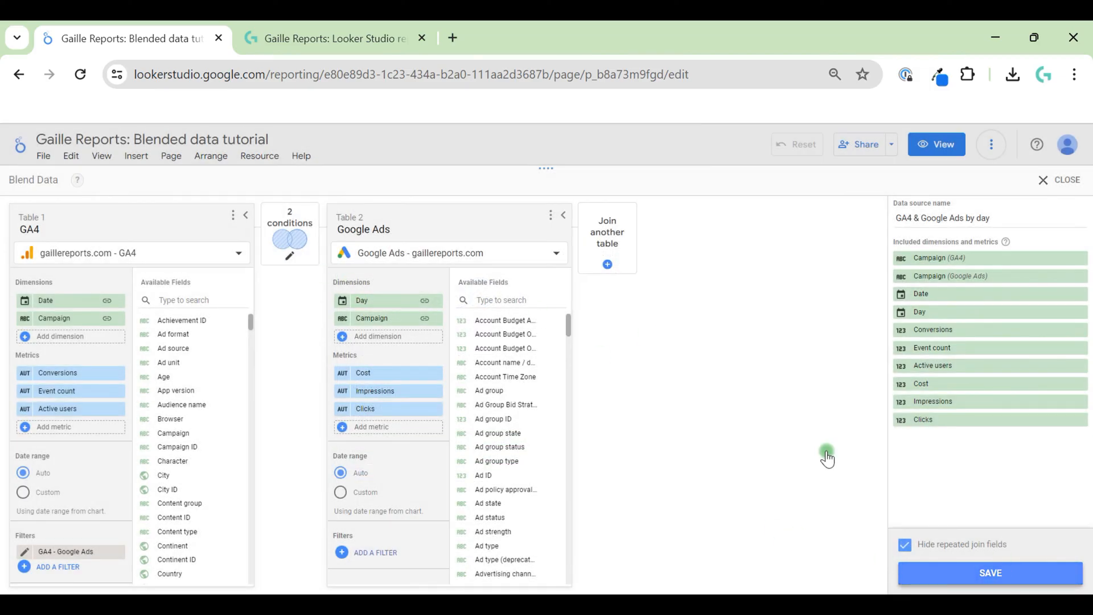
{"action": "left_click", "coordinate": [1057, 192]}
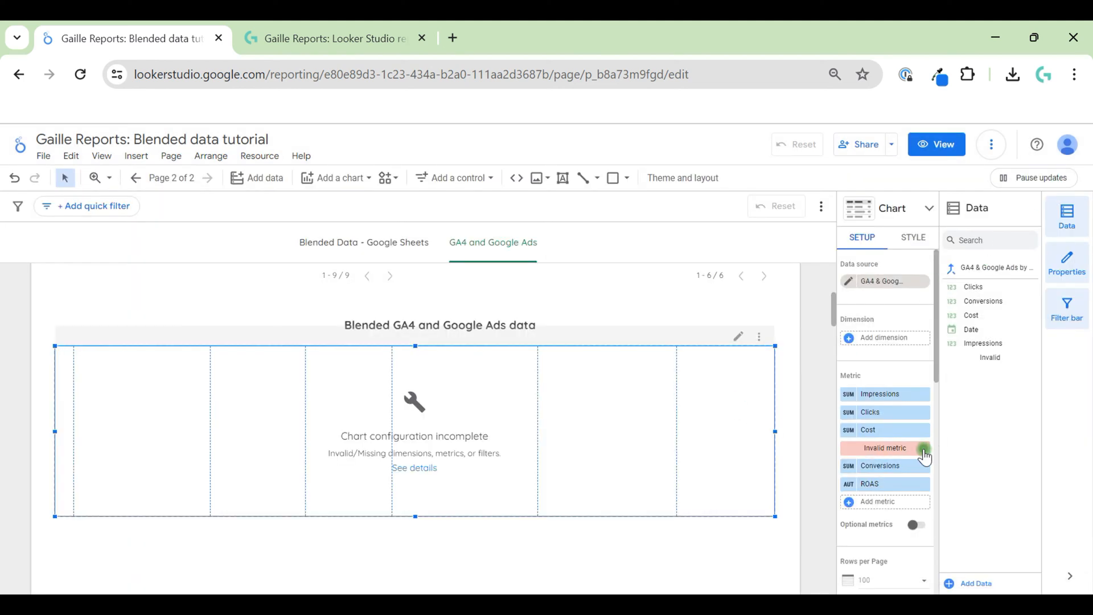
Step: Remove the invalid metric from the blended table and add Campaign (GA4) and Campaign (Google Ads) as its dimensions
{"action": "left_click", "coordinate": [923, 449]}
{"action": "left_click", "coordinate": [888, 338]}
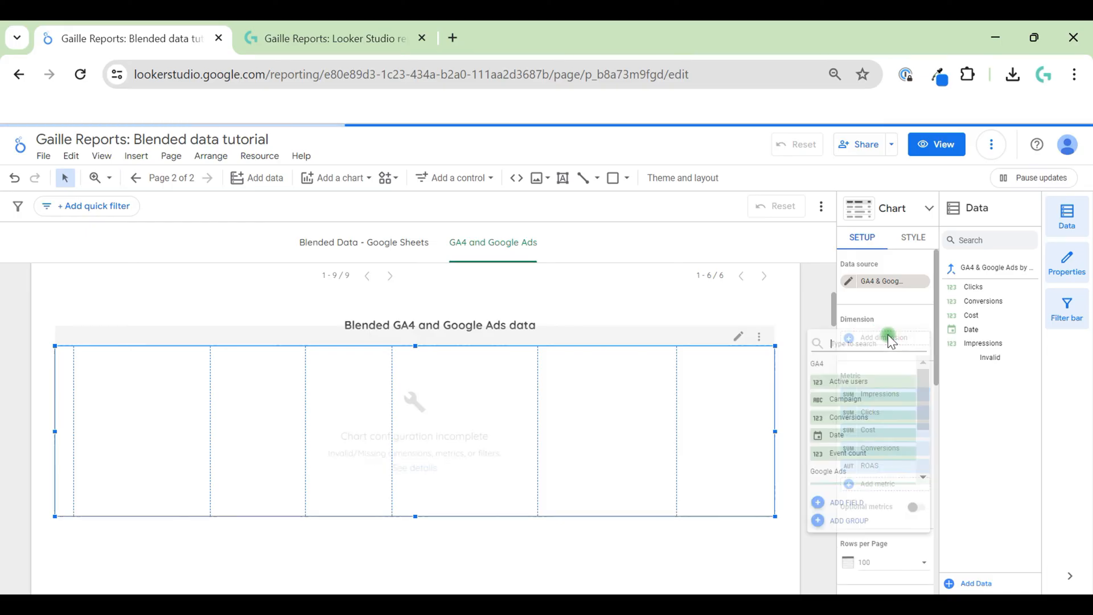
{"action": "left_click", "coordinate": [873, 408]}
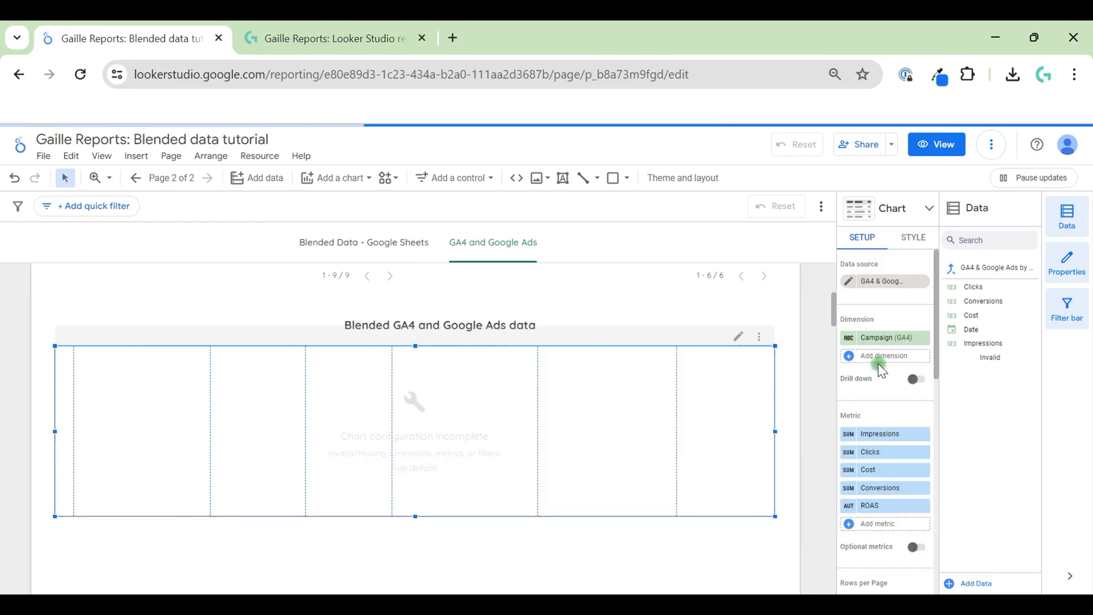
{"action": "left_click", "coordinate": [891, 358]}
{"action": "scroll", "coordinate": [888, 410], "scroll_direction": "down", "scroll_amount": 3}
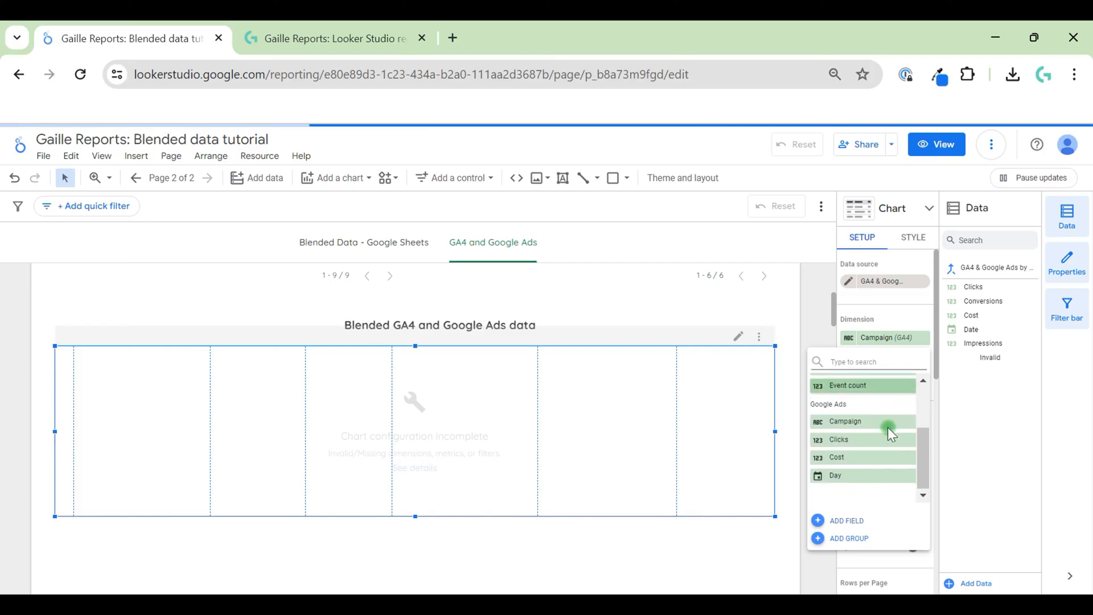
{"action": "left_click", "coordinate": [856, 426]}
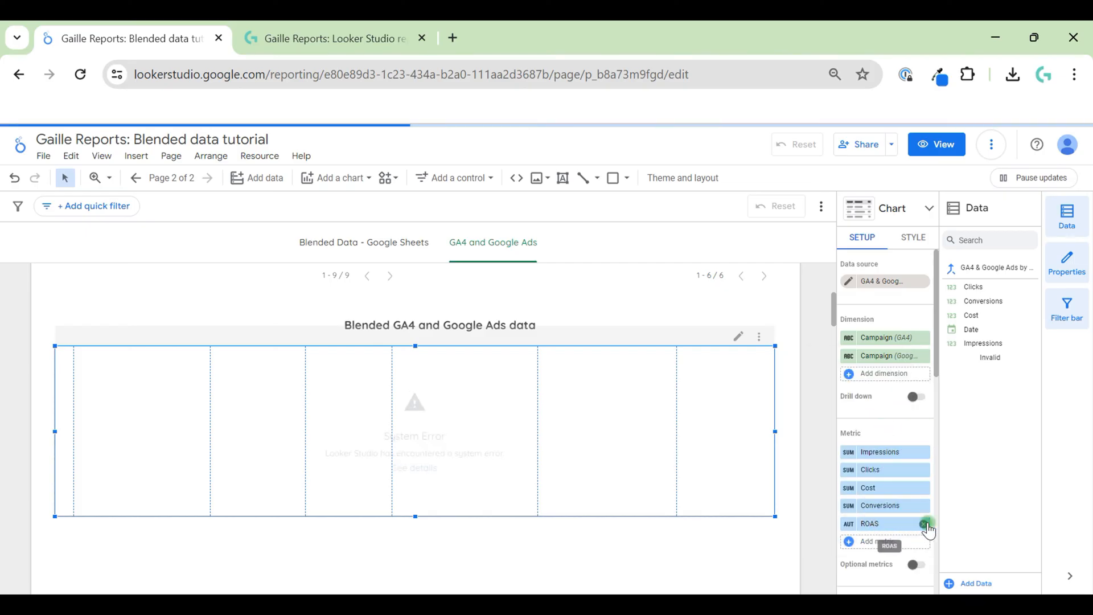
Step: Remove ROAS from the blended table's metrics and replace Conversions with GA4 Active users
{"action": "left_click", "coordinate": [924, 523]}
{"action": "left_click", "coordinate": [907, 527]}
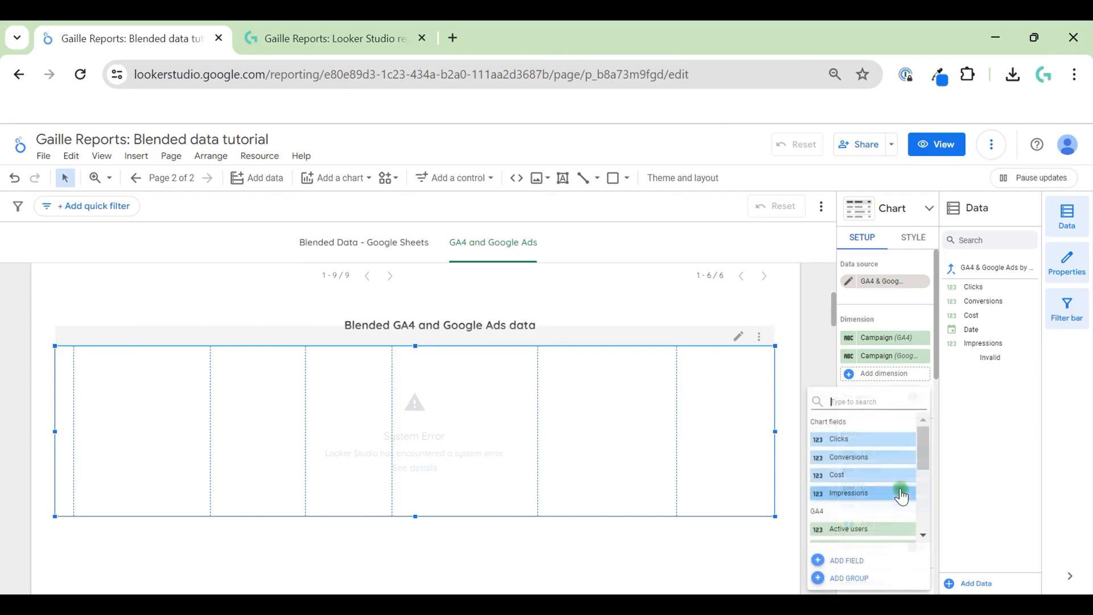
{"action": "scroll", "coordinate": [888, 512], "scroll_direction": "down", "scroll_amount": 5}
{"action": "scroll", "coordinate": [885, 501], "scroll_direction": "up", "scroll_amount": 3}
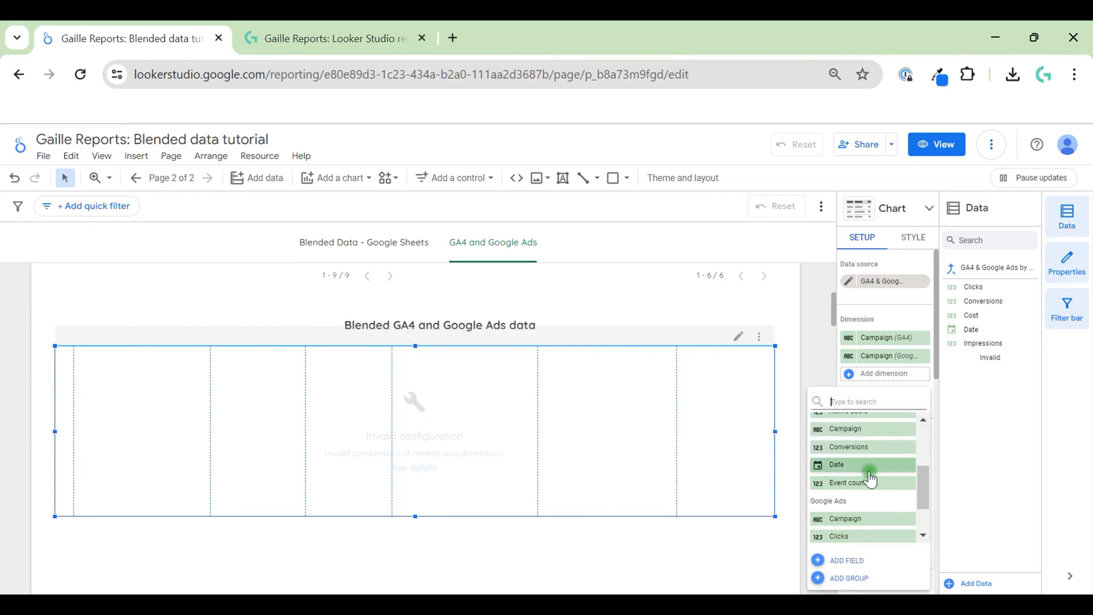
{"action": "left_click", "coordinate": [879, 467]}
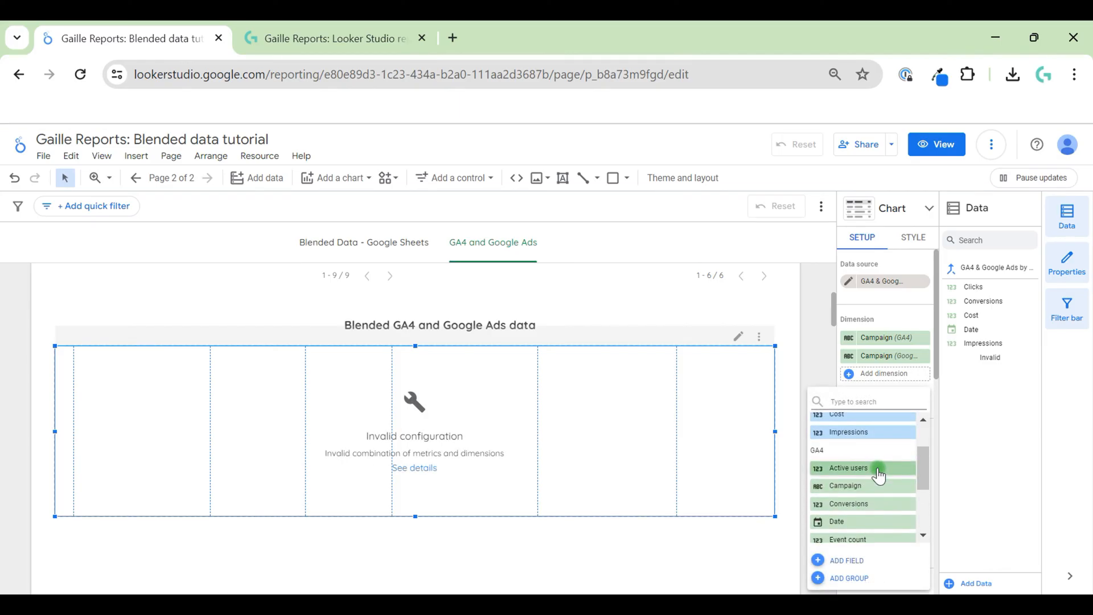
{"action": "left_click", "coordinate": [922, 506]}
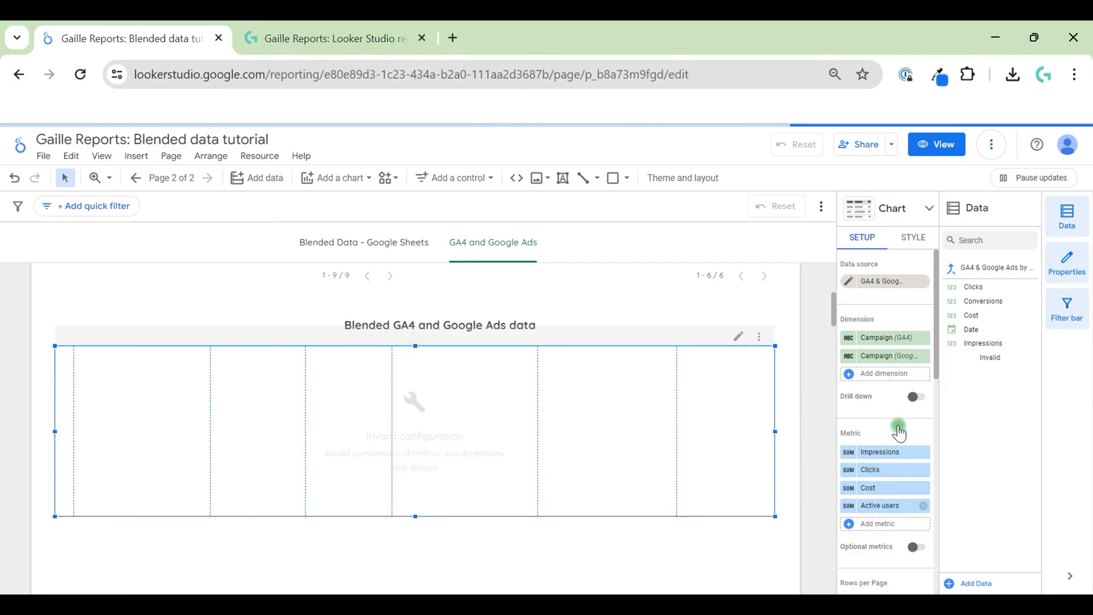
Step: Reload the report page and reselect the table under "Blended GA4 and Google Ads data"
{"action": "scroll", "coordinate": [903, 478], "scroll_direction": "down", "scroll_amount": 4}
{"action": "scroll", "coordinate": [907, 499], "scroll_direction": "down", "scroll_amount": 5}
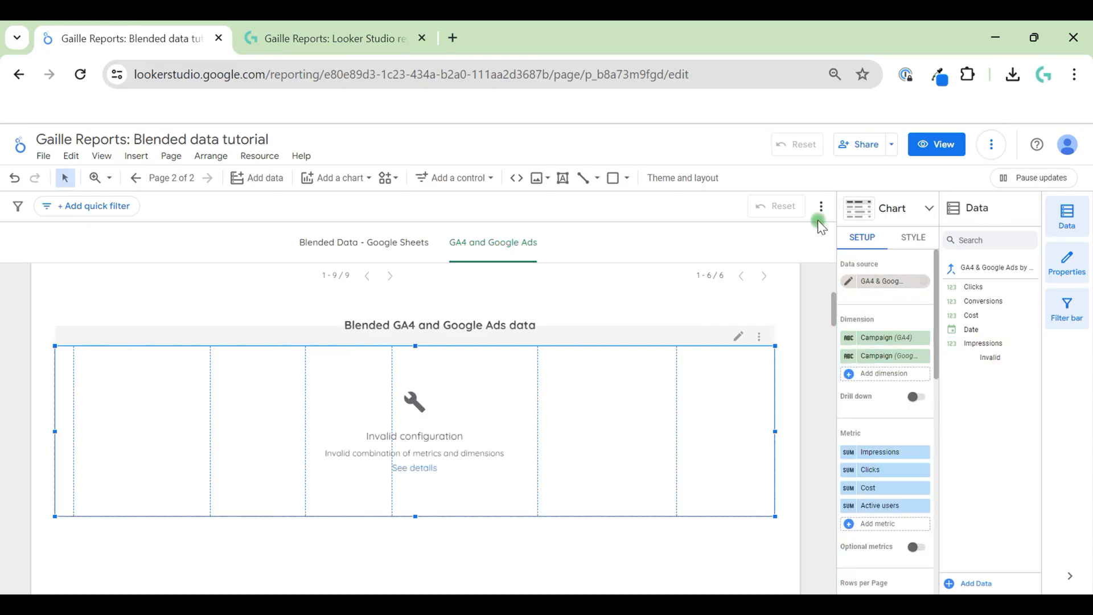
{"action": "left_click", "coordinate": [752, 75]}
{"action": "key", "text": "Return"}
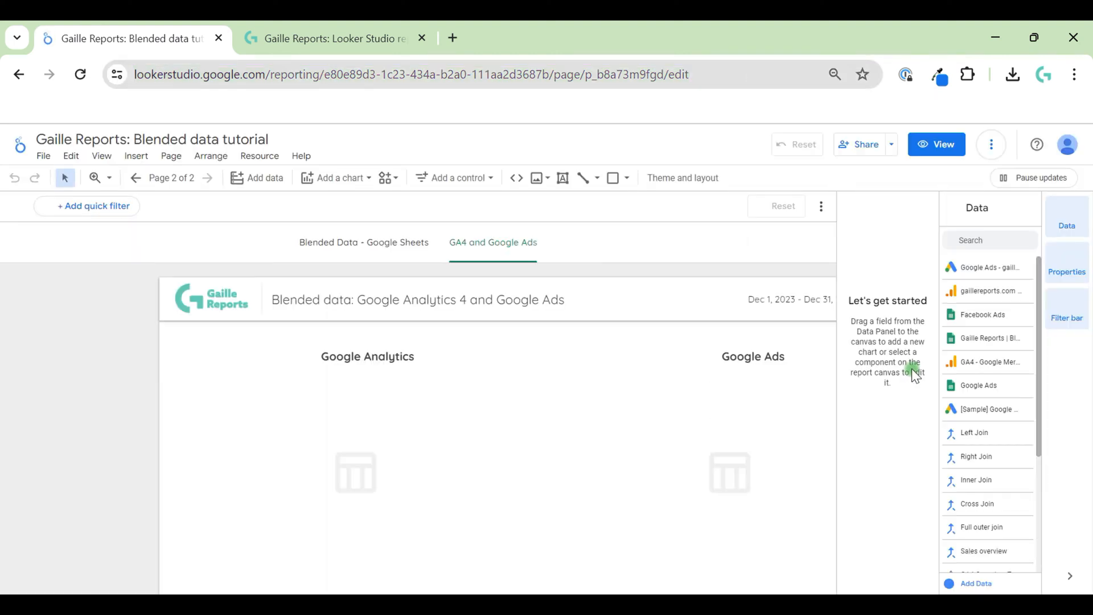
{"action": "scroll", "coordinate": [808, 407], "scroll_direction": "down", "scroll_amount": 5}
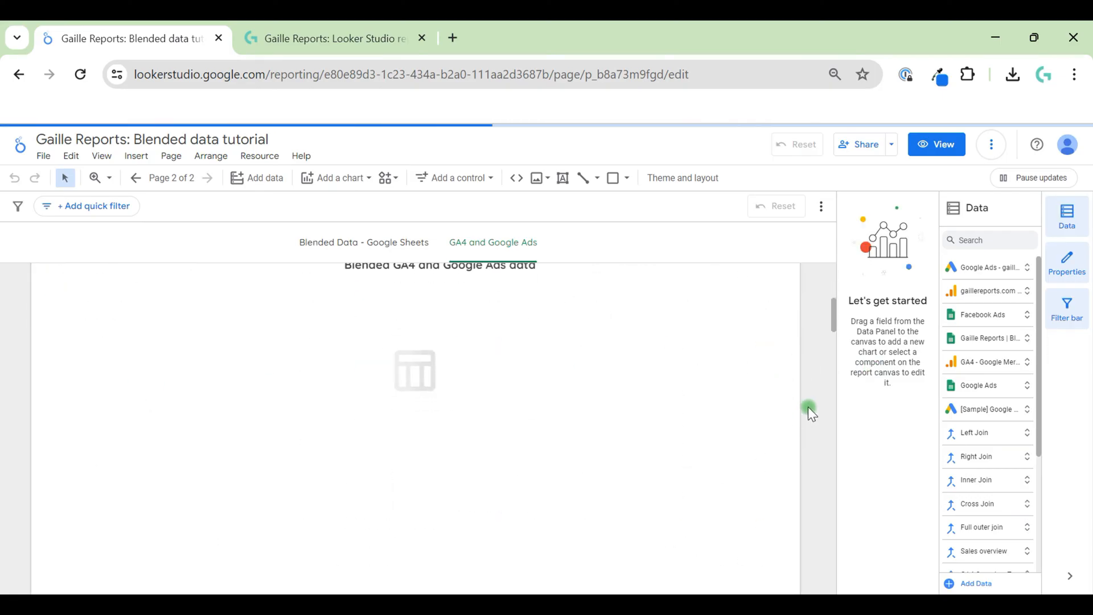
{"action": "scroll", "coordinate": [808, 407], "scroll_direction": "up", "scroll_amount": 3}
{"action": "left_click", "coordinate": [677, 371]}
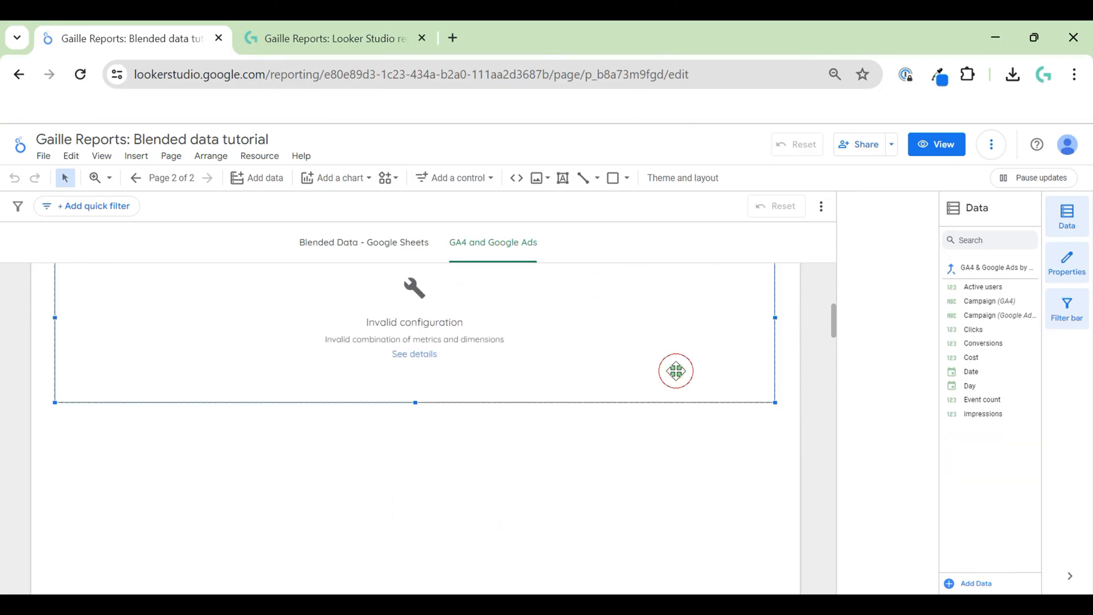
{"action": "scroll", "coordinate": [807, 348], "scroll_direction": "up", "scroll_amount": 1}
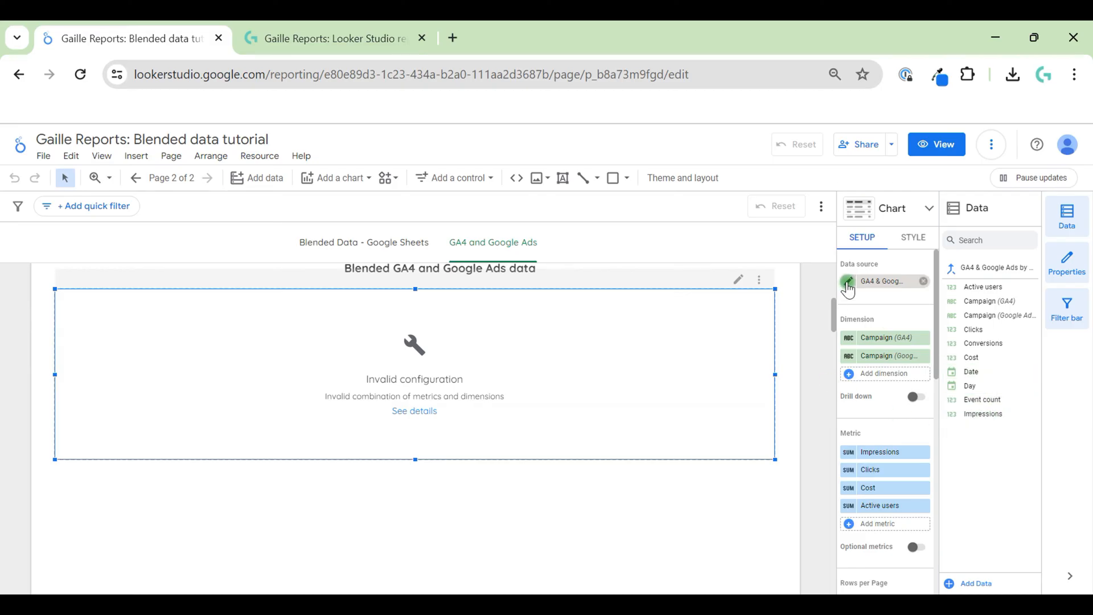
Step: Edit the chart's blend and replace the Active users metric in its GA4 table with Sessions
{"action": "left_click", "coordinate": [816, 293]}
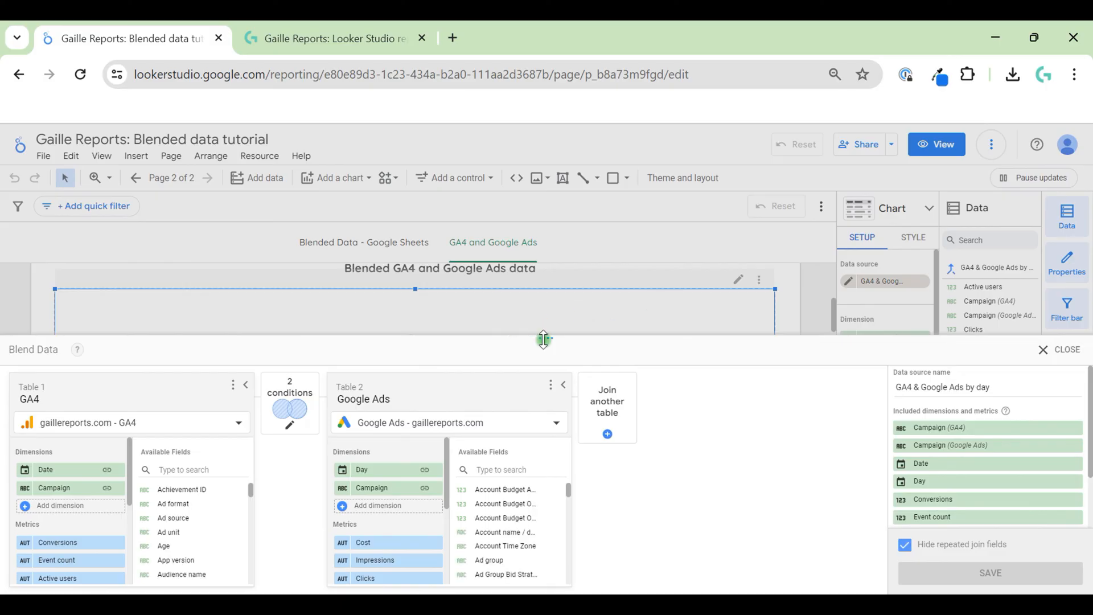
{"action": "left_click_drag", "start_coordinate": [543, 340], "coordinate": [543, 169]}
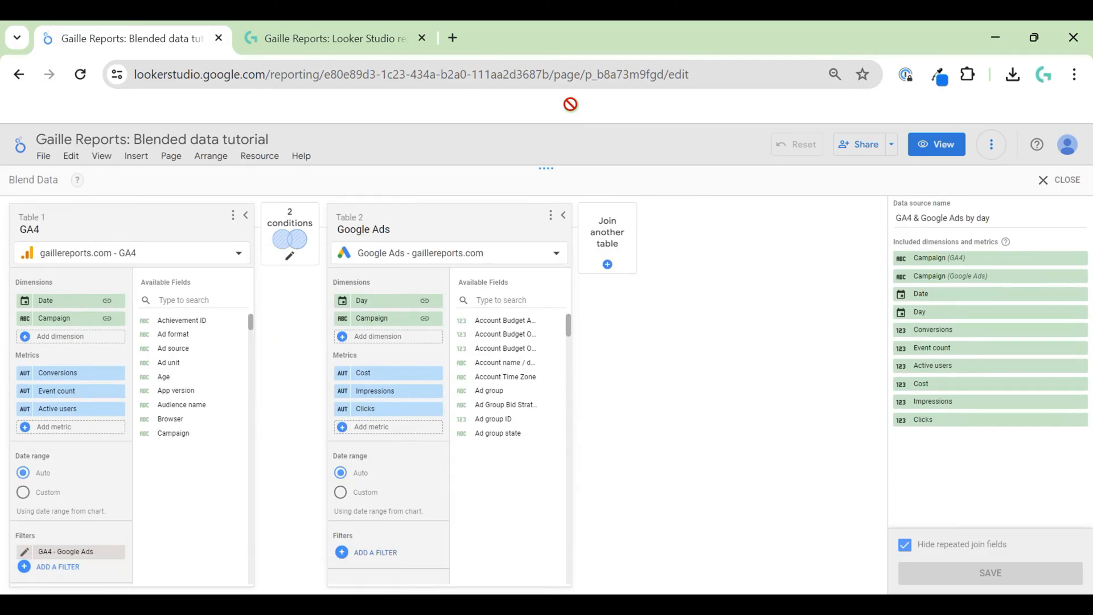
{"action": "left_click", "coordinate": [68, 394]}
{"action": "left_click", "coordinate": [298, 356]}
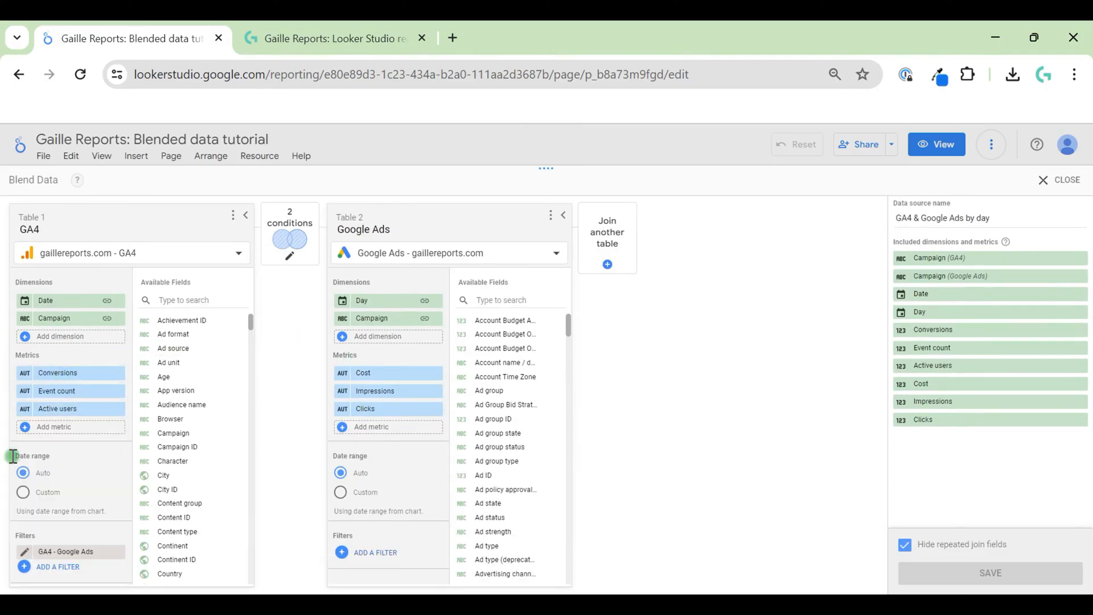
{"action": "left_click", "coordinate": [91, 410]}
{"action": "type", "text": "sess"}
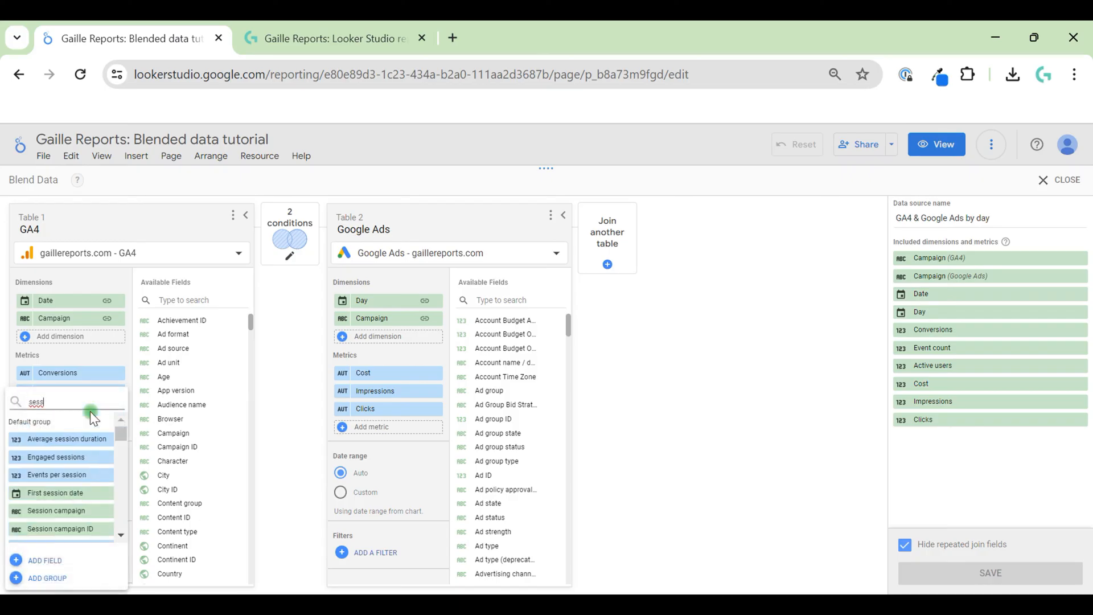
{"action": "scroll", "coordinate": [69, 501], "scroll_direction": "down", "scroll_amount": 1}
{"action": "scroll", "coordinate": [72, 501], "scroll_direction": "down", "scroll_amount": 4}
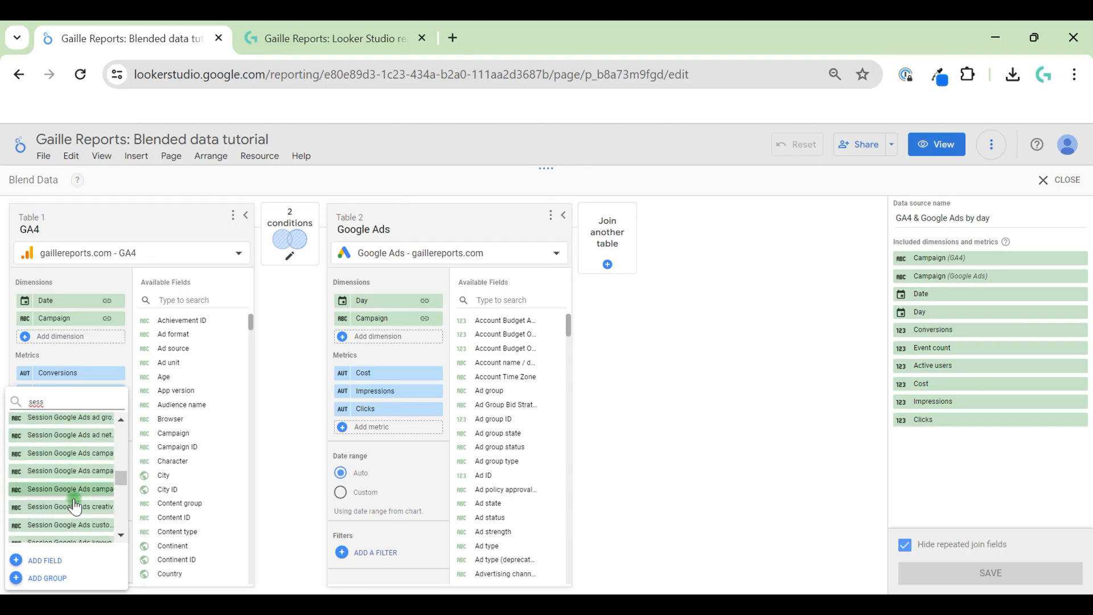
{"action": "type", "text": "ions"}
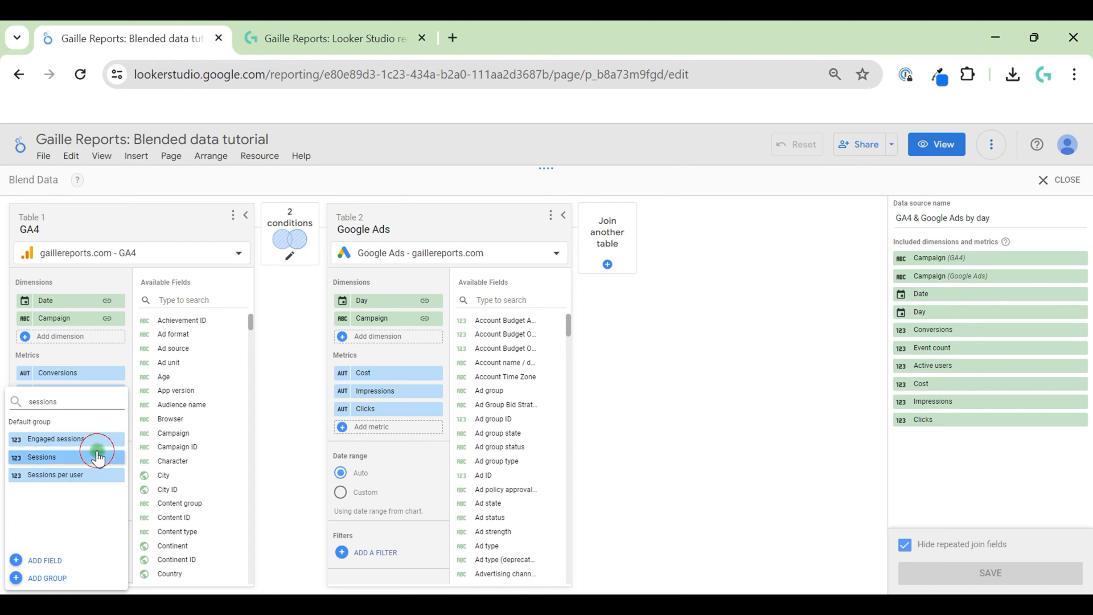
{"action": "left_click", "coordinate": [97, 452]}
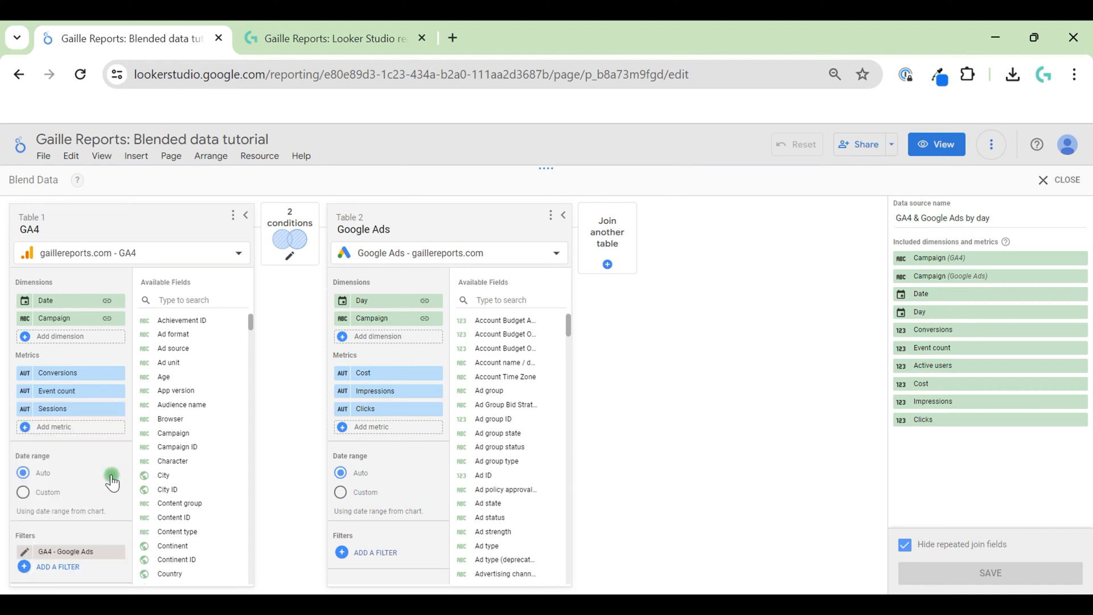
Step: Check the condition of the "GA4 - Google Ads" filter on the GA4 table, then save and close the blend
{"action": "left_click", "coordinate": [23, 551]}
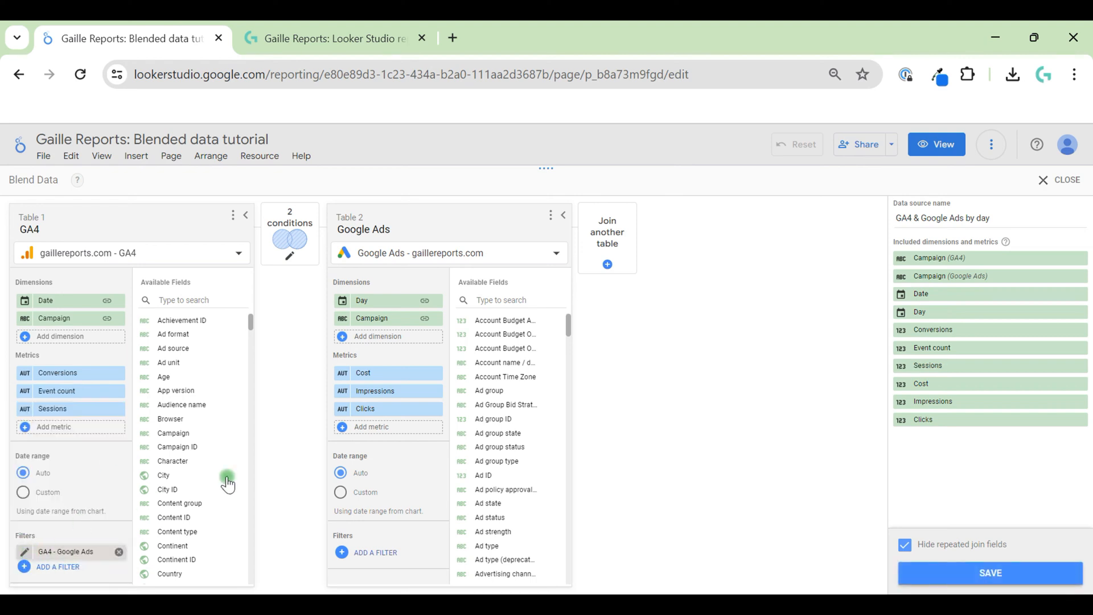
{"action": "left_click", "coordinate": [216, 283]}
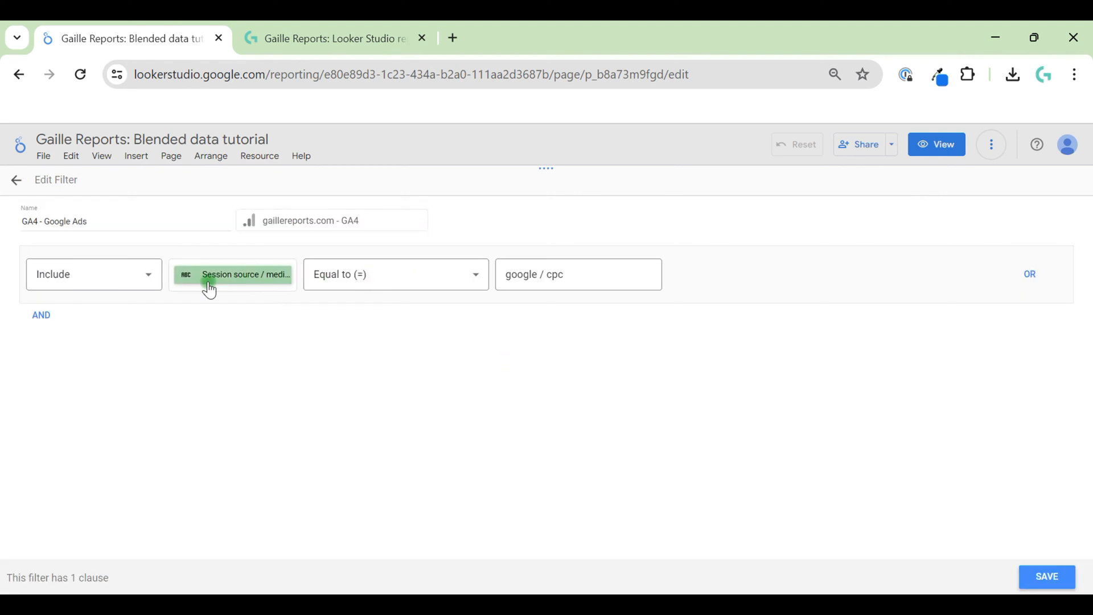
{"action": "left_click", "coordinate": [1032, 577]}
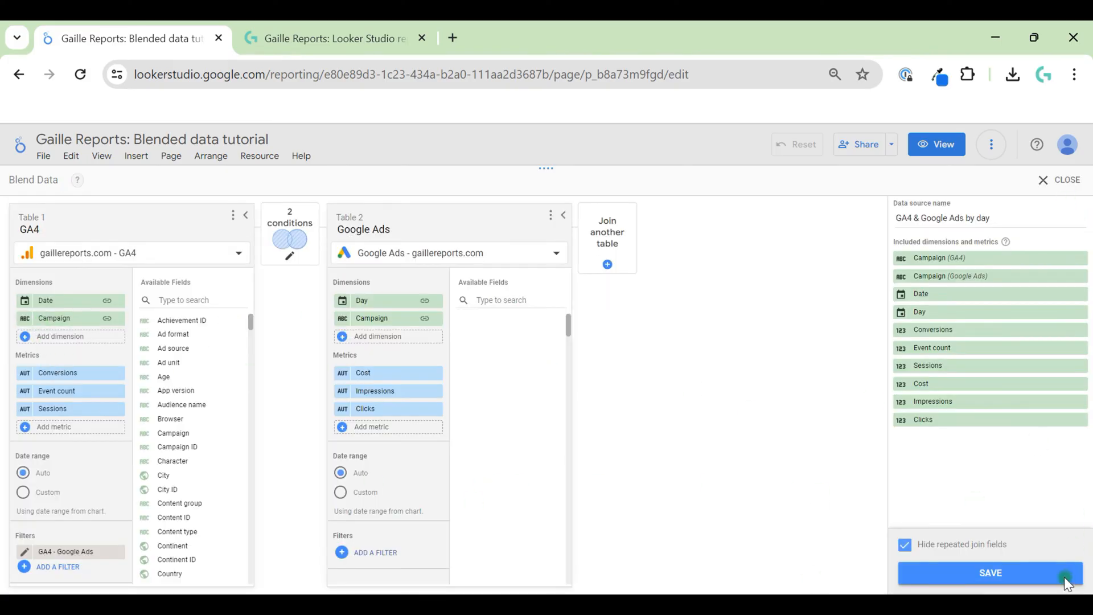
{"action": "left_click", "coordinate": [1064, 577]}
{"action": "left_click", "coordinate": [996, 566]}
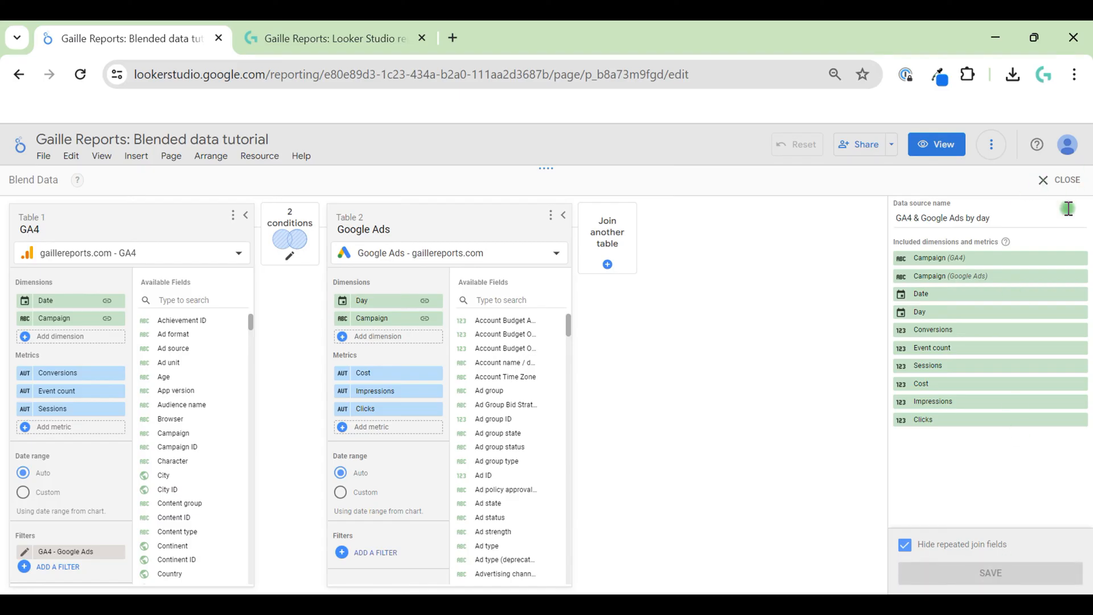
{"action": "left_click", "coordinate": [1062, 180]}
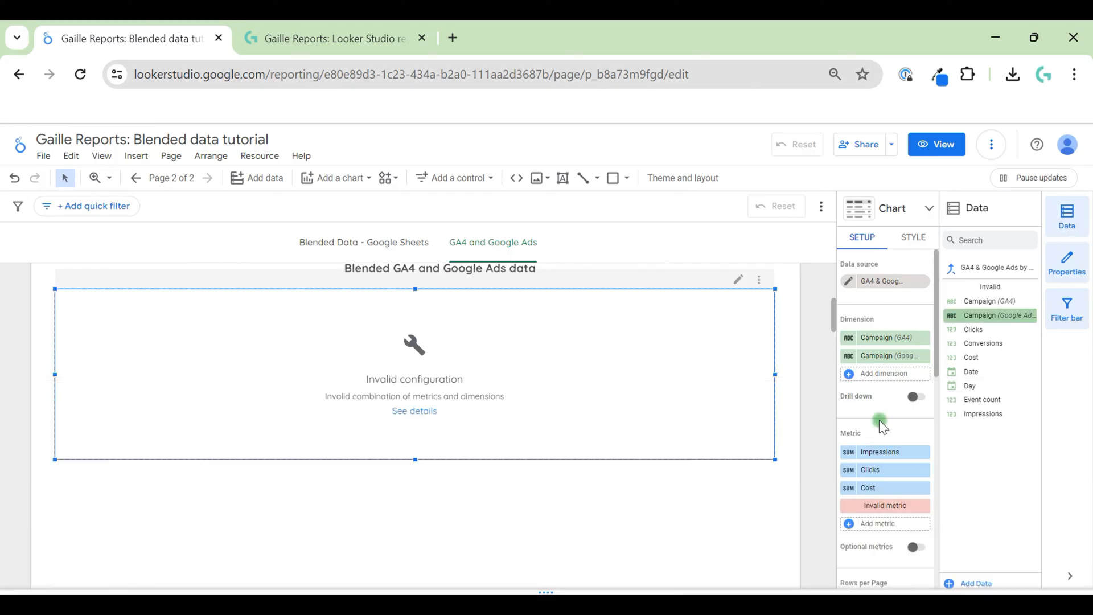
Step: Replace the invalid metric in the blended table with Sessions and reload the report page
{"action": "left_click", "coordinate": [892, 507]}
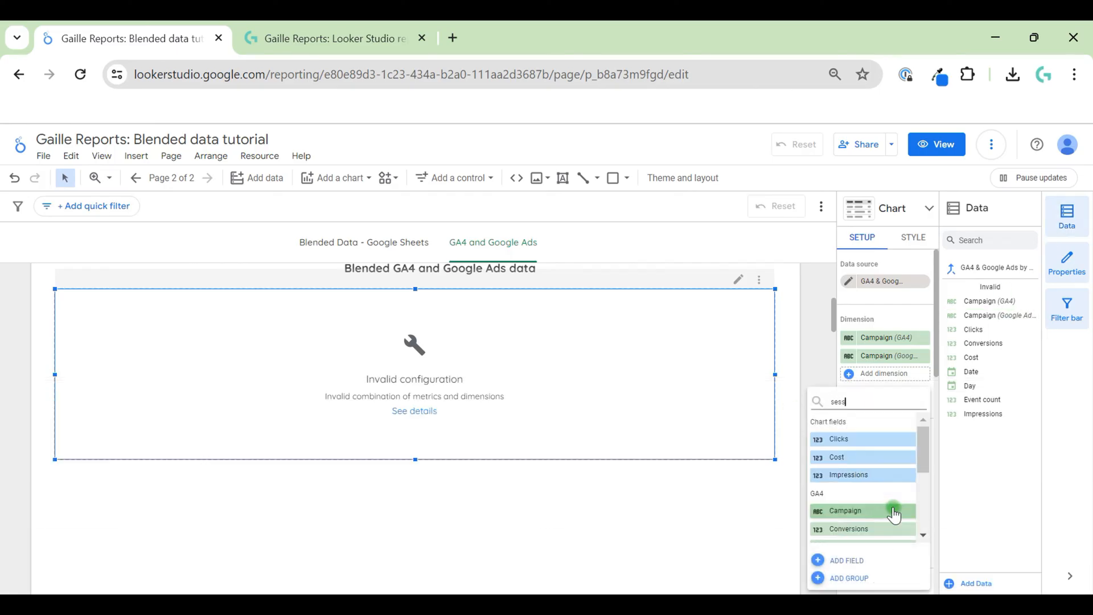
{"action": "left_click", "coordinate": [883, 444]}
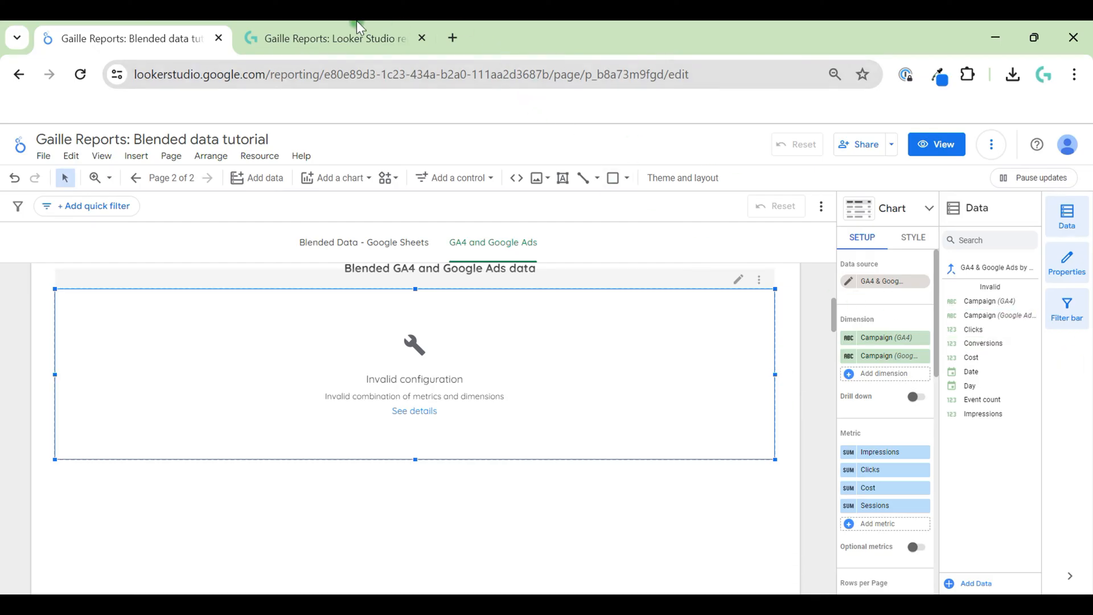
{"action": "left_click", "coordinate": [387, 74]}
{"action": "key", "text": "Return"}
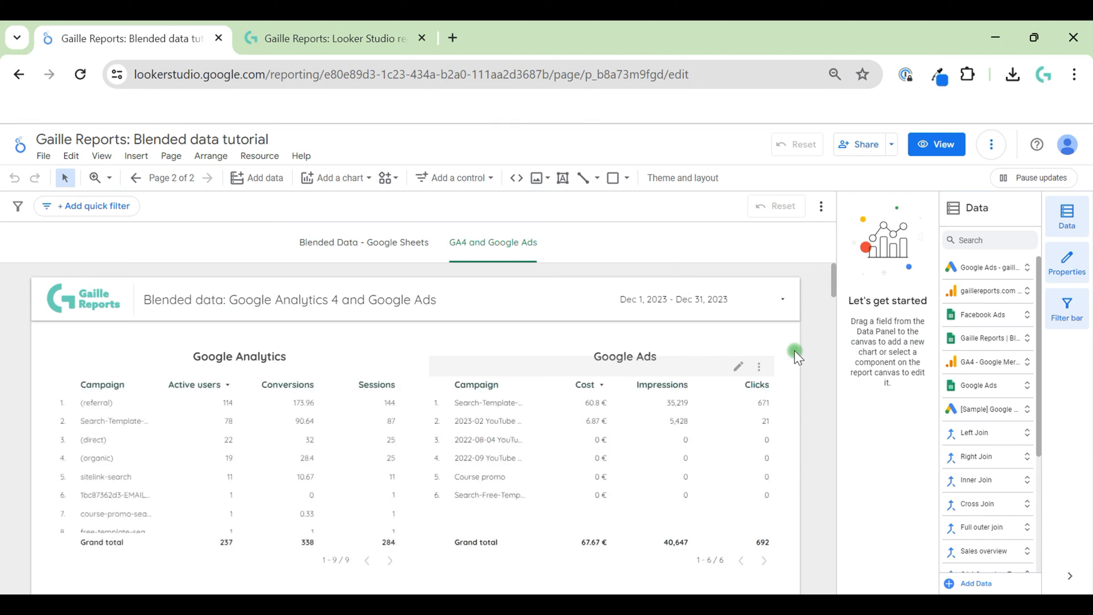
Step: Remove the "GA4 - Google Ads" filter from the GA4 table of the chart's blend, then save and close it
{"action": "scroll", "coordinate": [818, 384], "scroll_direction": "down", "scroll_amount": 5}
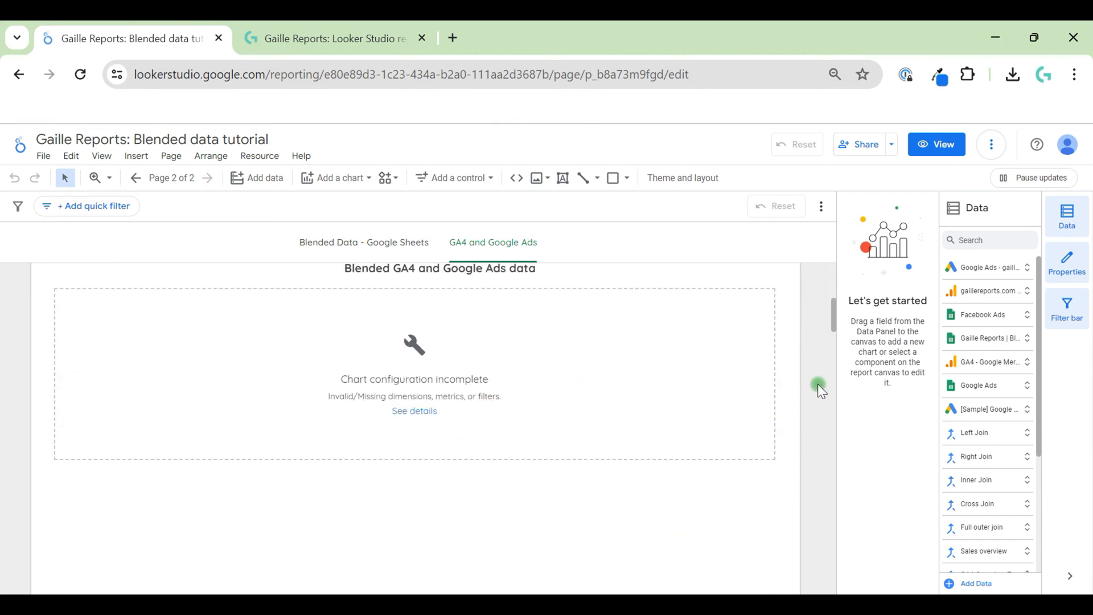
{"action": "left_click", "coordinate": [696, 333]}
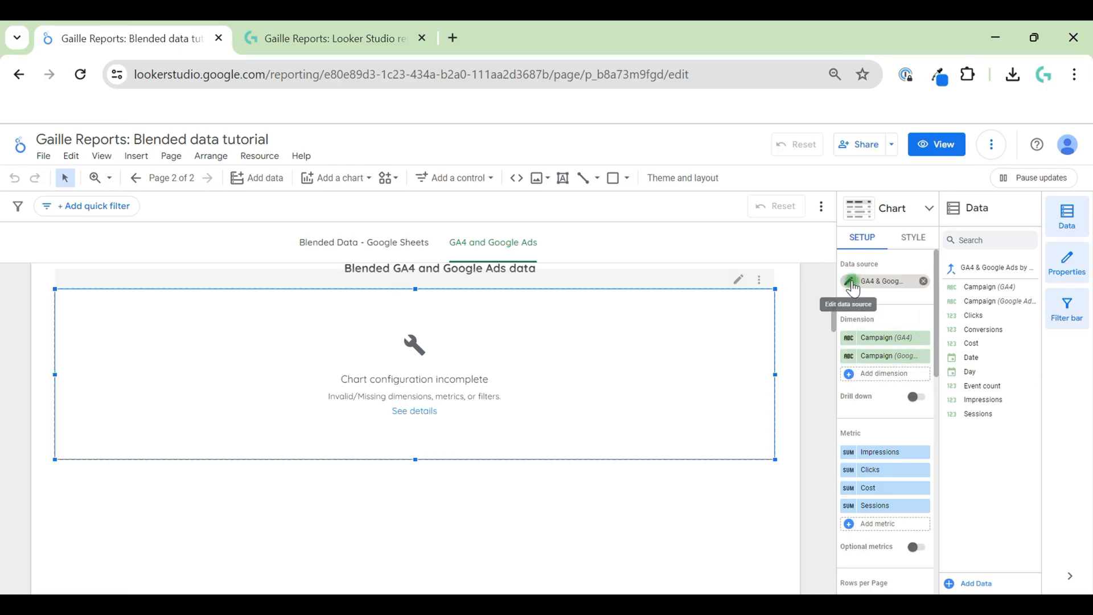
{"action": "left_click", "coordinate": [851, 283]}
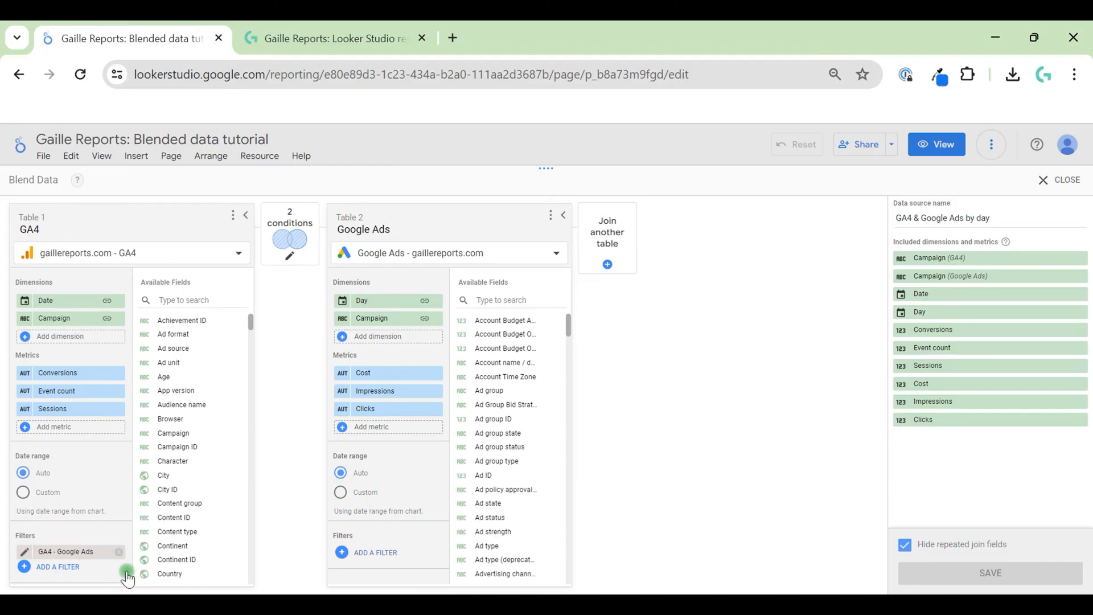
{"action": "left_click", "coordinate": [115, 552]}
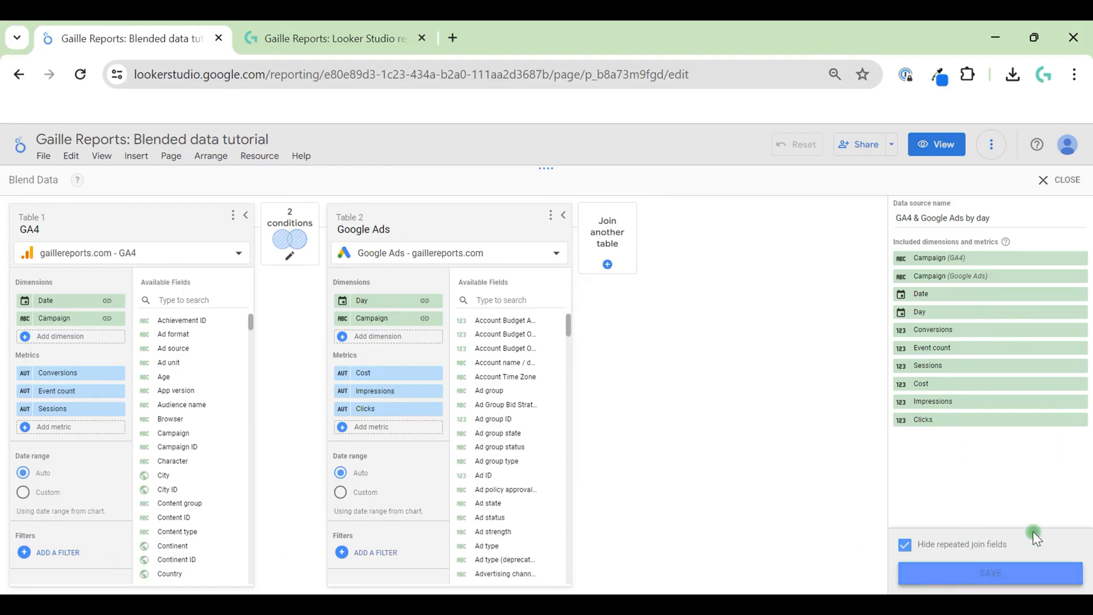
{"action": "left_click", "coordinate": [1060, 180]}
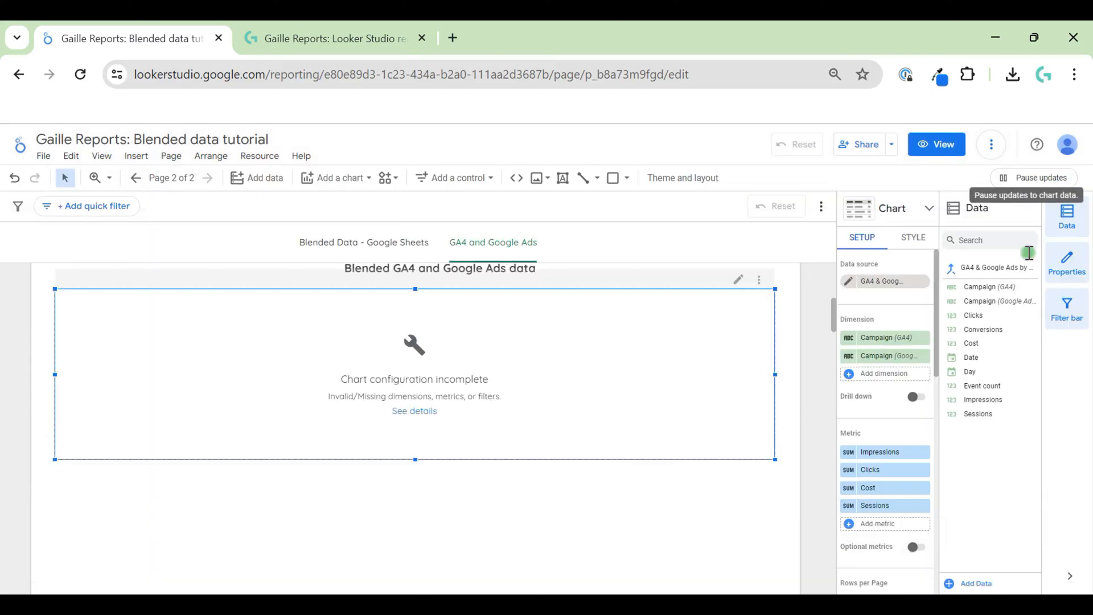
Step: Reload the report page to refresh the blended GA4 and Google Ads table
{"action": "left_click", "coordinate": [991, 144]}
{"action": "left_click", "coordinate": [1003, 178]}
{"action": "left_click", "coordinate": [649, 69]}
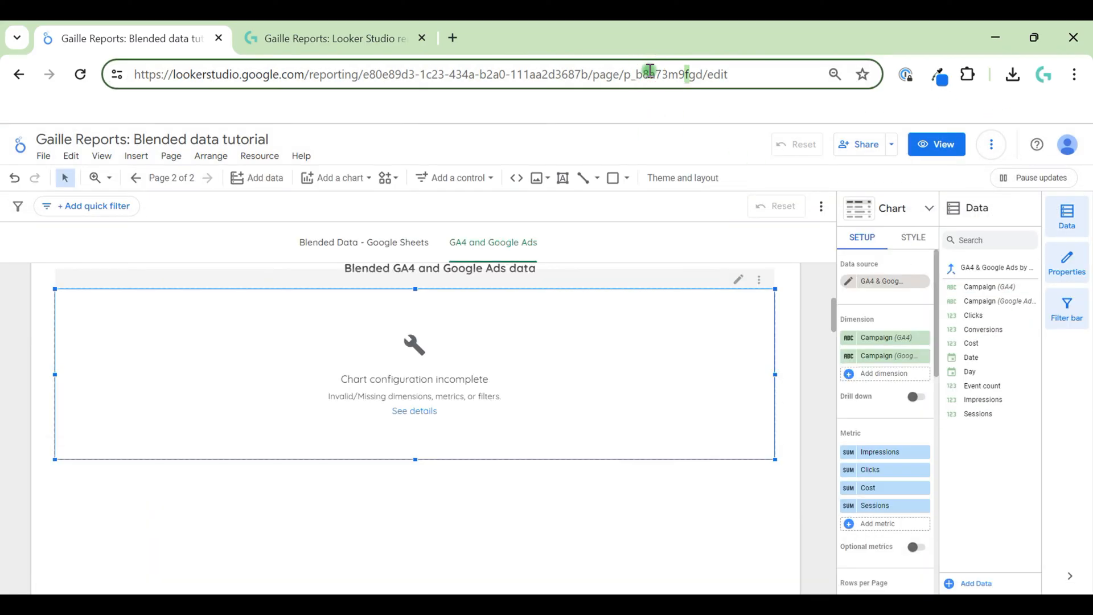
{"action": "key", "text": "Return"}
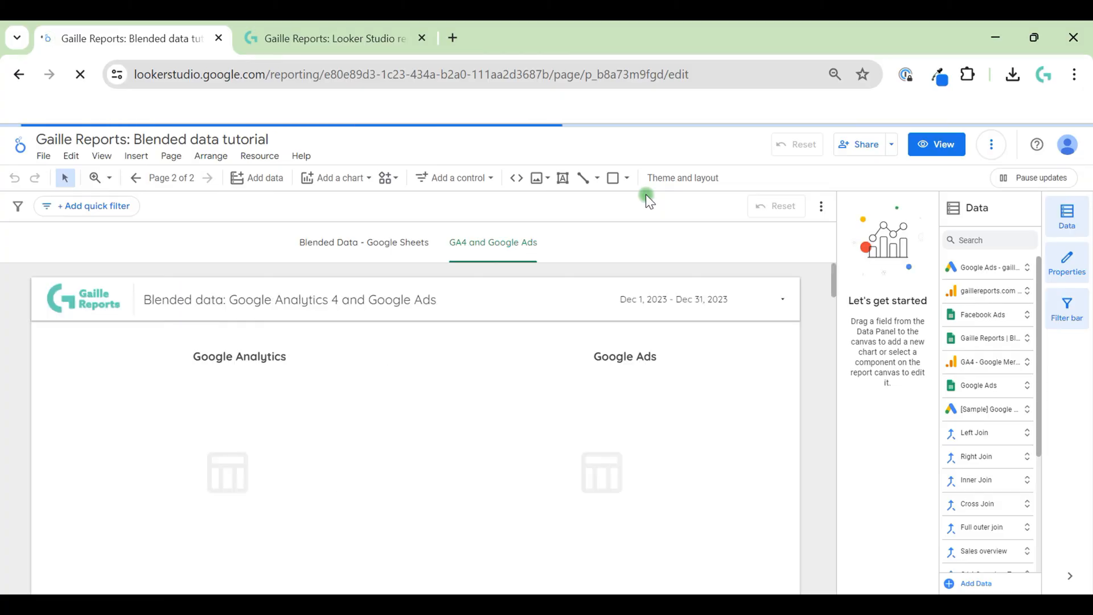
Step: Set the join operator of the blended table's GA4 and Google Ads blend to Left outer, then save and close the blend
{"action": "scroll", "coordinate": [809, 435], "scroll_direction": "down", "scroll_amount": 7}
{"action": "scroll", "coordinate": [781, 409], "scroll_direction": "up", "scroll_amount": 2}
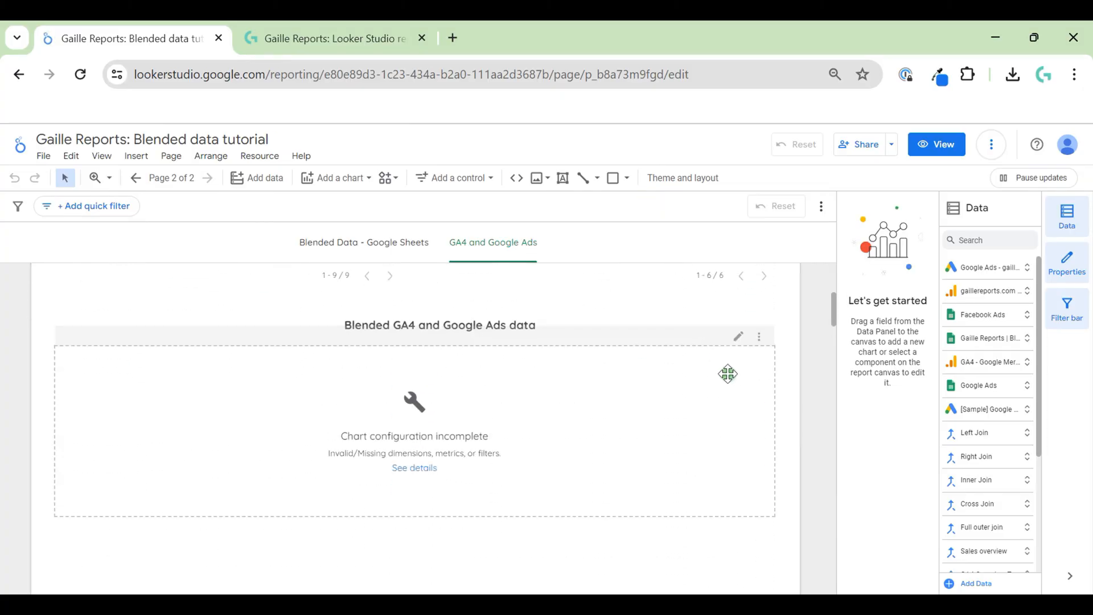
{"action": "left_click", "coordinate": [729, 376]}
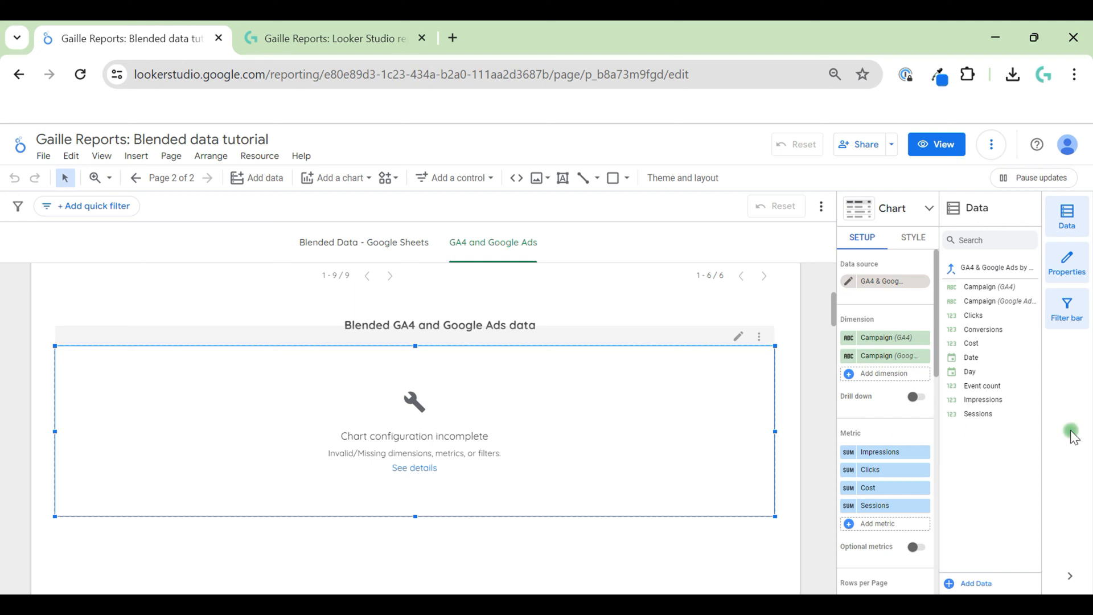
{"action": "left_click", "coordinate": [849, 285]}
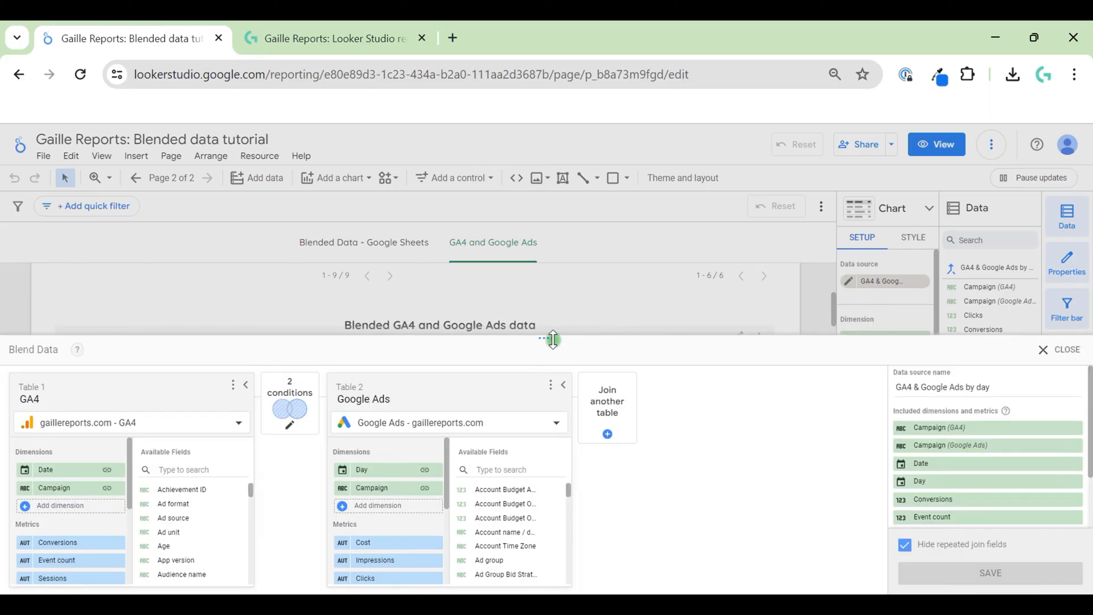
{"action": "left_click_drag", "start_coordinate": [553, 340], "coordinate": [478, 230]}
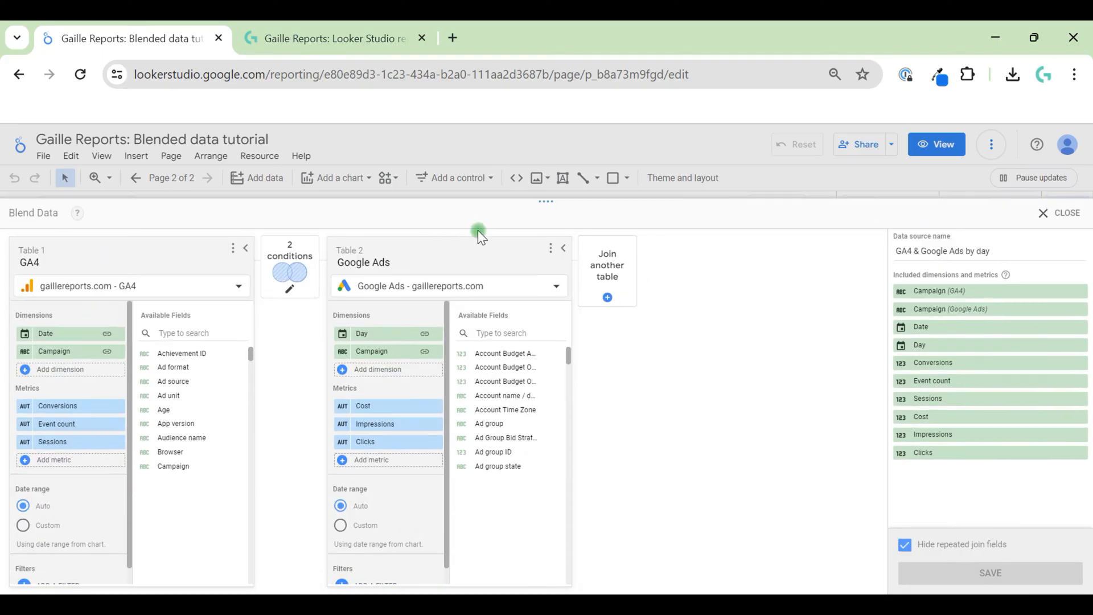
{"action": "left_click", "coordinate": [289, 268]}
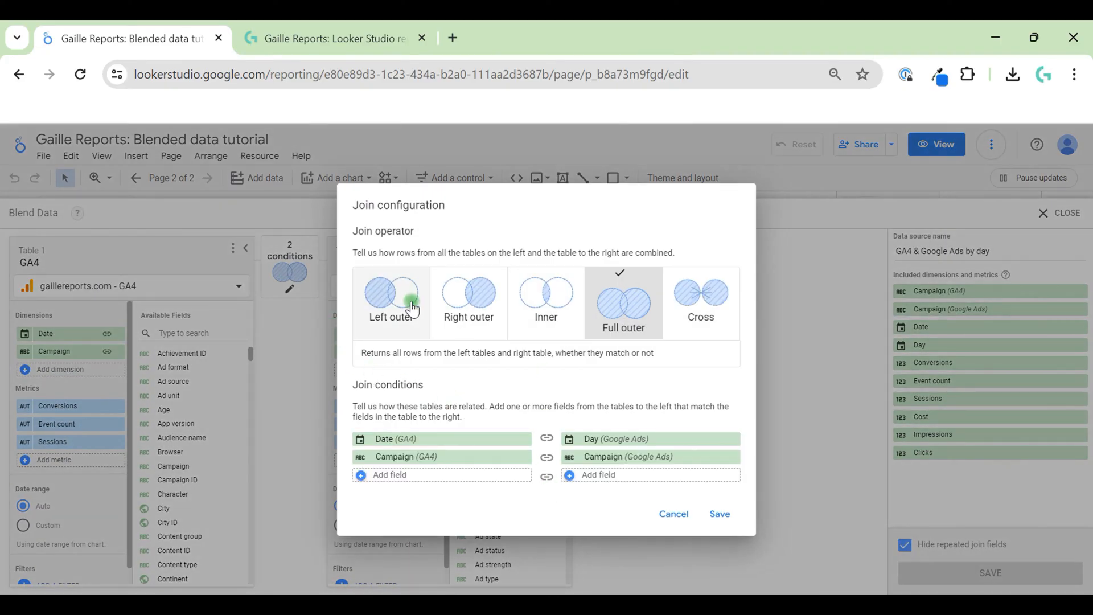
{"action": "left_click", "coordinate": [388, 296]}
{"action": "left_click", "coordinate": [719, 514]}
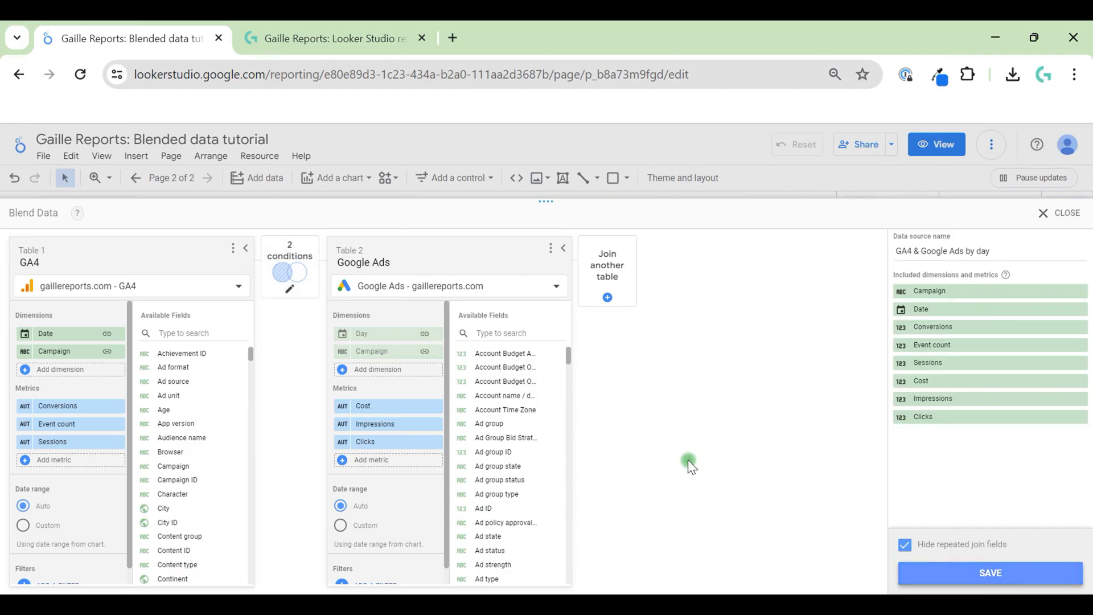
{"action": "left_click", "coordinate": [1069, 219]}
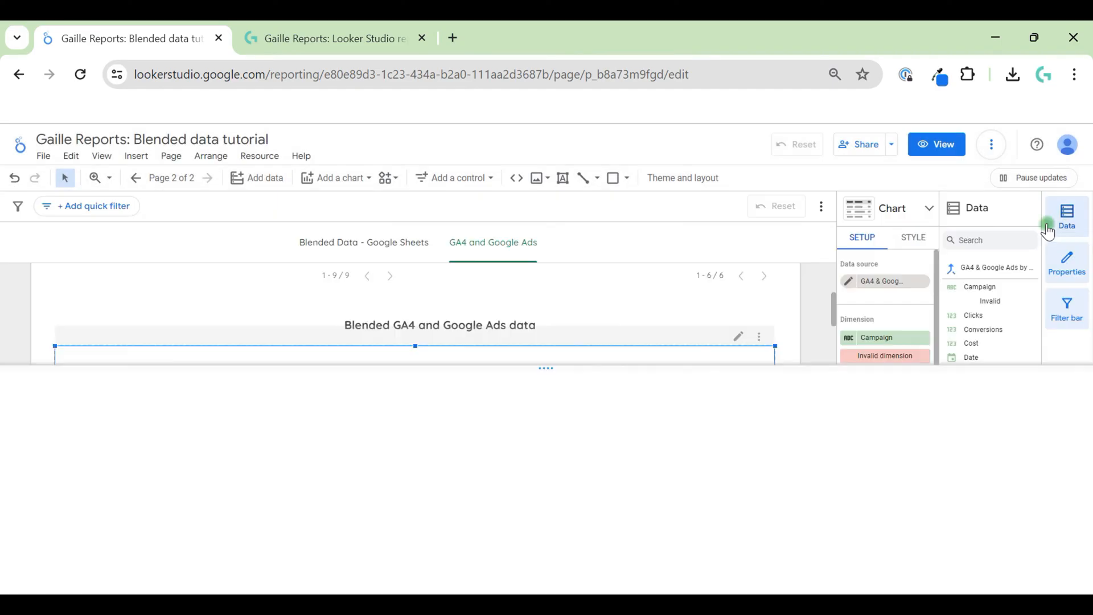
Step: Remove the invalid dimension and the Impressions, Clicks and Cost metrics from the blended table
{"action": "left_click", "coordinate": [888, 357]}
{"action": "left_click", "coordinate": [869, 402]}
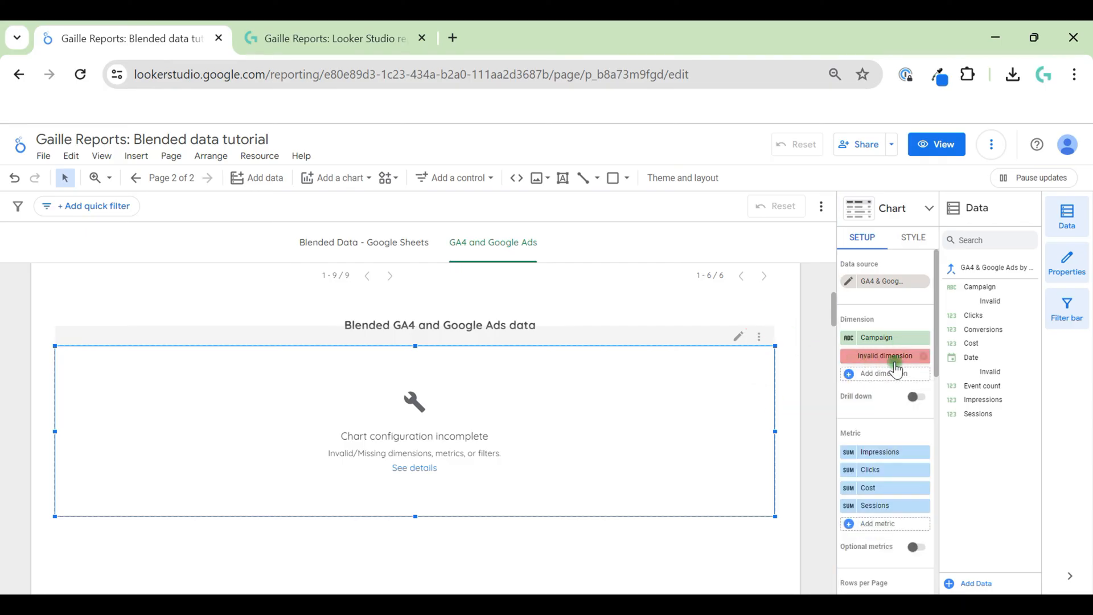
{"action": "left_click", "coordinate": [923, 356]}
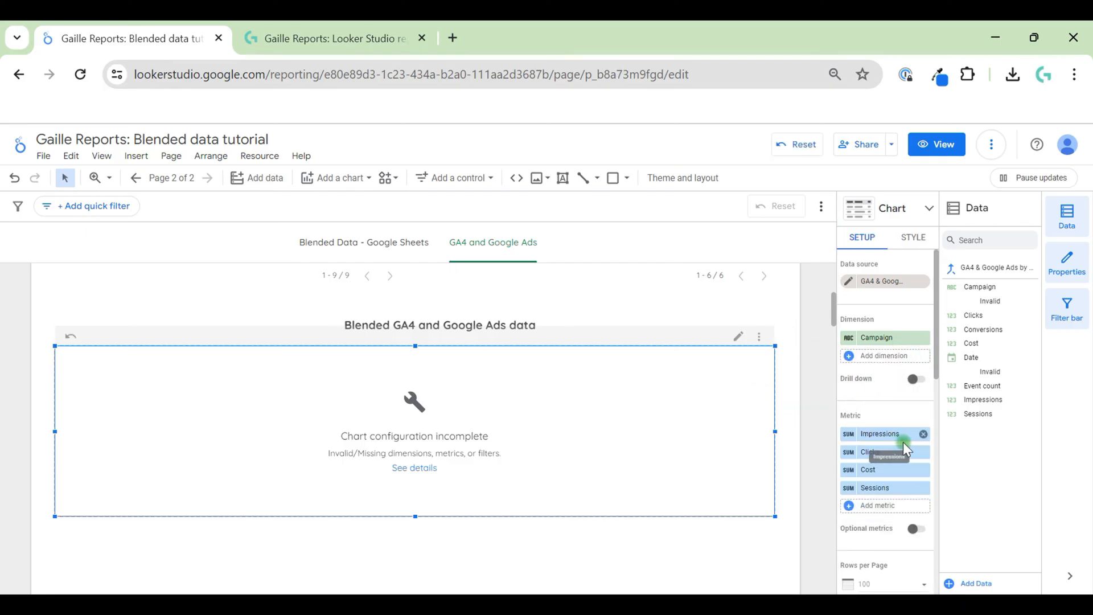
{"action": "left_click", "coordinate": [923, 435]}
{"action": "left_click", "coordinate": [923, 436]}
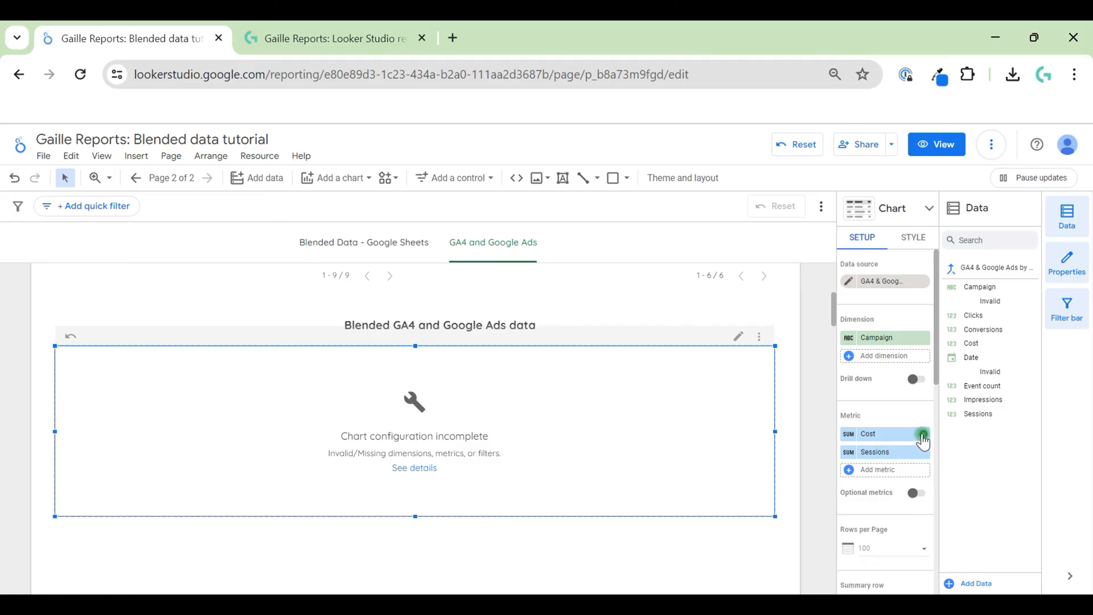
{"action": "left_click", "coordinate": [923, 436]}
Step: Turn off the summary row and remove the "GA4 - Google Ads" filter from the blended table
{"action": "scroll", "coordinate": [897, 497], "scroll_direction": "down", "scroll_amount": 3}
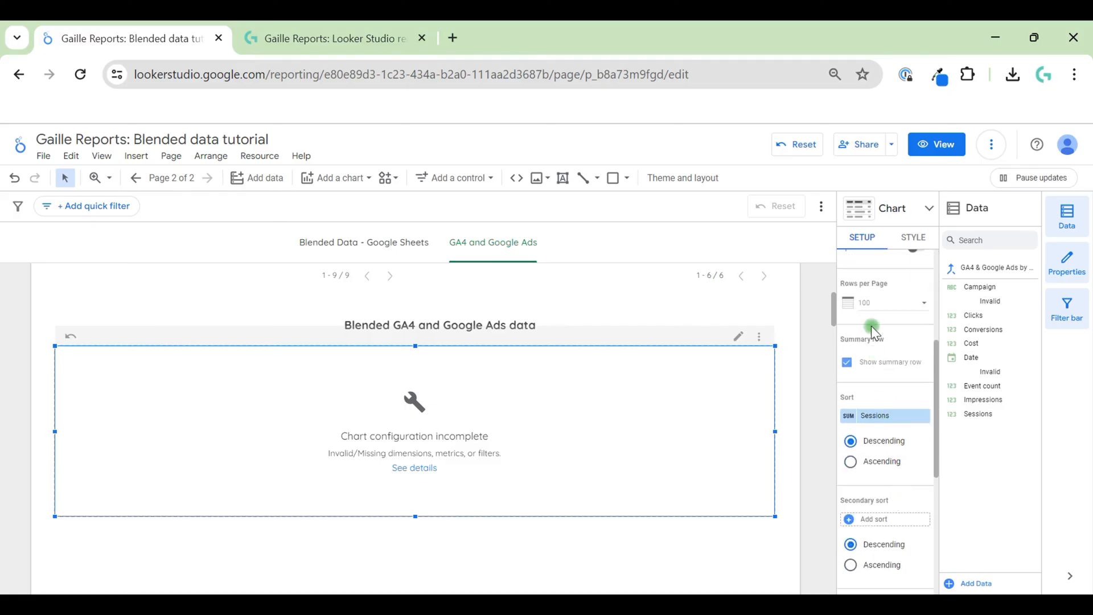
{"action": "scroll", "coordinate": [871, 326], "scroll_direction": "up", "scroll_amount": 1}
{"action": "left_click", "coordinate": [848, 476]}
{"action": "left_click", "coordinate": [924, 437]}
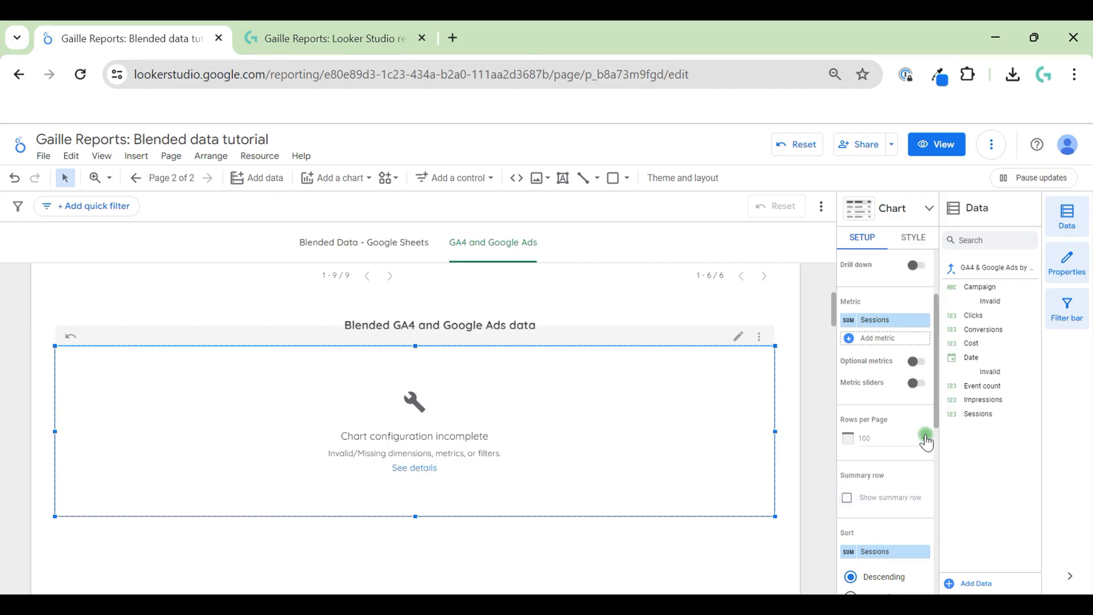
{"action": "scroll", "coordinate": [918, 417], "scroll_direction": "down", "scroll_amount": 5}
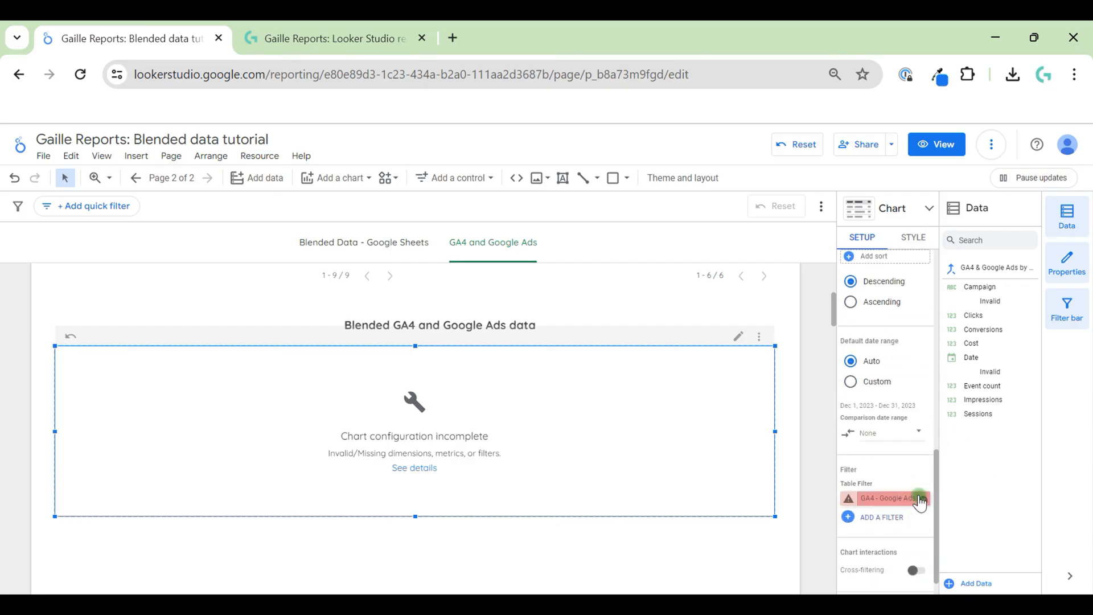
{"action": "left_click", "coordinate": [921, 499]}
{"action": "left_click", "coordinate": [895, 432]}
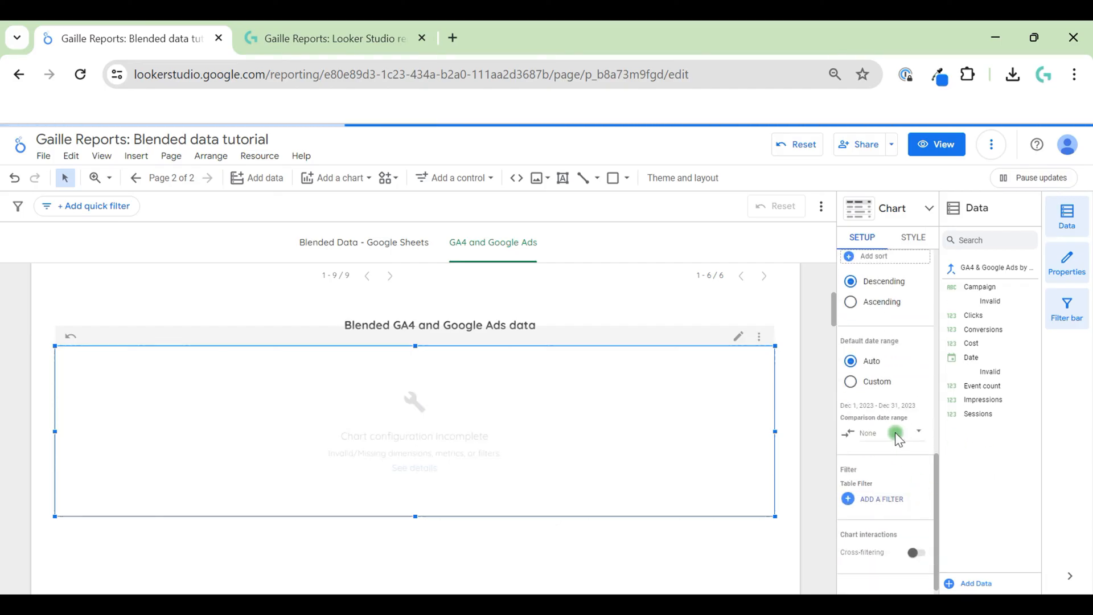
Step: Delete the Campaign join condition from the blend, keeping only Date matched to Day, then save and close the blend
{"action": "scroll", "coordinate": [891, 471], "scroll_direction": "up", "scroll_amount": 5}
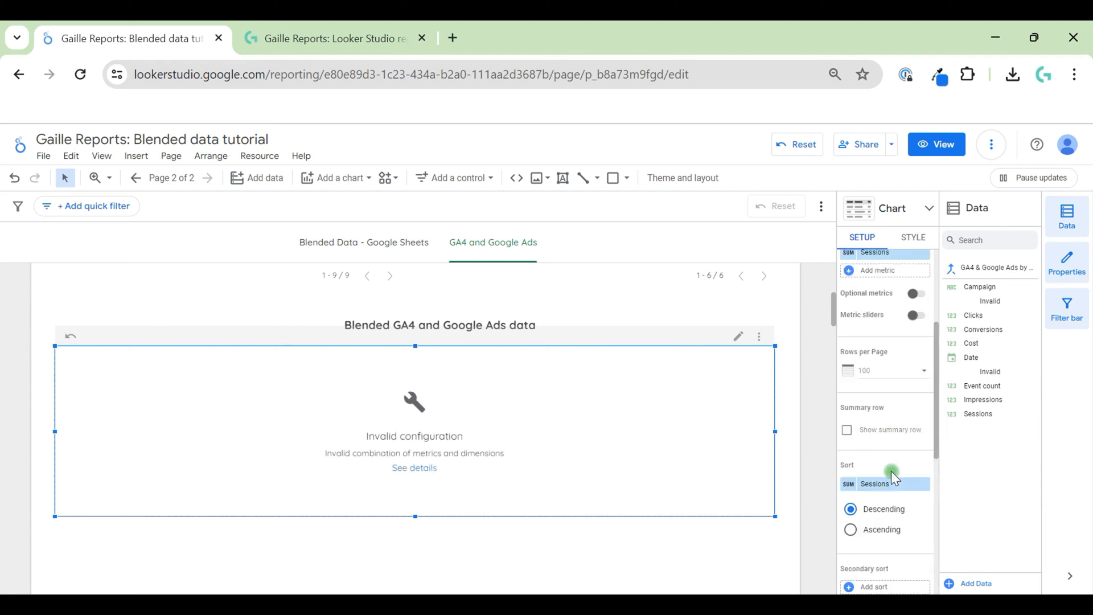
{"action": "scroll", "coordinate": [897, 433], "scroll_direction": "up", "scroll_amount": 1}
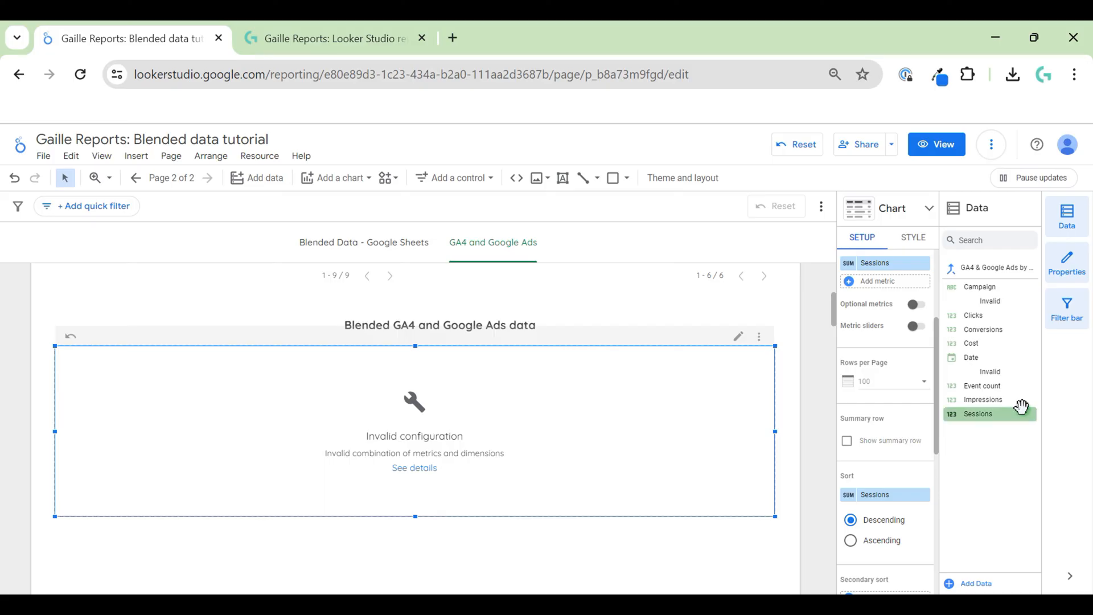
{"action": "scroll", "coordinate": [876, 401], "scroll_direction": "up", "scroll_amount": 3}
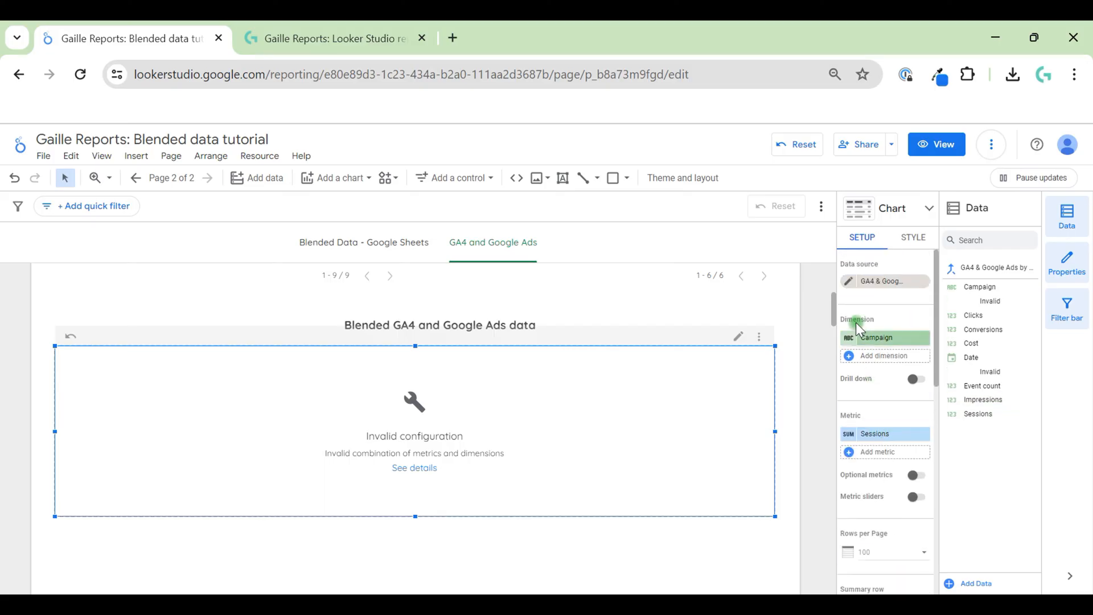
{"action": "left_click", "coordinate": [848, 281]}
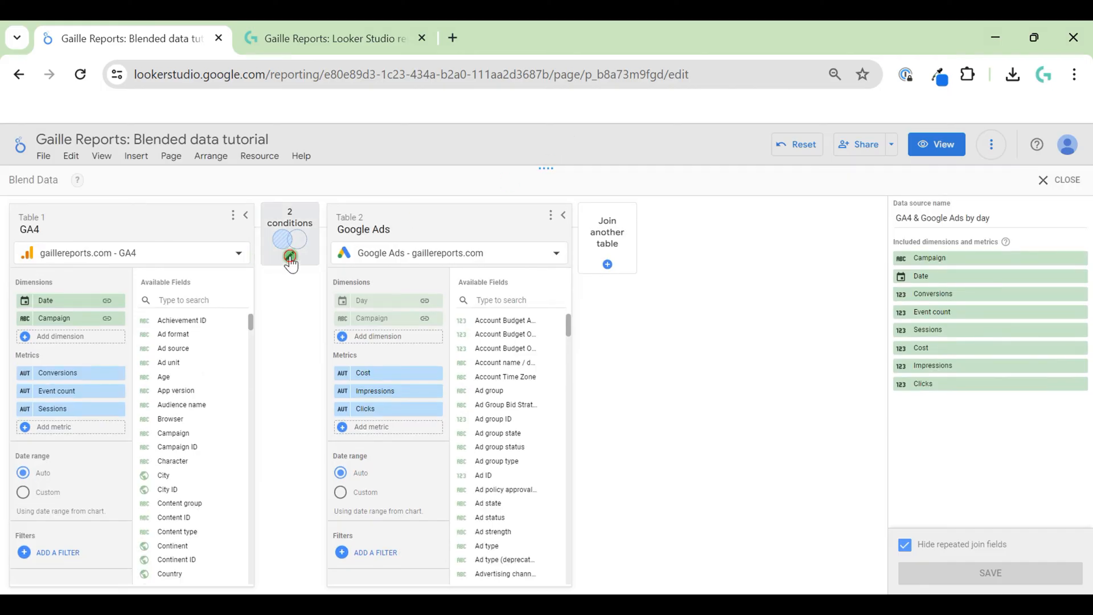
{"action": "left_click", "coordinate": [290, 250]}
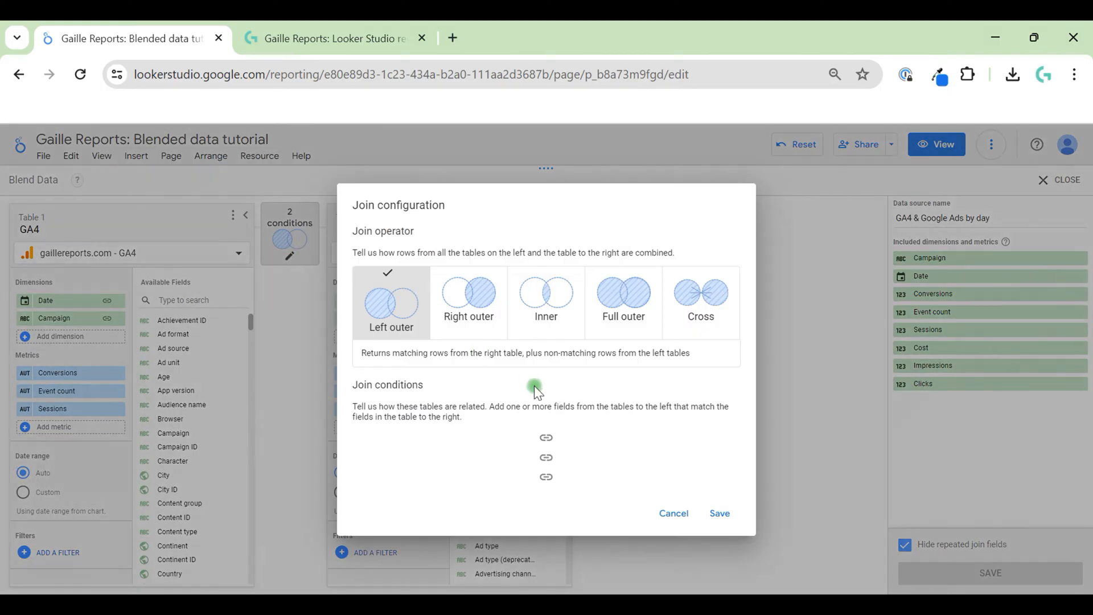
{"action": "left_click", "coordinate": [521, 456]}
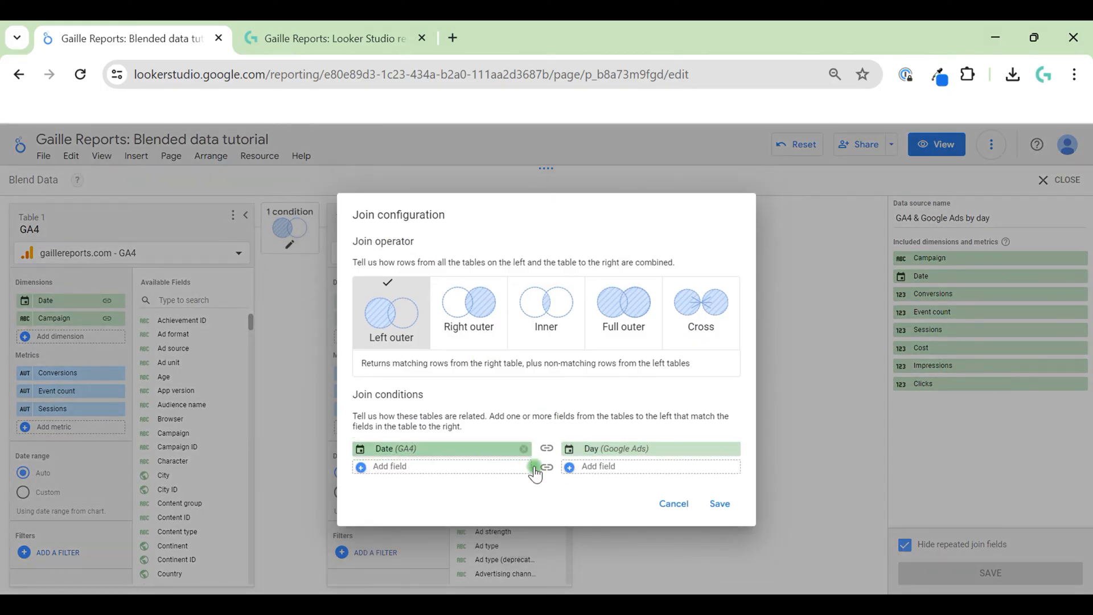
{"action": "left_click", "coordinate": [721, 504]}
{"action": "left_click", "coordinate": [952, 571]}
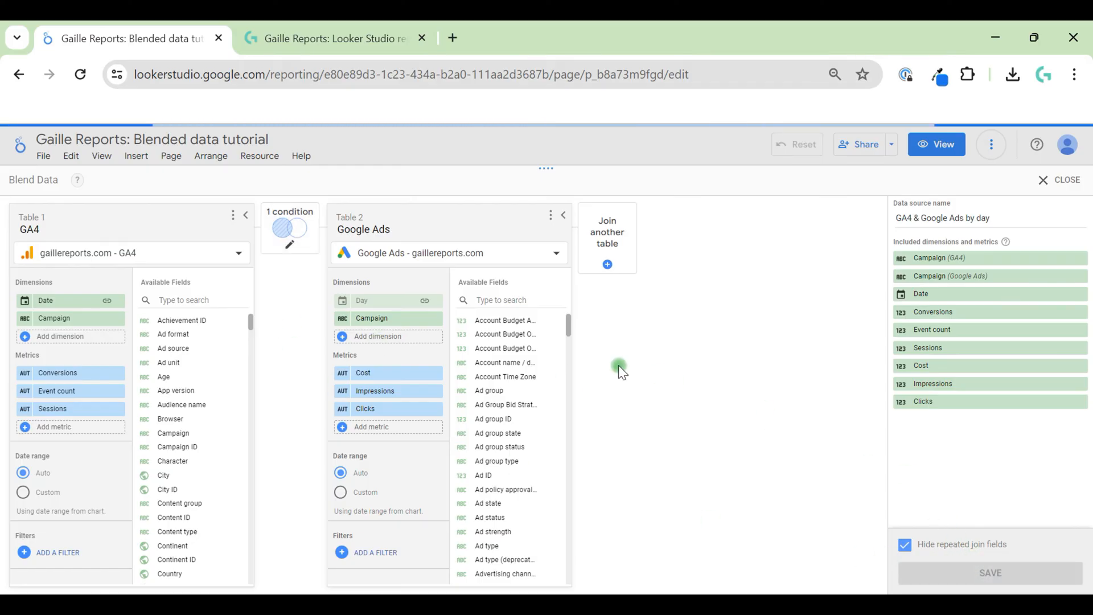
{"action": "left_click", "coordinate": [1068, 182]}
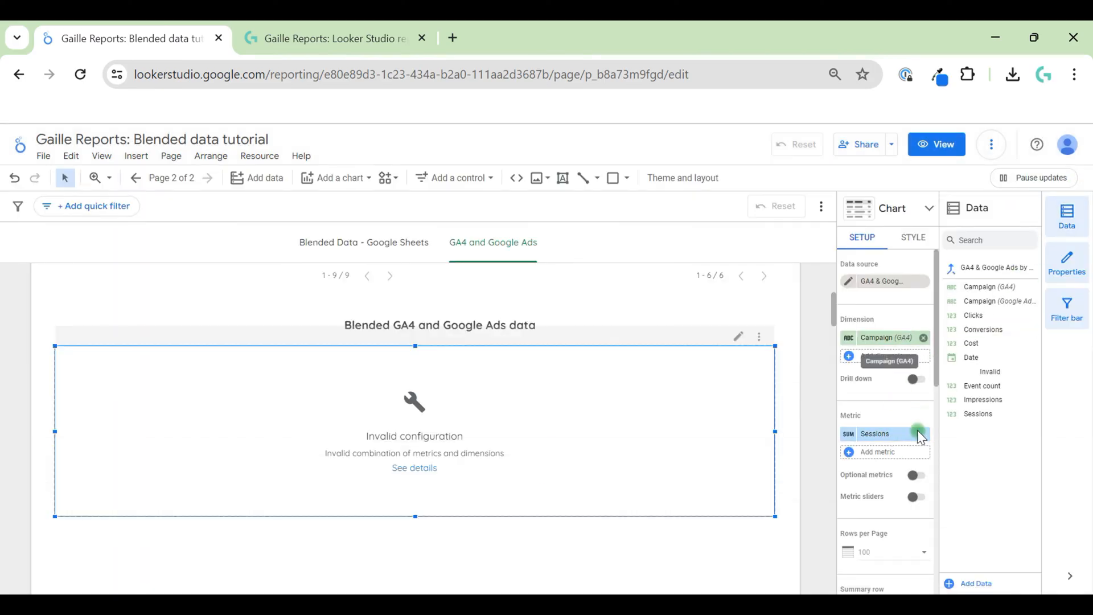
Step: Remove the Sessions metric from the blended table and replace its Campaign (GA4) dimension with Date
{"action": "left_click", "coordinate": [920, 434]}
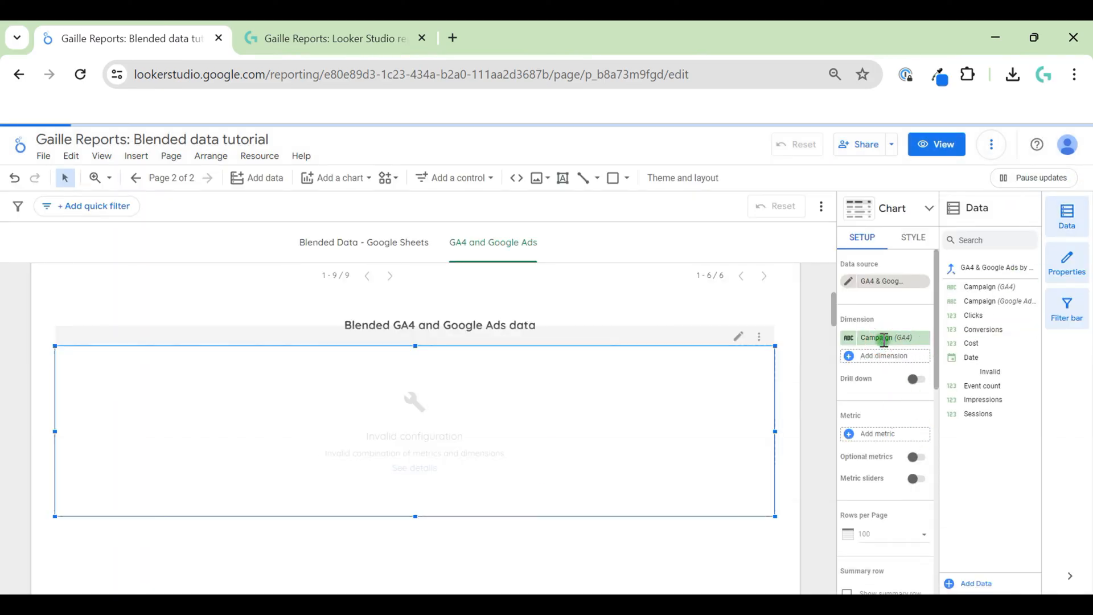
{"action": "left_click", "coordinate": [884, 340]}
{"action": "left_click", "coordinate": [866, 416]}
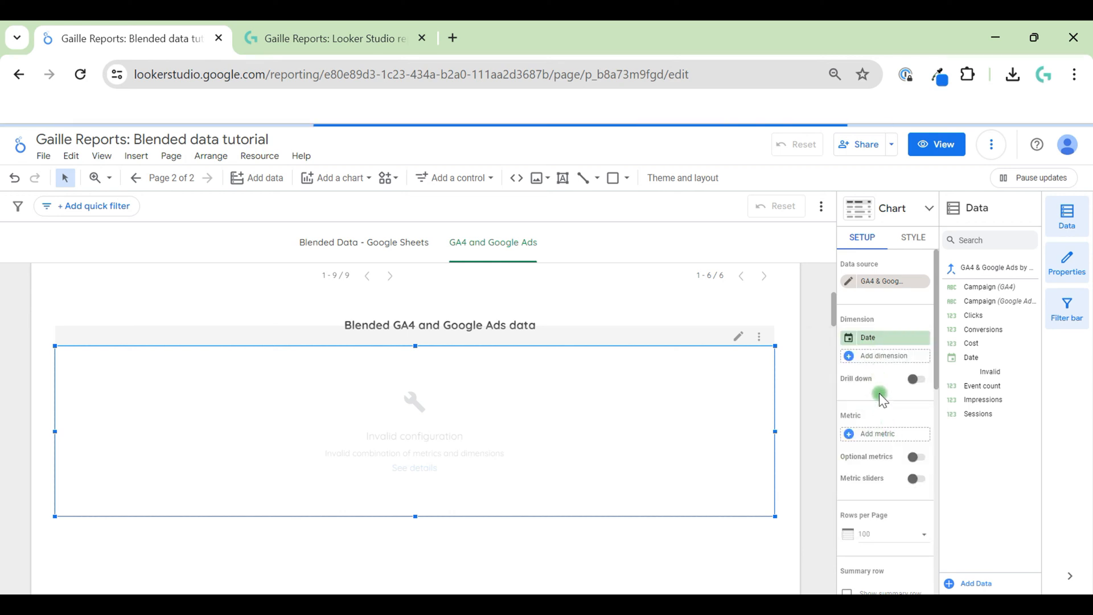
Step: Reload the report page to refresh the blended table with its reduced setup
{"action": "scroll", "coordinate": [879, 393], "scroll_direction": "down", "scroll_amount": 6}
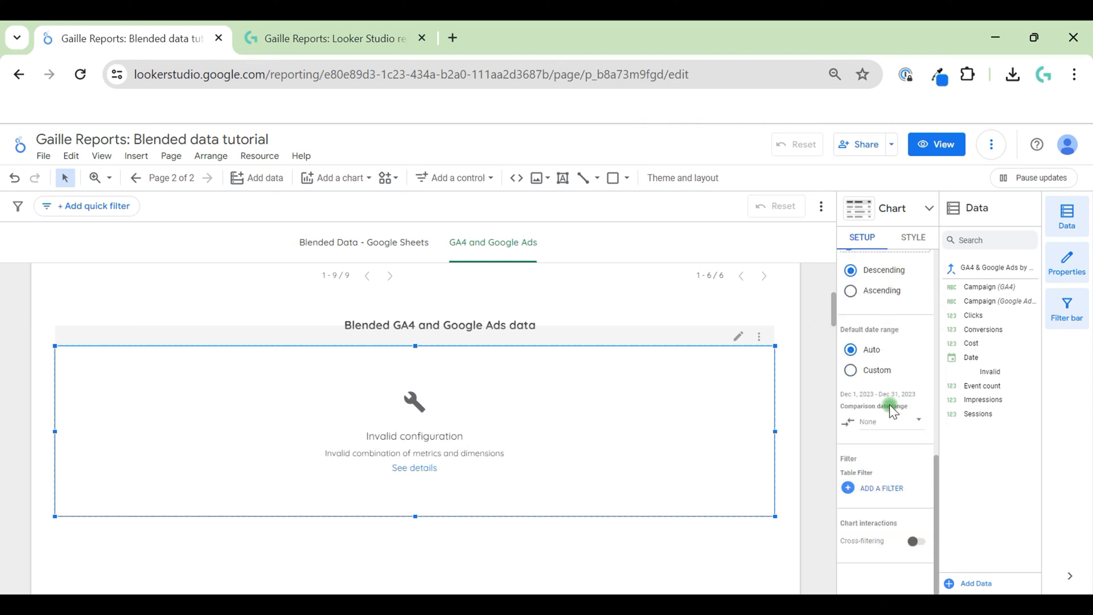
{"action": "scroll", "coordinate": [896, 425], "scroll_direction": "up", "scroll_amount": 6}
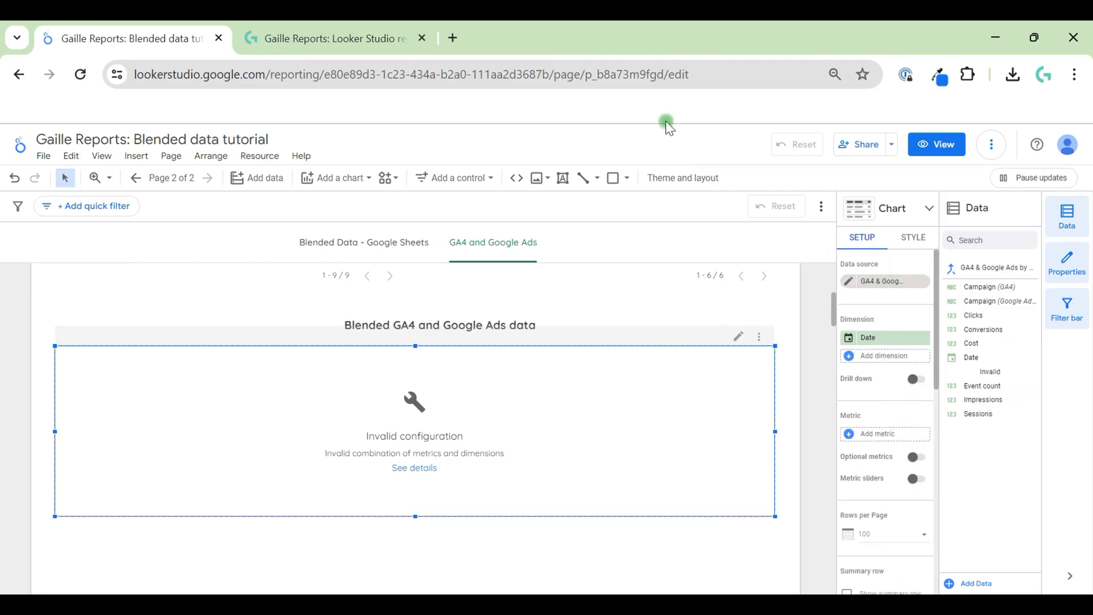
{"action": "left_click", "coordinate": [574, 79]}
{"action": "key", "text": "Return"}
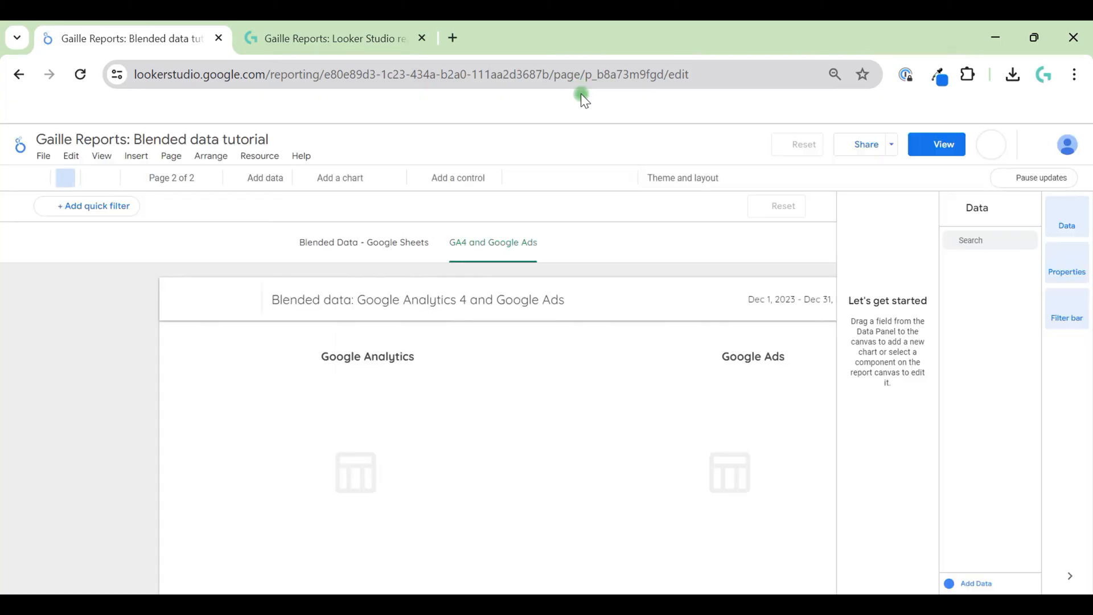
{"action": "scroll", "coordinate": [790, 390], "scroll_direction": "down", "scroll_amount": 6}
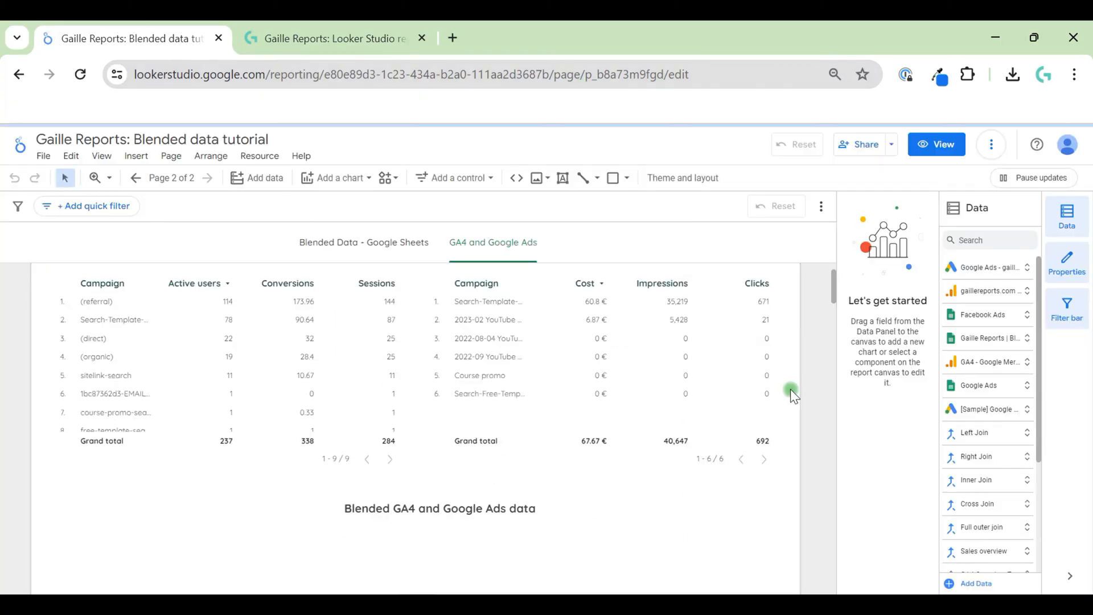
{"action": "scroll", "coordinate": [790, 390], "scroll_direction": "up", "scroll_amount": 3}
Step: Remove the Campaign dimension from both the Google Ads and GA4 tables of the chart's blend and save the blend
{"action": "left_click", "coordinate": [746, 420]}
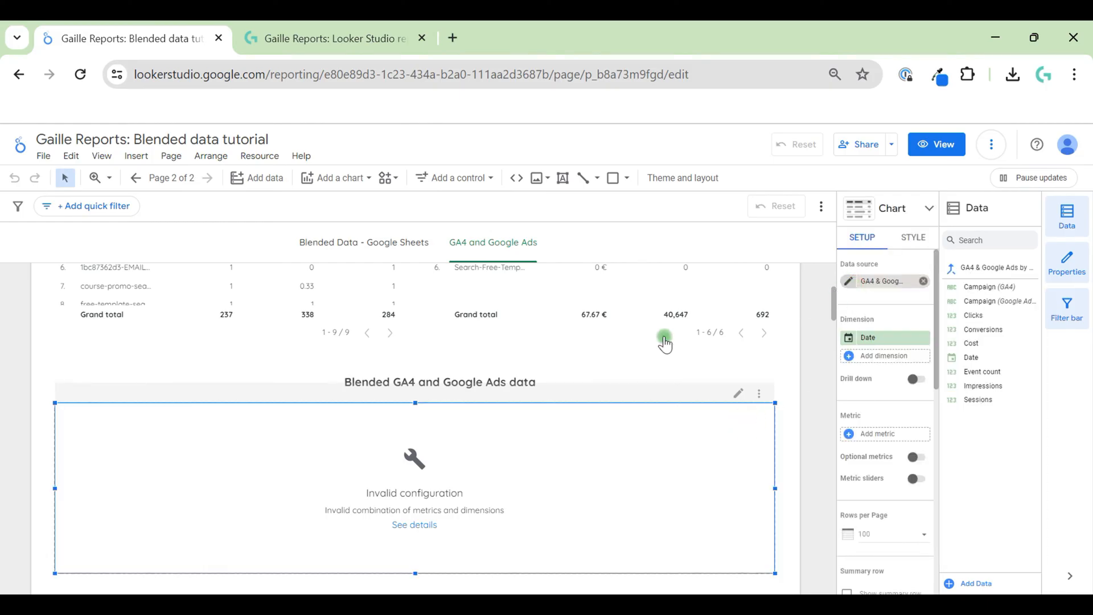
{"action": "left_click_drag", "start_coordinate": [816, 297], "coordinate": [835, 286]}
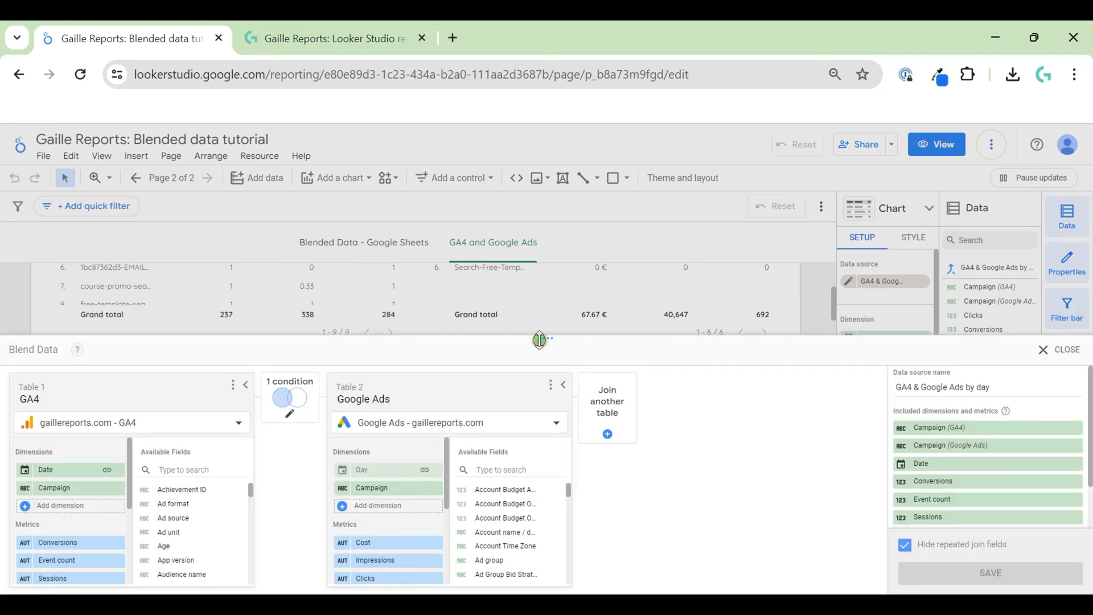
{"action": "left_click_drag", "start_coordinate": [540, 339], "coordinate": [528, 174]}
{"action": "left_click", "coordinate": [437, 319]}
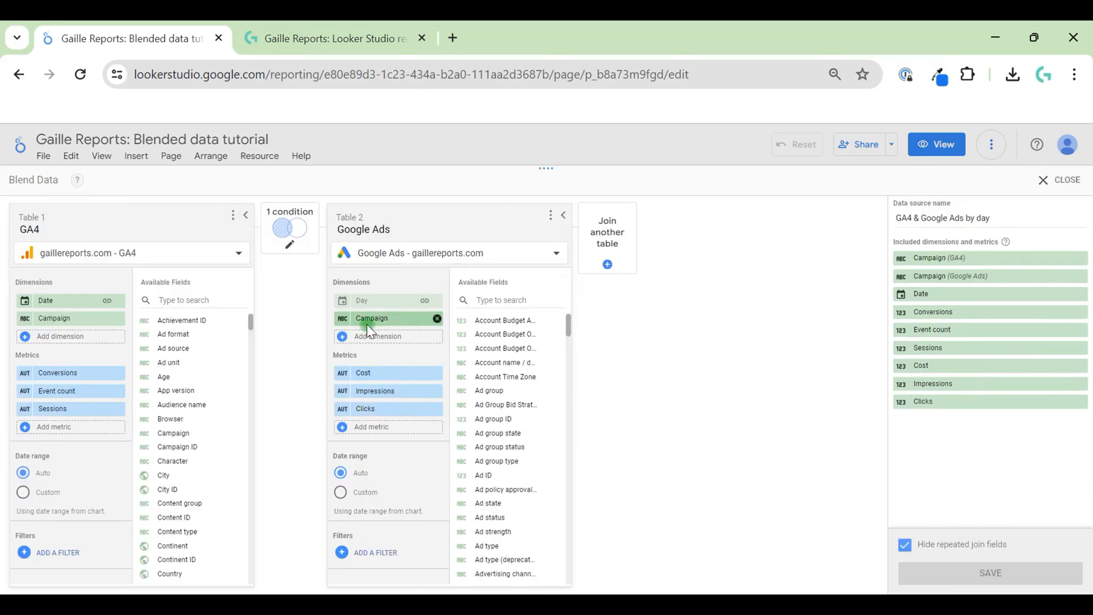
{"action": "left_click", "coordinate": [115, 318]}
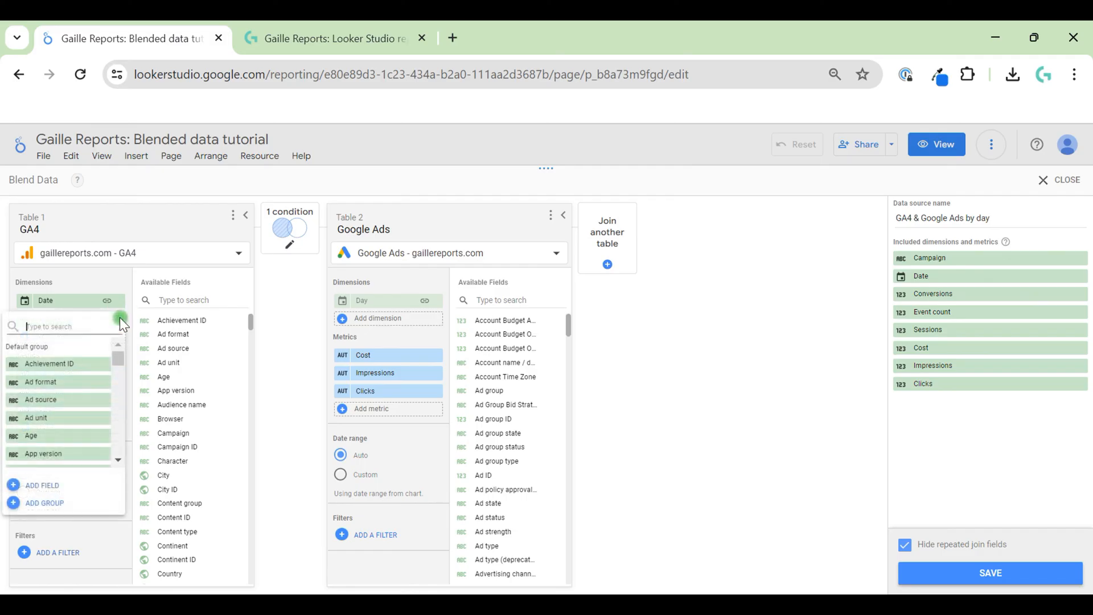
{"action": "left_click", "coordinate": [342, 318]}
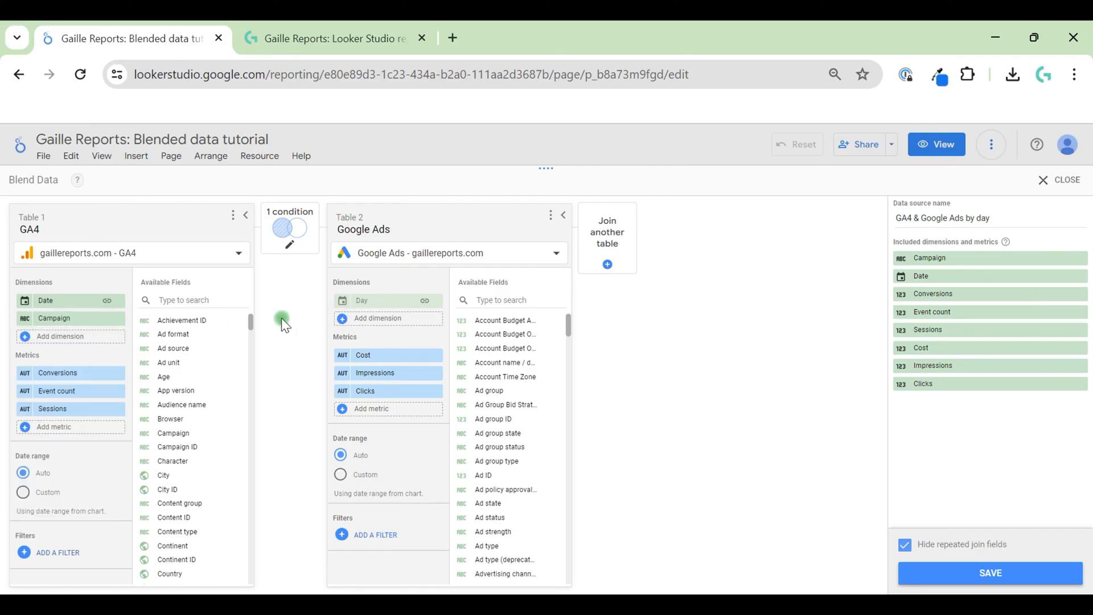
{"action": "left_click", "coordinate": [115, 318]}
{"action": "scroll", "coordinate": [182, 446], "scroll_direction": "down", "scroll_amount": 4}
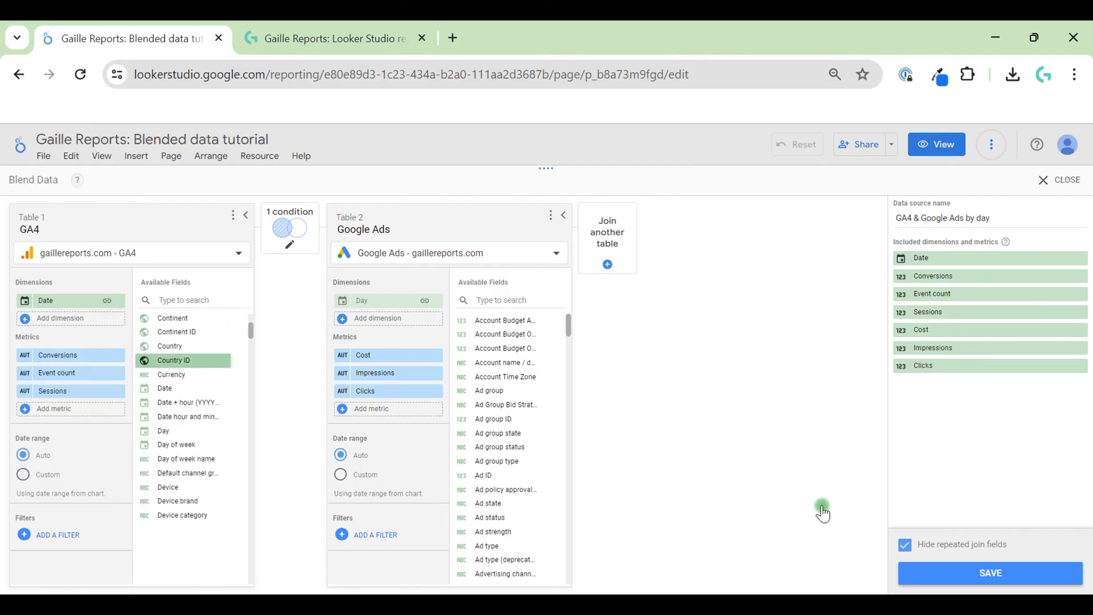
{"action": "left_click", "coordinate": [1045, 573]}
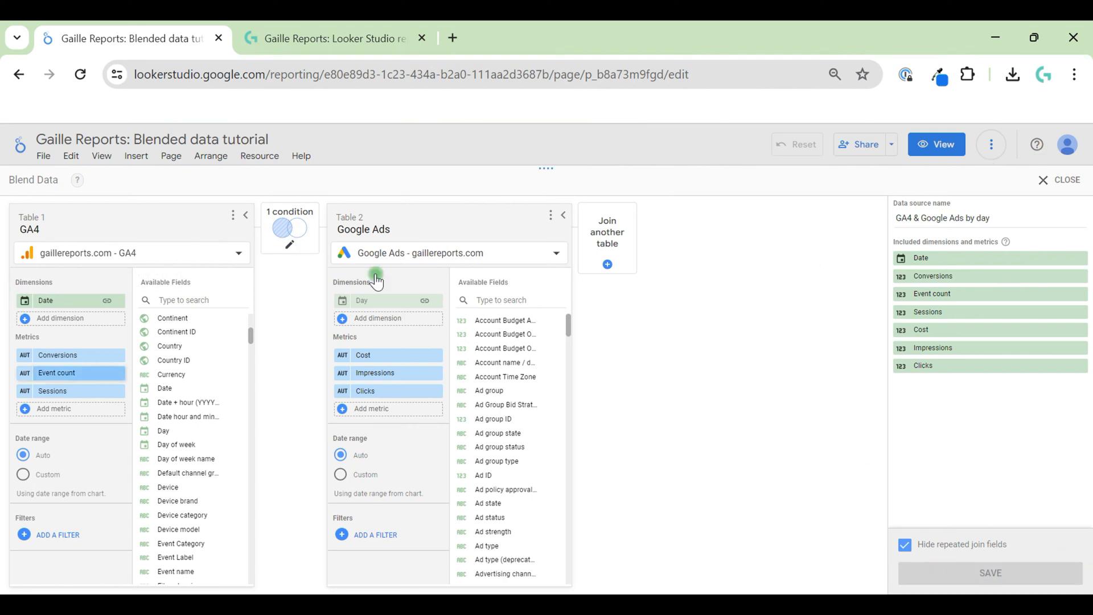
Step: Add the Campaign dimension to the GA4 table of the chart's blend, then save and close the blend
{"action": "left_click", "coordinate": [1060, 180]}
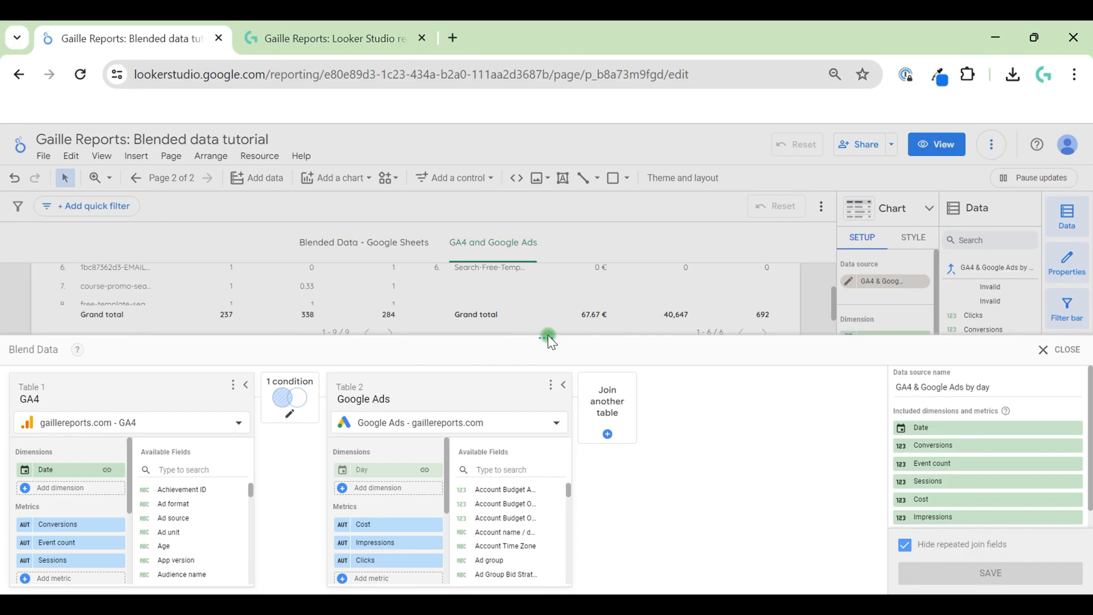
{"action": "left_click_drag", "start_coordinate": [547, 336], "coordinate": [546, 188]}
{"action": "left_click", "coordinate": [86, 338]}
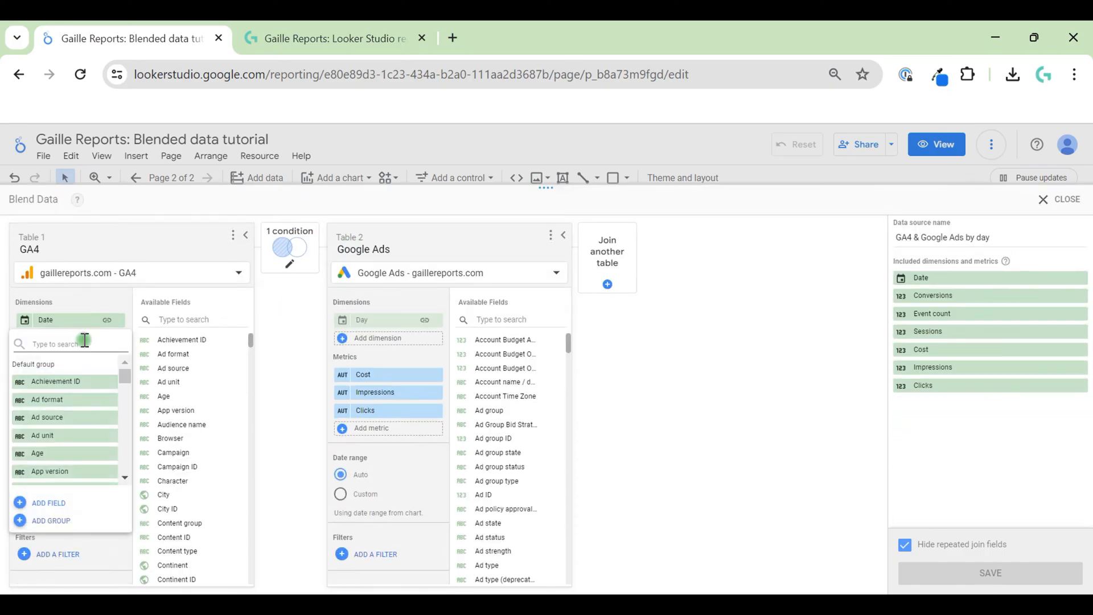
{"action": "type", "text": "cam"}
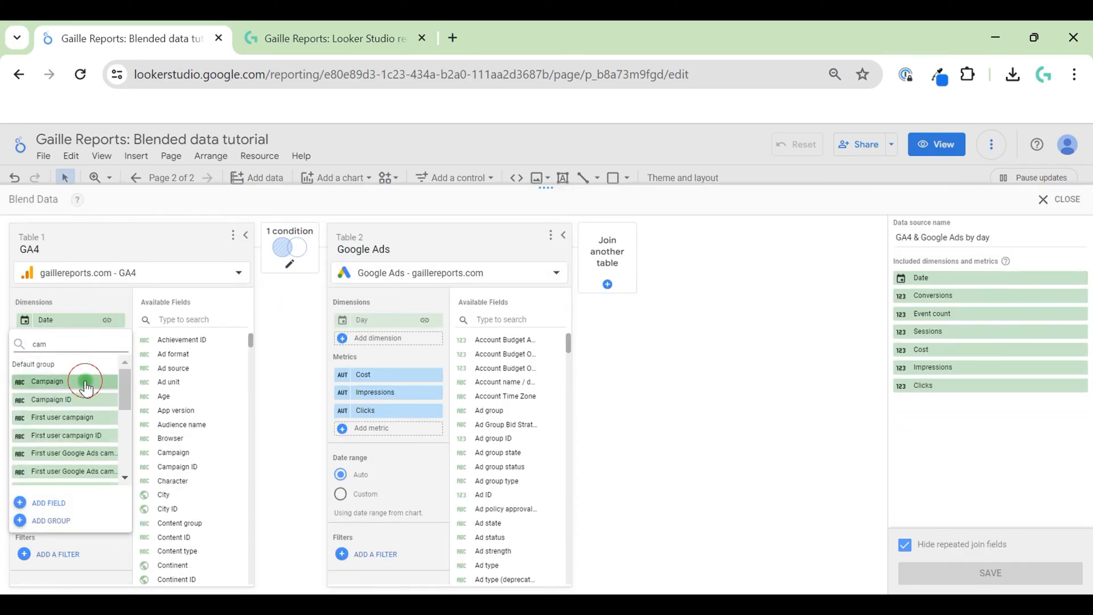
{"action": "left_click", "coordinate": [86, 382]}
{"action": "left_click", "coordinate": [991, 574]}
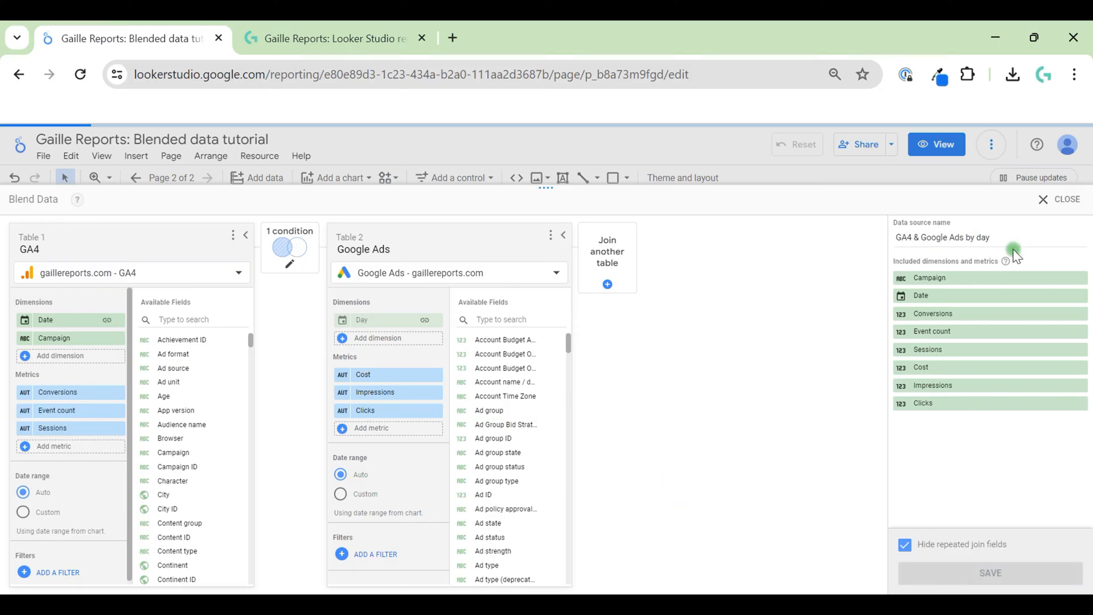
{"action": "left_click", "coordinate": [1060, 200]}
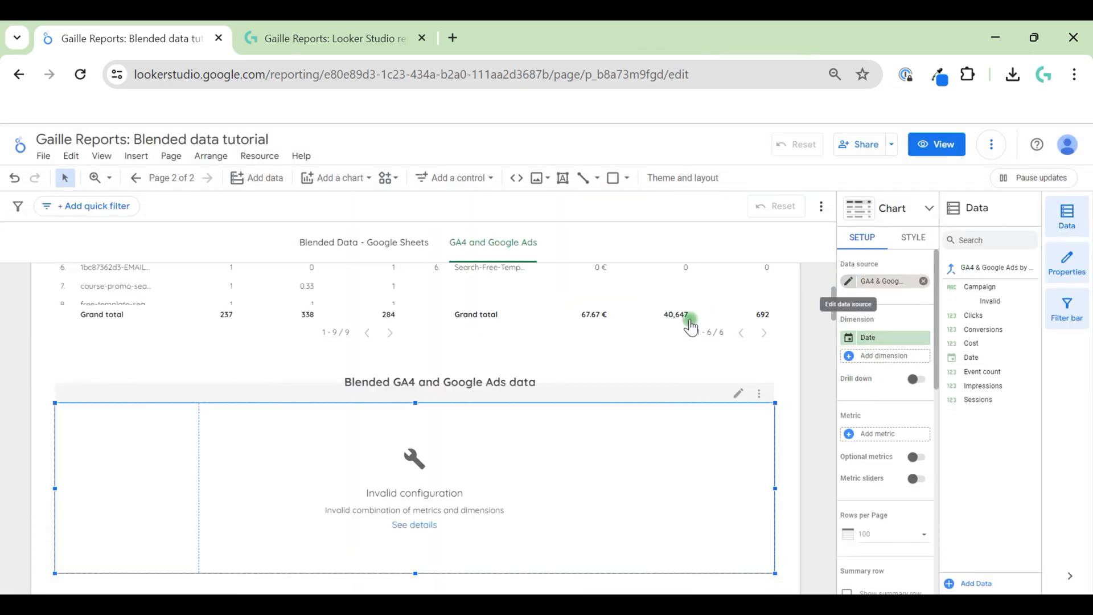
Step: Remove the Event count and Conversions metrics from the blend's GA4 table, then save and close the blend
{"action": "left_click", "coordinate": [849, 281]}
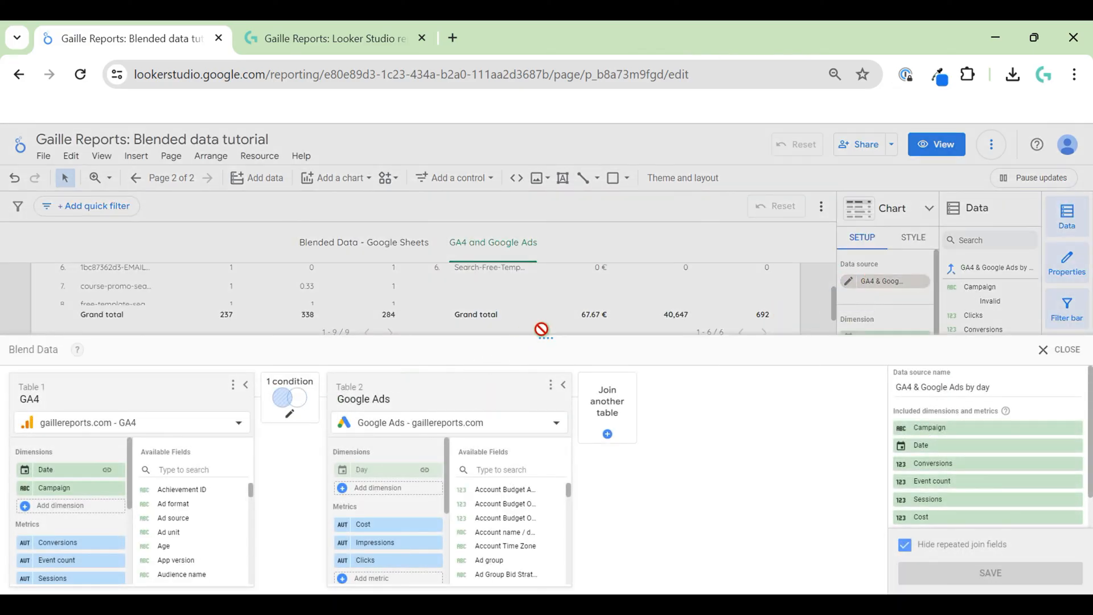
{"action": "left_click_drag", "start_coordinate": [550, 264], "coordinate": [546, 168]}
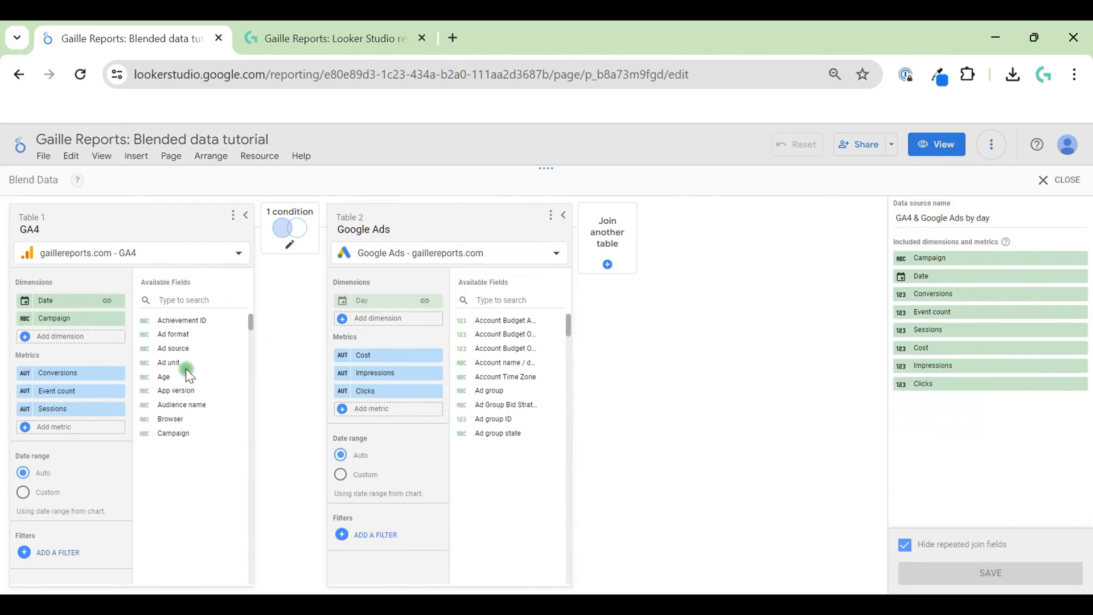
{"action": "left_click", "coordinate": [120, 390]}
{"action": "left_click", "coordinate": [121, 373]}
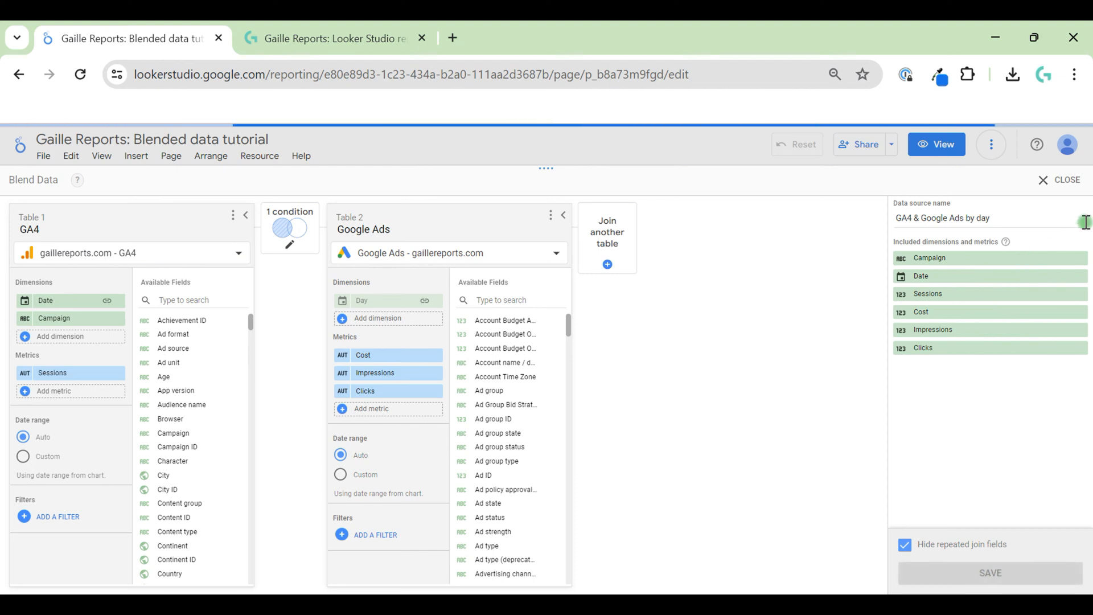
{"action": "left_click", "coordinate": [1060, 180]}
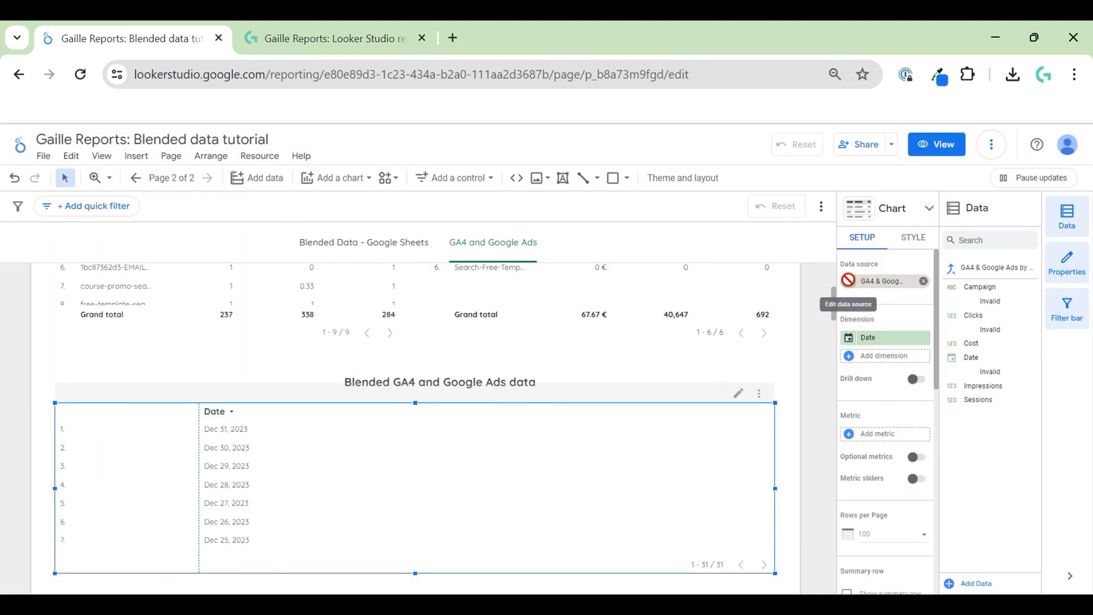
Step: Add Campaign as a second dimension of the blended table chart, after Date
{"action": "left_click", "coordinate": [848, 280]}
{"action": "left_click", "coordinate": [1070, 347]}
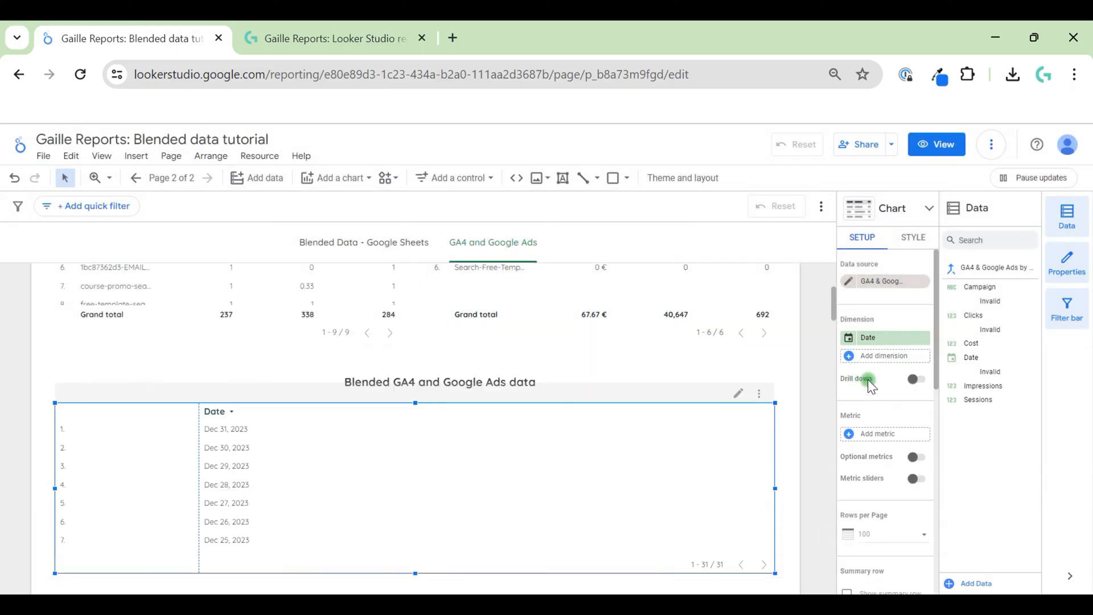
{"action": "left_click", "coordinate": [881, 359]}
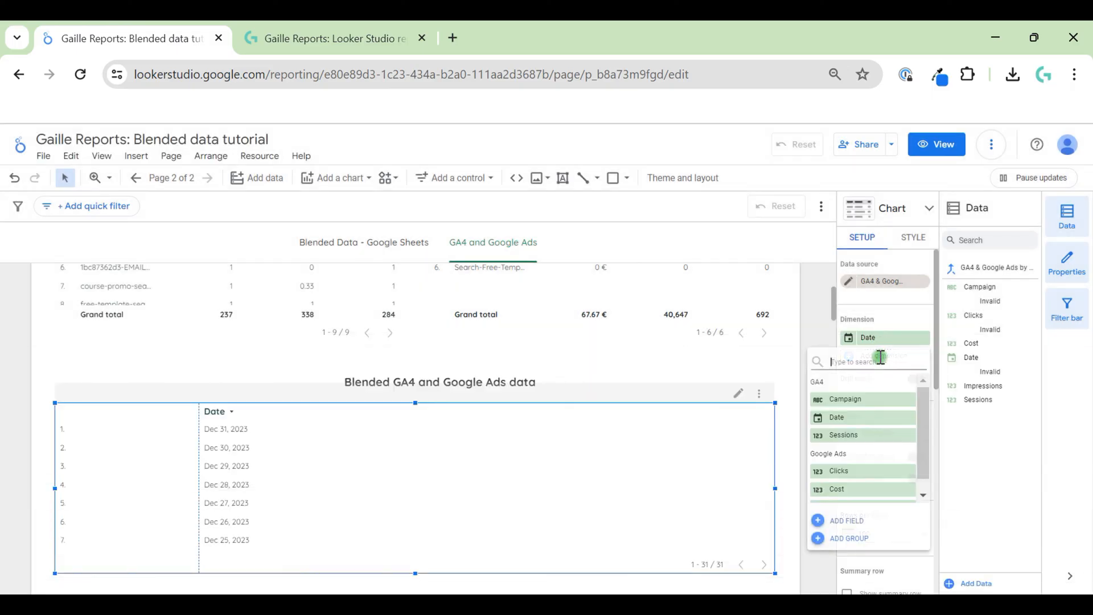
{"action": "left_click", "coordinate": [877, 402]}
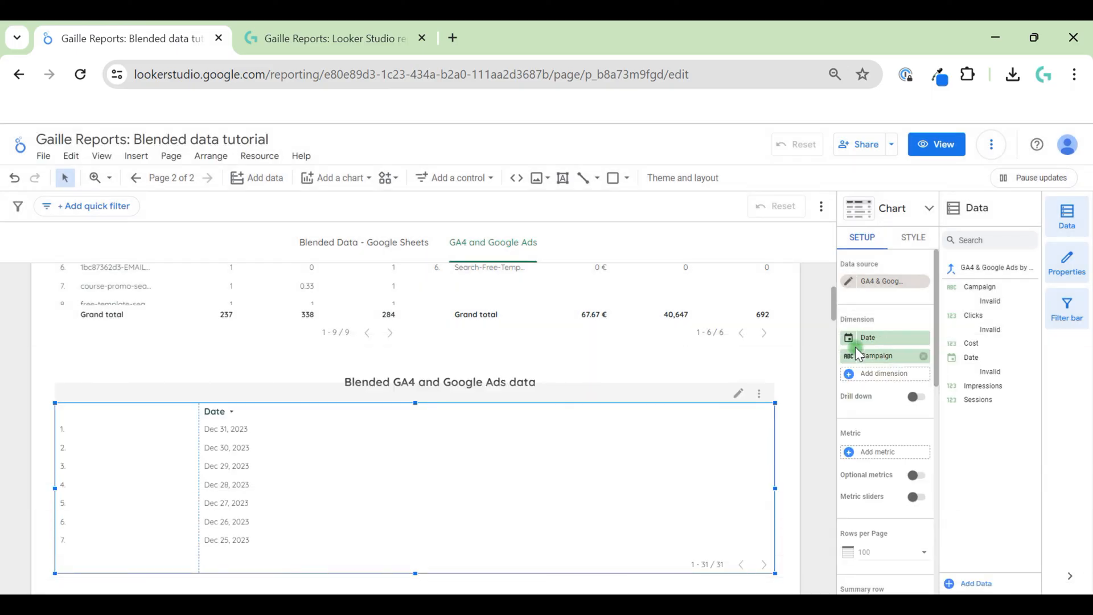
Step: Add the Conversions metric back to the GA4 table of the blend, then save and close the blend
{"action": "left_click", "coordinate": [843, 281]}
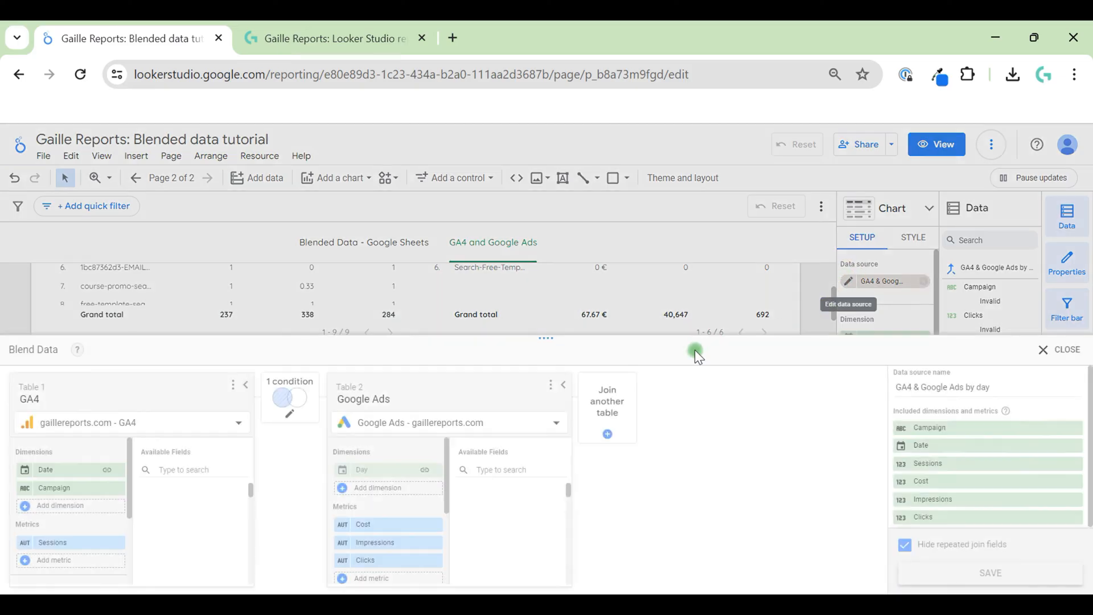
{"action": "left_click_drag", "start_coordinate": [544, 337], "coordinate": [546, 213]}
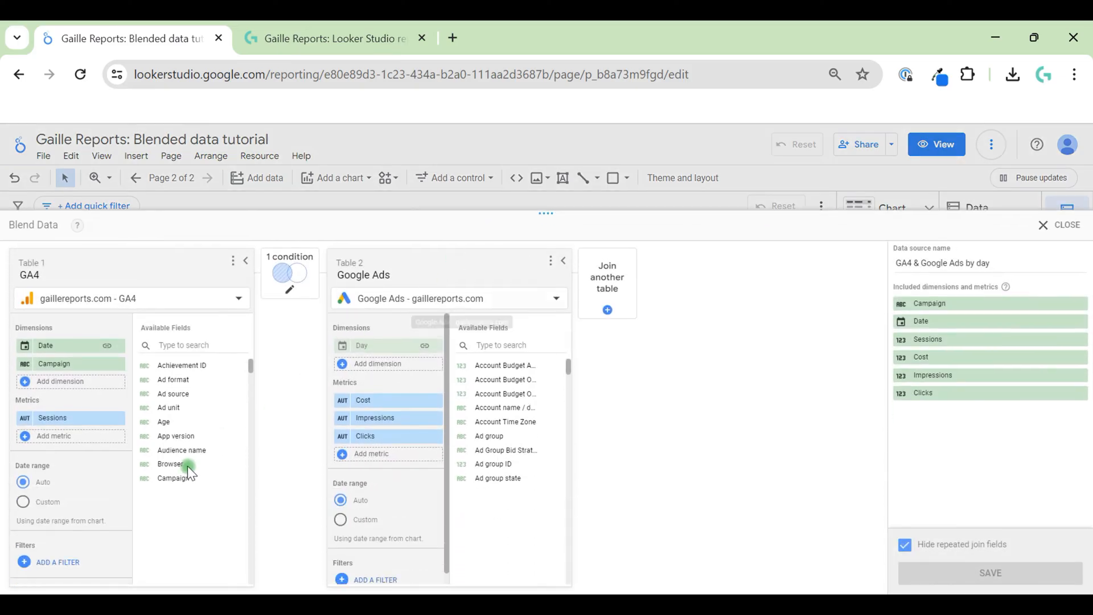
{"action": "left_click", "coordinate": [80, 437]}
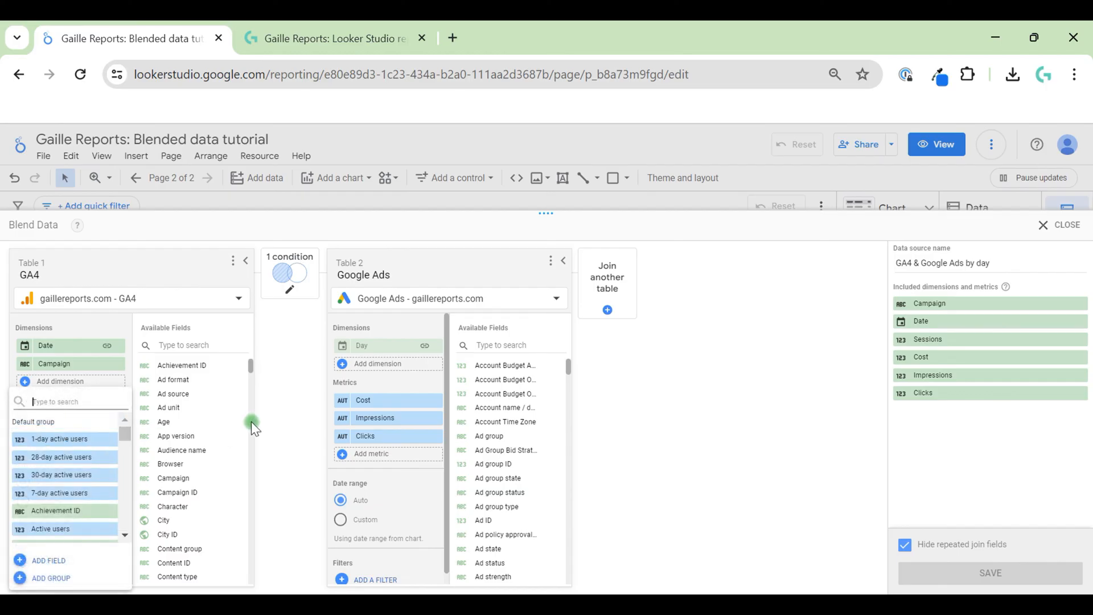
{"action": "type", "text": "con"}
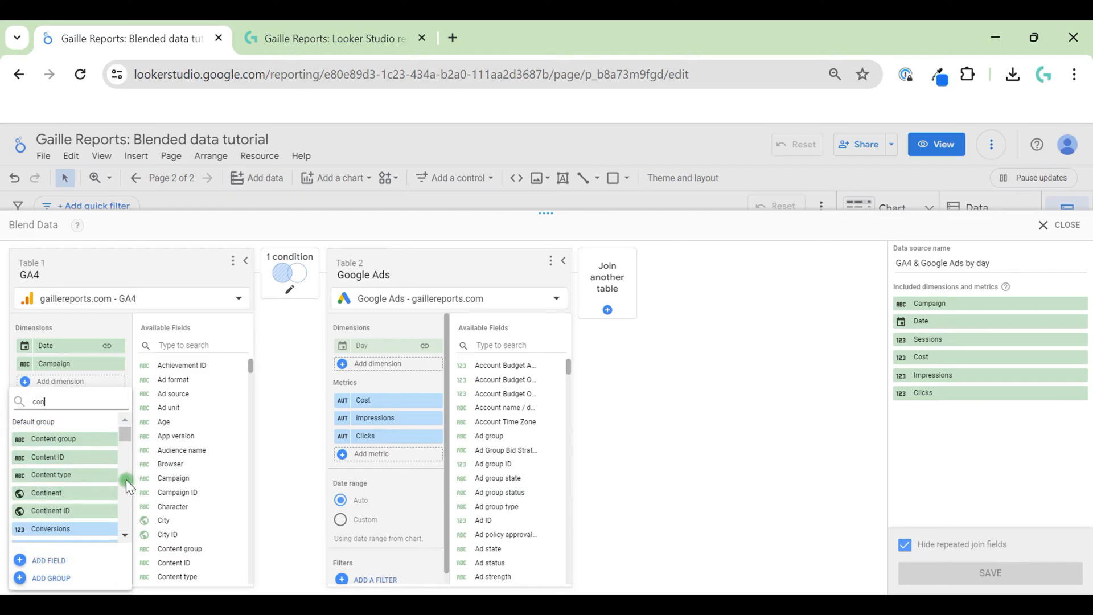
{"action": "left_click", "coordinate": [69, 535]}
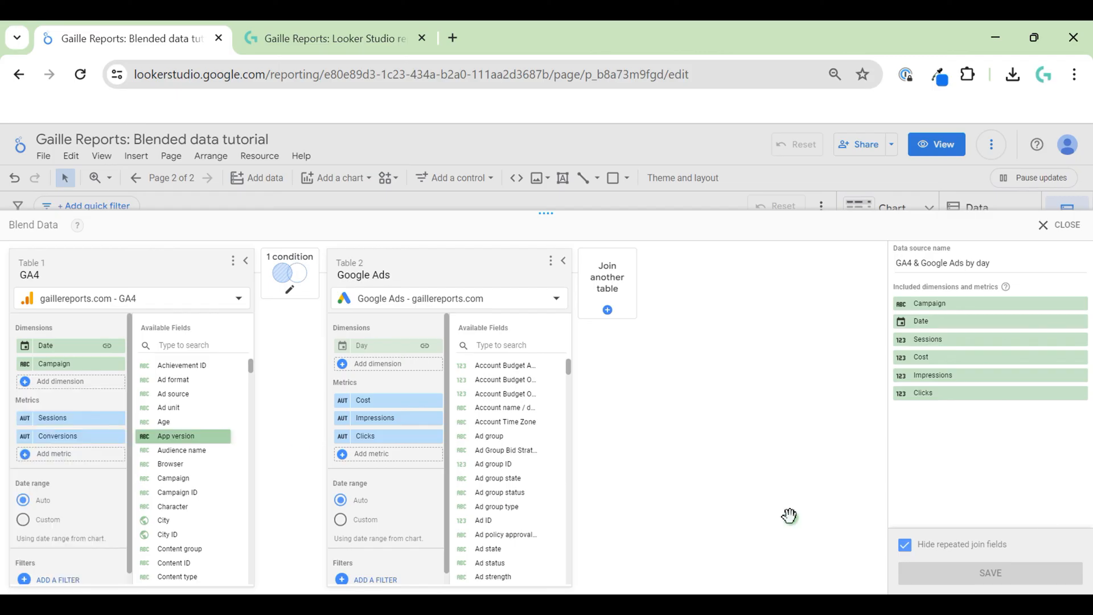
{"action": "left_click", "coordinate": [1064, 226]}
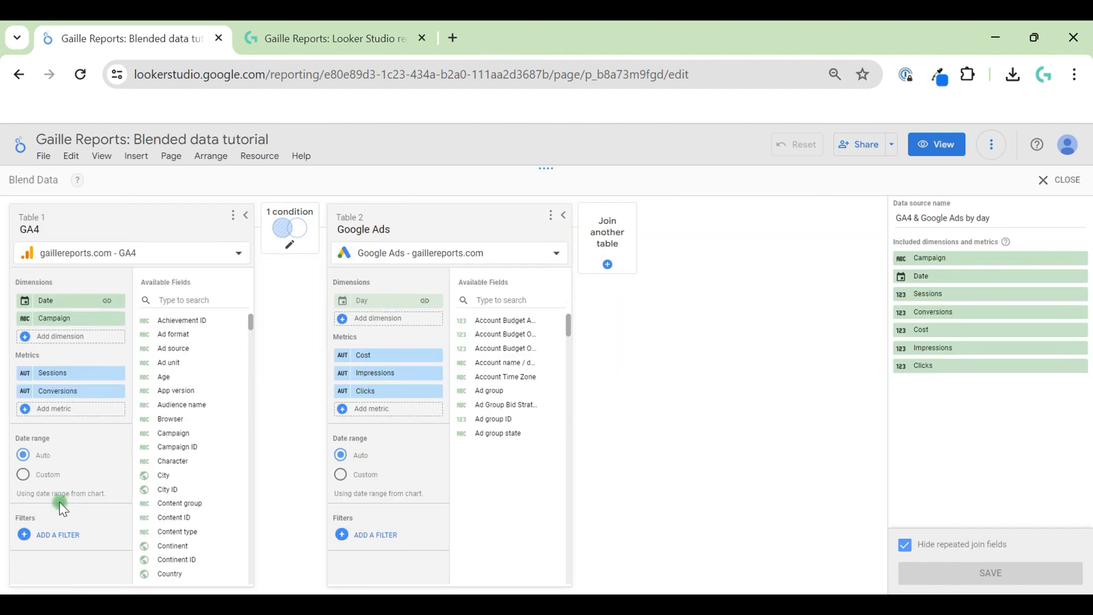
Step: Apply the GA4 - Google Ads filter to the blend's GA4 table, then save and close the blend
{"action": "left_click", "coordinate": [41, 536]}
{"action": "left_click", "coordinate": [57, 296]}
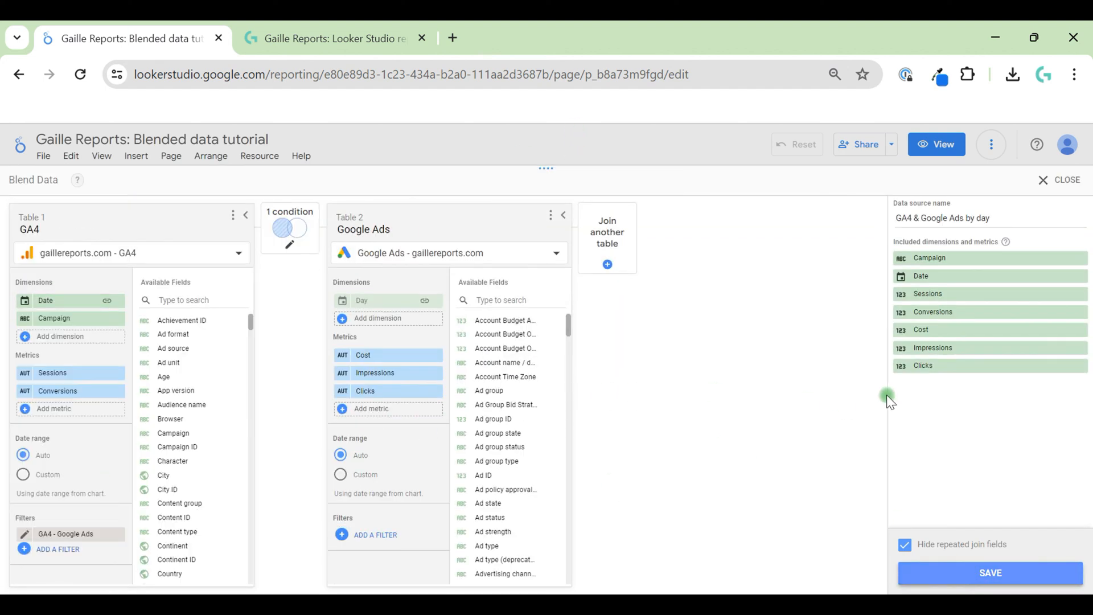
{"action": "left_click", "coordinate": [991, 573]}
{"action": "left_click", "coordinate": [1063, 179]}
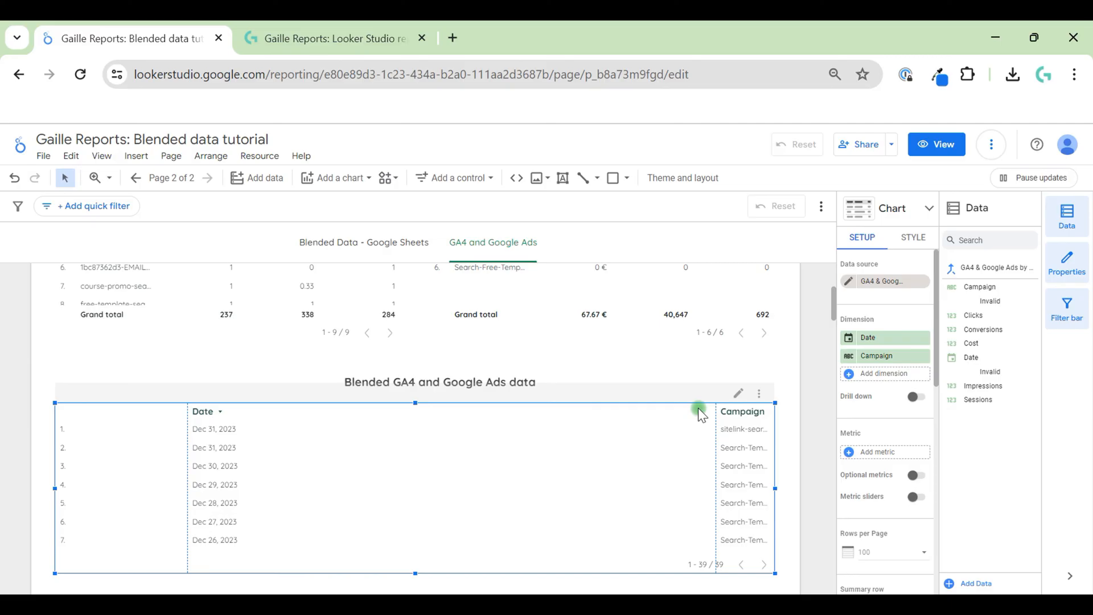
Step: Add the Campaign dimension to the Google Ads table of the blend, then save and close the blend
{"action": "left_click", "coordinate": [845, 285]}
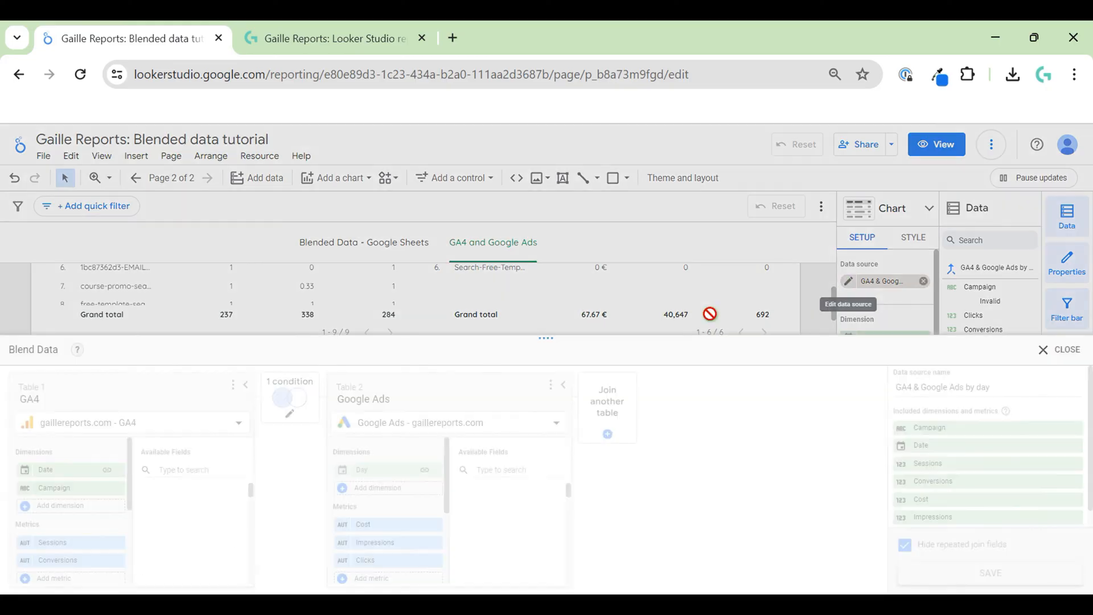
{"action": "left_click_drag", "start_coordinate": [546, 336], "coordinate": [559, 167]}
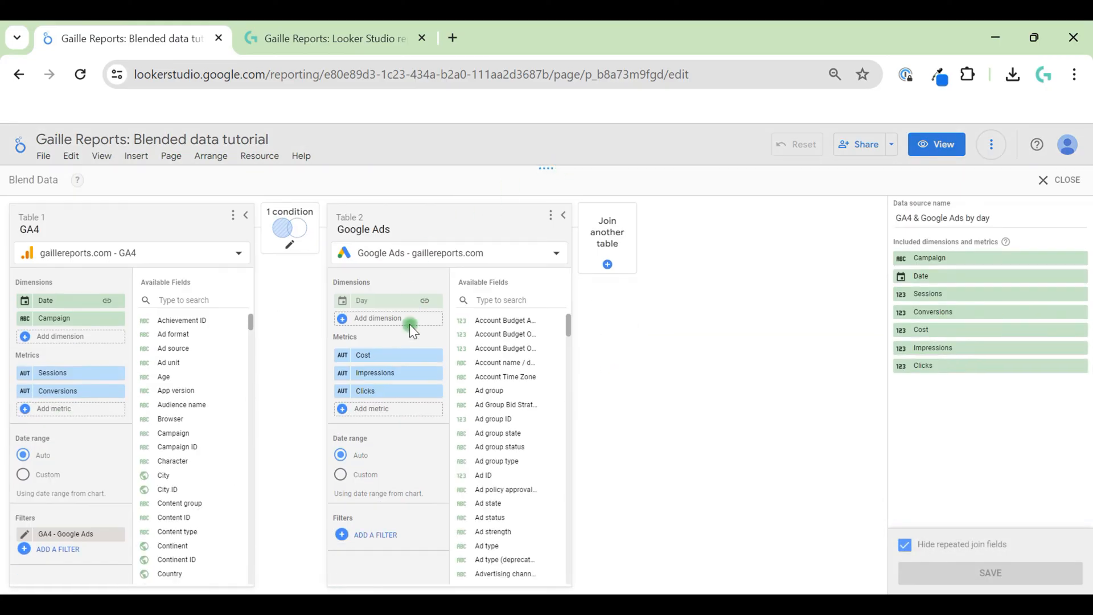
{"action": "left_click", "coordinate": [409, 325]}
{"action": "type", "text": "ca"}
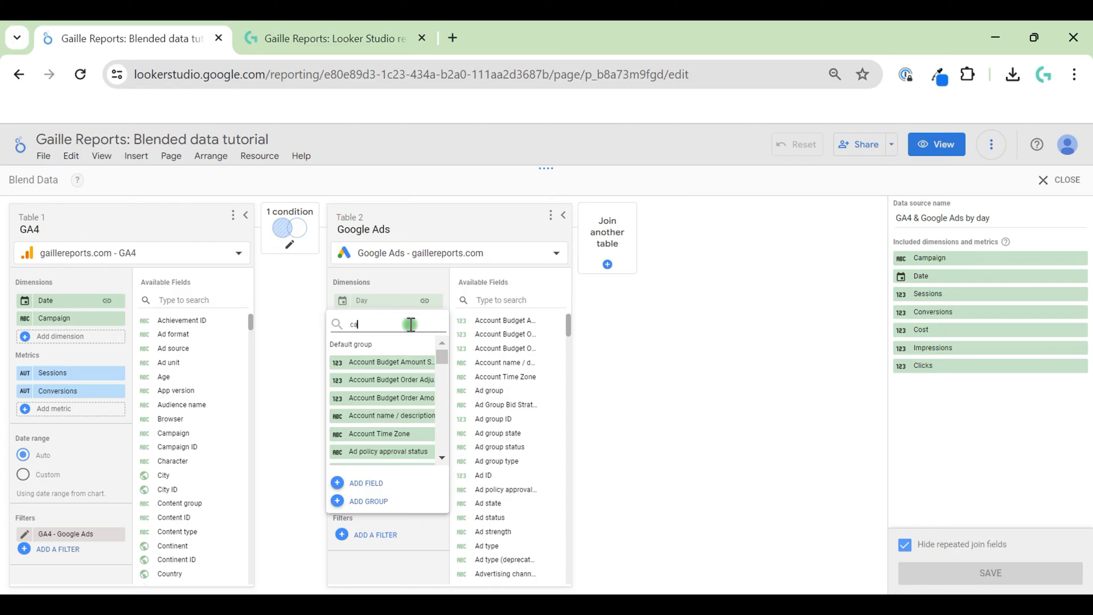
{"action": "type", "text": "m"}
{"action": "left_click", "coordinate": [398, 398]}
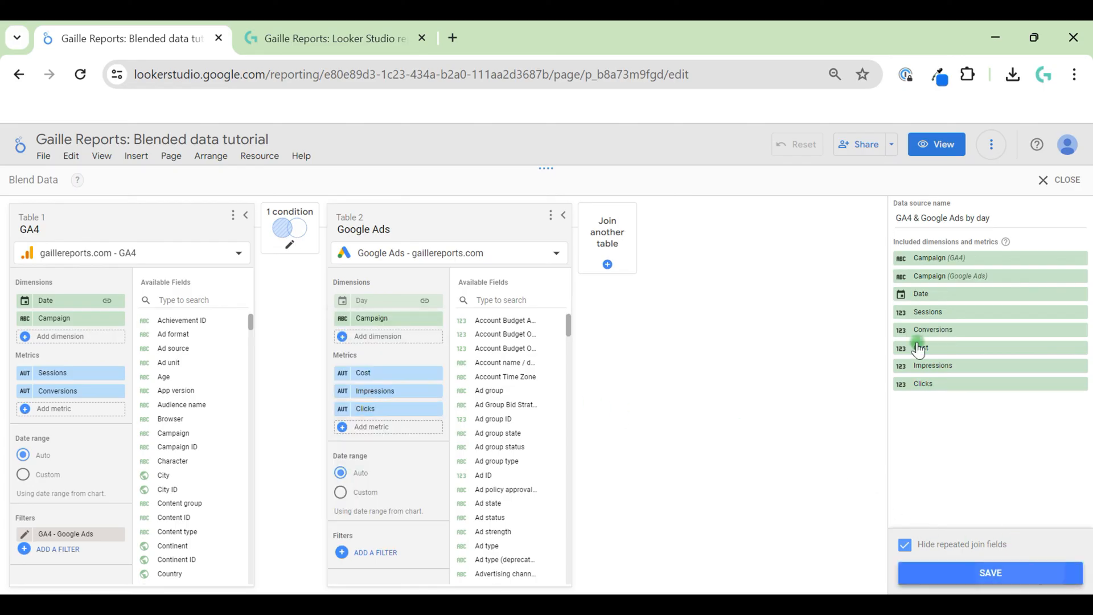
{"action": "left_click", "coordinate": [1005, 573]}
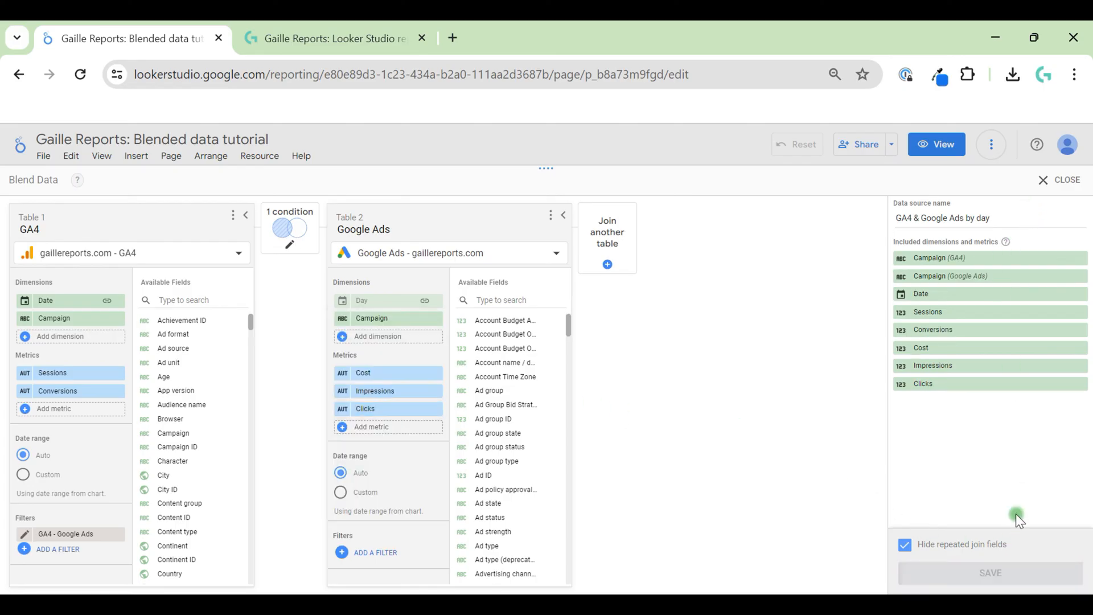
{"action": "left_click", "coordinate": [1047, 182]}
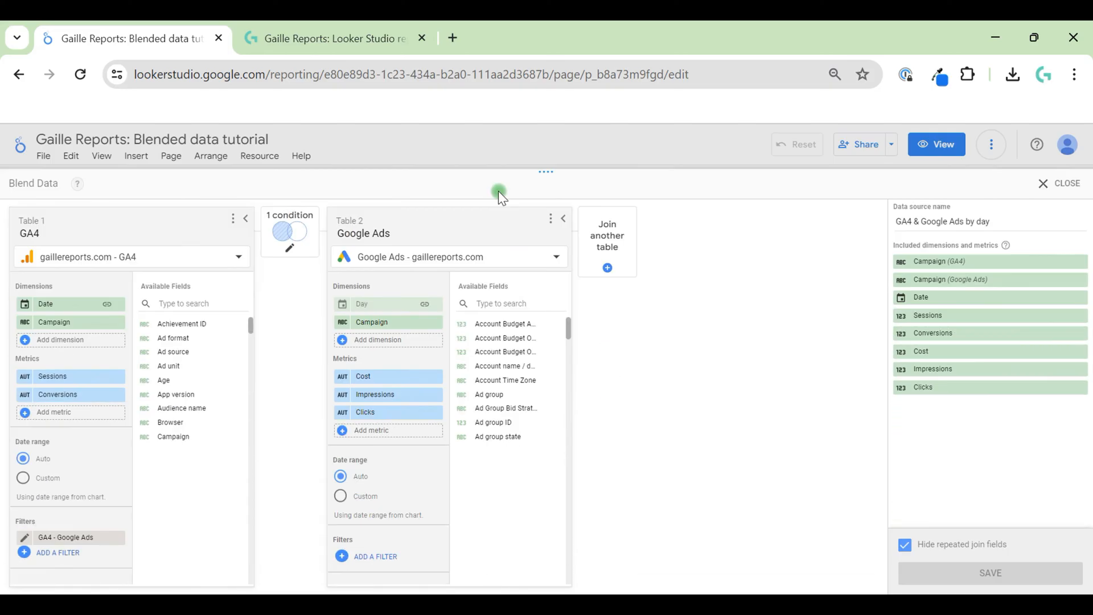
Step: Change the blend's join to Full outer and add Campaign as a second join condition, then save and close the blend
{"action": "left_click", "coordinate": [290, 248]}
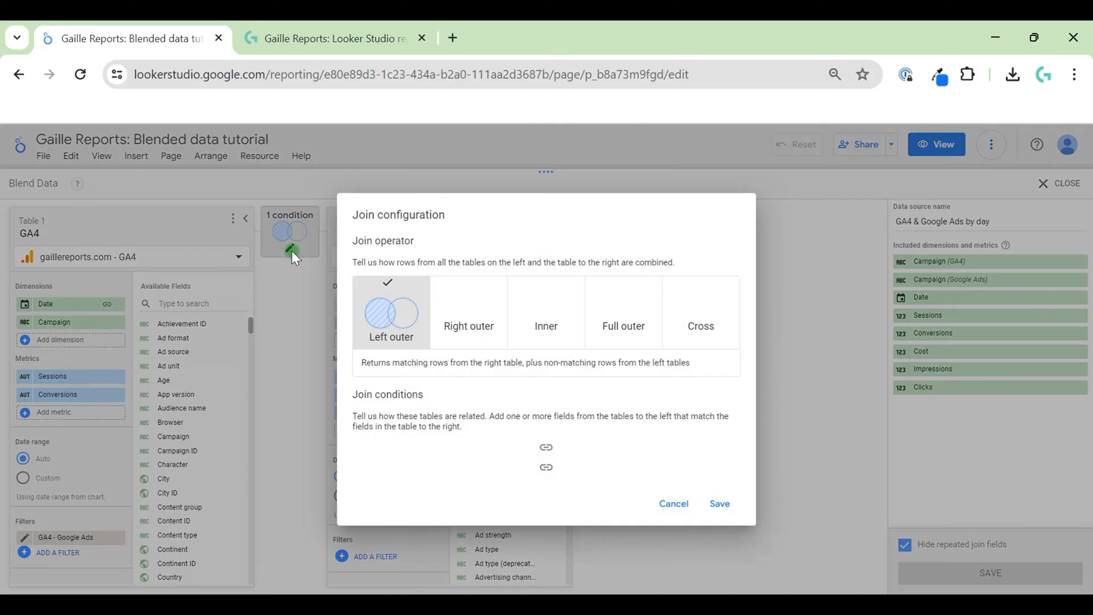
{"action": "left_click", "coordinate": [626, 319]}
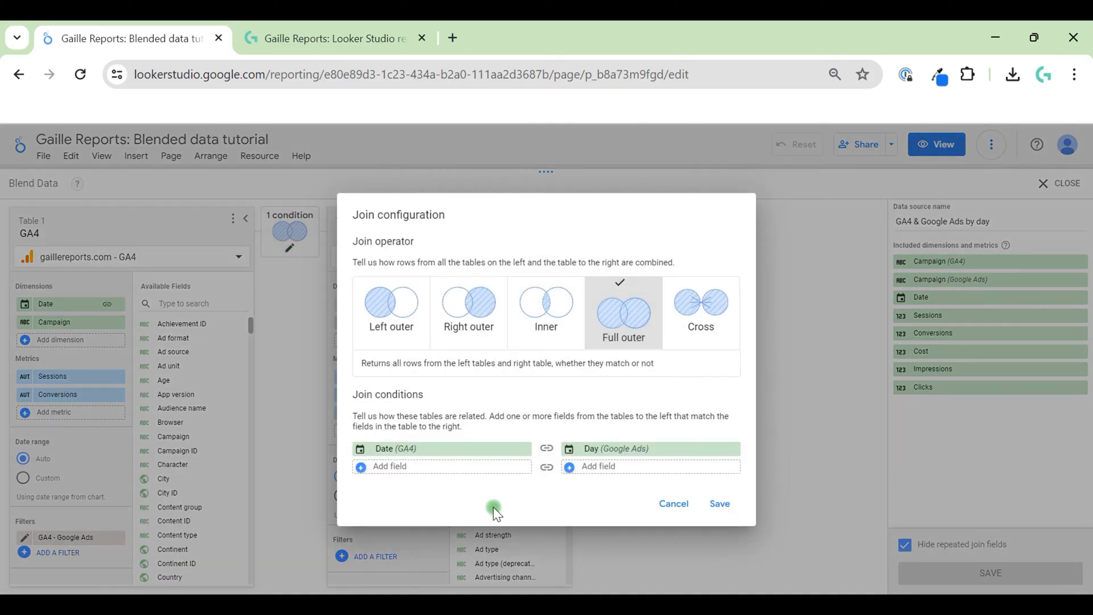
{"action": "left_click", "coordinate": [466, 470]}
{"action": "type", "text": "cam"}
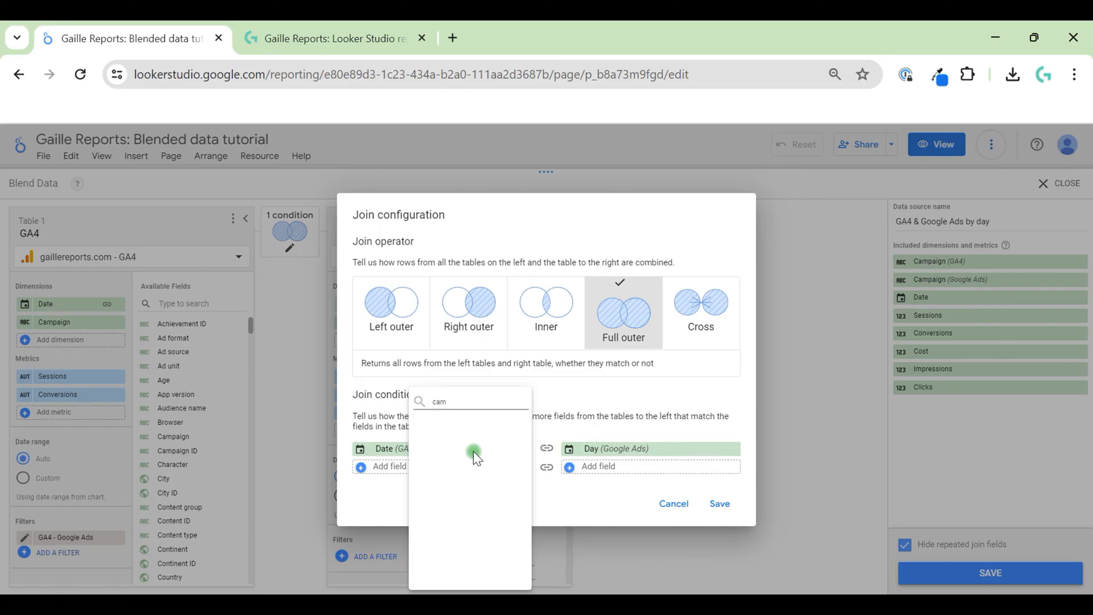
{"action": "left_click", "coordinate": [390, 468]}
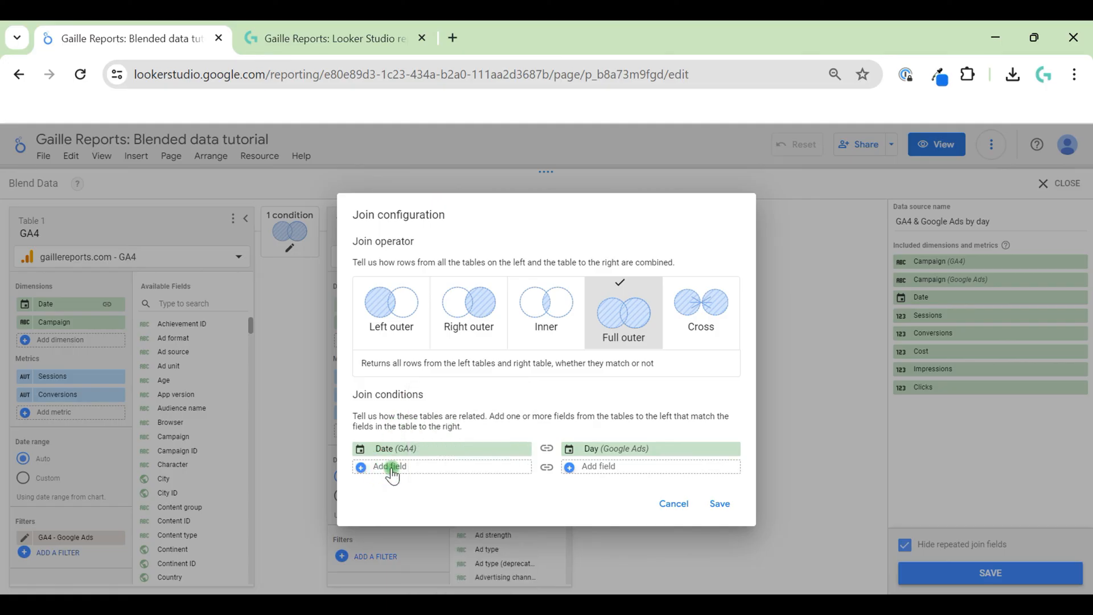
{"action": "left_click", "coordinate": [456, 439]}
{"action": "left_click", "coordinate": [735, 514]}
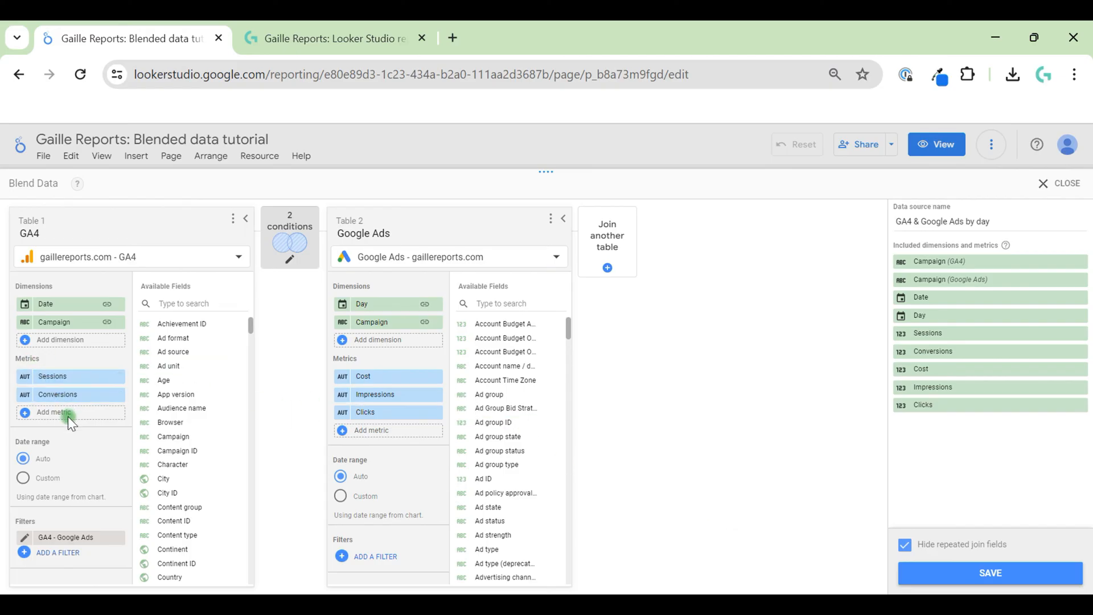
{"action": "left_click", "coordinate": [999, 581]}
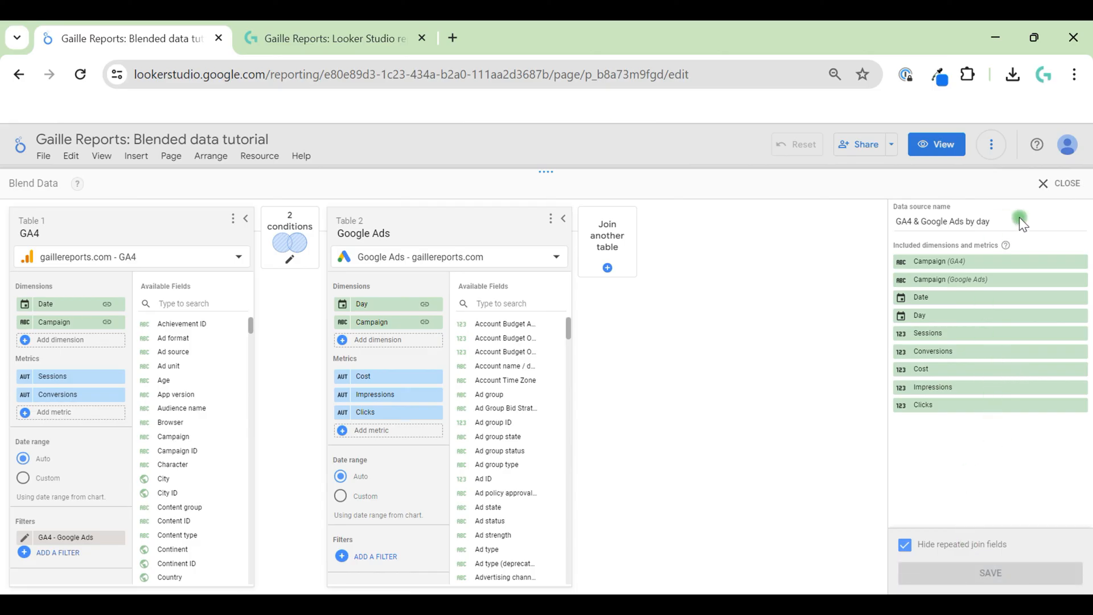
{"action": "left_click", "coordinate": [1052, 187]}
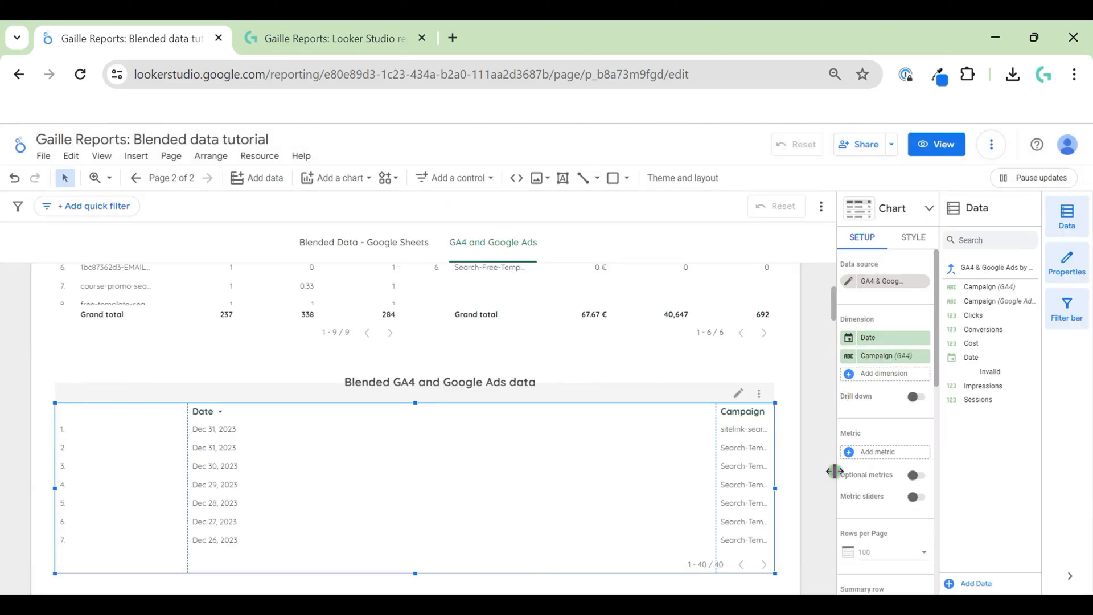
Step: Automatically resize the blended table's columns so the full campaign names fit
{"action": "right_click", "coordinate": [542, 497]}
{"action": "mouse_move", "coordinate": [598, 430]}
{"action": "left_click", "coordinate": [732, 435]}
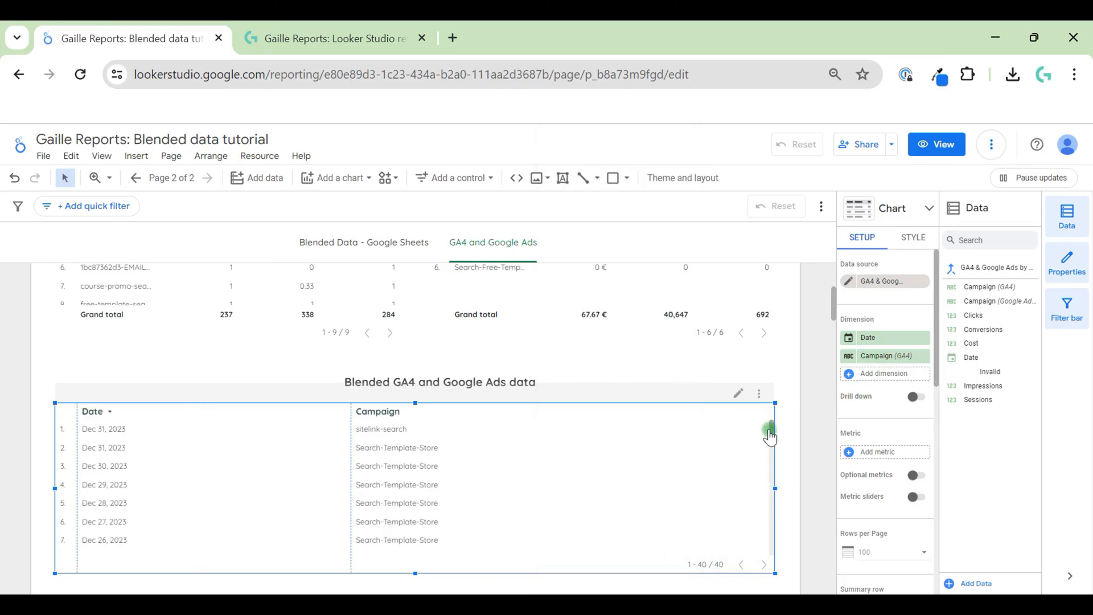
Step: Add the Google Ads Campaign field as a third dimension of the blended table
{"action": "left_click", "coordinate": [875, 377]}
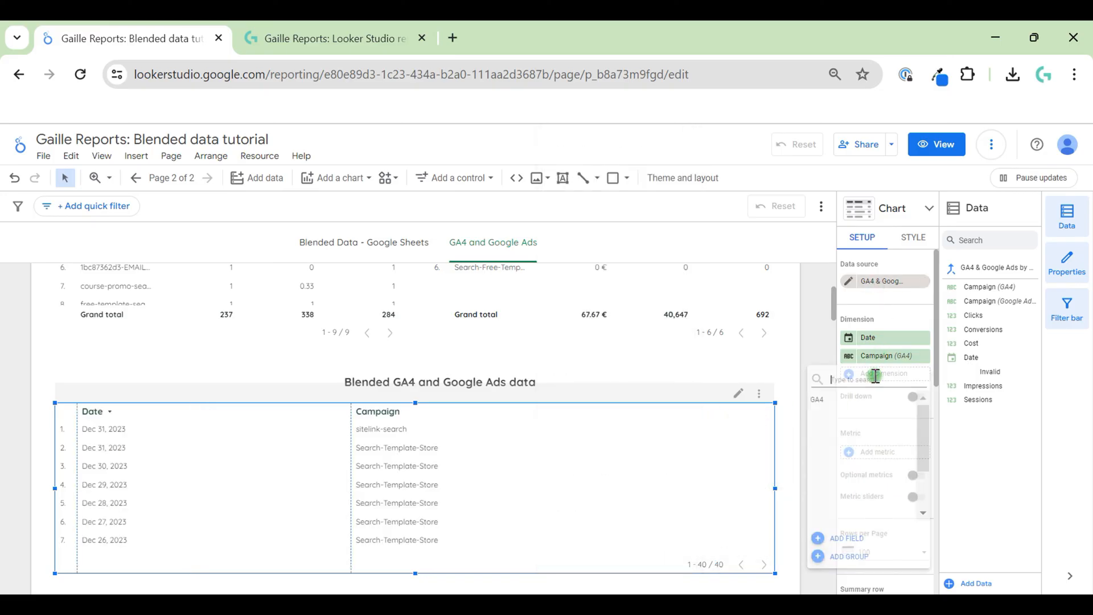
{"action": "scroll", "coordinate": [863, 467], "scroll_direction": "down", "scroll_amount": 5}
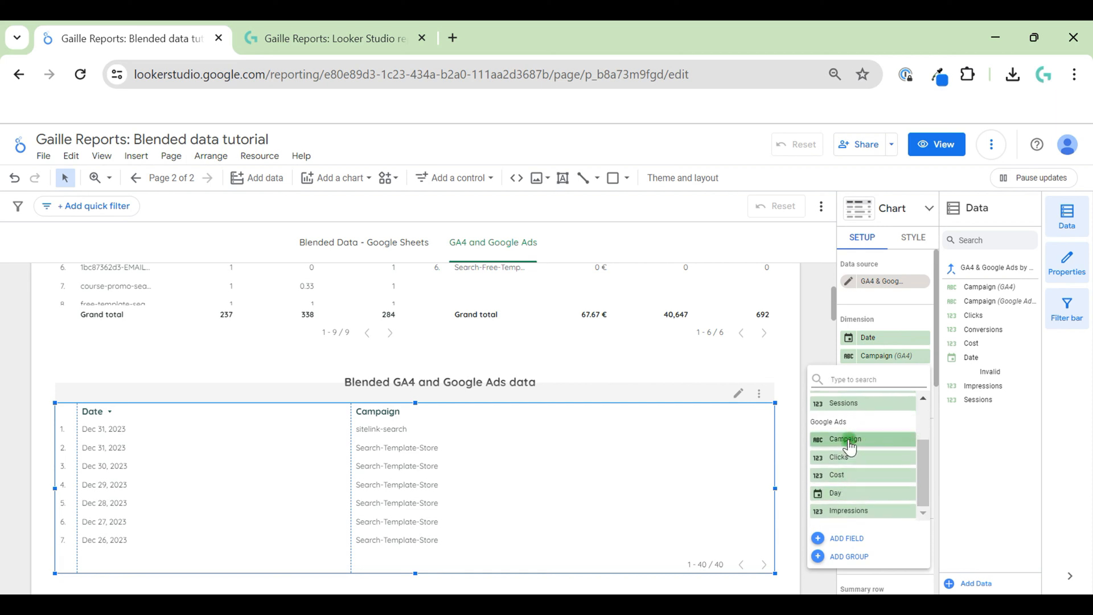
{"action": "left_click", "coordinate": [848, 446]}
Step: Add the Impressions, Sessions and Cost metrics to the blended table
{"action": "left_click", "coordinate": [877, 470]}
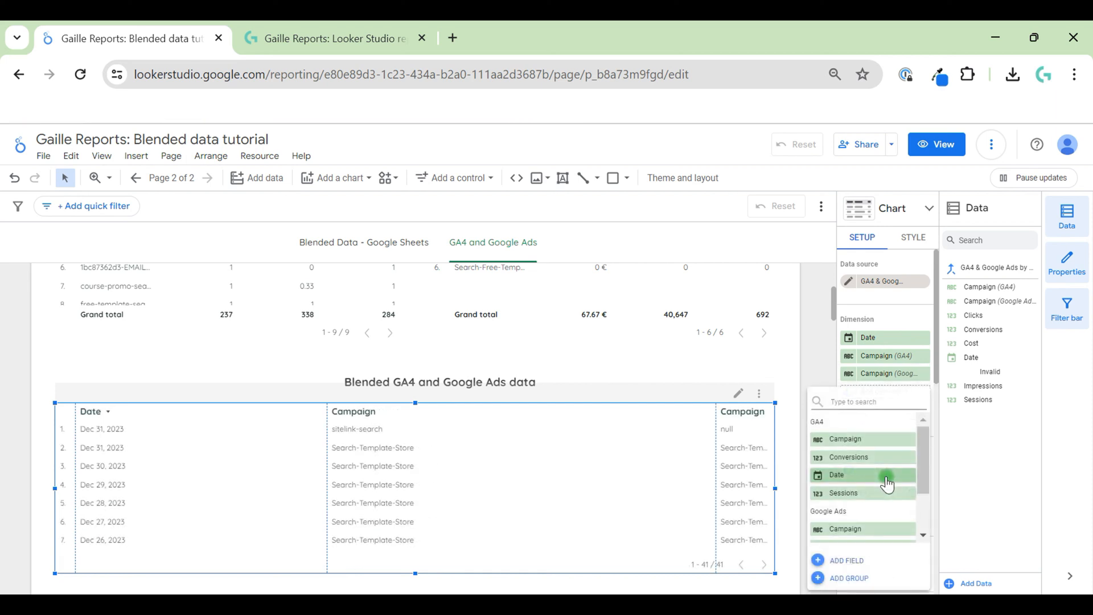
{"action": "scroll", "coordinate": [877, 490], "scroll_direction": "down", "scroll_amount": 2}
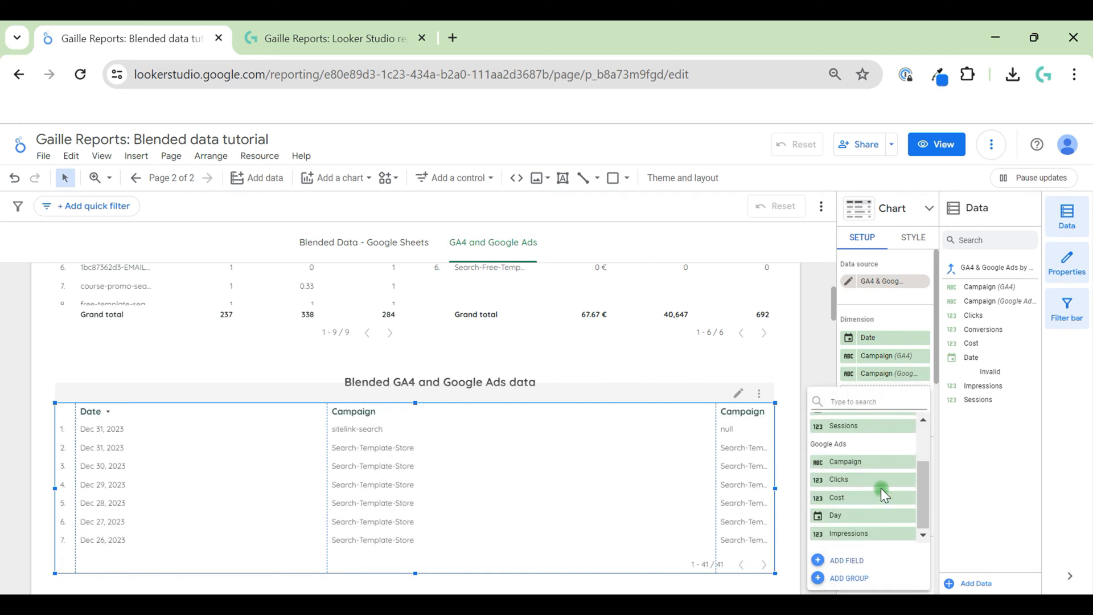
{"action": "left_click", "coordinate": [874, 533]}
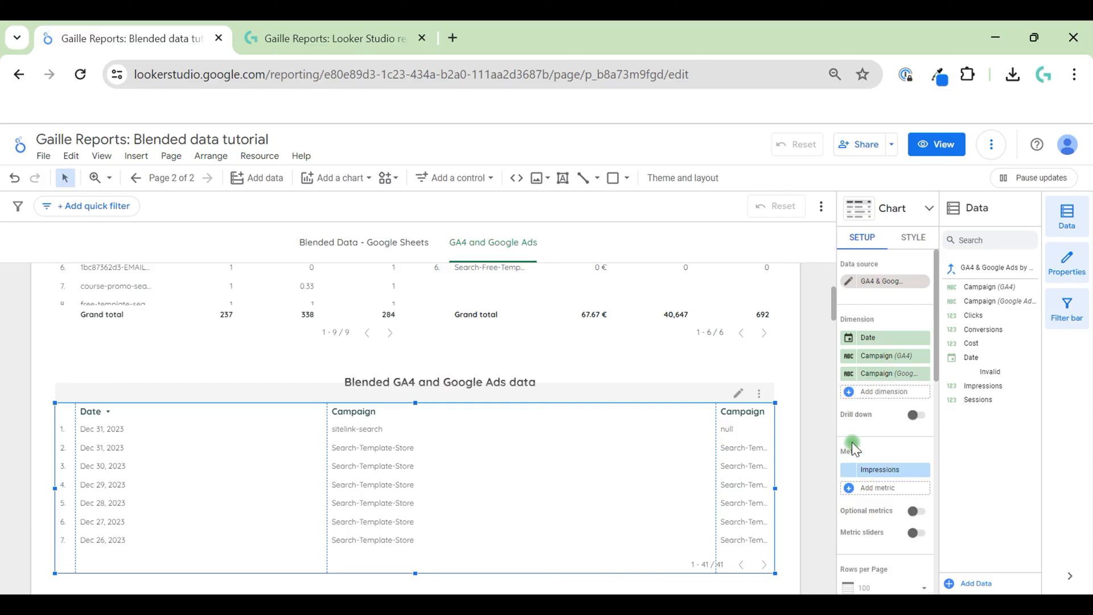
{"action": "left_click", "coordinate": [877, 488]}
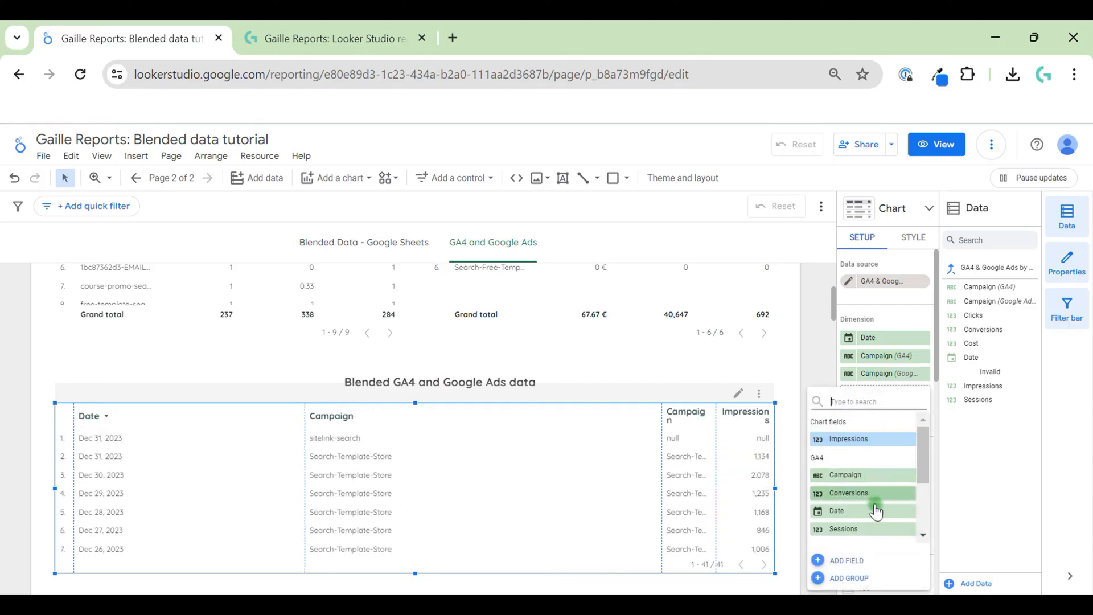
{"action": "left_click", "coordinate": [864, 531]}
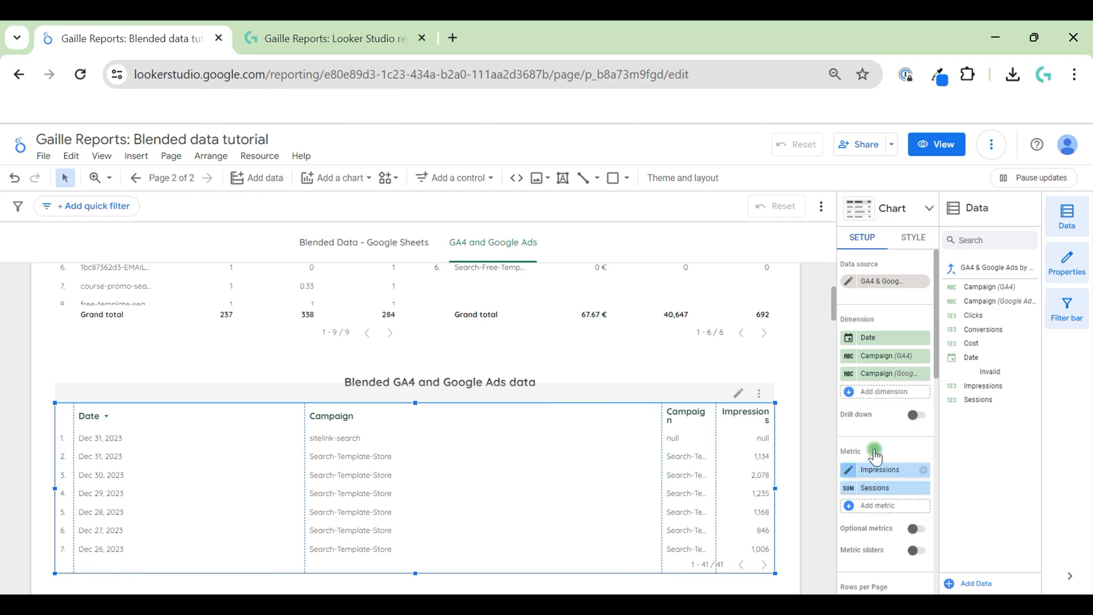
{"action": "left_click", "coordinate": [878, 505]}
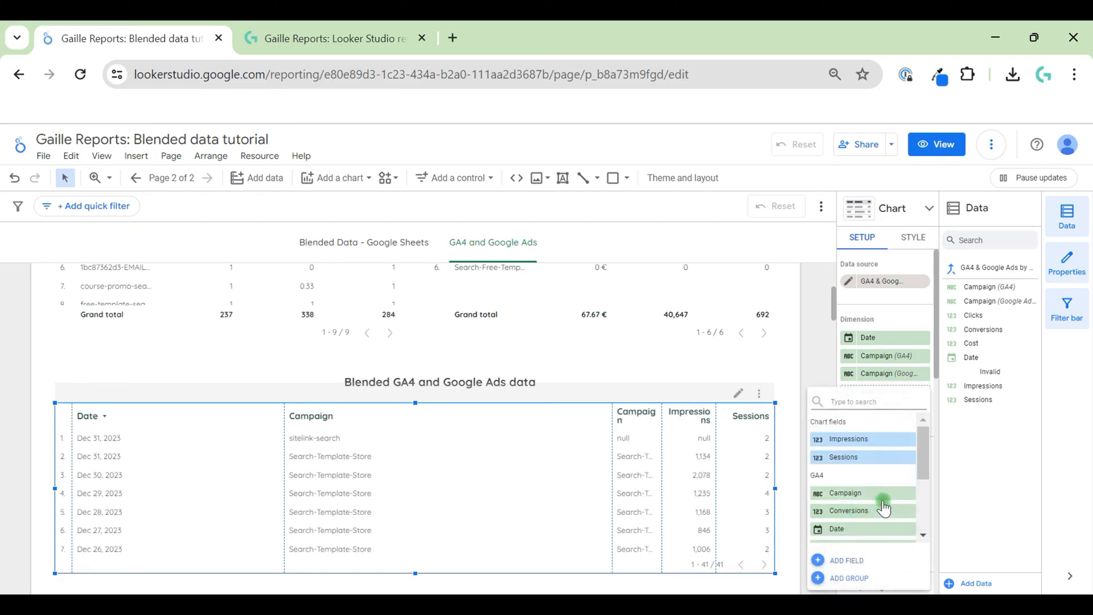
{"action": "scroll", "coordinate": [880, 505], "scroll_direction": "down", "scroll_amount": 5}
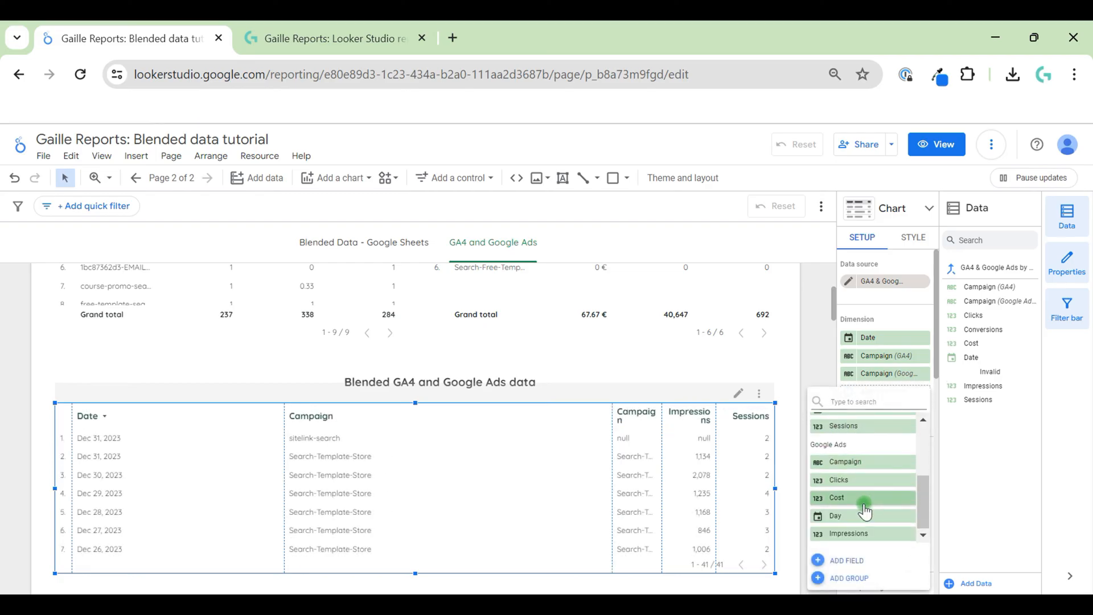
{"action": "scroll", "coordinate": [870, 507], "scroll_direction": "up", "scroll_amount": 1}
{"action": "scroll", "coordinate": [869, 510], "scroll_direction": "down", "scroll_amount": 1}
{"action": "left_click", "coordinate": [867, 503]}
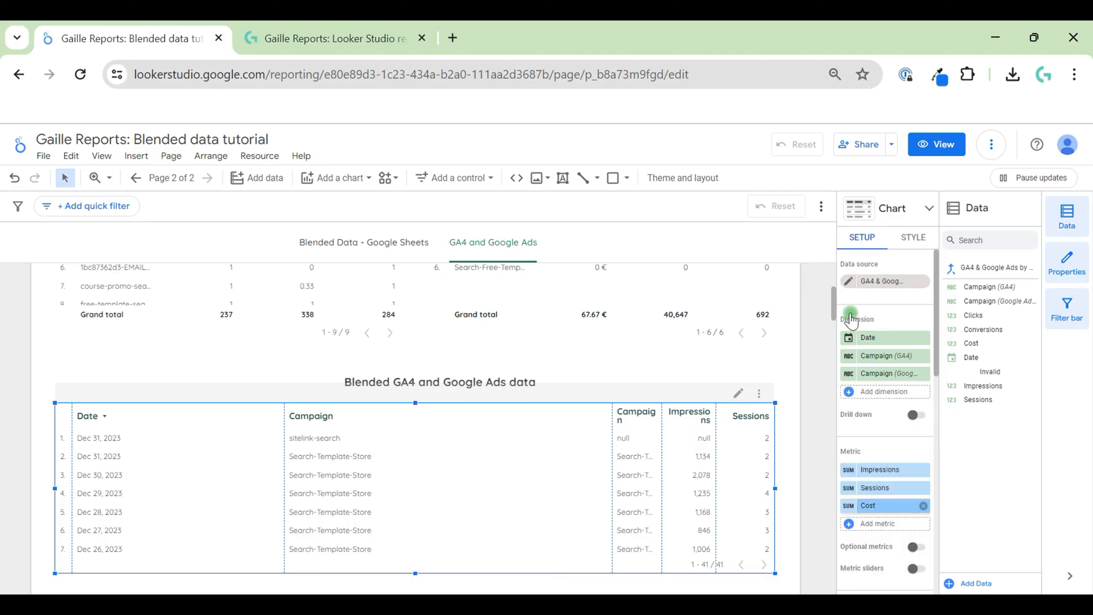
Step: Add the Active users metric to the GA4 table of the blend, then save and close the blend
{"action": "left_click", "coordinate": [847, 282]}
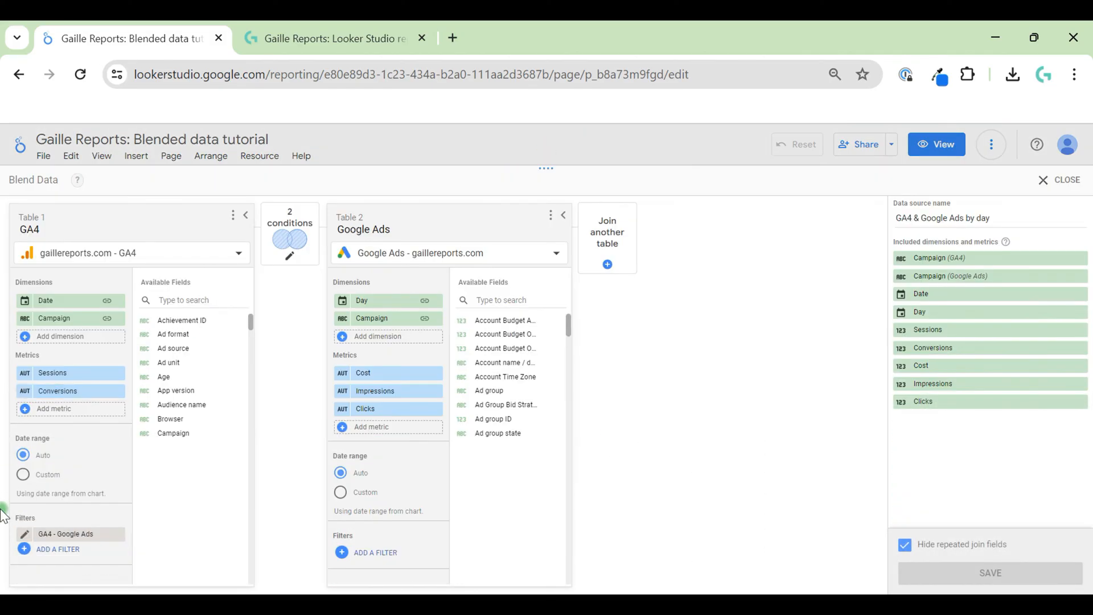
{"action": "left_click", "coordinate": [112, 409]}
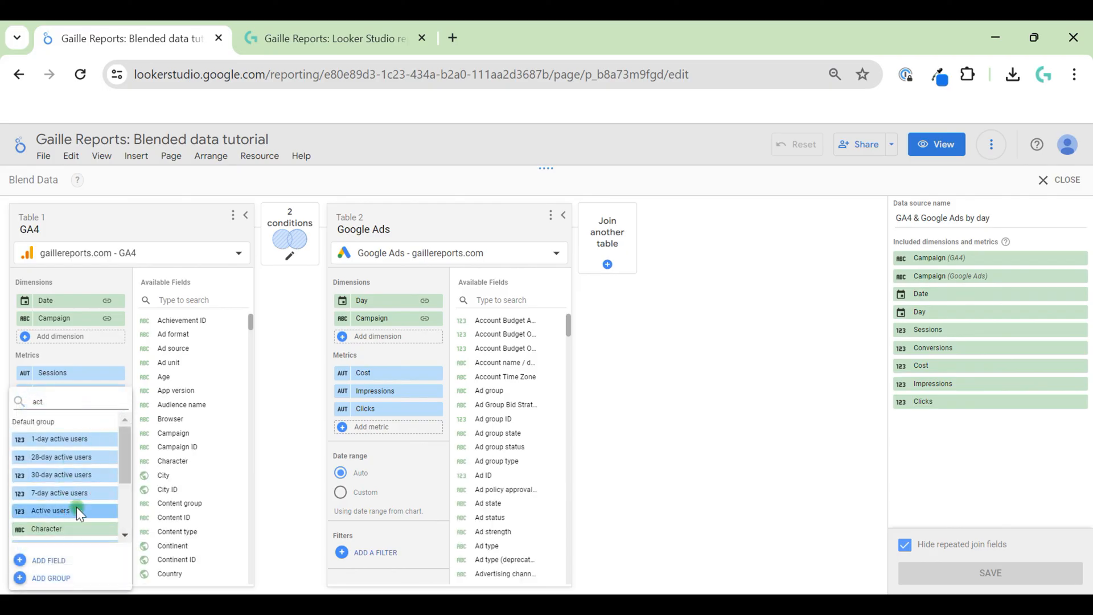
{"action": "left_click", "coordinate": [76, 510]}
{"action": "left_click", "coordinate": [922, 575]}
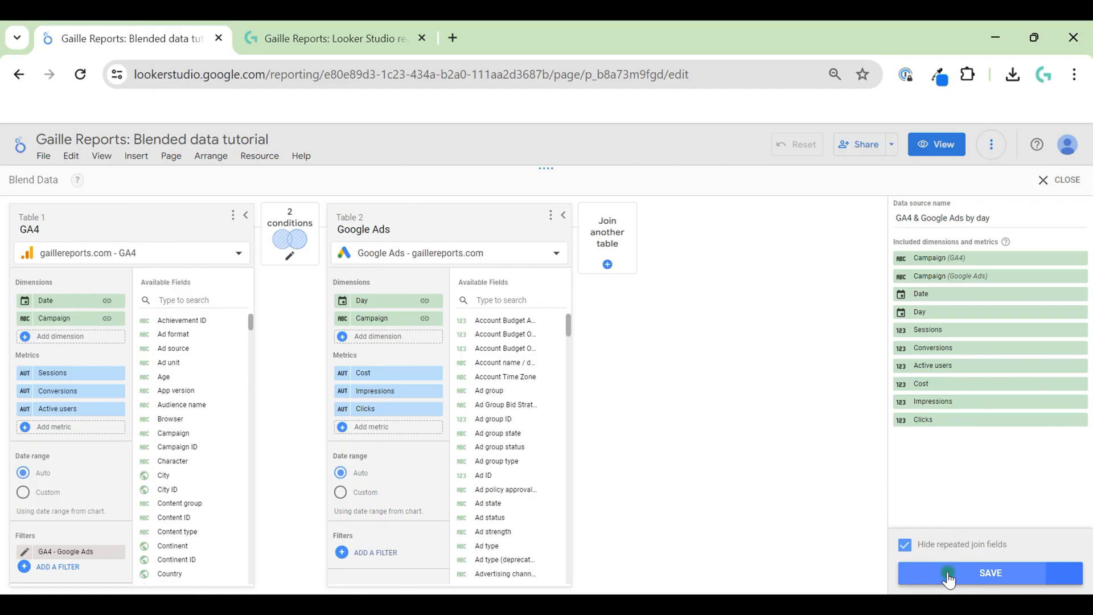
{"action": "left_click", "coordinate": [1067, 181]}
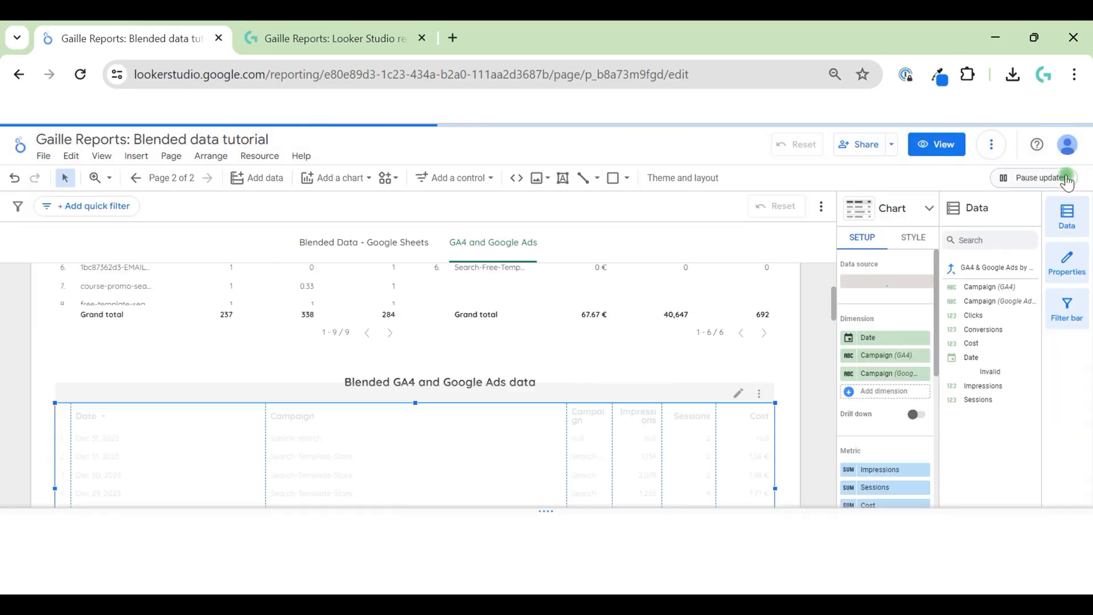
Step: Add the Active users metric to the blended table and show its summary row
{"action": "left_click", "coordinate": [703, 439]}
{"action": "left_click", "coordinate": [577, 458]}
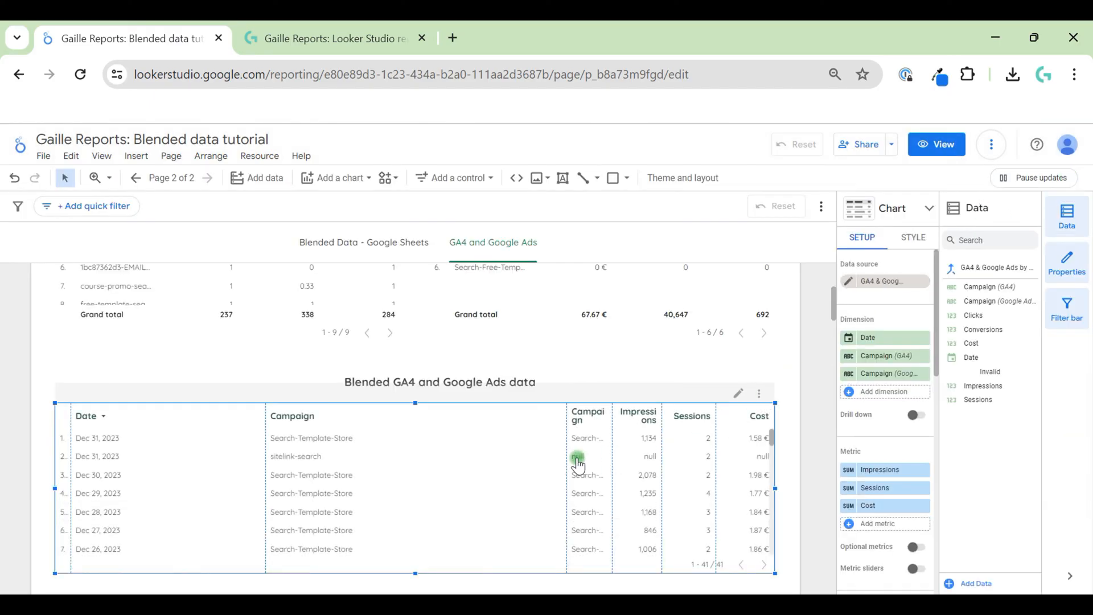
{"action": "left_click", "coordinate": [904, 442]}
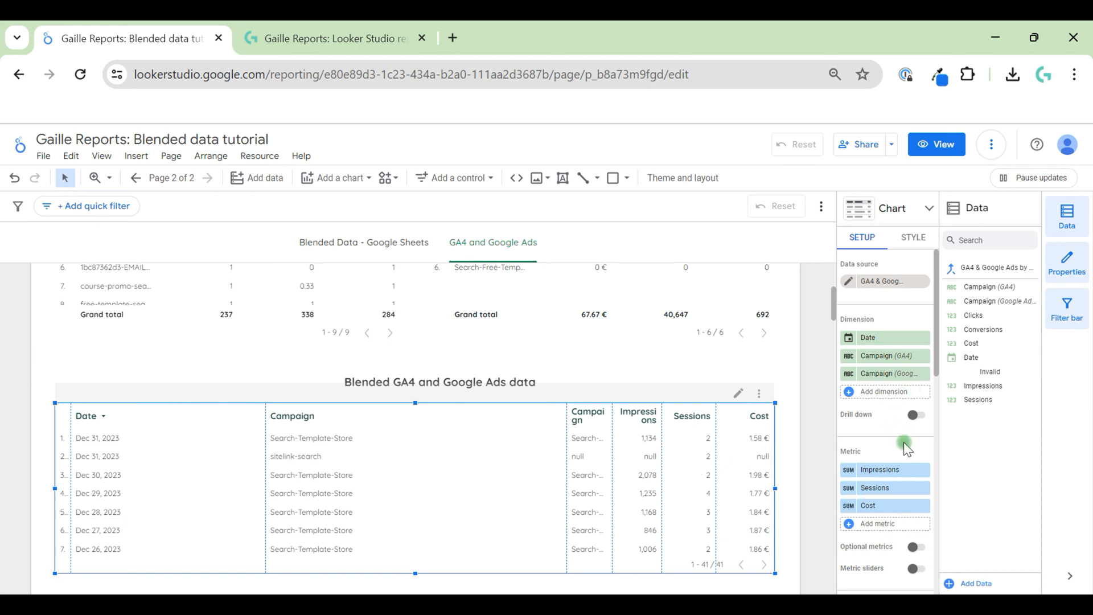
{"action": "left_click", "coordinate": [884, 524]}
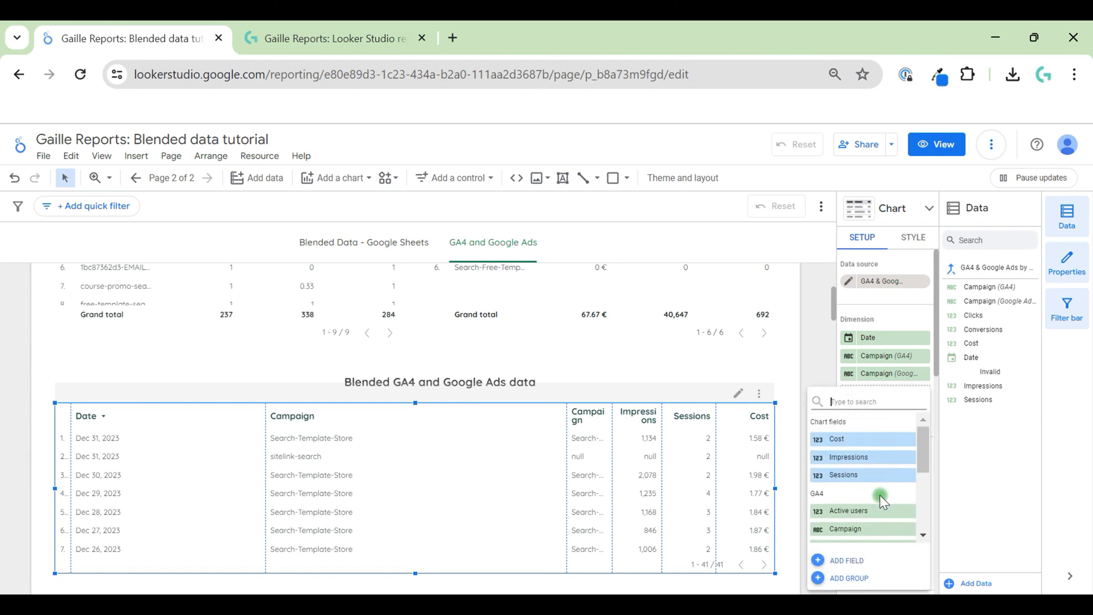
{"action": "scroll", "coordinate": [881, 500], "scroll_direction": "down", "scroll_amount": 1}
{"action": "left_click", "coordinate": [862, 453]}
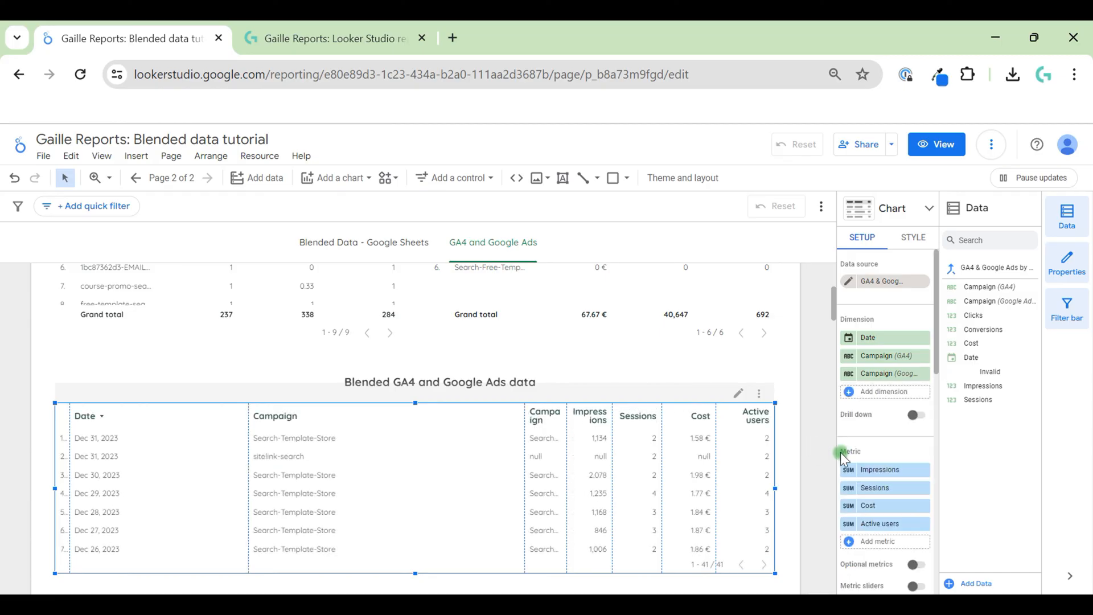
{"action": "scroll", "coordinate": [860, 512], "scroll_direction": "down", "scroll_amount": 3}
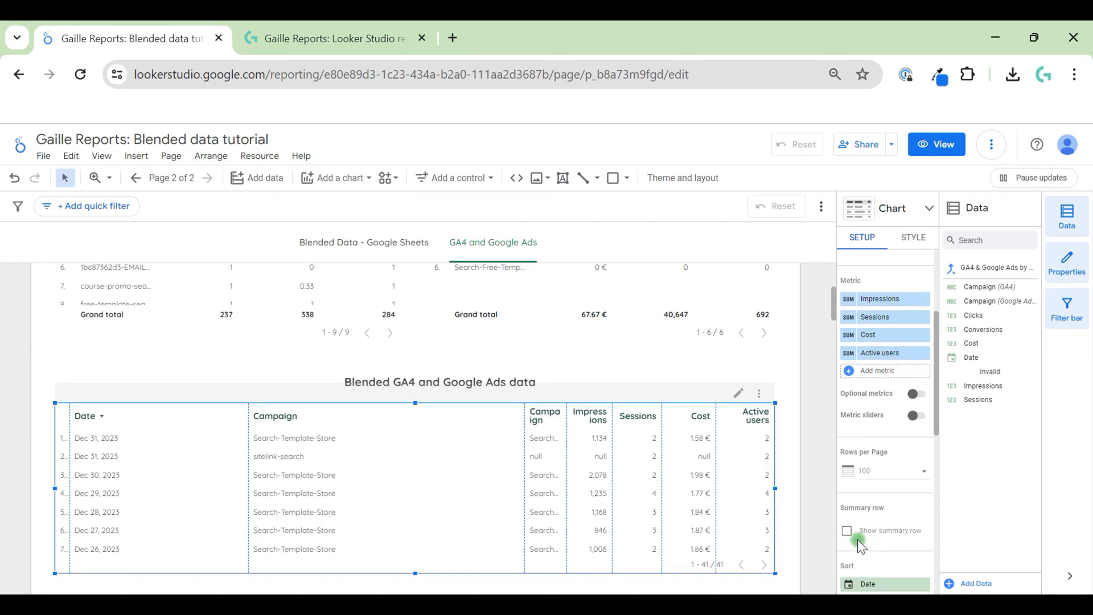
{"action": "left_click", "coordinate": [847, 530]}
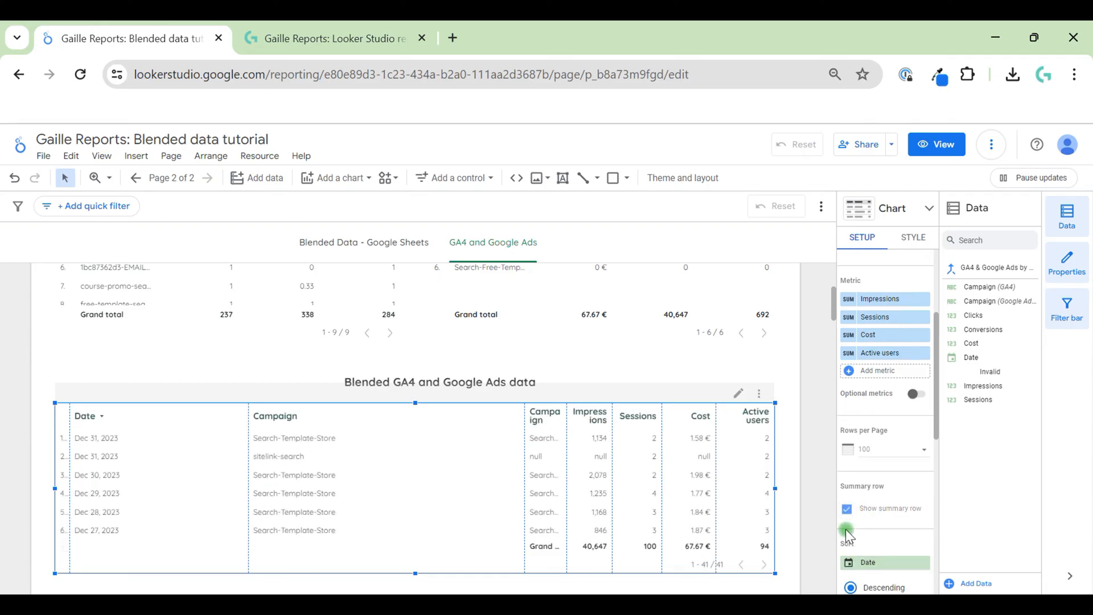
Step: Compare the blended table's grand totals with those of the separate Google Analytics and Google Ads tables
{"action": "scroll", "coordinate": [802, 459], "scroll_direction": "up", "scroll_amount": 4}
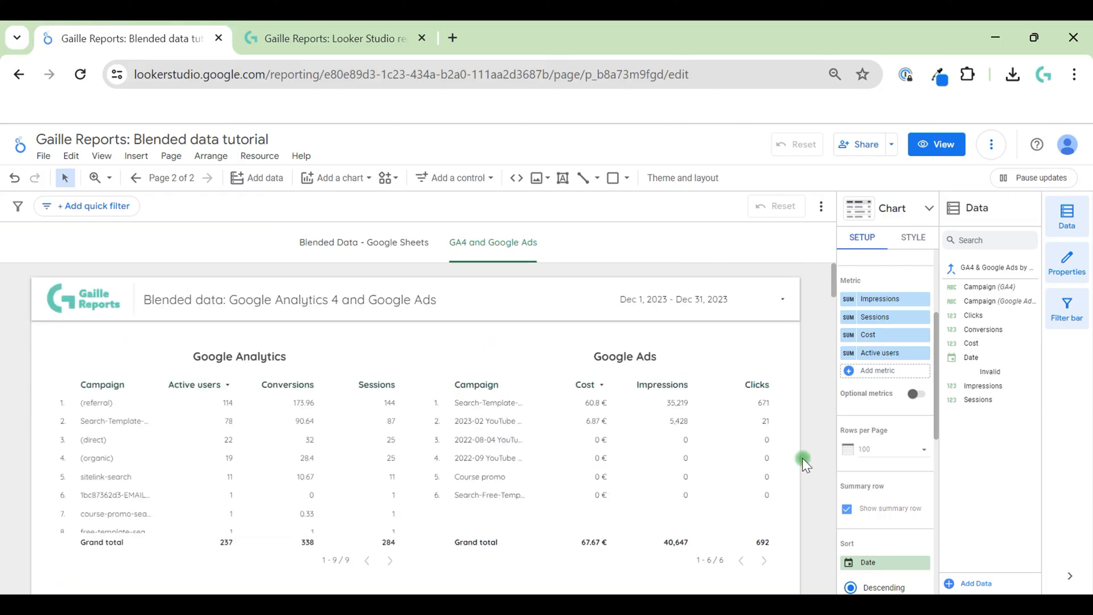
{"action": "scroll", "coordinate": [802, 458], "scroll_direction": "down", "scroll_amount": 2}
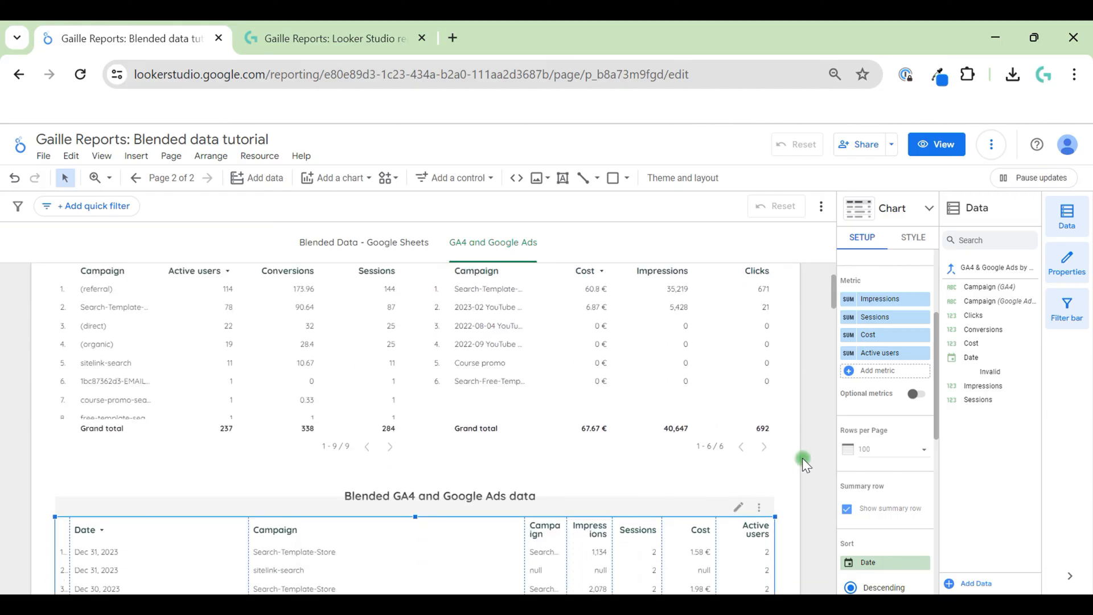
{"action": "scroll", "coordinate": [802, 458], "scroll_direction": "down", "scroll_amount": 2}
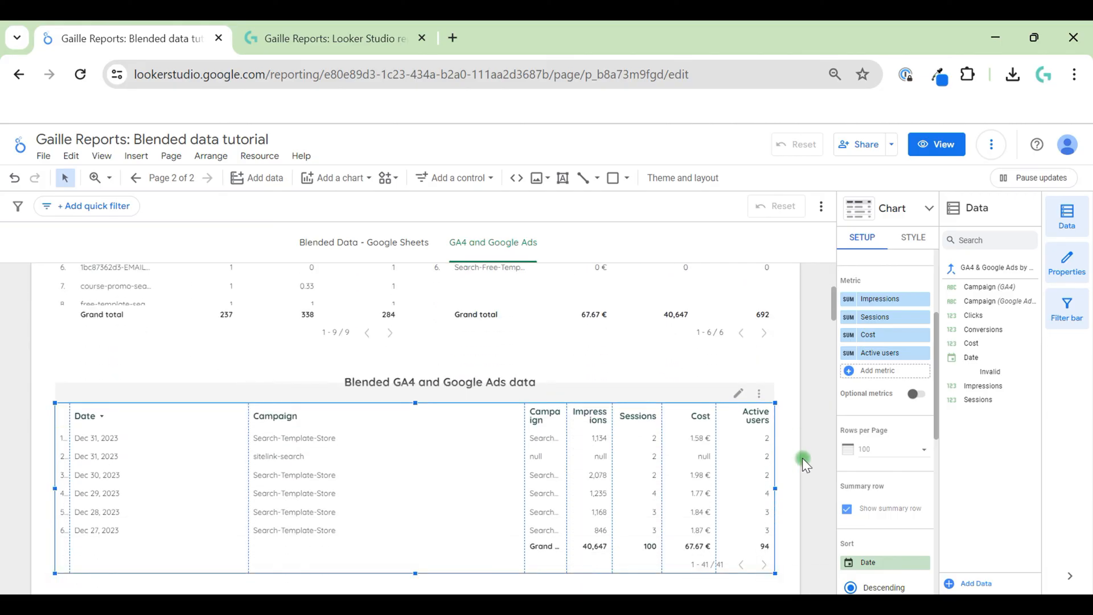
{"action": "scroll", "coordinate": [802, 458], "scroll_direction": "up", "scroll_amount": 2}
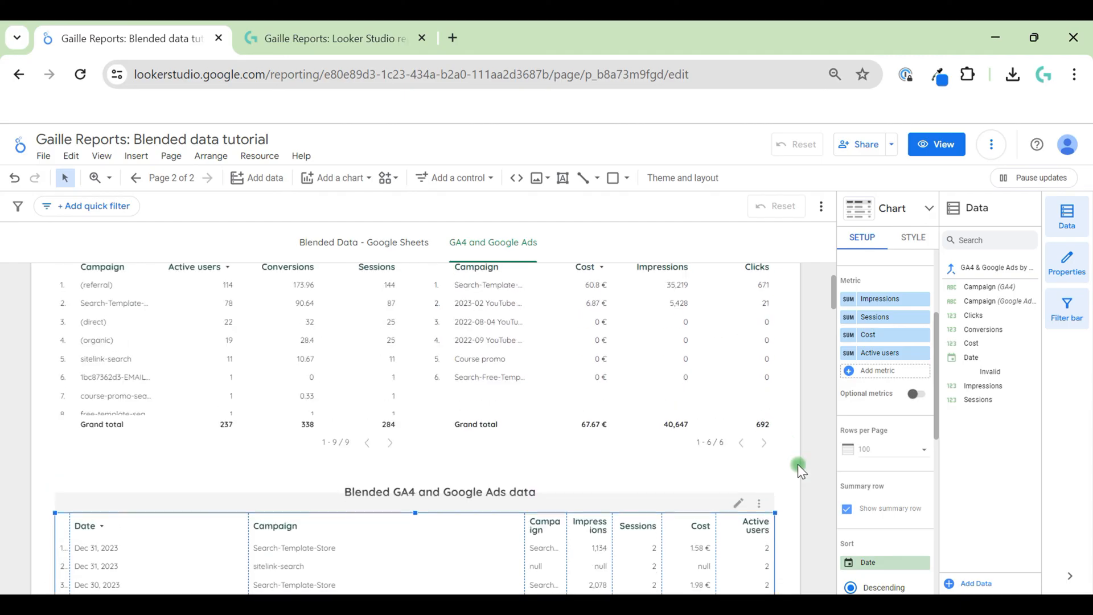
{"action": "scroll", "coordinate": [798, 464], "scroll_direction": "down", "scroll_amount": 2}
{"action": "scroll", "coordinate": [808, 380], "scroll_direction": "up", "scroll_amount": 3}
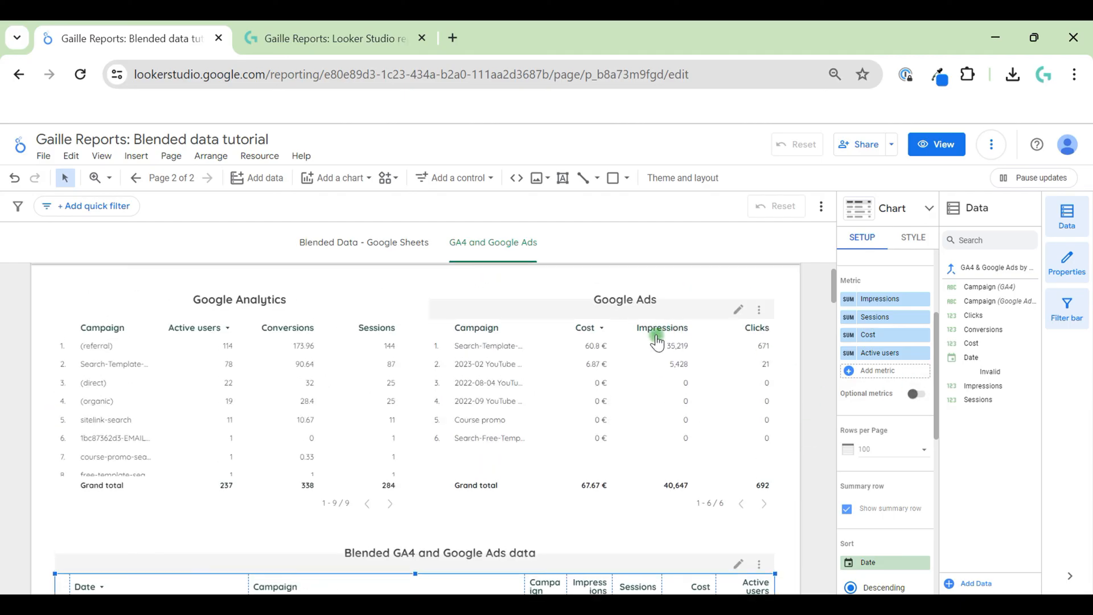
{"action": "scroll", "coordinate": [794, 479], "scroll_direction": "down", "scroll_amount": 3}
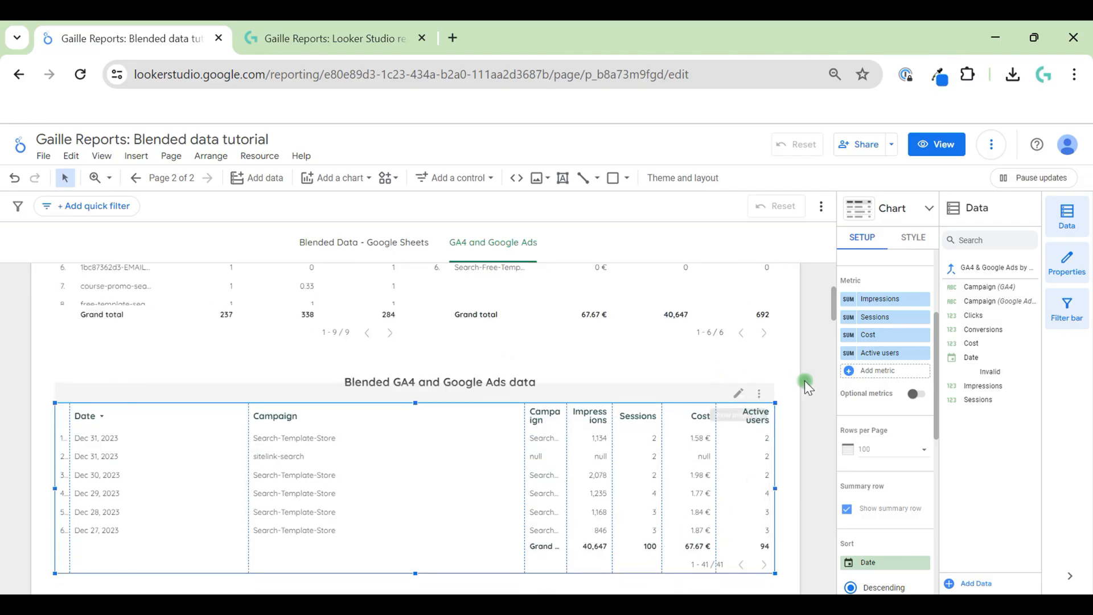
{"action": "scroll", "coordinate": [805, 381], "scroll_direction": "up", "scroll_amount": 1}
{"action": "scroll", "coordinate": [661, 466], "scroll_direction": "down", "scroll_amount": 2}
Step: Add the Google Ads Clicks metric to the blended table
{"action": "left_click", "coordinate": [904, 376]}
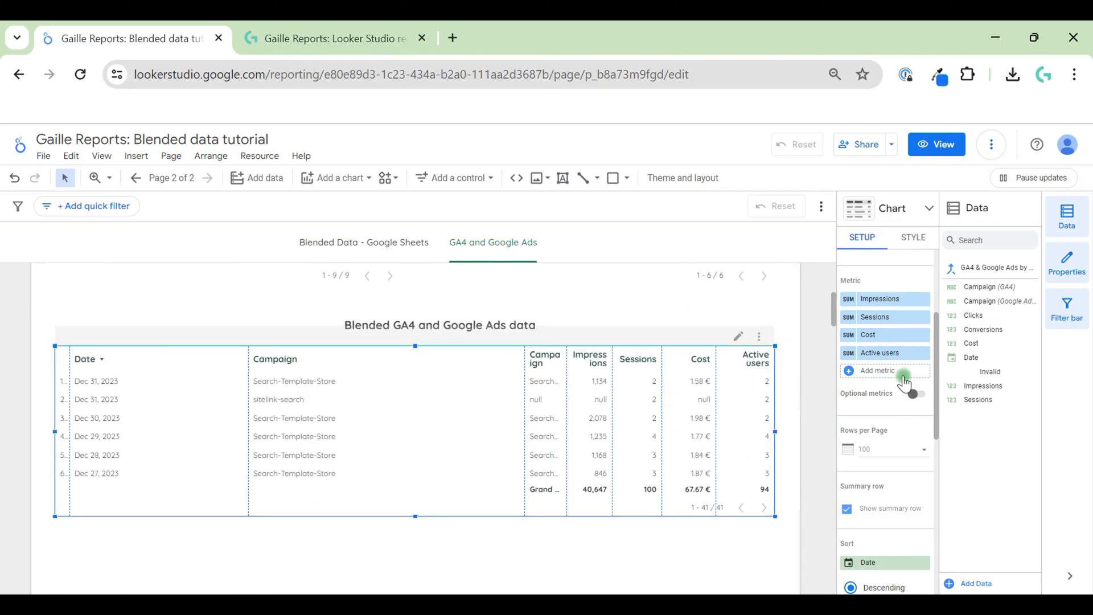
{"action": "type", "text": "cli"}
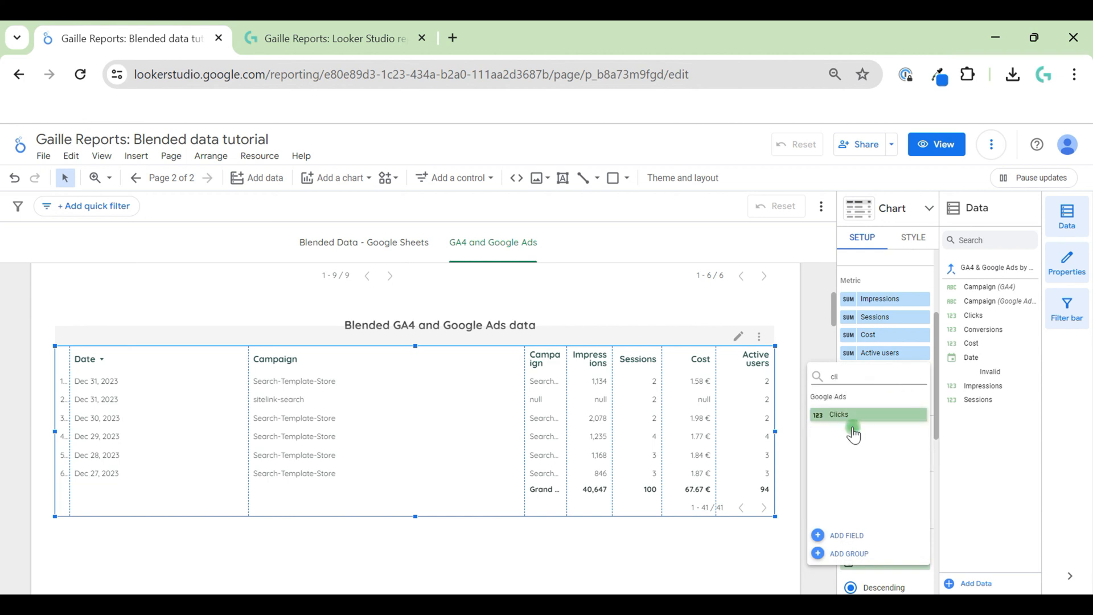
{"action": "left_click", "coordinate": [856, 420]}
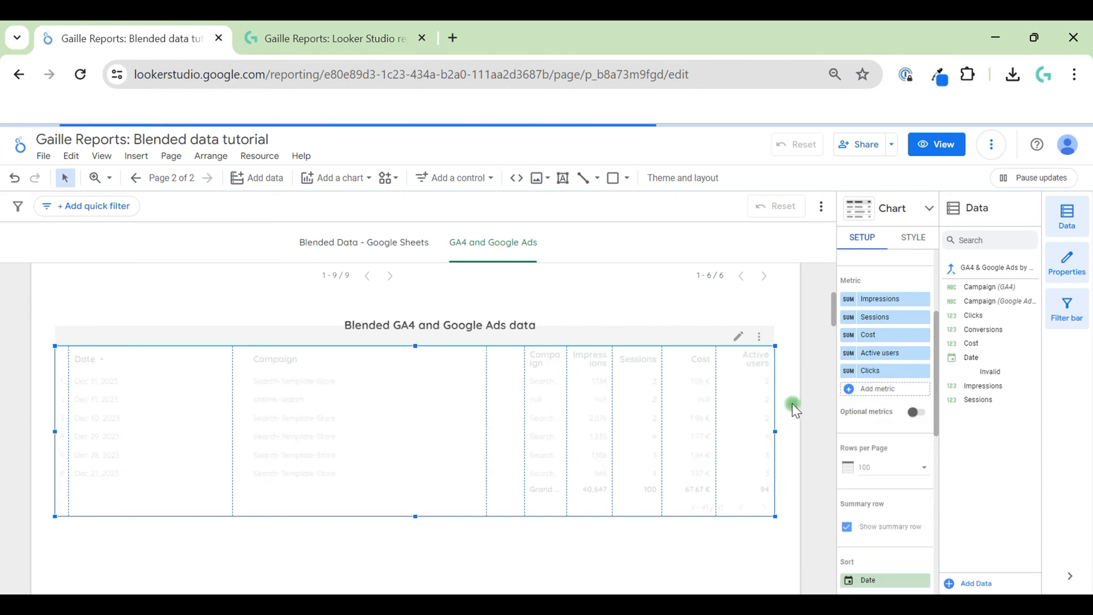
Step: Apply the GA4 - Google Ads filter to the Google Analytics table and compare its grand totals with the blended table's
{"action": "scroll", "coordinate": [792, 358], "scroll_direction": "up", "scroll_amount": 2}
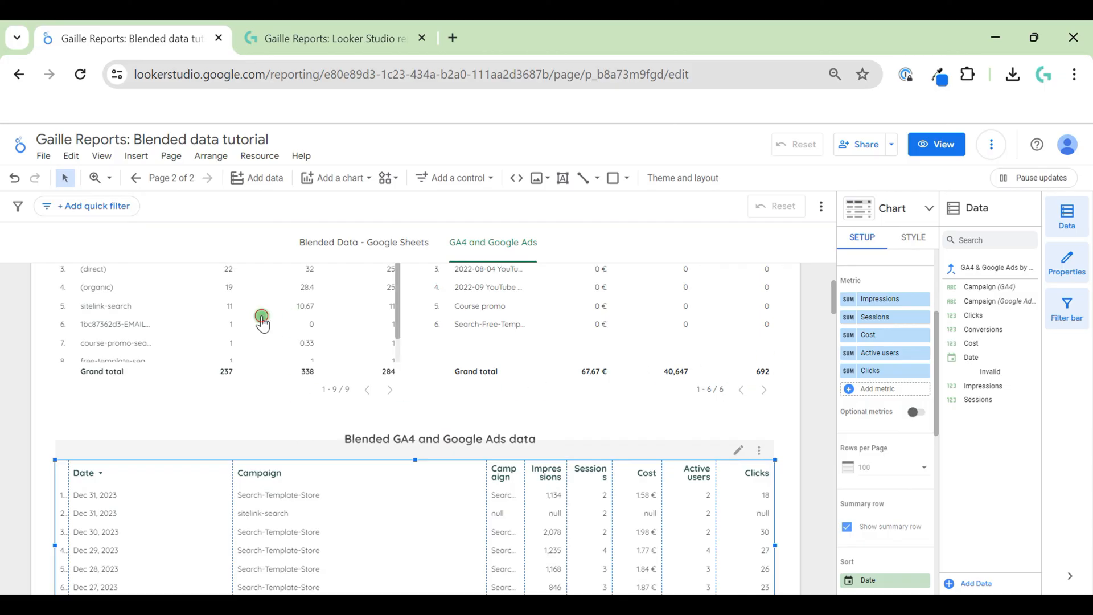
{"action": "left_click", "coordinate": [262, 322]}
{"action": "scroll", "coordinate": [883, 456], "scroll_direction": "down", "scroll_amount": 5}
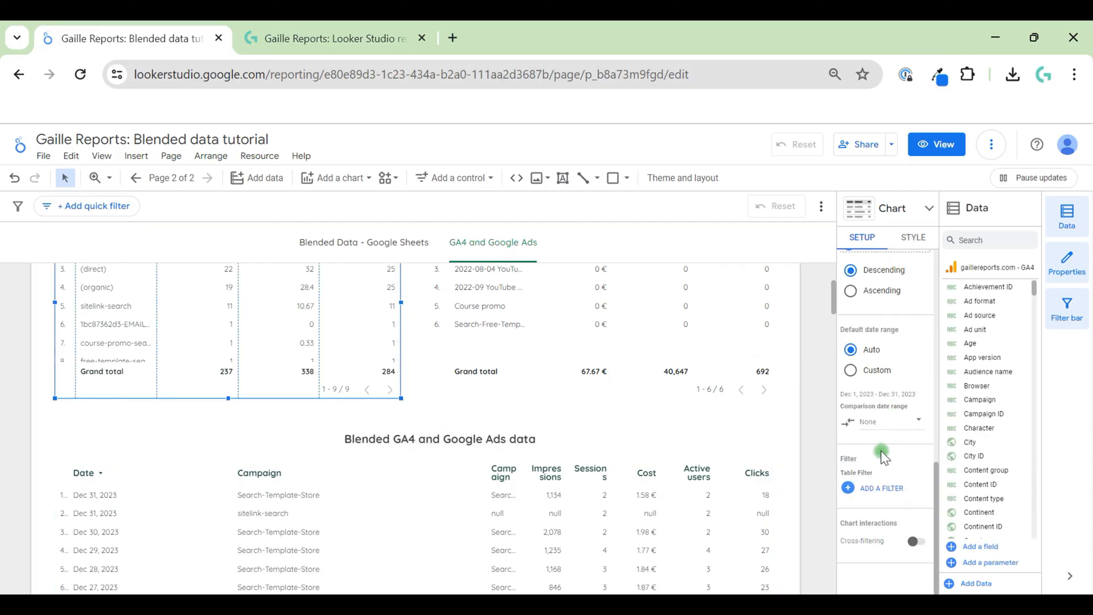
{"action": "left_click", "coordinate": [877, 490]}
{"action": "left_click", "coordinate": [886, 275]}
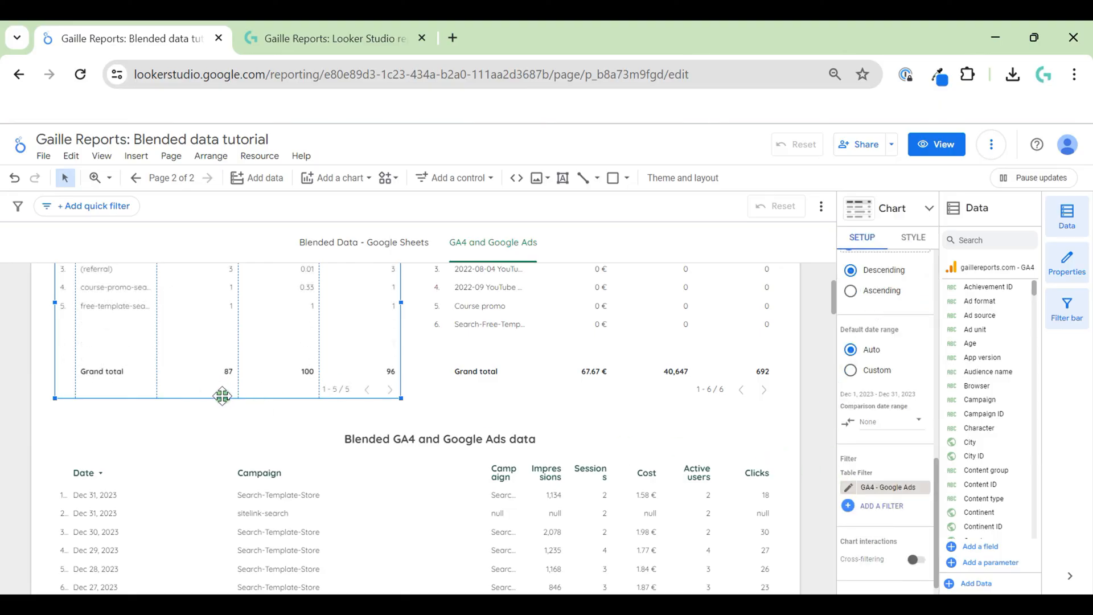
{"action": "scroll", "coordinate": [793, 440], "scroll_direction": "up", "scroll_amount": 3}
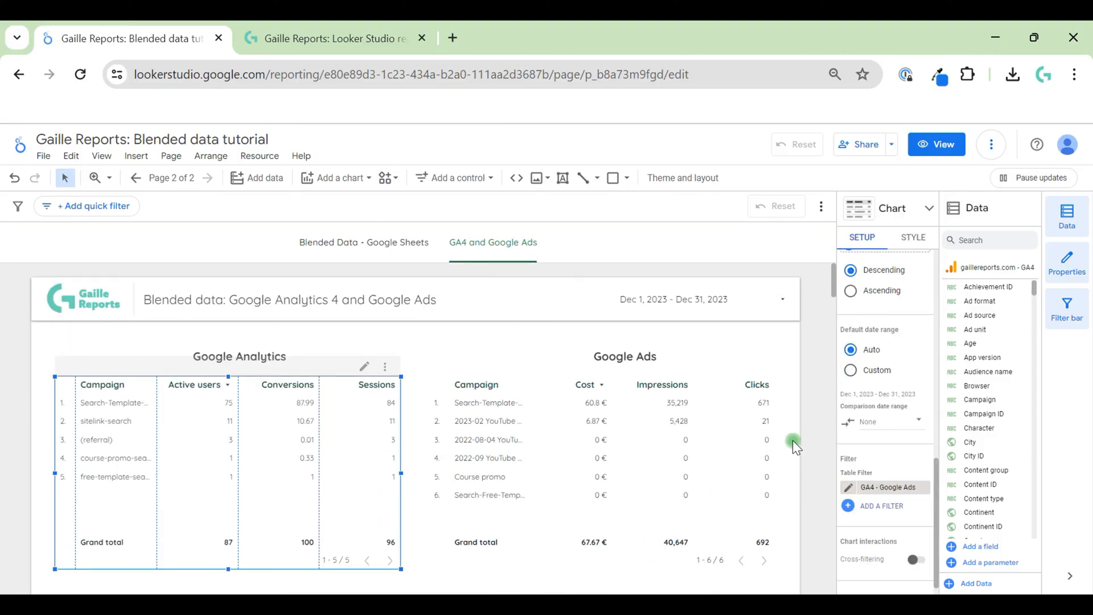
{"action": "scroll", "coordinate": [792, 440], "scroll_direction": "down", "scroll_amount": 5}
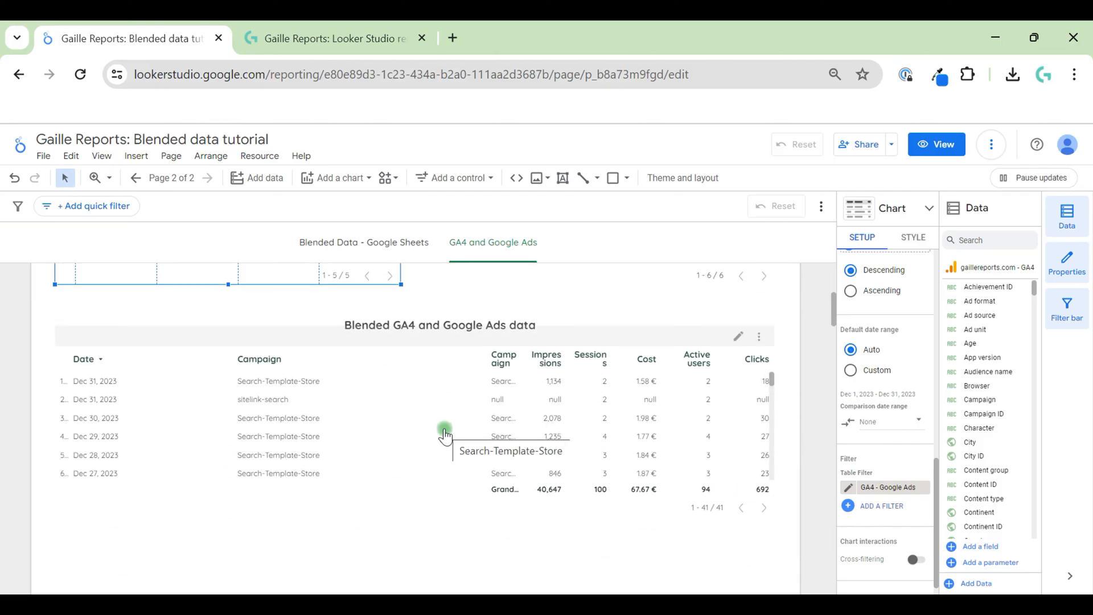
{"action": "scroll", "coordinate": [788, 361], "scroll_direction": "up", "scroll_amount": 2}
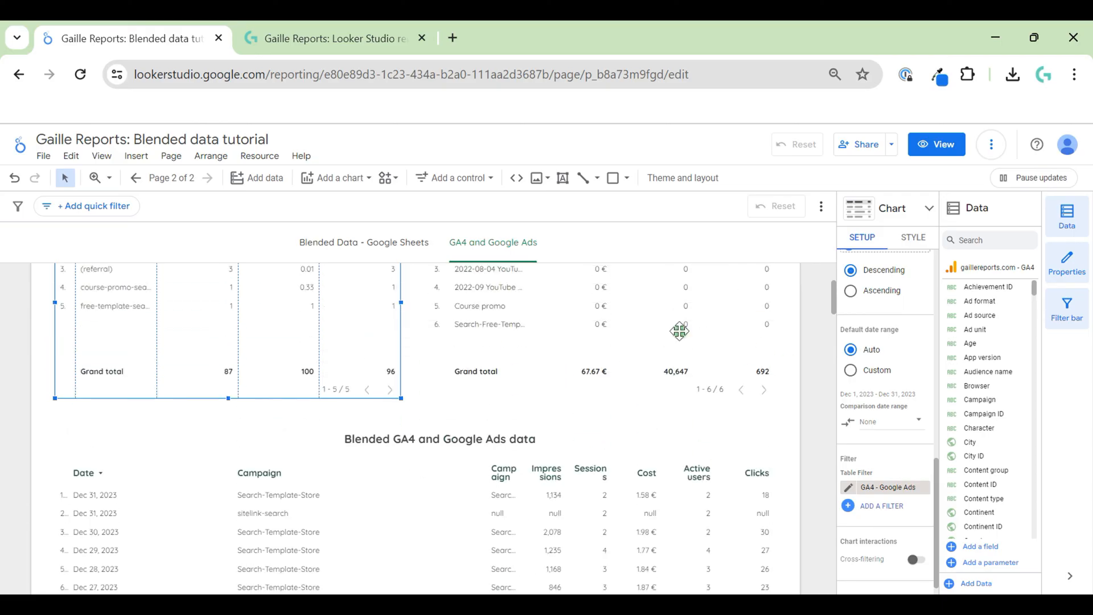
Step: Resize the columns of the Google Analytics table and the blended table to fit their data
{"action": "scroll", "coordinate": [370, 382], "scroll_direction": "up", "scroll_amount": 2}
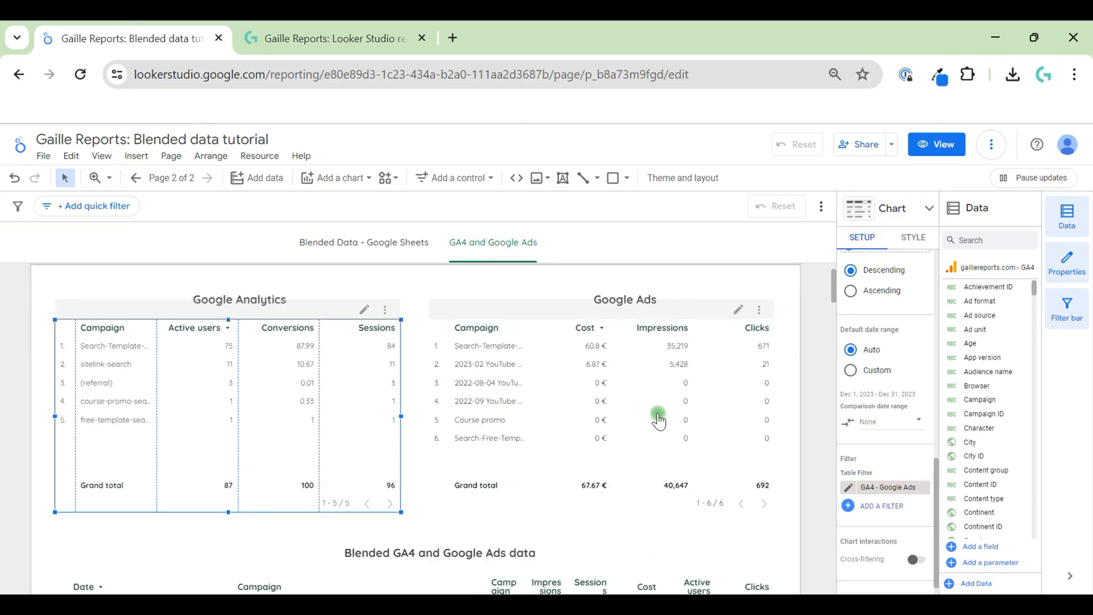
{"action": "right_click", "coordinate": [170, 373]}
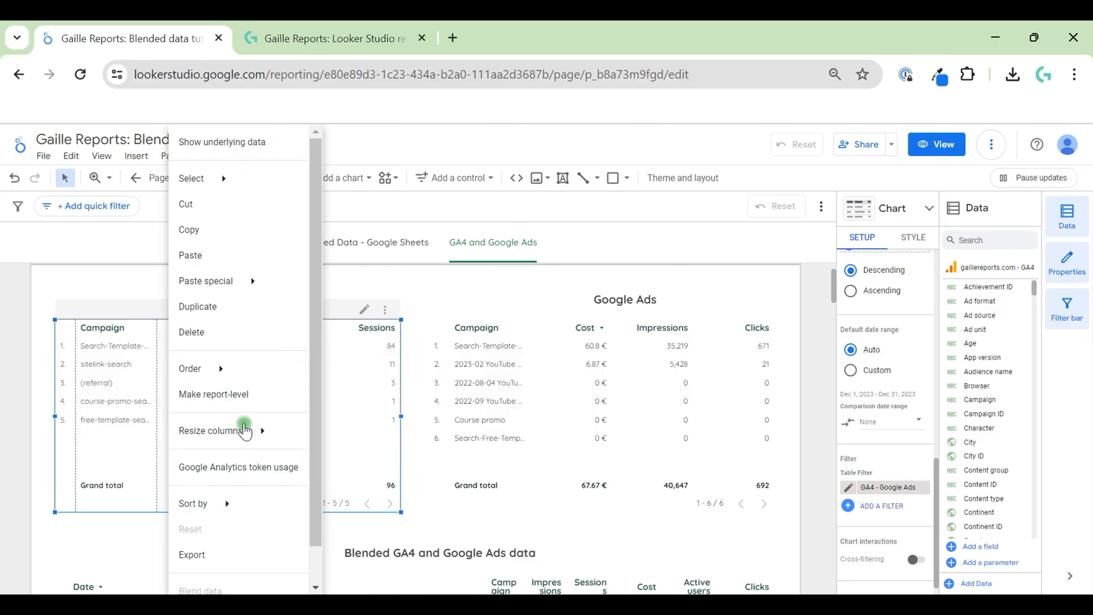
{"action": "mouse_move", "coordinate": [245, 430]}
{"action": "left_click", "coordinate": [358, 433]}
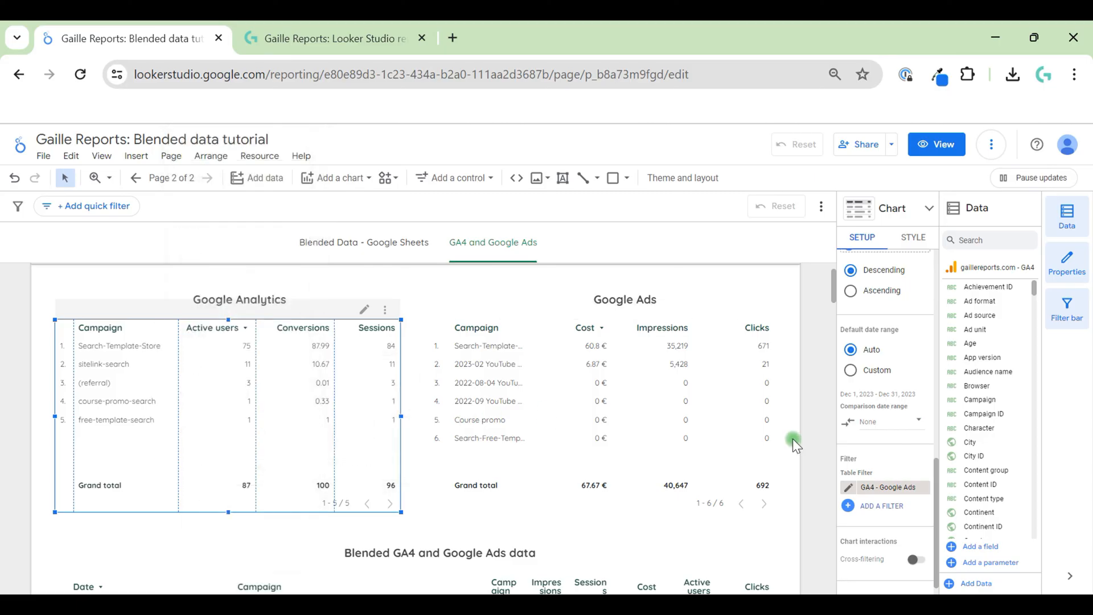
{"action": "scroll", "coordinate": [399, 455], "scroll_direction": "down", "scroll_amount": 3}
{"action": "right_click", "coordinate": [335, 459]}
{"action": "mouse_move", "coordinate": [415, 432]}
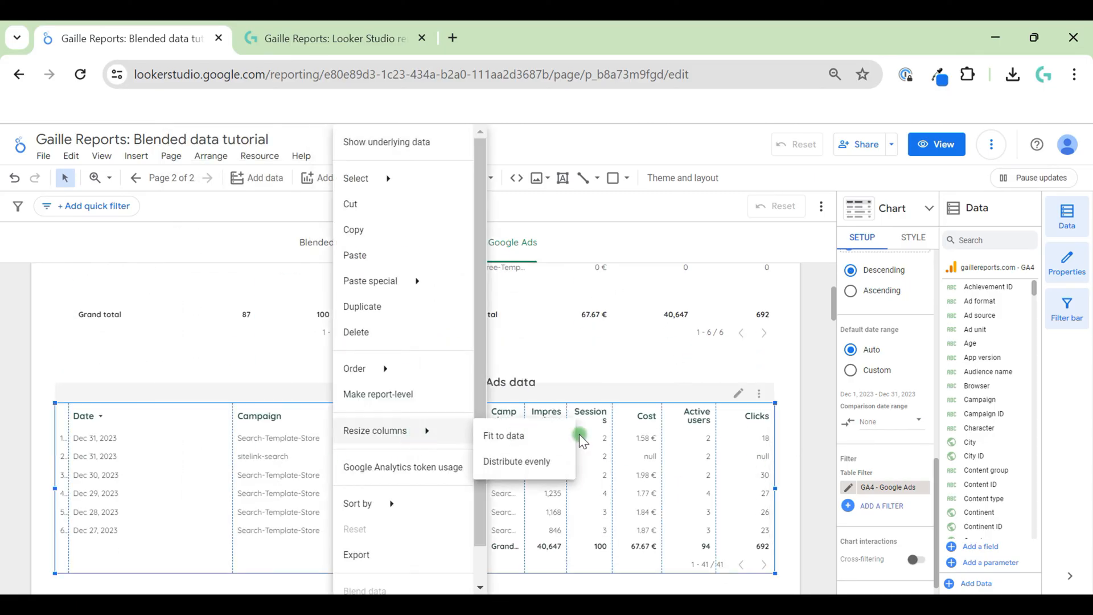
{"action": "left_click", "coordinate": [550, 437]}
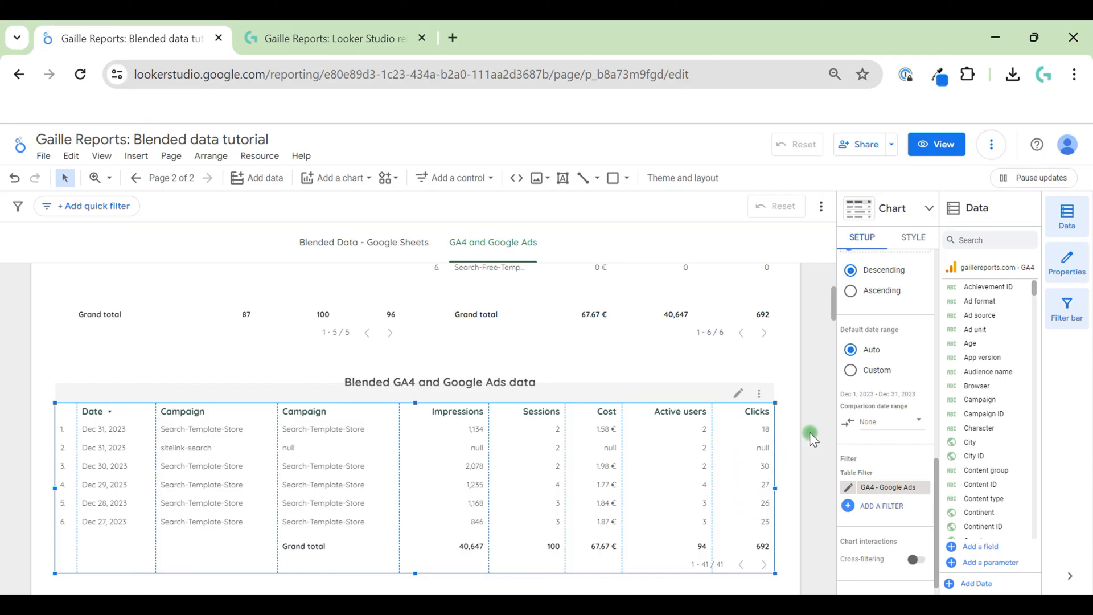
Step: Sort the blended table by Active users in descending order and compare its rows with the Google Analytics table
{"action": "scroll", "coordinate": [810, 432], "scroll_direction": "up", "scroll_amount": 3}
{"action": "scroll", "coordinate": [676, 481], "scroll_direction": "down", "scroll_amount": 2}
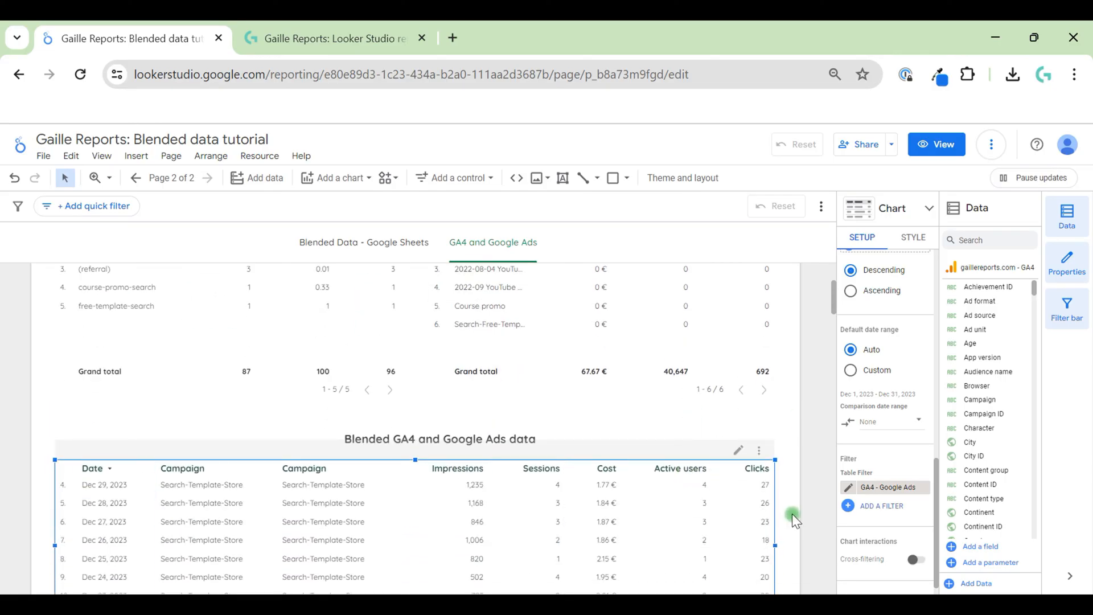
{"action": "left_click", "coordinate": [774, 475]}
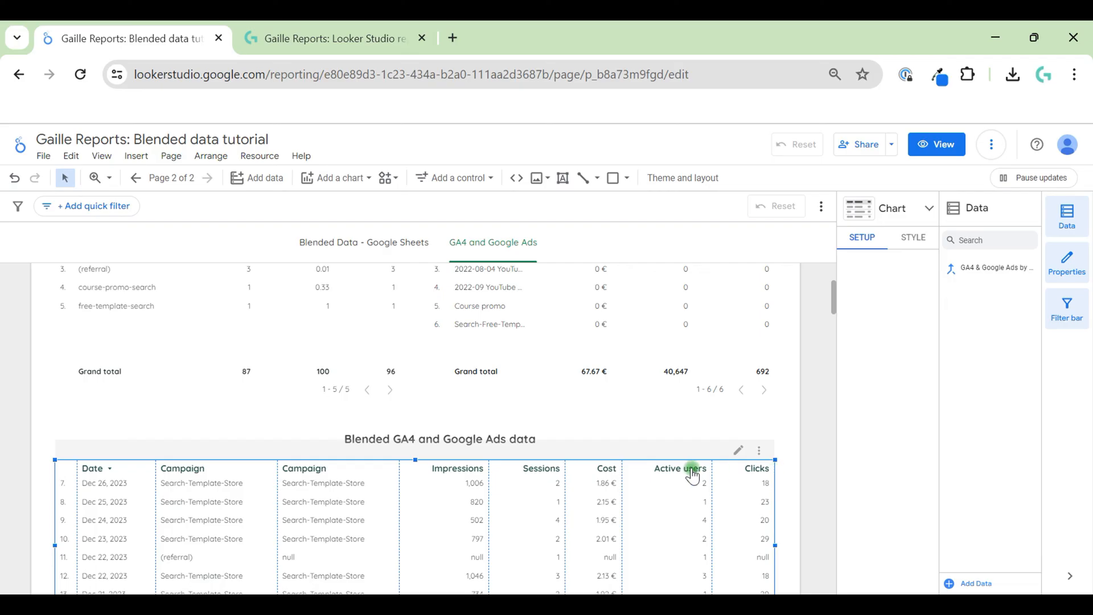
{"action": "left_click", "coordinate": [674, 470]}
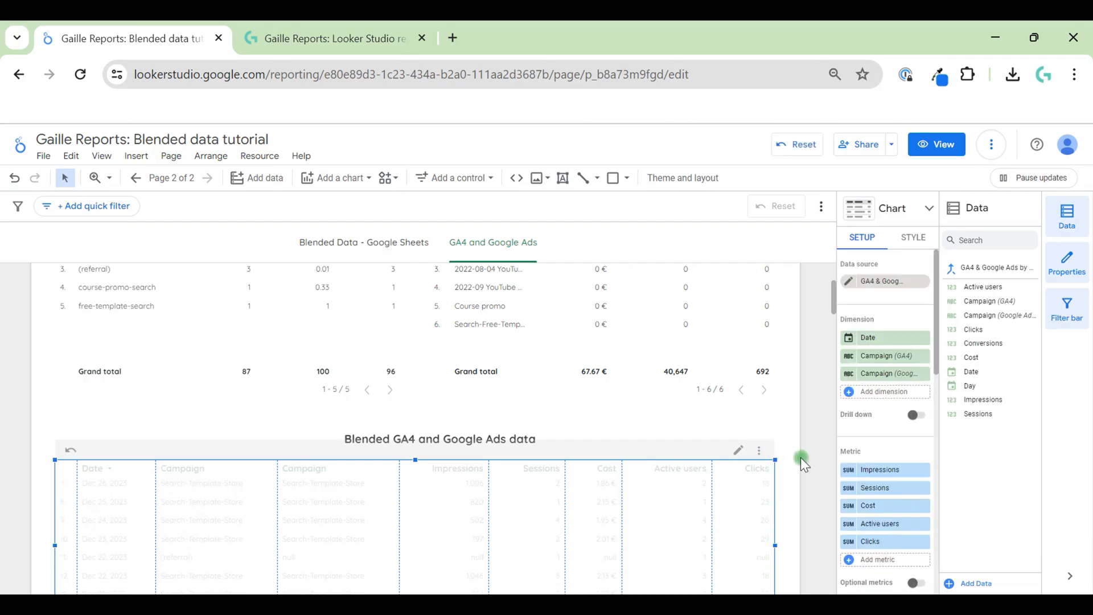
{"action": "scroll", "coordinate": [805, 491], "scroll_direction": "down", "scroll_amount": 2}
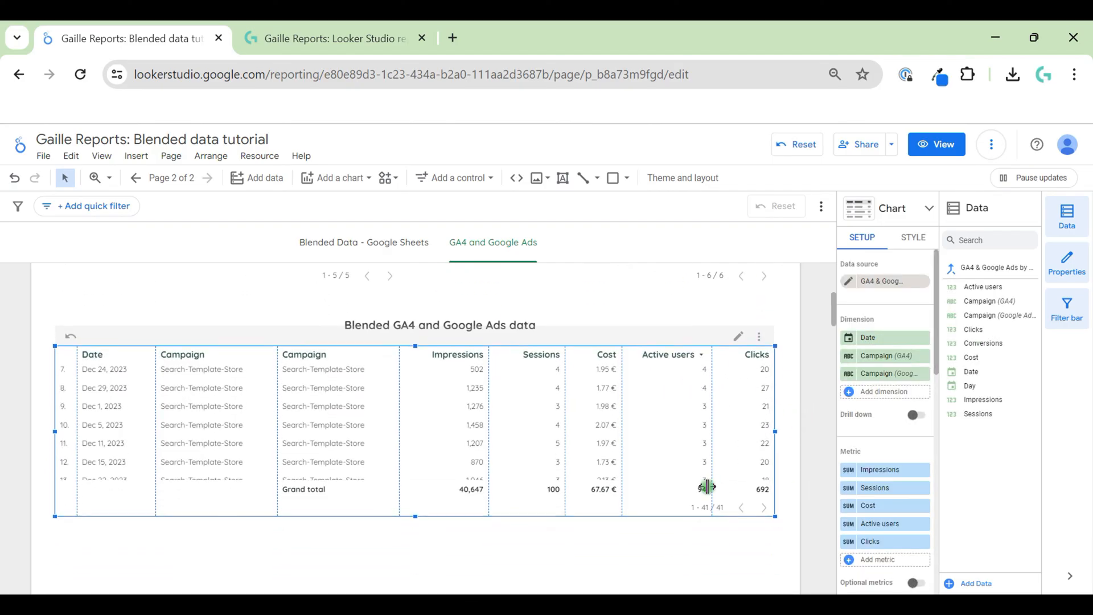
{"action": "scroll", "coordinate": [666, 454], "scroll_direction": "down", "scroll_amount": 10}
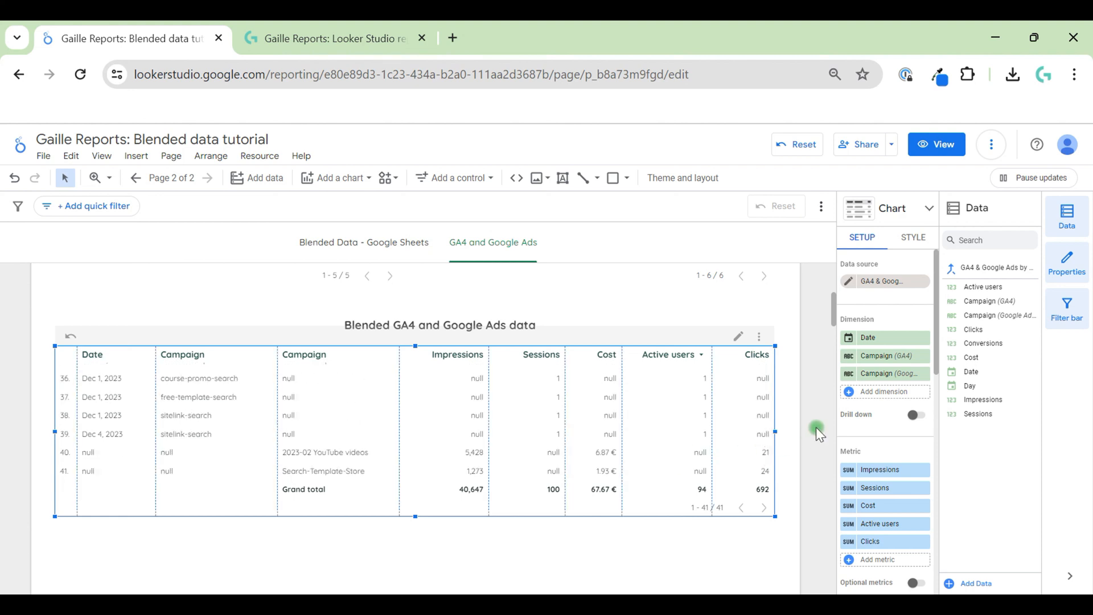
{"action": "scroll", "coordinate": [815, 427], "scroll_direction": "up", "scroll_amount": 3}
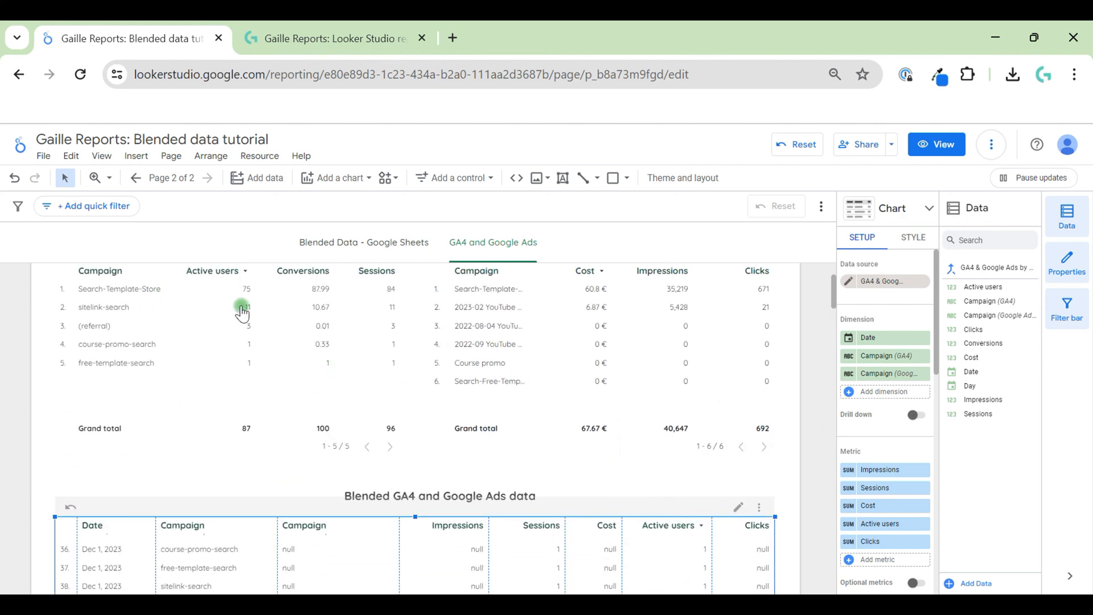
{"action": "scroll", "coordinate": [803, 497], "scroll_direction": "down", "scroll_amount": 2}
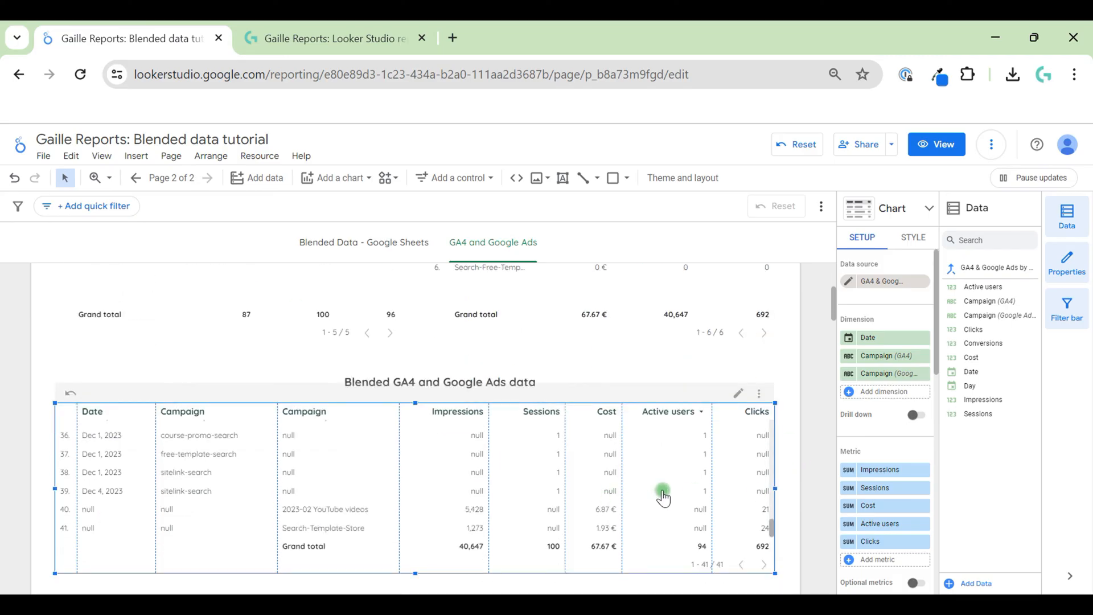
{"action": "scroll", "coordinate": [223, 442], "scroll_direction": "up", "scroll_amount": 2}
{"action": "scroll", "coordinate": [223, 442], "scroll_direction": "up", "scroll_amount": 4}
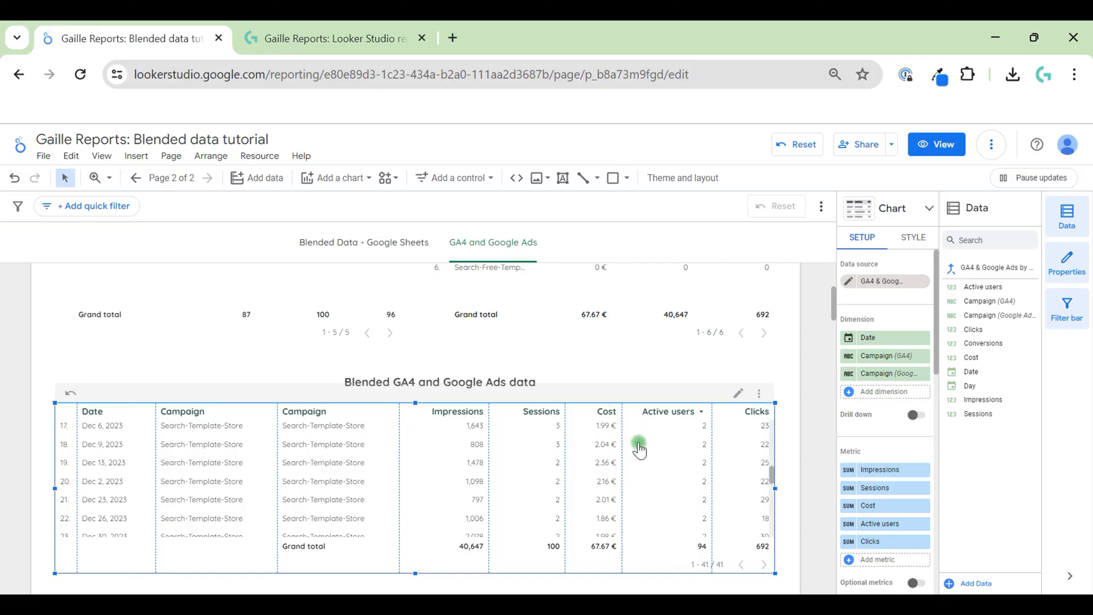
Step: Remove the Date dimension from the blended table and compare its grand totals with those of the source tables
{"action": "left_click", "coordinate": [923, 338]}
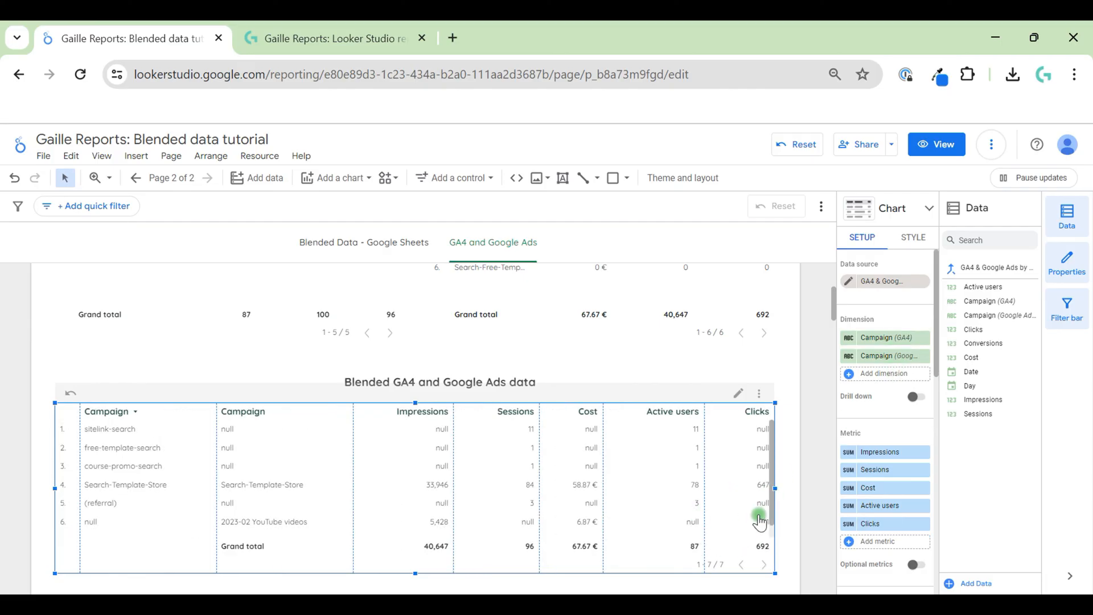
{"action": "scroll", "coordinate": [807, 474], "scroll_direction": "up", "scroll_amount": 1}
{"action": "scroll", "coordinate": [807, 473], "scroll_direction": "up", "scroll_amount": 2}
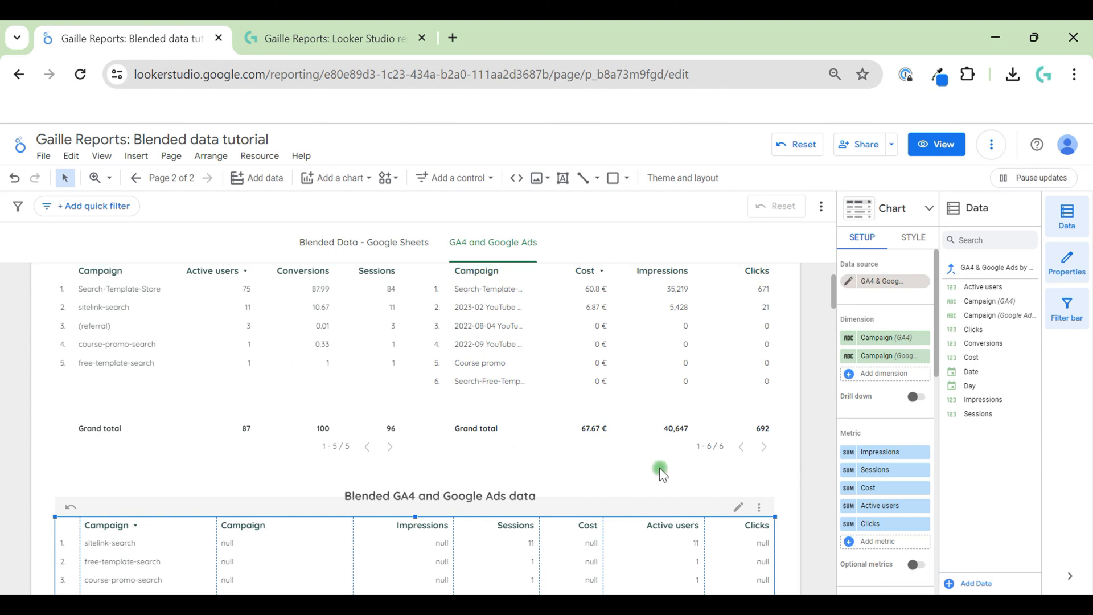
{"action": "scroll", "coordinate": [795, 521], "scroll_direction": "down", "scroll_amount": 2}
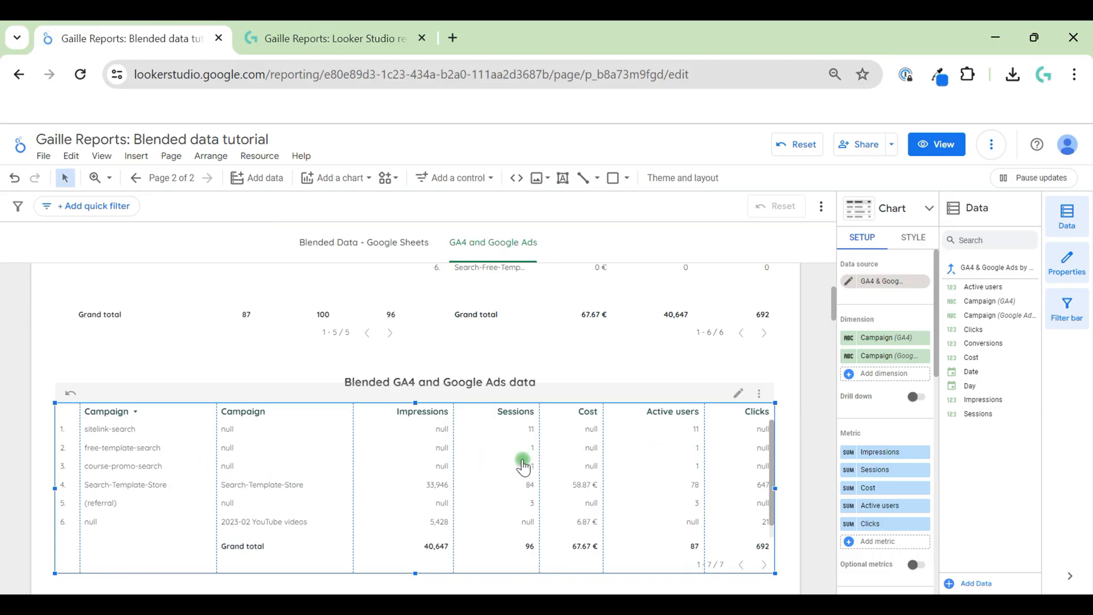
Step: Examine how the GA4 and Google Ads campaigns are matched in the rows of the blended table
{"action": "scroll", "coordinate": [423, 521], "scroll_direction": "down", "scroll_amount": 1}
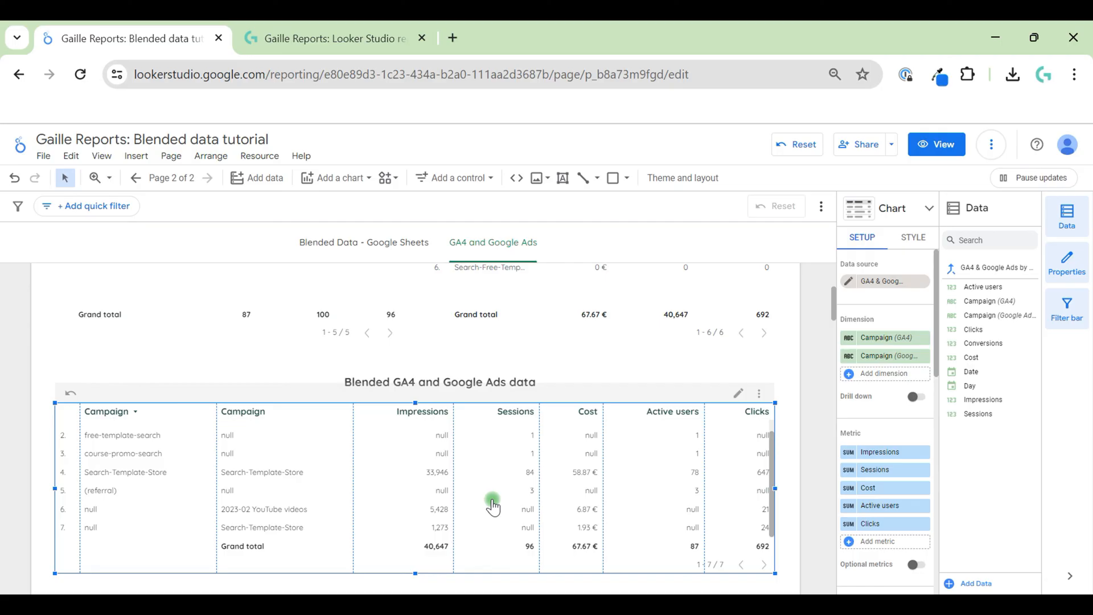
{"action": "scroll", "coordinate": [493, 507], "scroll_direction": "up", "scroll_amount": 1}
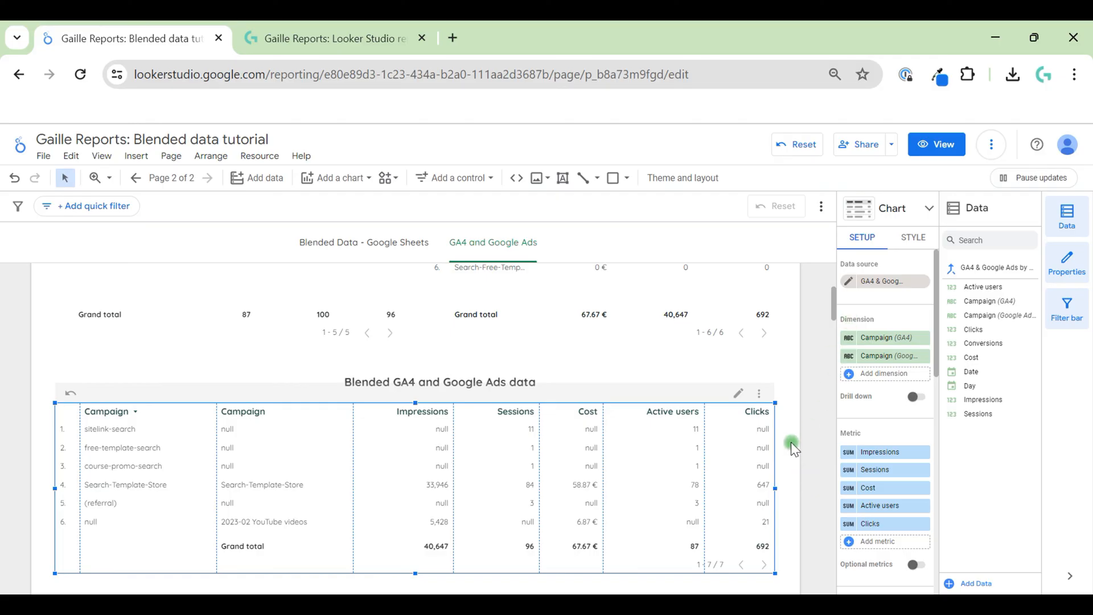
{"action": "scroll", "coordinate": [791, 442], "scroll_direction": "down", "scroll_amount": 3}
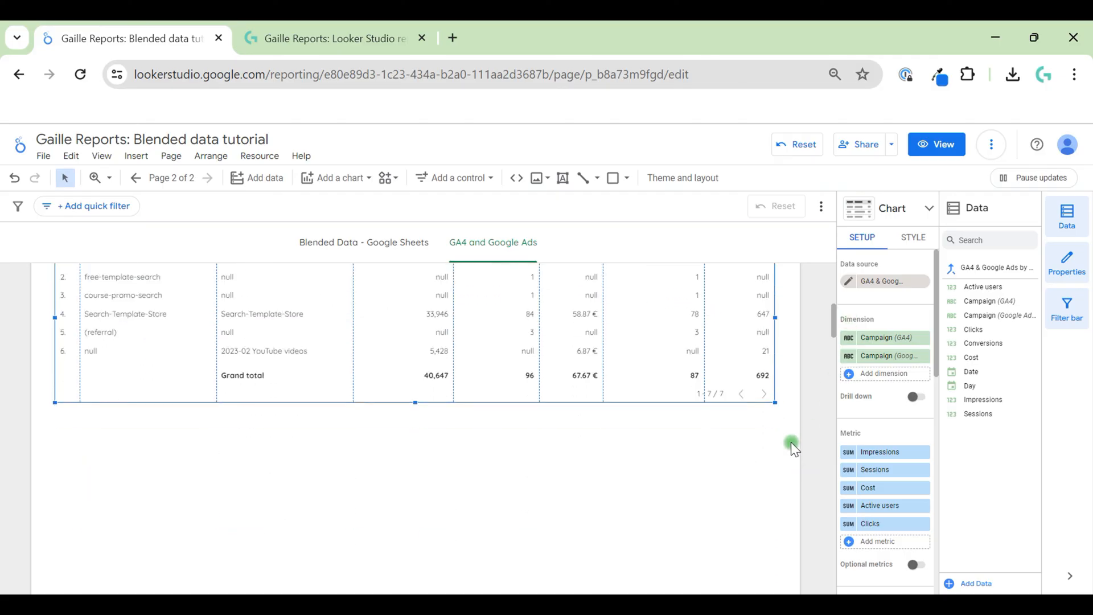
{"action": "scroll", "coordinate": [791, 442], "scroll_direction": "up", "scroll_amount": 2}
{"action": "scroll", "coordinate": [791, 442], "scroll_direction": "up", "scroll_amount": 1}
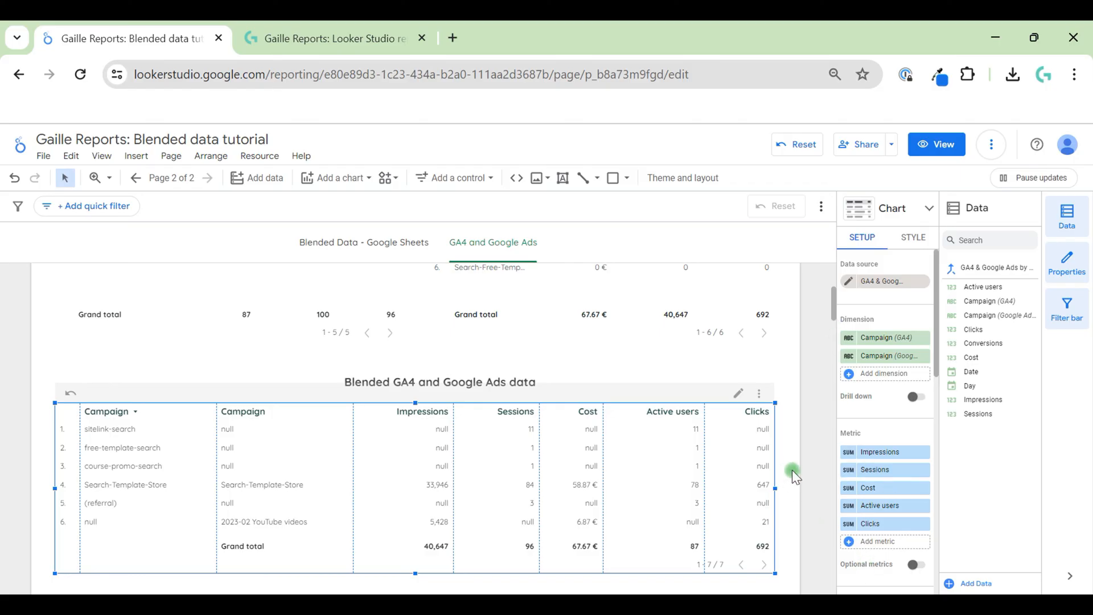
{"action": "scroll", "coordinate": [792, 475], "scroll_direction": "down", "scroll_amount": 1}
{"action": "scroll", "coordinate": [793, 473], "scroll_direction": "up", "scroll_amount": 1}
{"action": "left_click", "coordinate": [804, 451]}
{"action": "scroll", "coordinate": [803, 451], "scroll_direction": "down", "scroll_amount": 1}
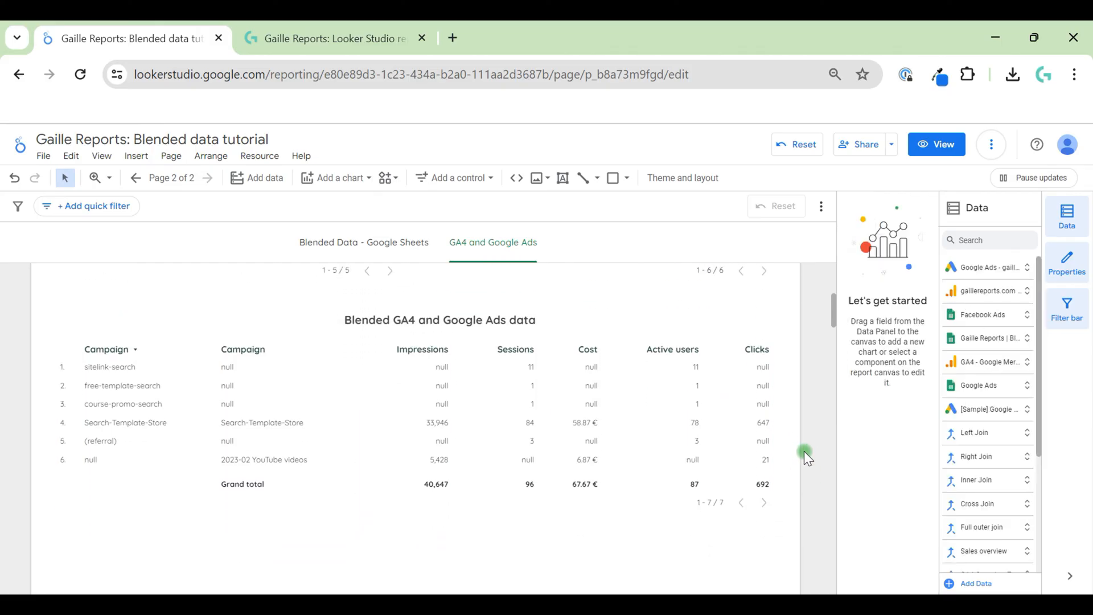
Step: Review the report page from its header down to the blended table, and switch to the Gaille Reports website
{"action": "scroll", "coordinate": [804, 451], "scroll_direction": "up", "scroll_amount": 5}
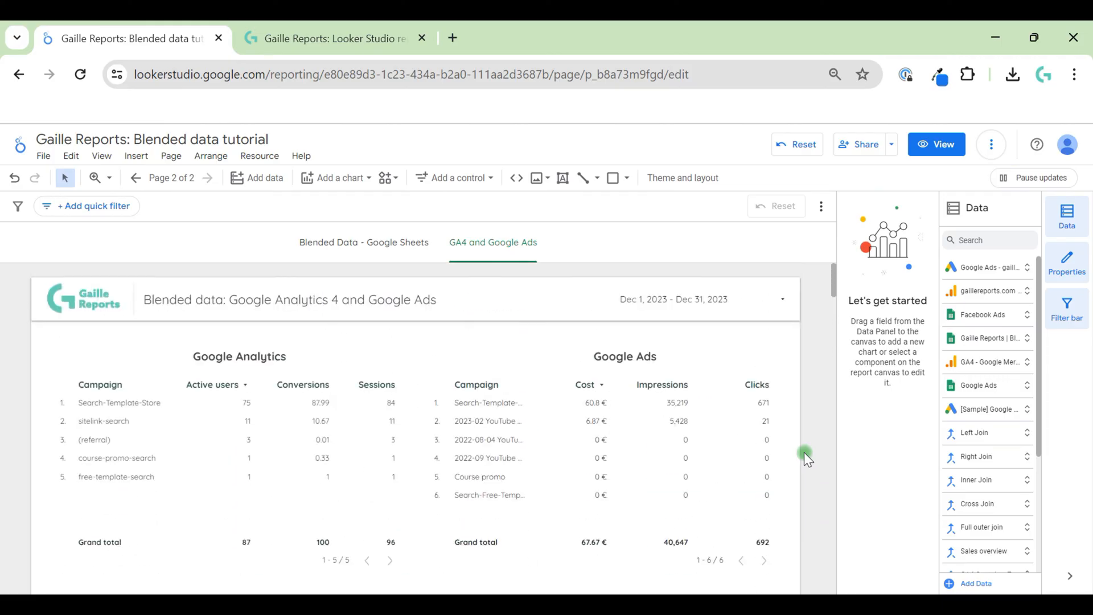
{"action": "scroll", "coordinate": [804, 452], "scroll_direction": "down", "scroll_amount": 3}
{"action": "scroll", "coordinate": [804, 452], "scroll_direction": "down", "scroll_amount": 1}
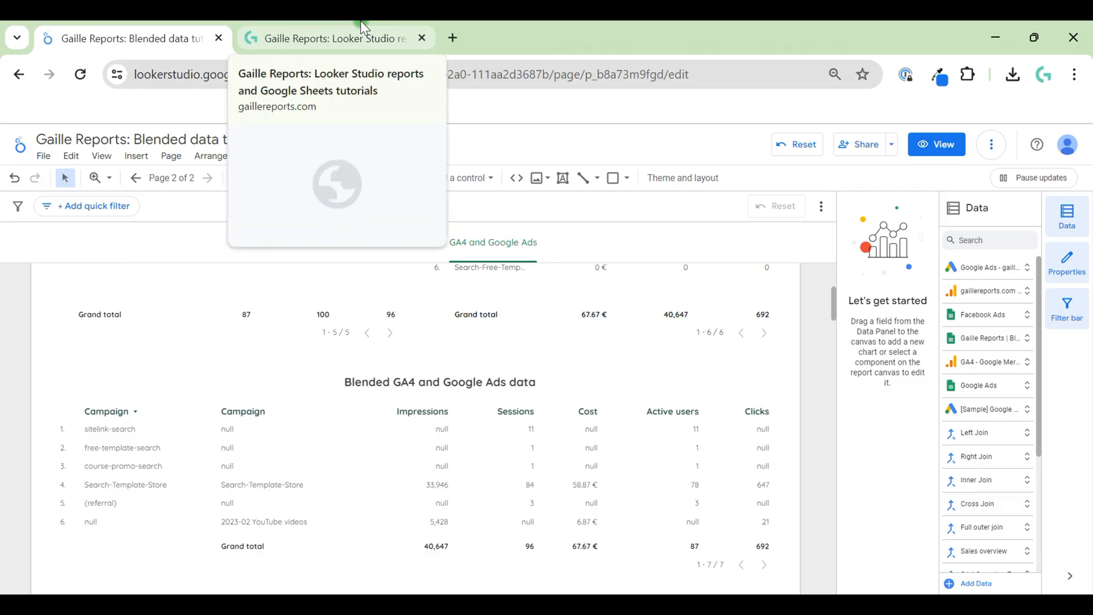
{"action": "left_click", "coordinate": [349, 38]}
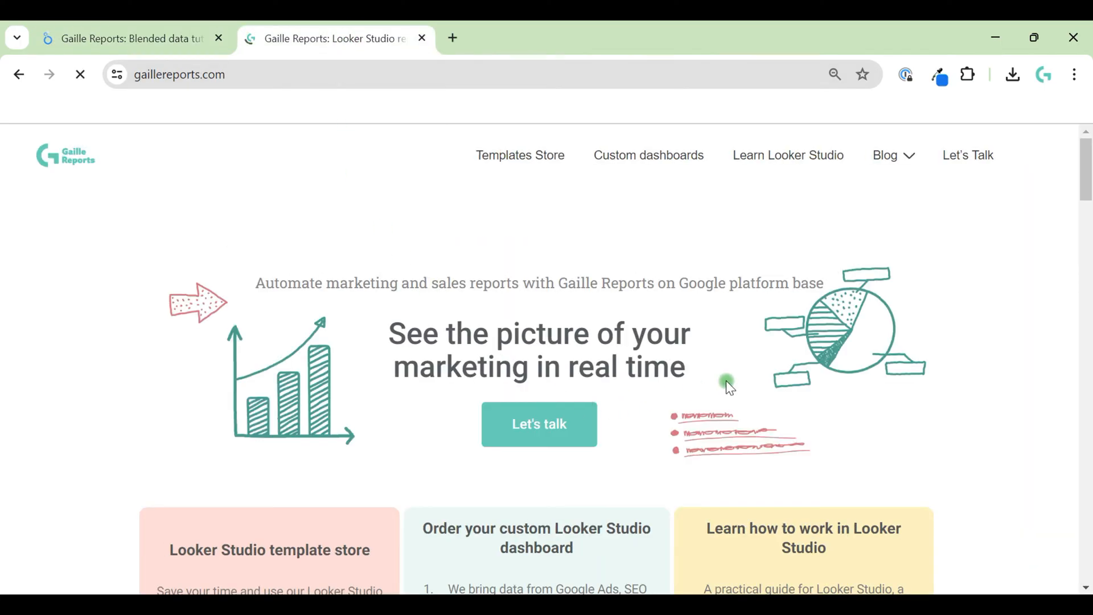